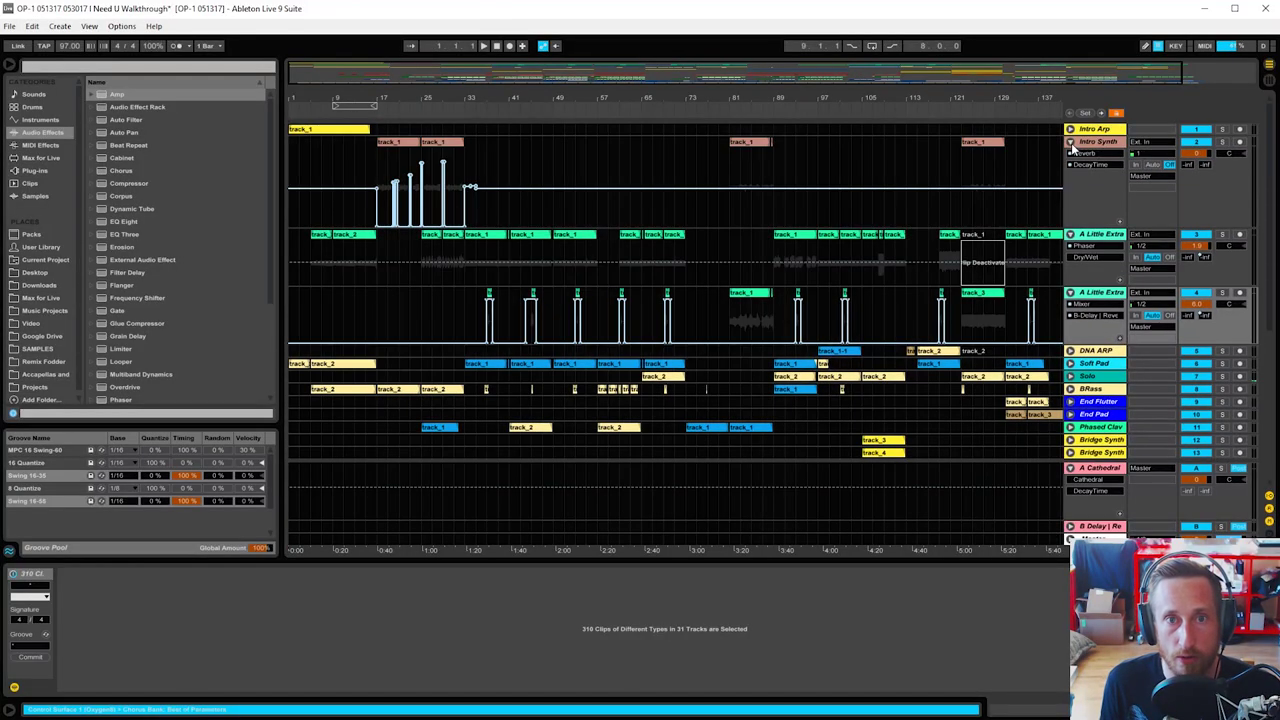
Step: Fold the Intro Synth track and both A Little Extra tracks in the arrangement
{"action": "scroll", "coordinate": [716, 236], "scroll_direction": "down", "scroll_amount": 2}
{"action": "left_click", "coordinate": [718, 236]}
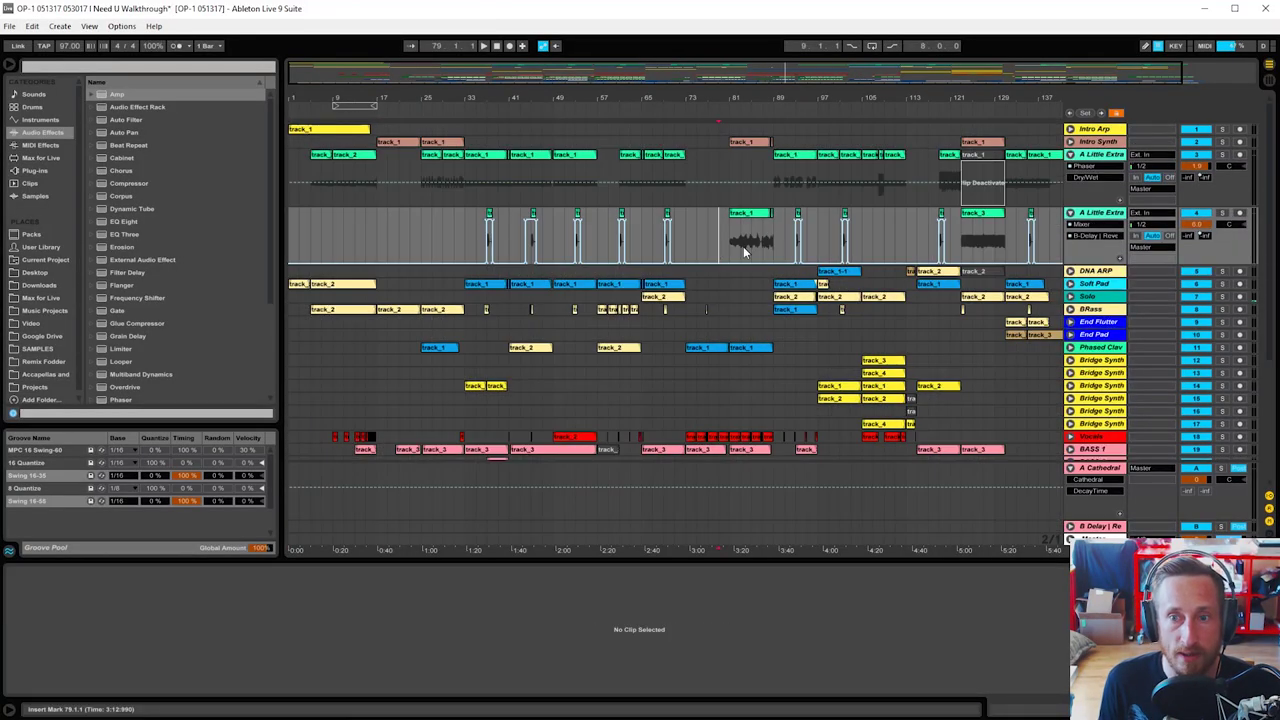
{"action": "left_click", "coordinate": [1070, 155]}
{"action": "left_click", "coordinate": [1070, 167]}
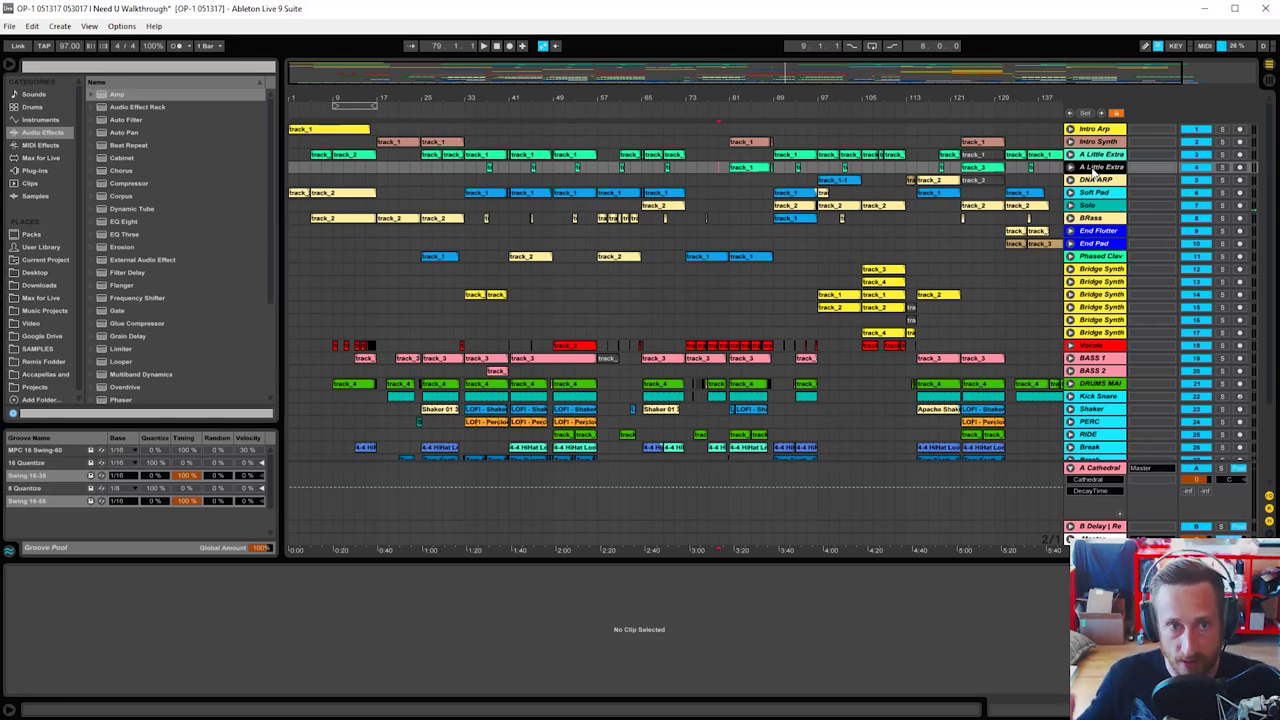
Step: Examine the clips around bars 45 to 68 on the Soft Pad, BRass, Phased Clav, Vocals and DRUMS MAI tracks
{"action": "left_click_drag", "start_coordinate": [581, 97], "coordinate": [560, 166]}
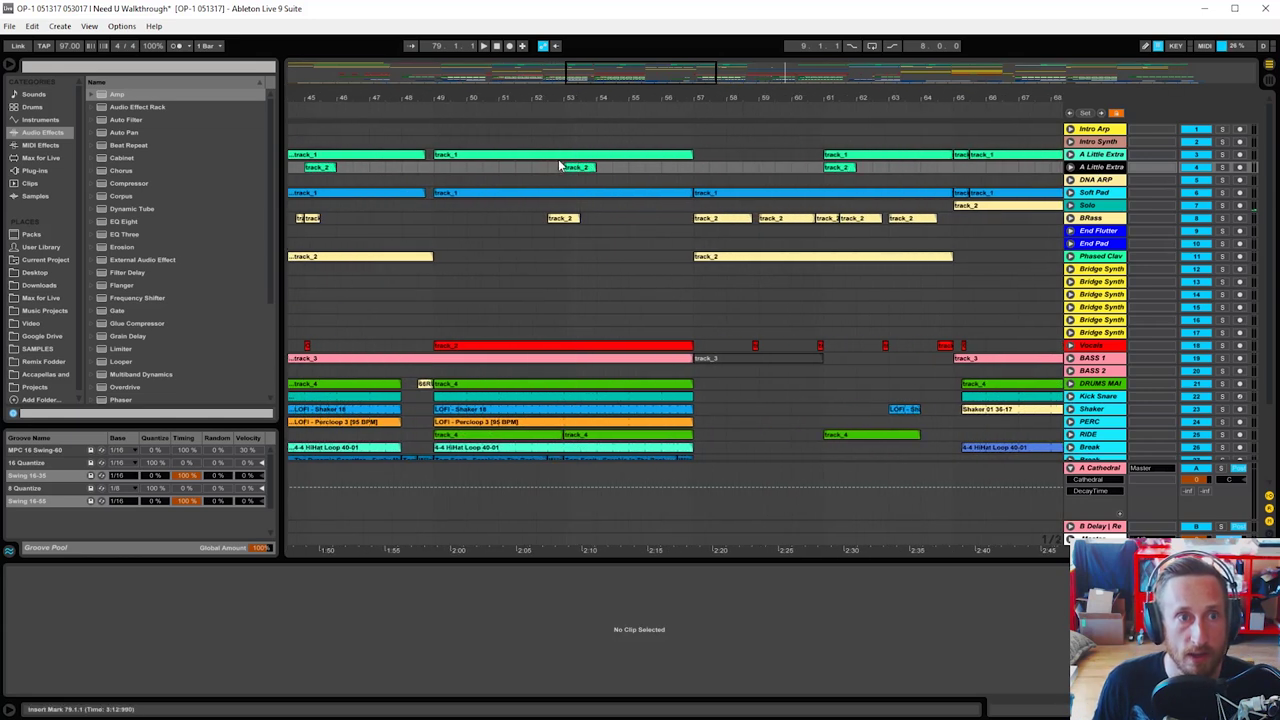
{"action": "left_click", "coordinate": [560, 166]}
{"action": "left_click", "coordinate": [562, 195]}
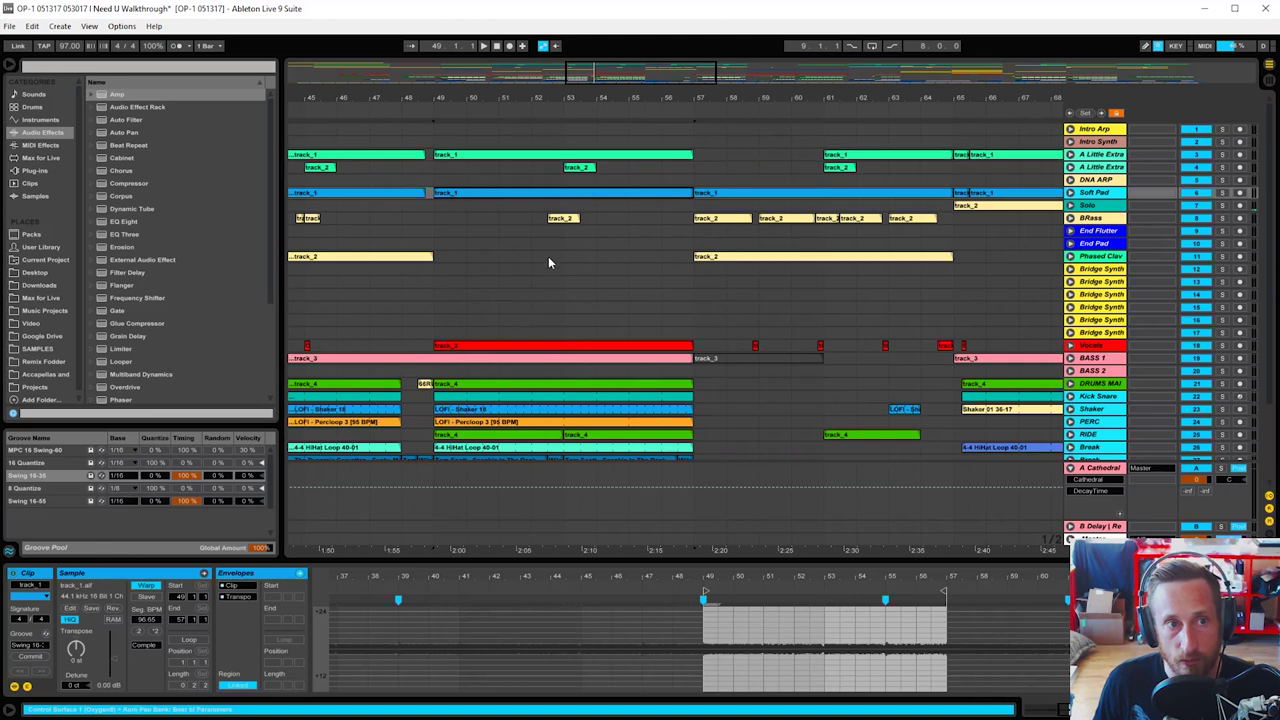
{"action": "left_click", "coordinate": [728, 220]}
{"action": "left_click", "coordinate": [745, 258]}
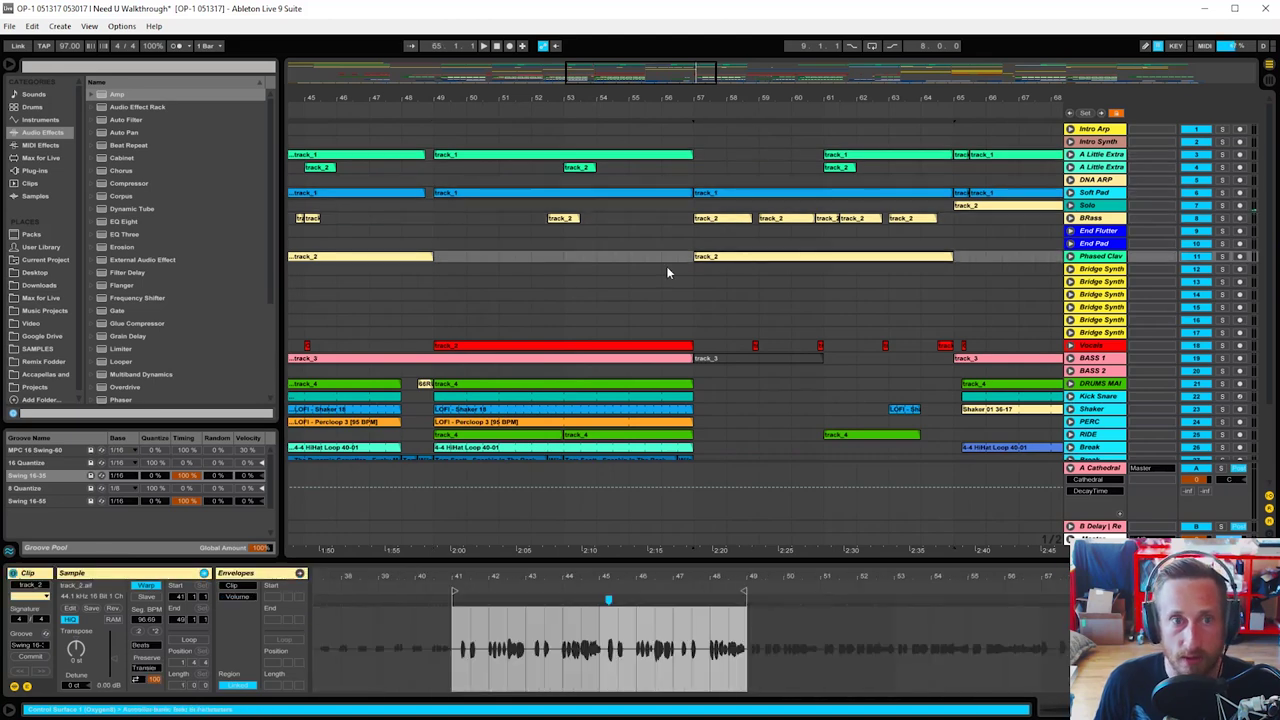
{"action": "left_click", "coordinate": [473, 346]}
{"action": "left_click", "coordinate": [466, 385]}
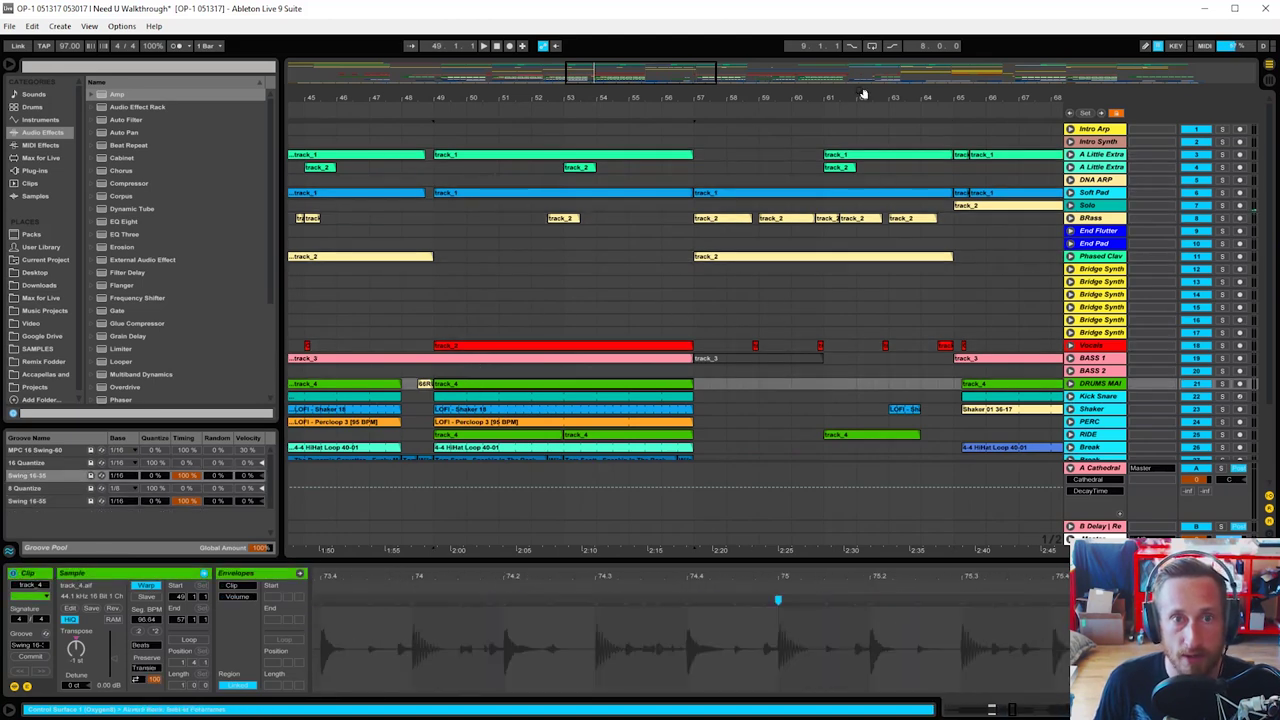
Step: Unfold the Intro Arp track, show its device chain and audition it from the start
{"action": "left_click_drag", "start_coordinate": [863, 95], "coordinate": [863, 45]}
{"action": "scroll", "coordinate": [537, 328], "scroll_direction": "down", "scroll_amount": 5}
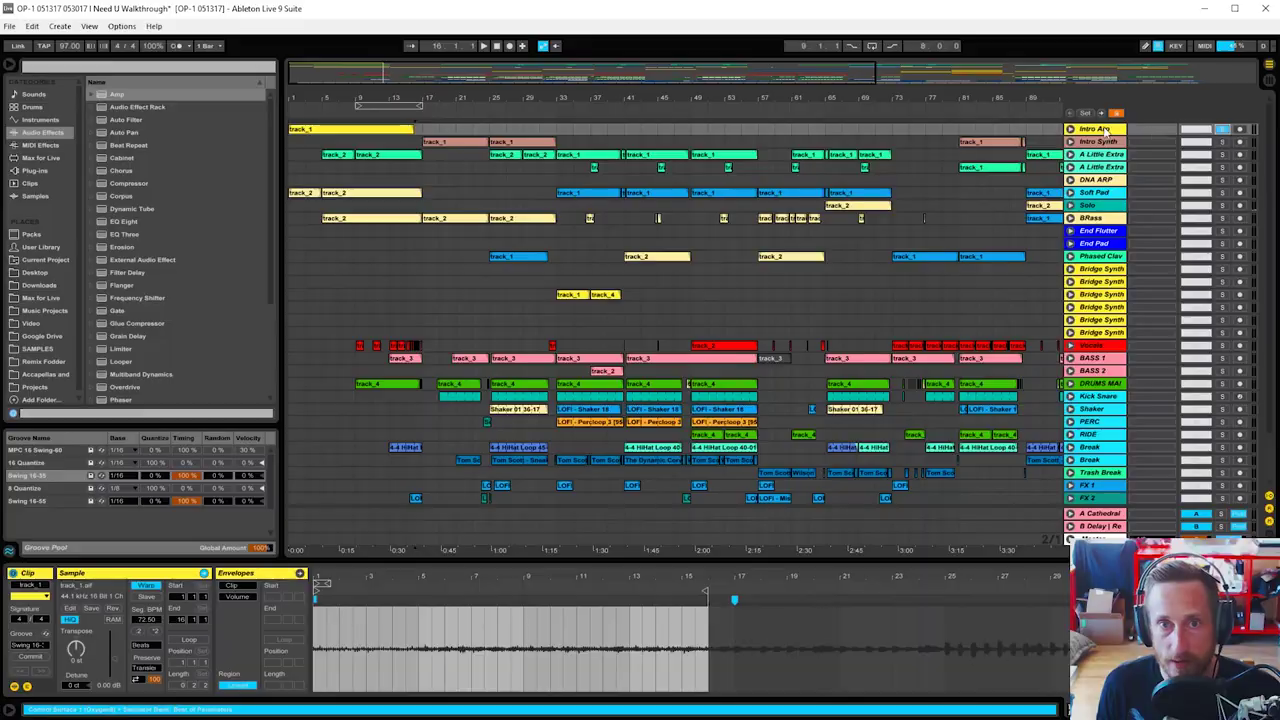
{"action": "left_click", "coordinate": [1070, 130]}
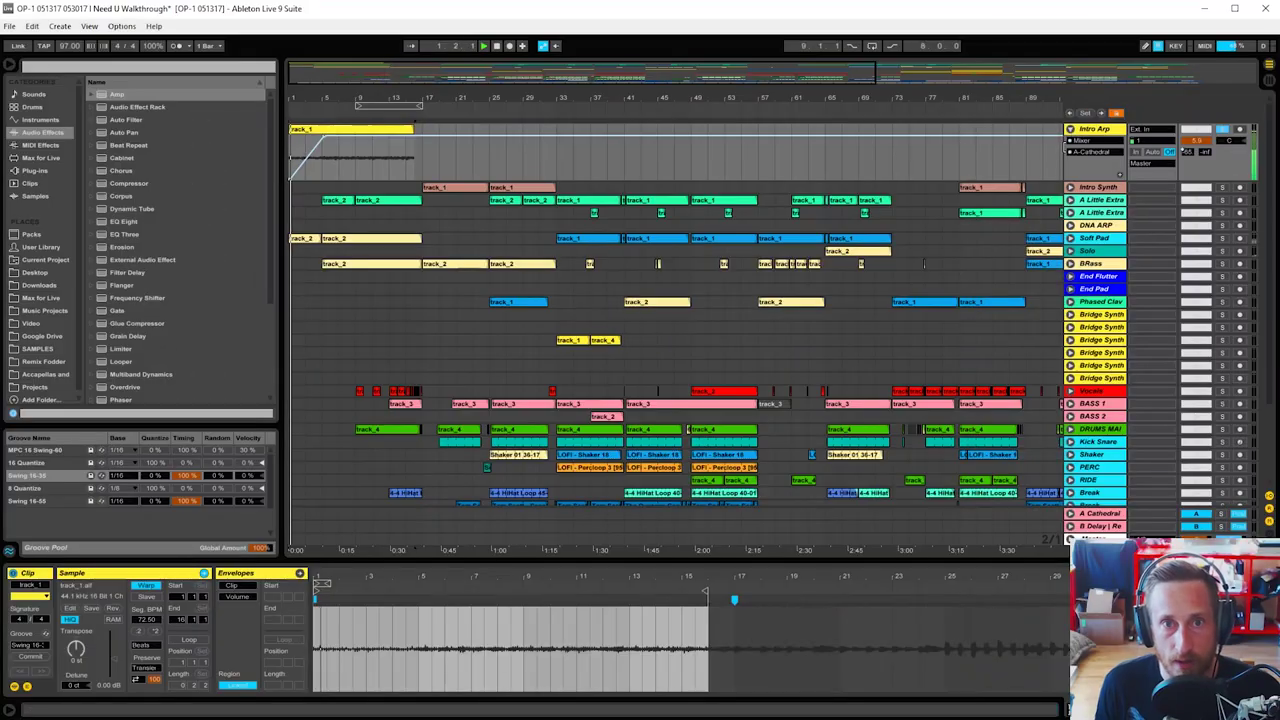
{"action": "double_click", "coordinate": [1092, 130]}
{"action": "key", "text": "space"}
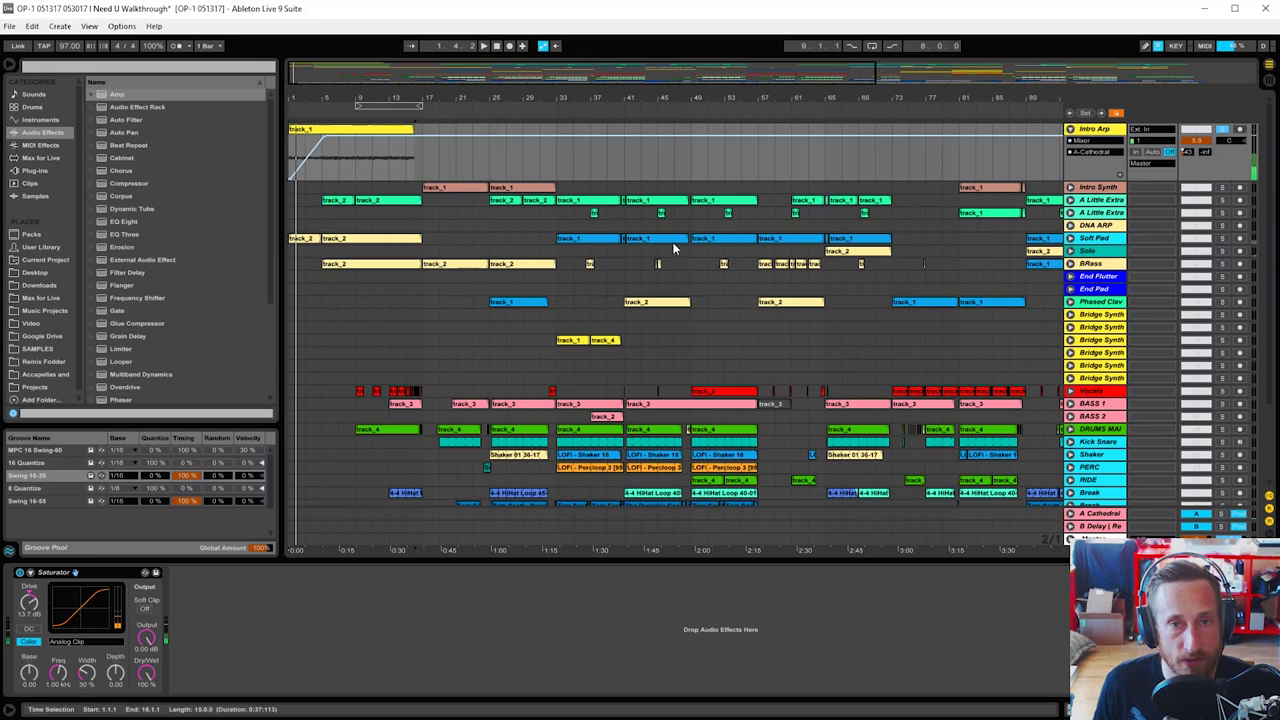
Step: Play the Intro Arp from bar 5 and toggle its Saturator to compare the sound
{"action": "left_click", "coordinate": [1097, 328]}
{"action": "left_click", "coordinate": [1092, 367]}
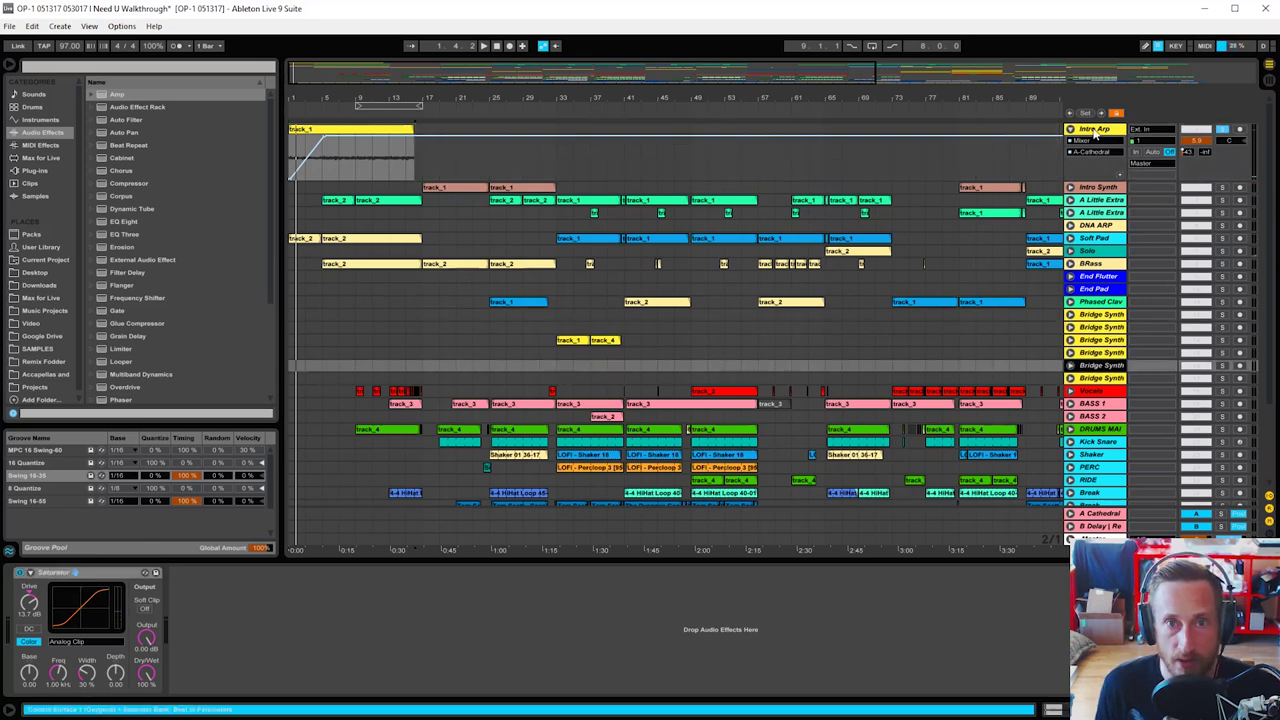
{"action": "left_click", "coordinate": [1100, 131]}
{"action": "left_click", "coordinate": [103, 575]}
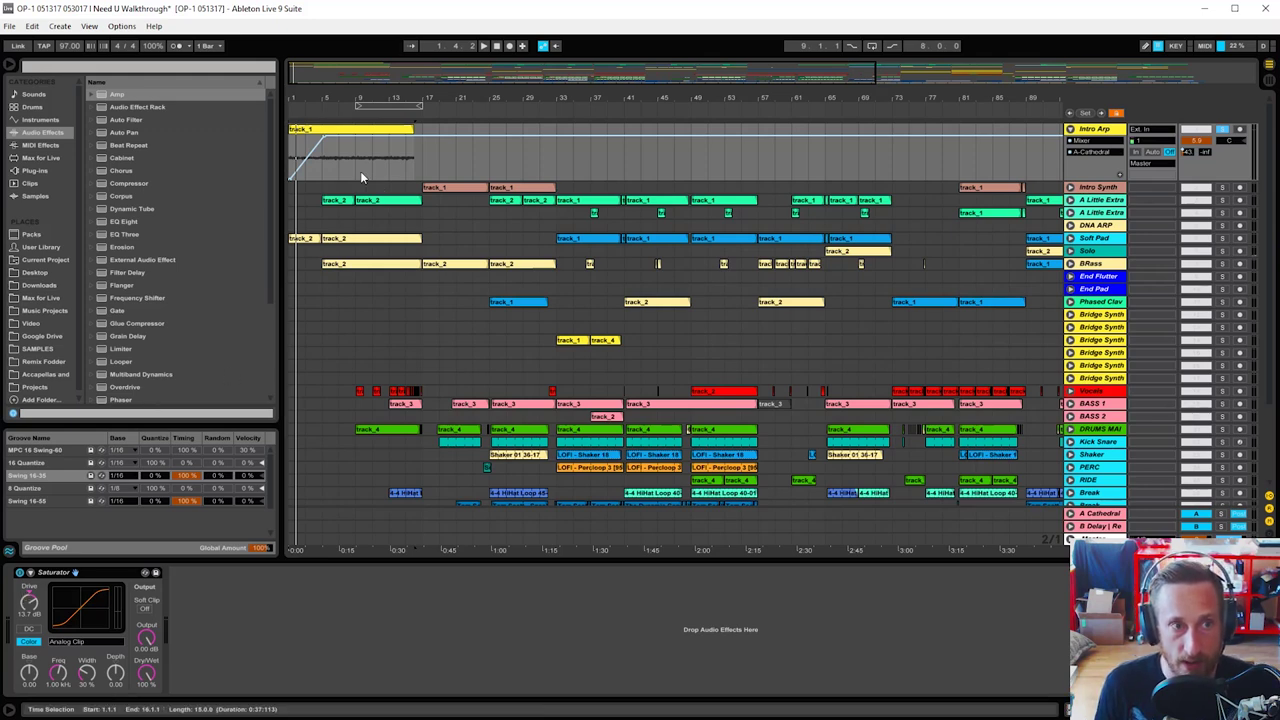
{"action": "left_click", "coordinate": [326, 161]}
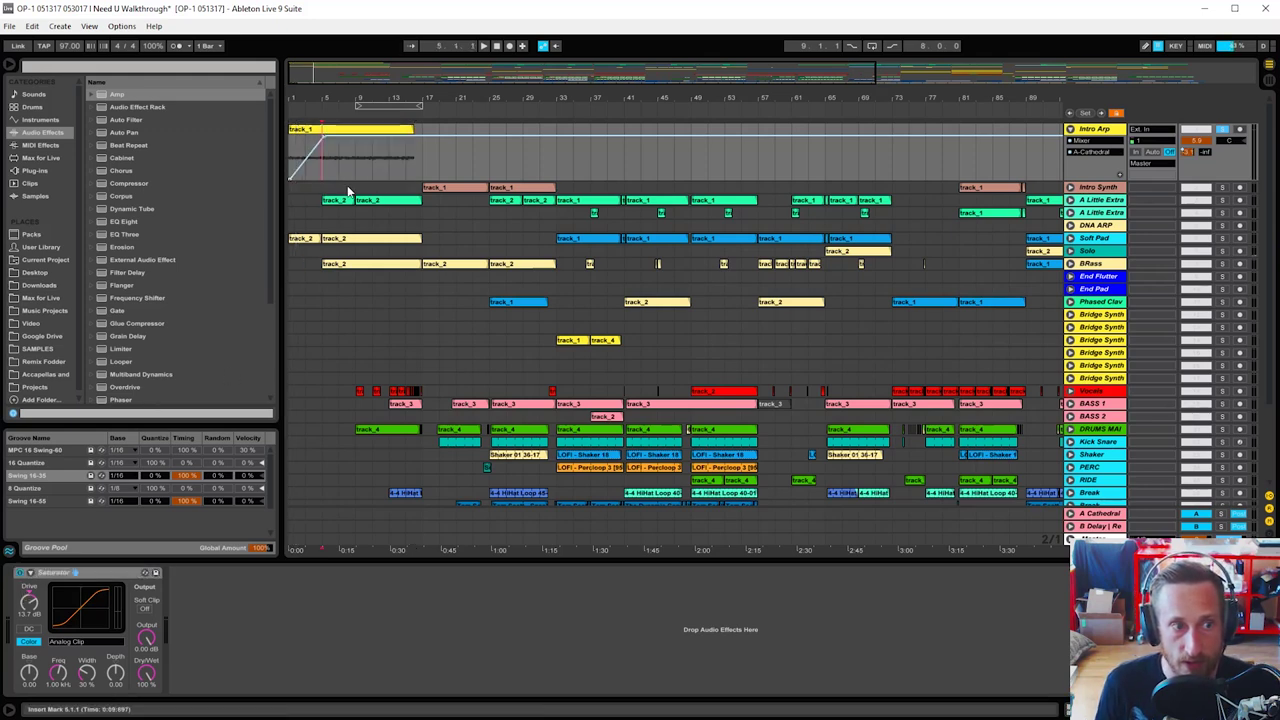
{"action": "key", "text": "space"}
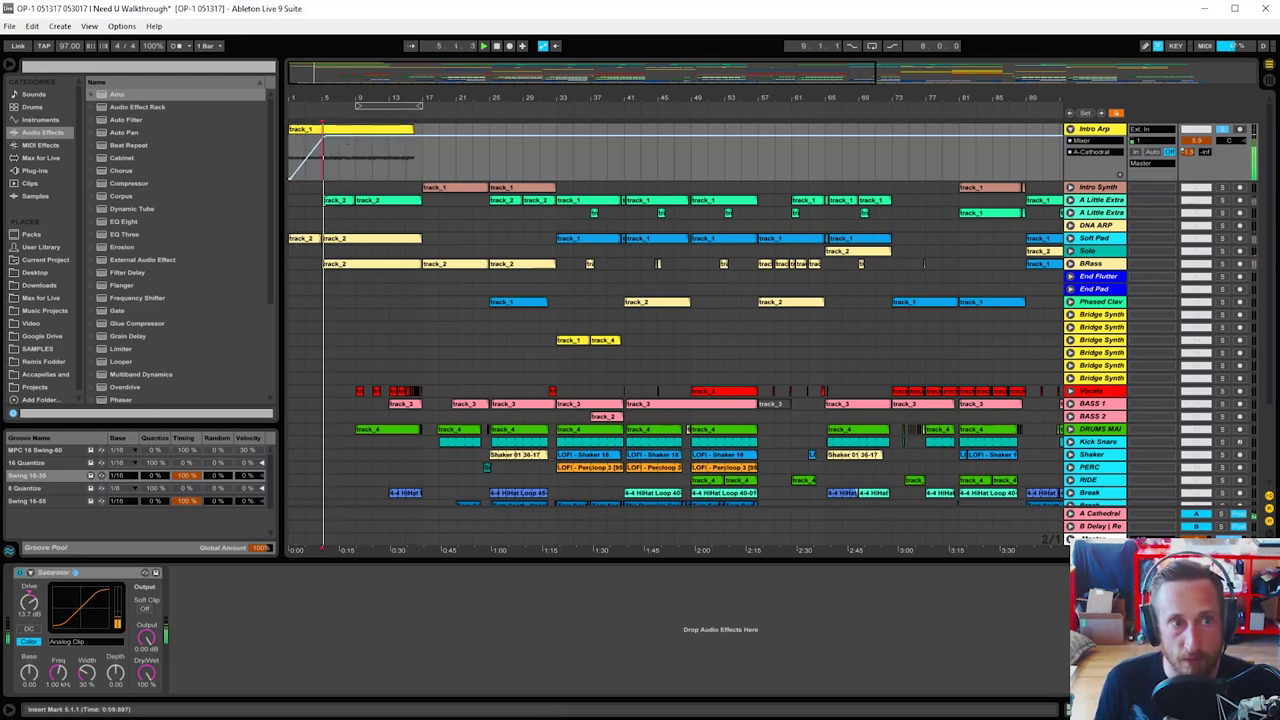
{"action": "left_click", "coordinate": [20, 578]}
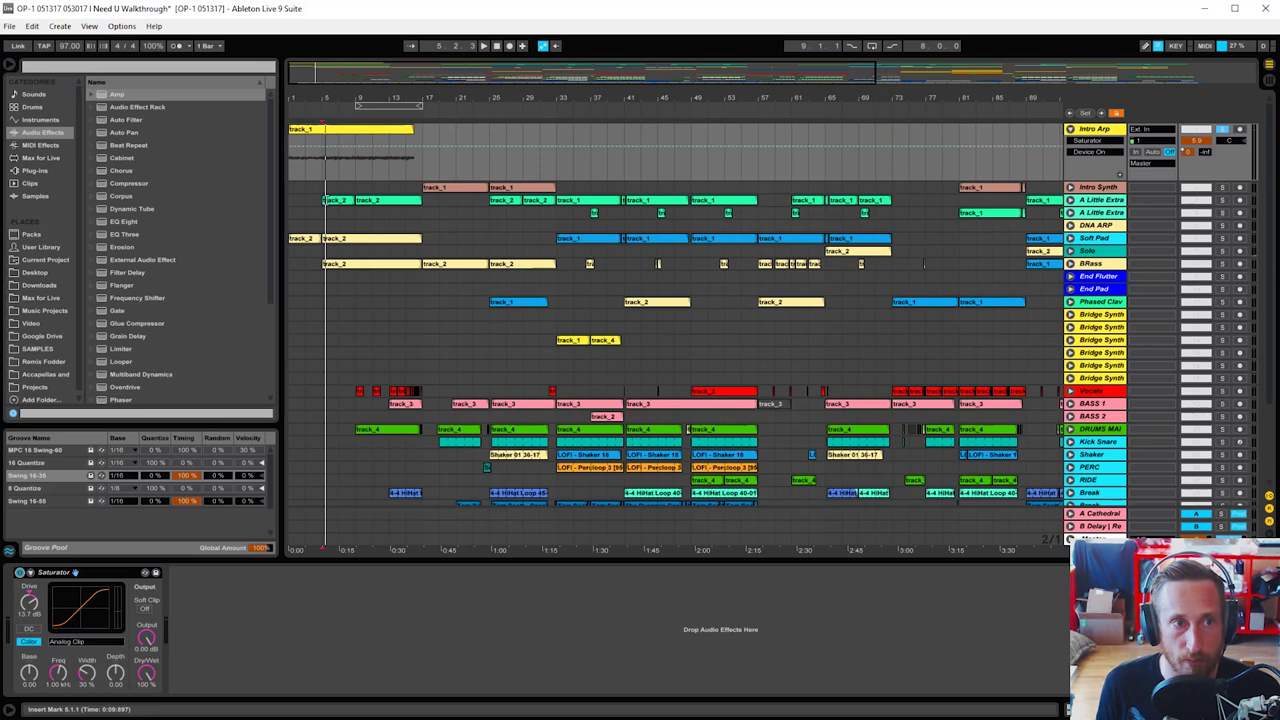
Step: Show the A-Cathedral send automation on the Intro Arp track and play the fade-in
{"action": "left_click", "coordinate": [385, 131]}
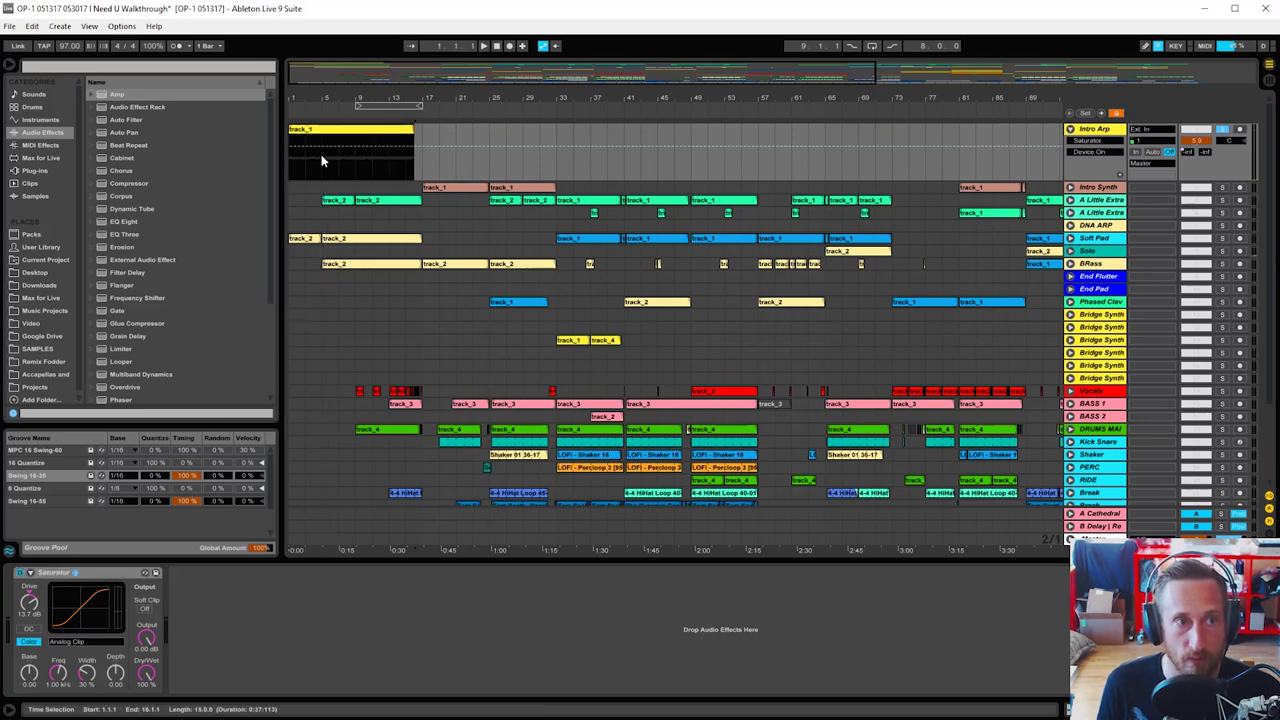
{"action": "left_click", "coordinate": [440, 160]}
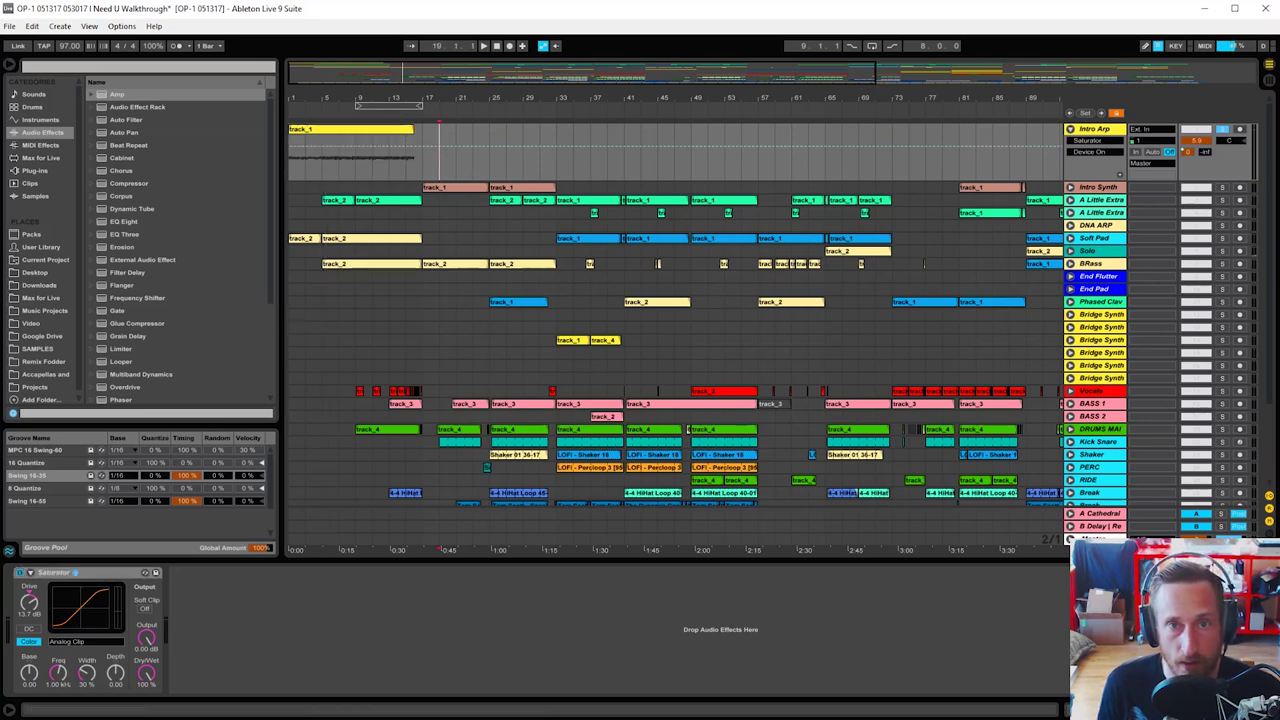
{"action": "right_click", "coordinate": [1186, 152]}
{"action": "left_click", "coordinate": [331, 63]}
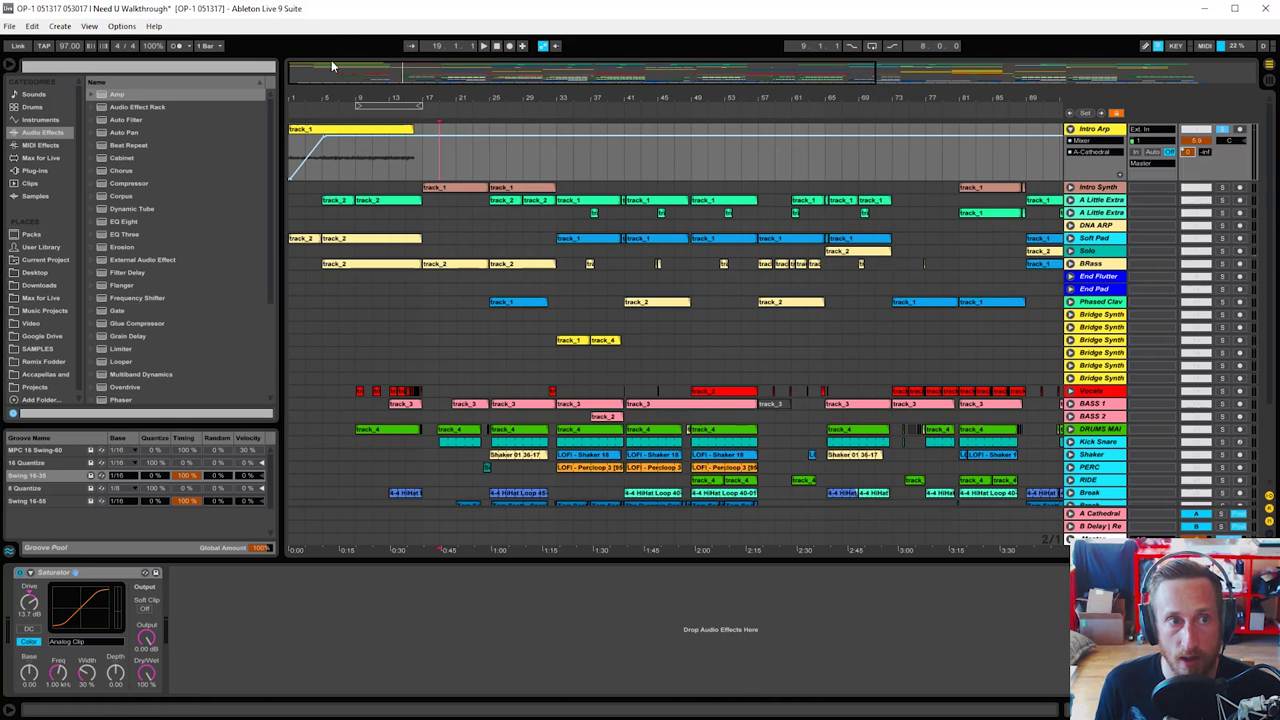
{"action": "key", "text": "Home"}
{"action": "key", "text": "space"}
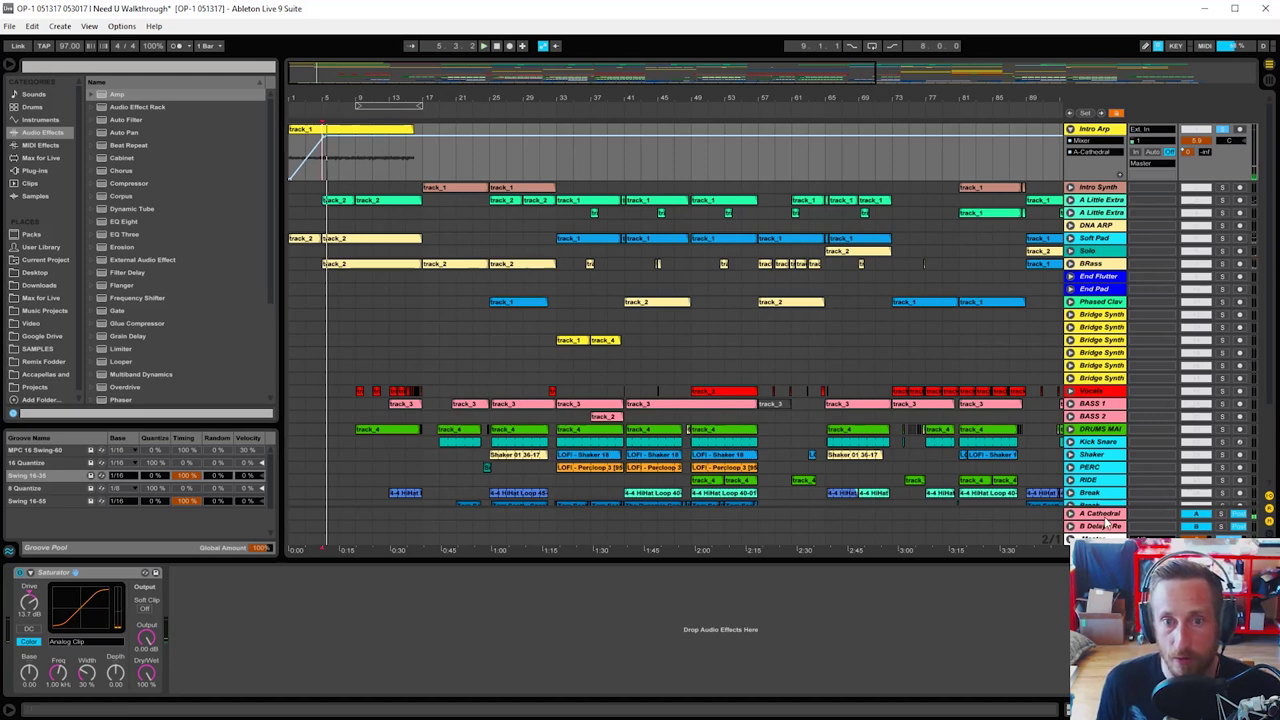
Step: Show the A Cathedral return's reverb device and examine the Intro Arp send ramp leading up to bar 5
{"action": "left_click", "coordinate": [1100, 514]}
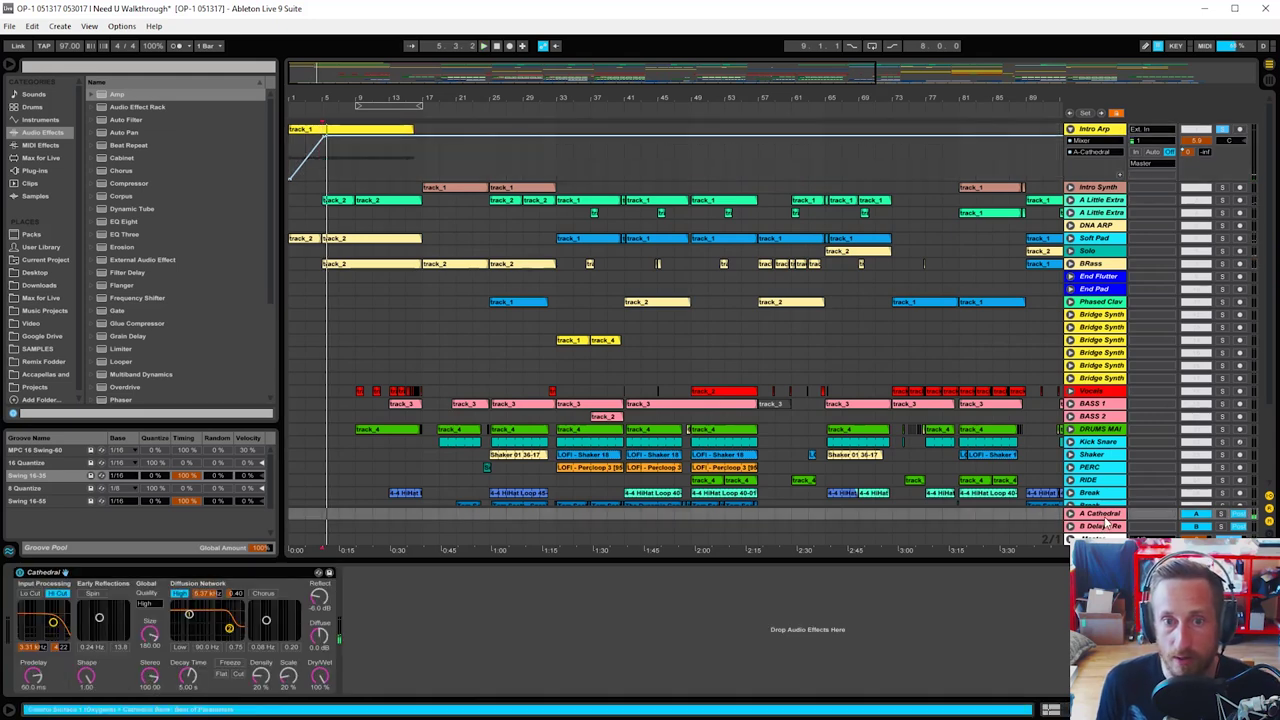
{"action": "left_click", "coordinate": [1071, 129]}
{"action": "left_click", "coordinate": [1071, 129]}
{"action": "right_click", "coordinate": [1196, 152]}
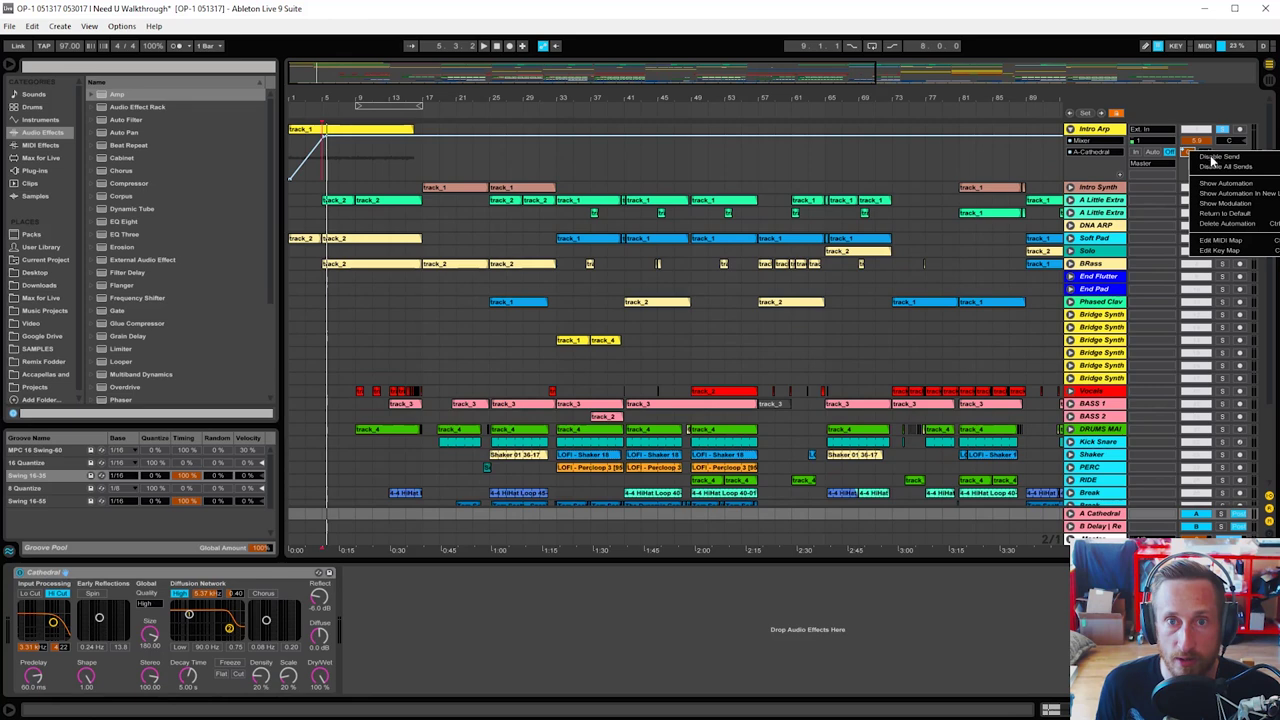
{"action": "left_click", "coordinate": [399, 202]}
{"action": "left_click", "coordinate": [305, 161]}
{"action": "left_click", "coordinate": [329, 156]}
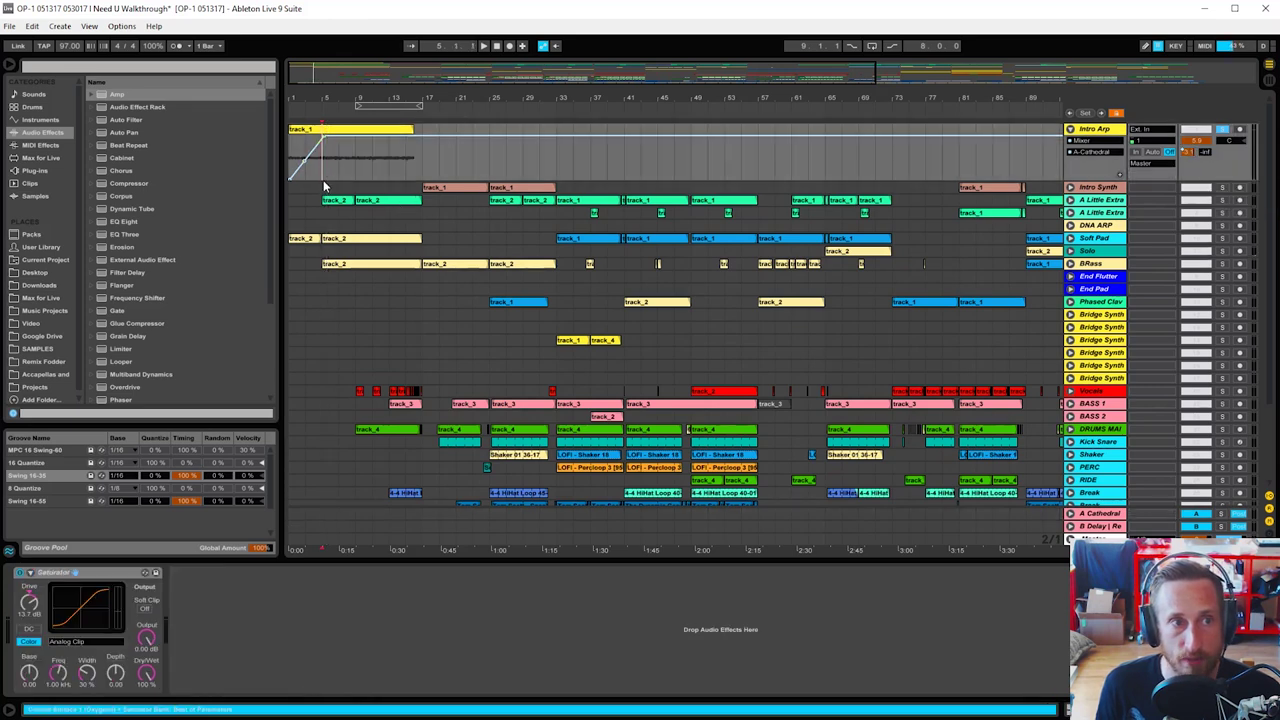
Step: Unfold the Soft Pad track and show the Gain automation of its Utility device
{"action": "left_click", "coordinate": [304, 242]}
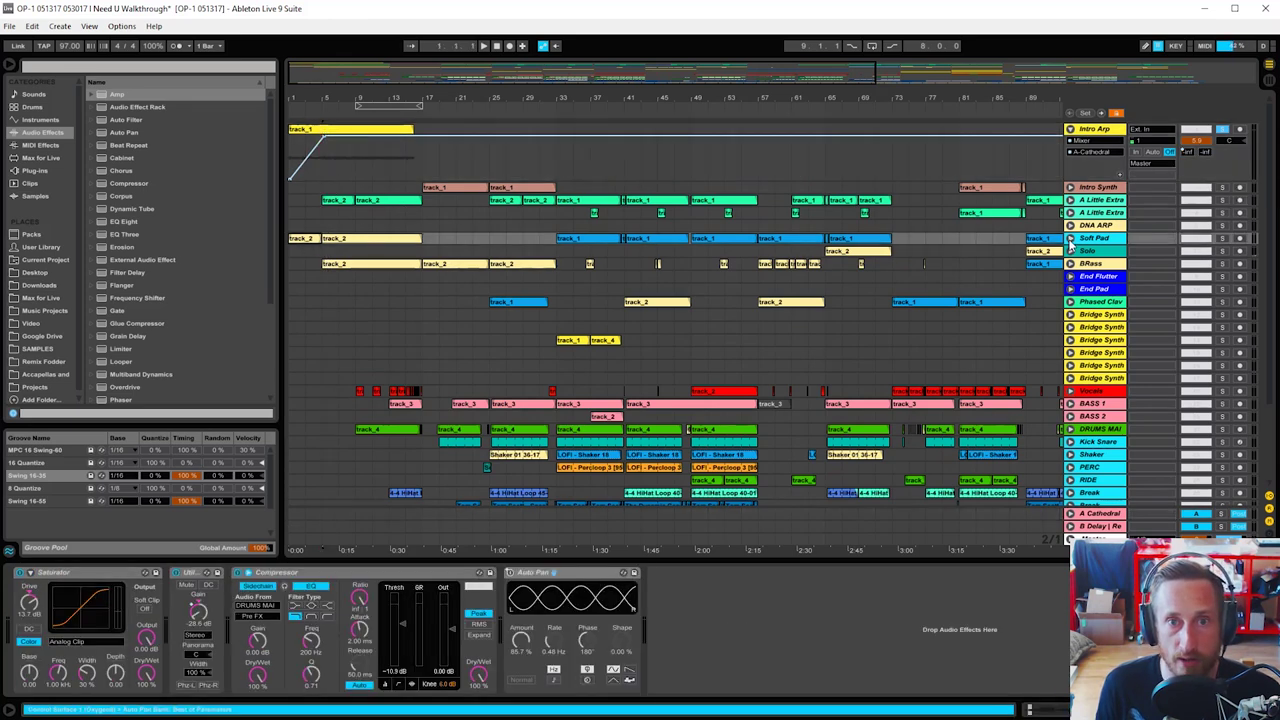
{"action": "left_click", "coordinate": [1070, 240]}
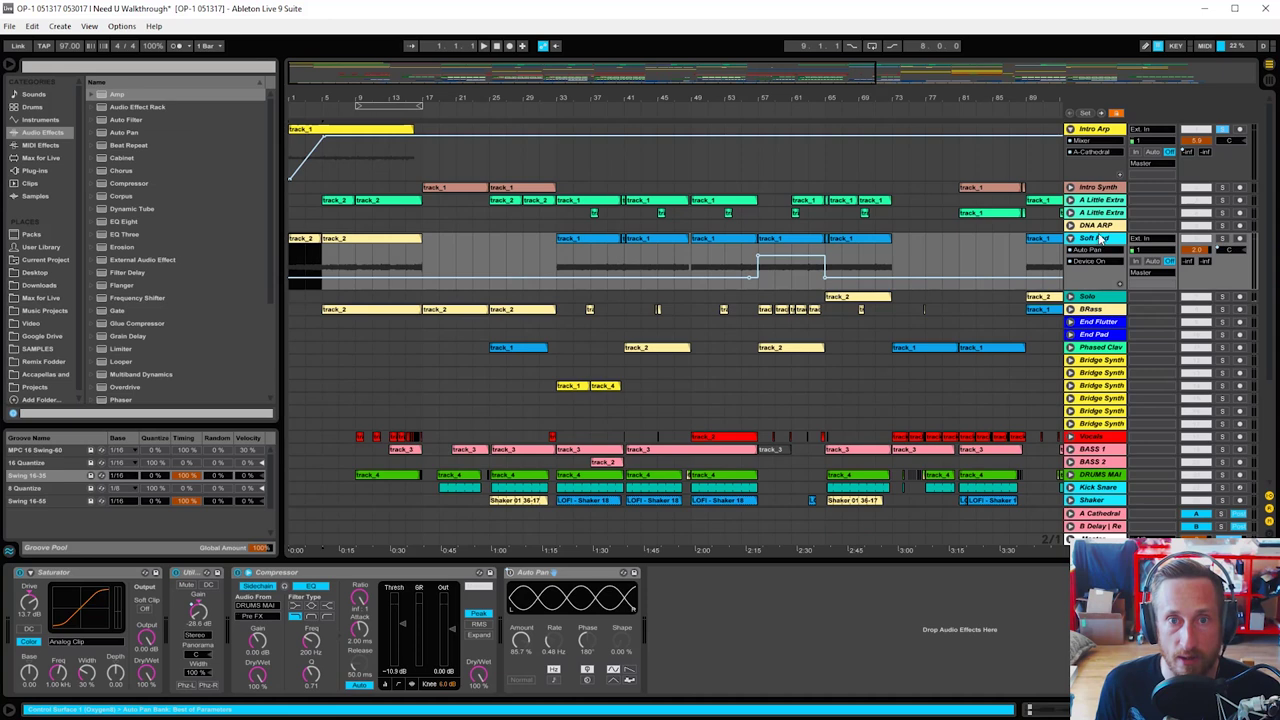
{"action": "right_click", "coordinate": [199, 612]}
{"action": "left_click", "coordinate": [219, 618]}
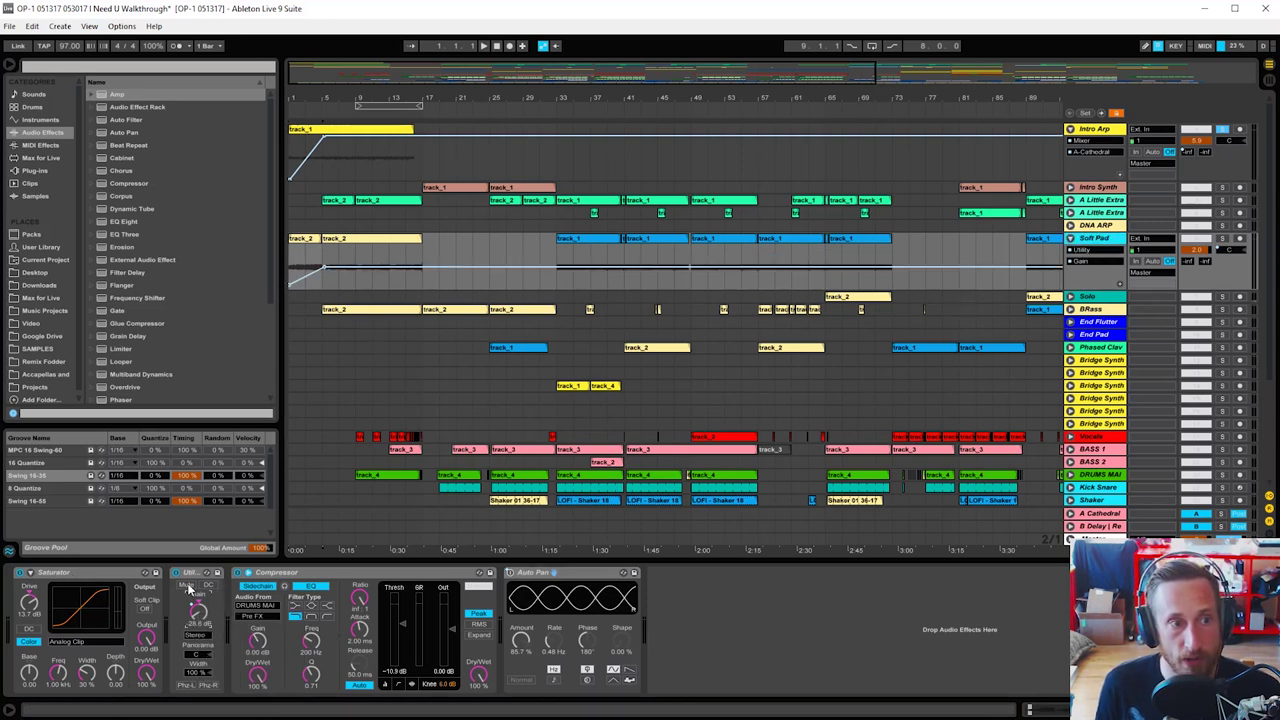
Step: Compare the Soft Pad's track volume lane with its Utility Gain automation, ending on the track volume
{"action": "right_click", "coordinate": [1199, 251]}
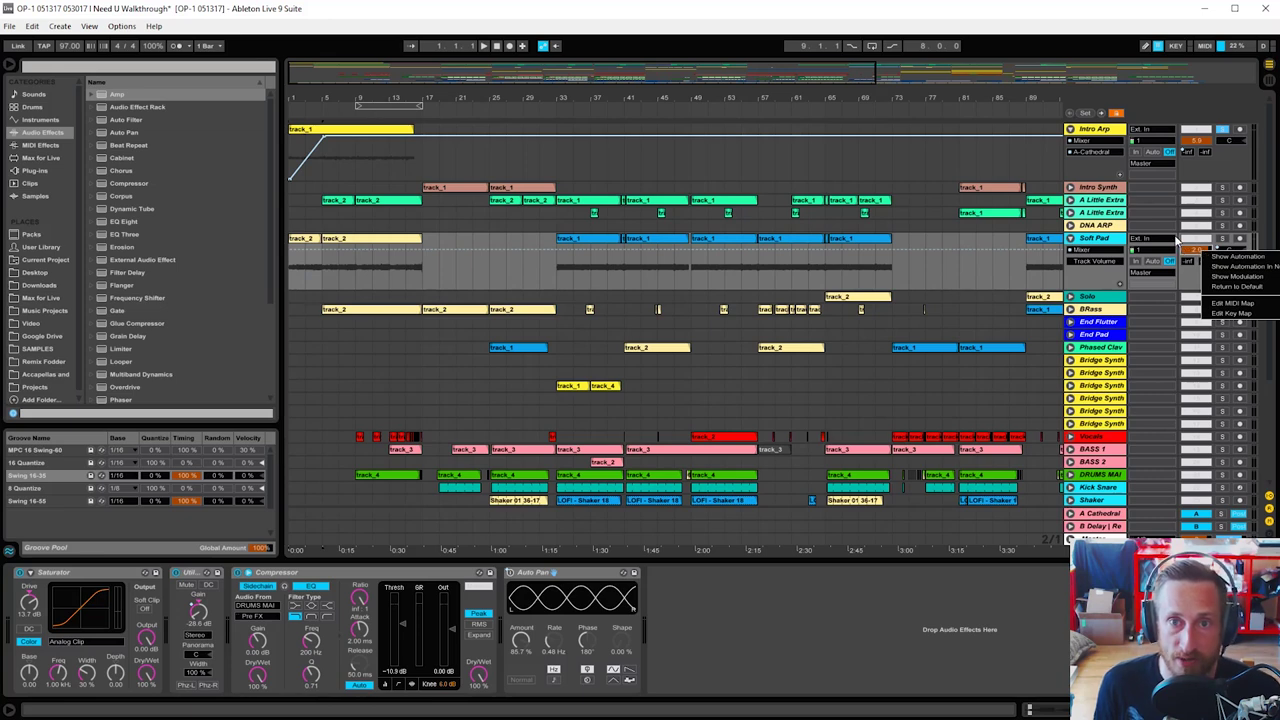
{"action": "left_click", "coordinate": [508, 438]}
{"action": "left_click", "coordinate": [197, 572]}
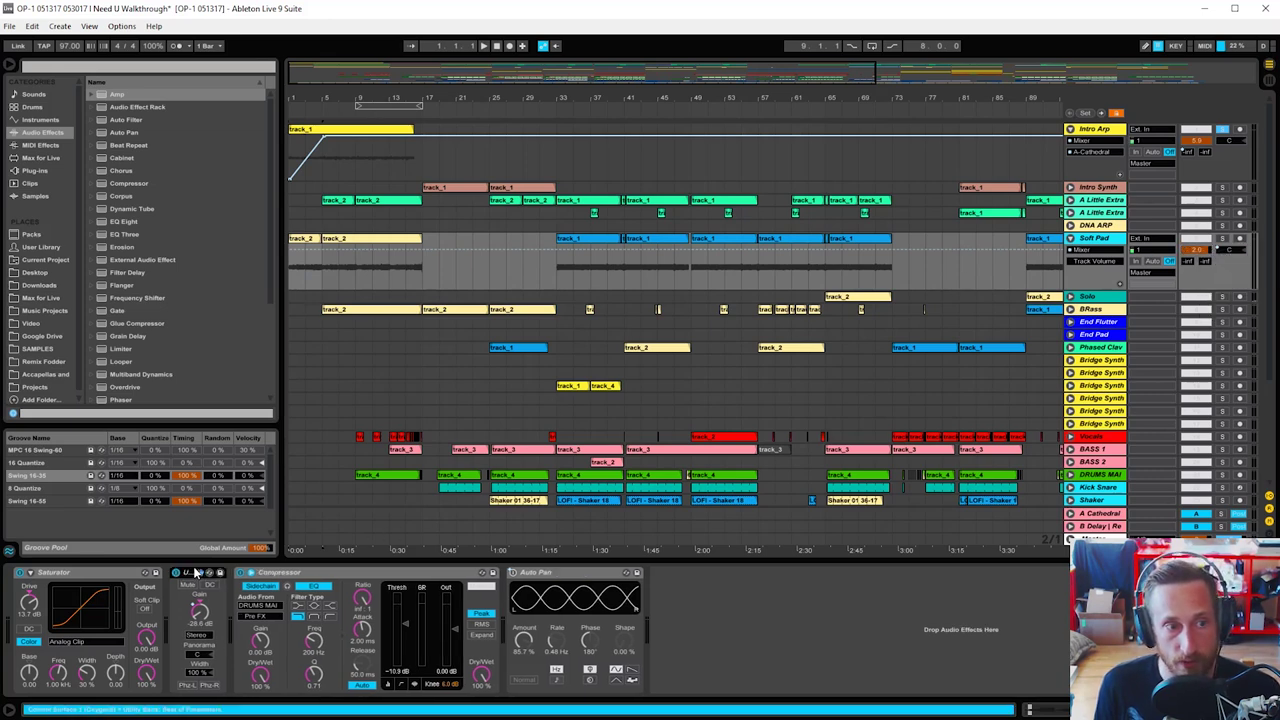
{"action": "right_click", "coordinate": [199, 611]}
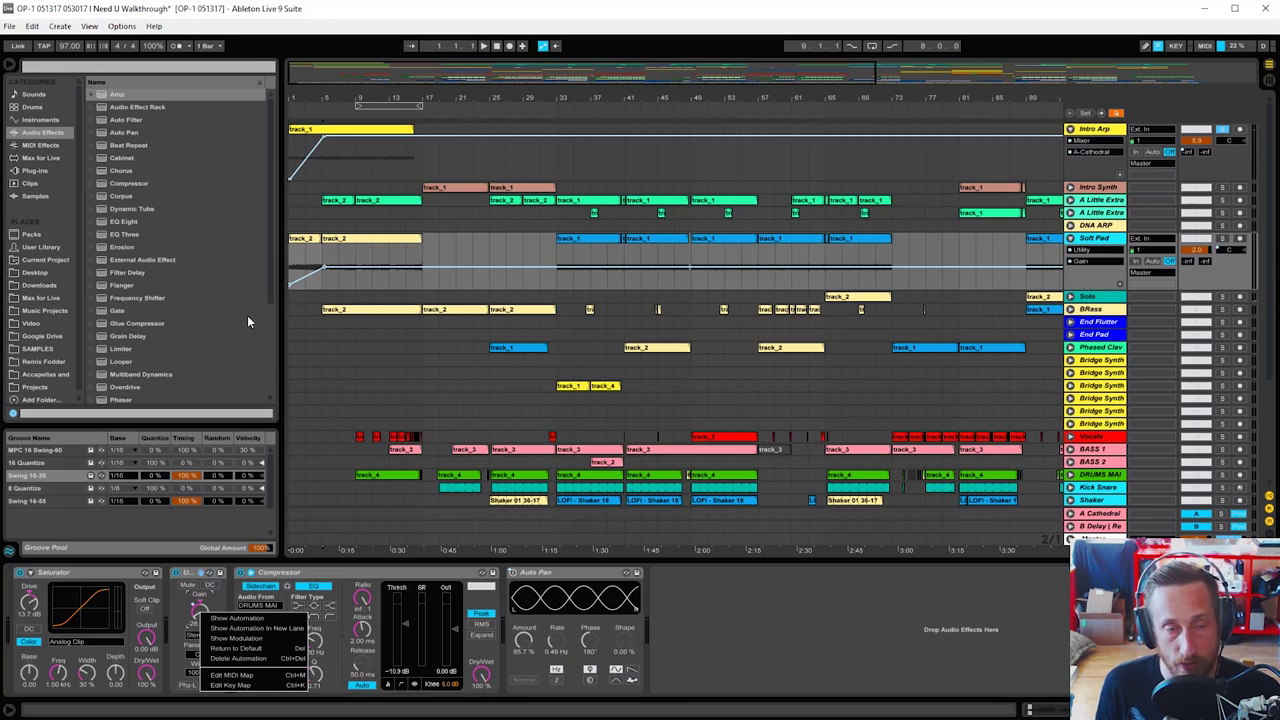
{"action": "right_click", "coordinate": [1193, 257]}
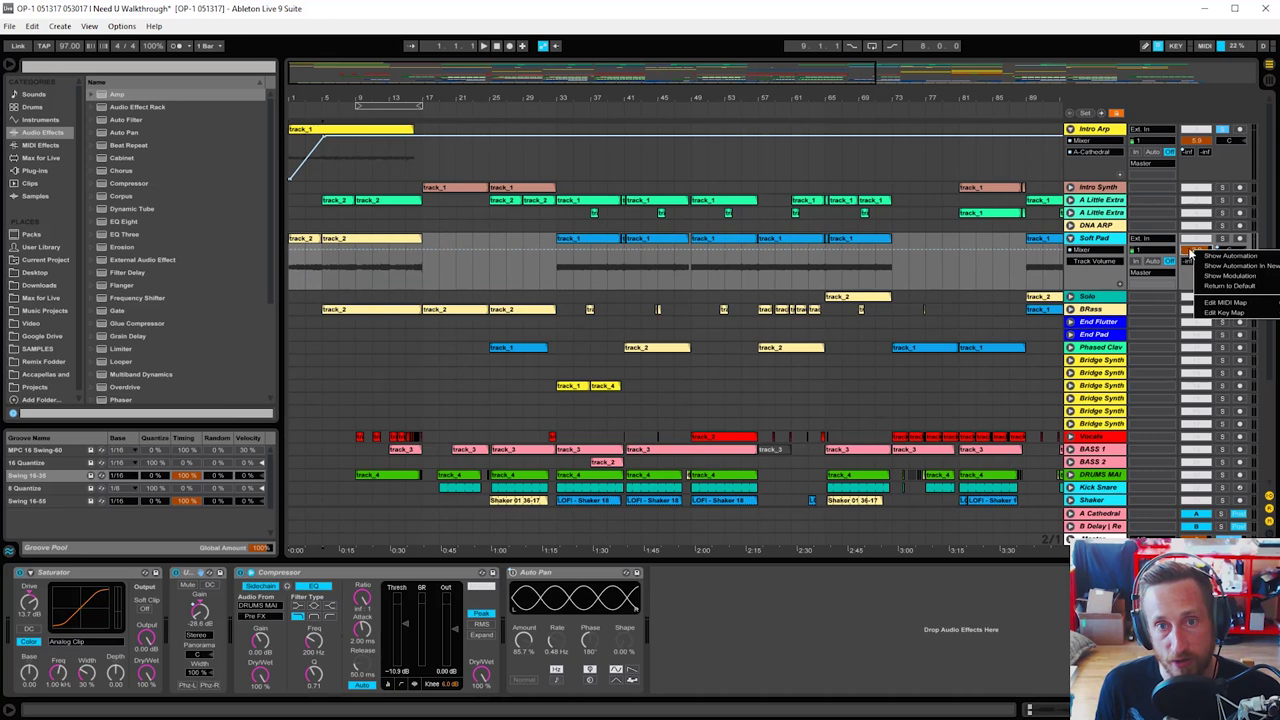
{"action": "left_click", "coordinate": [1097, 256]}
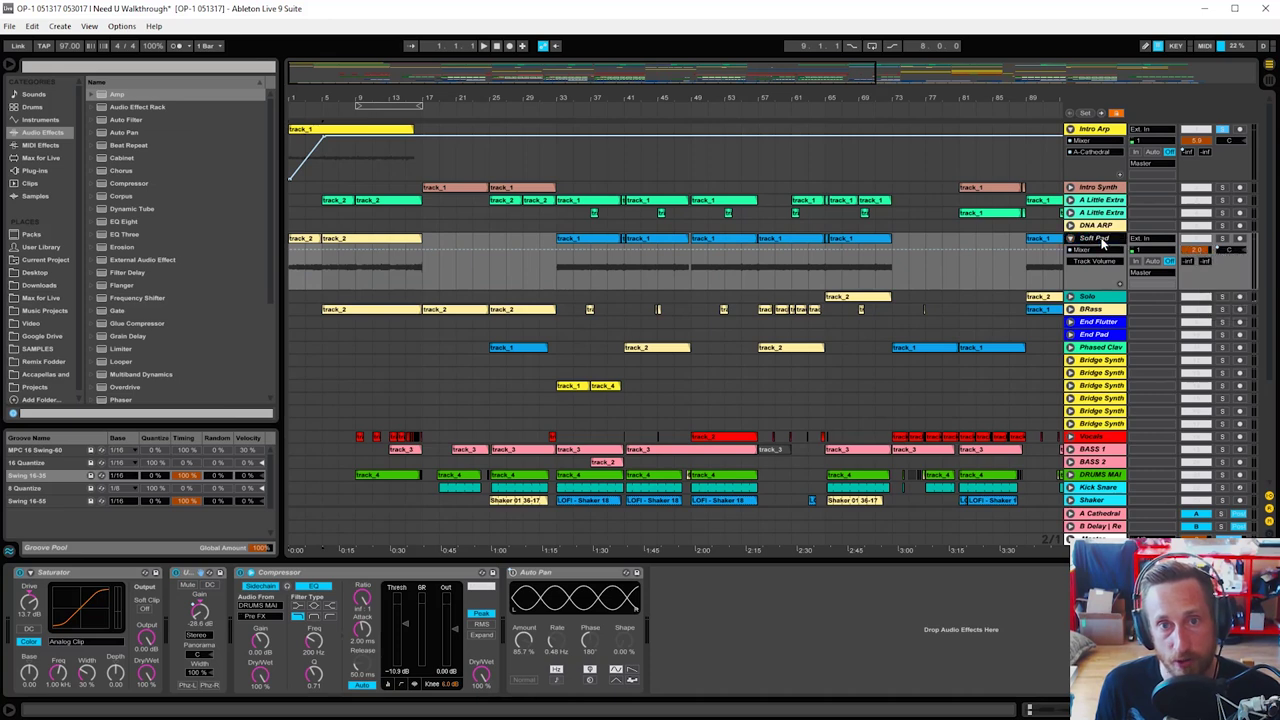
Step: Audition the Soft Pad from bar 33 while inspecting and toggling its sidechained Compressor
{"action": "left_click", "coordinate": [309, 580]}
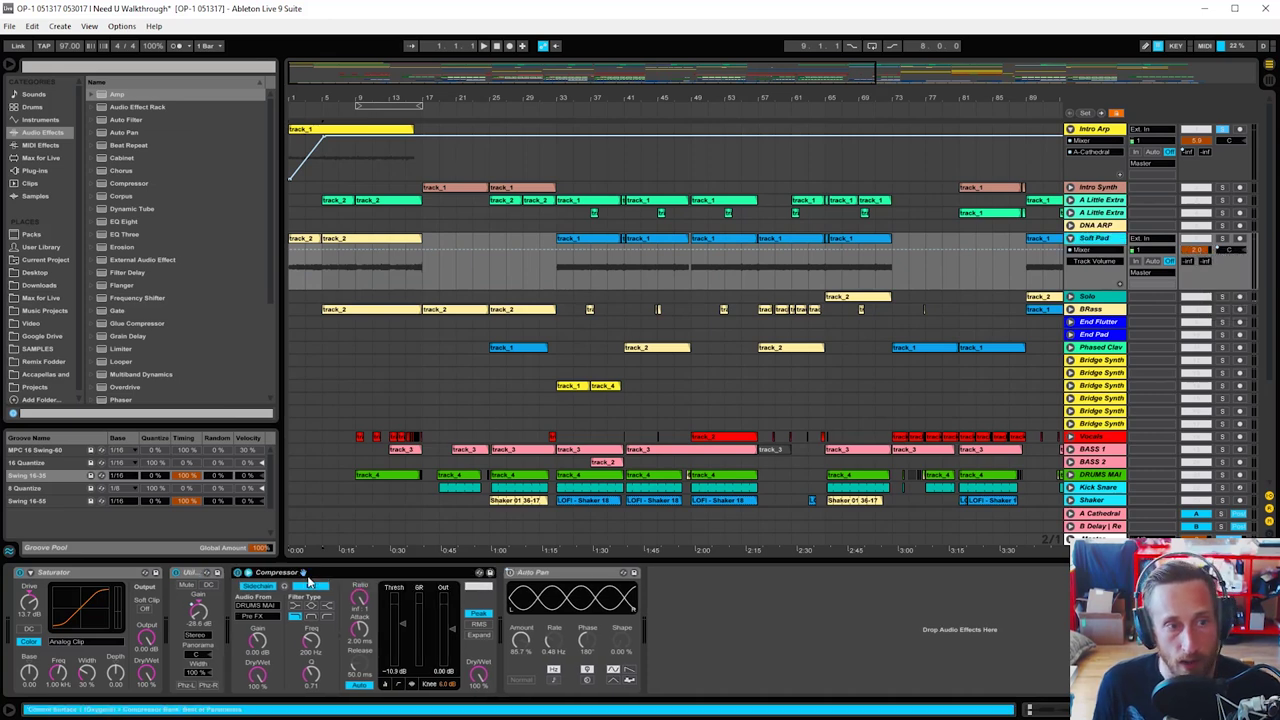
{"action": "left_click", "coordinate": [559, 281]}
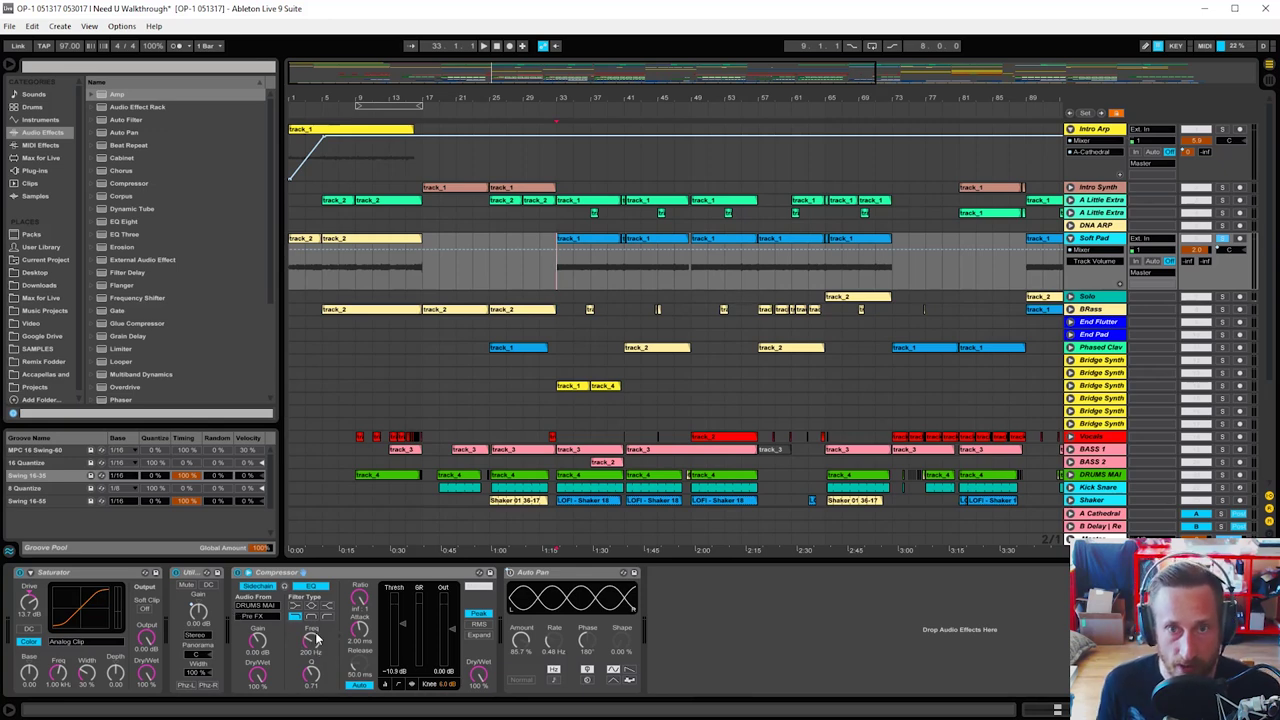
{"action": "key", "text": "space"}
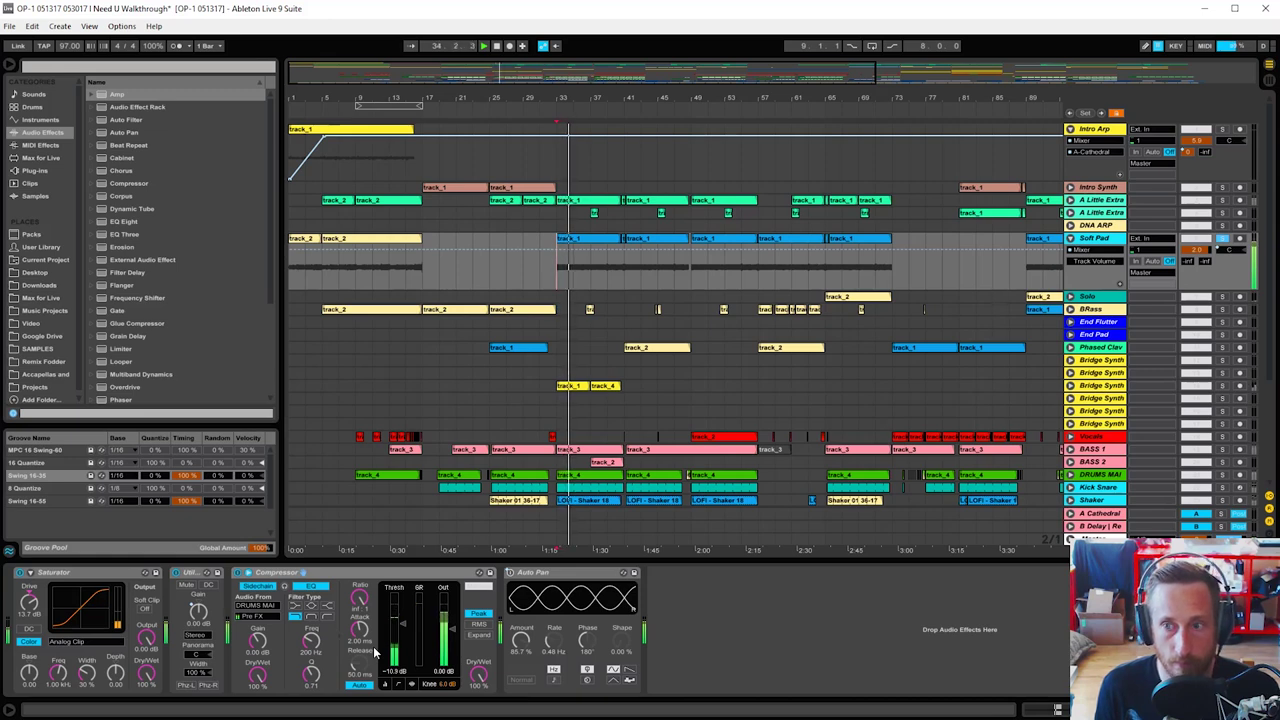
{"action": "left_click", "coordinate": [412, 573]}
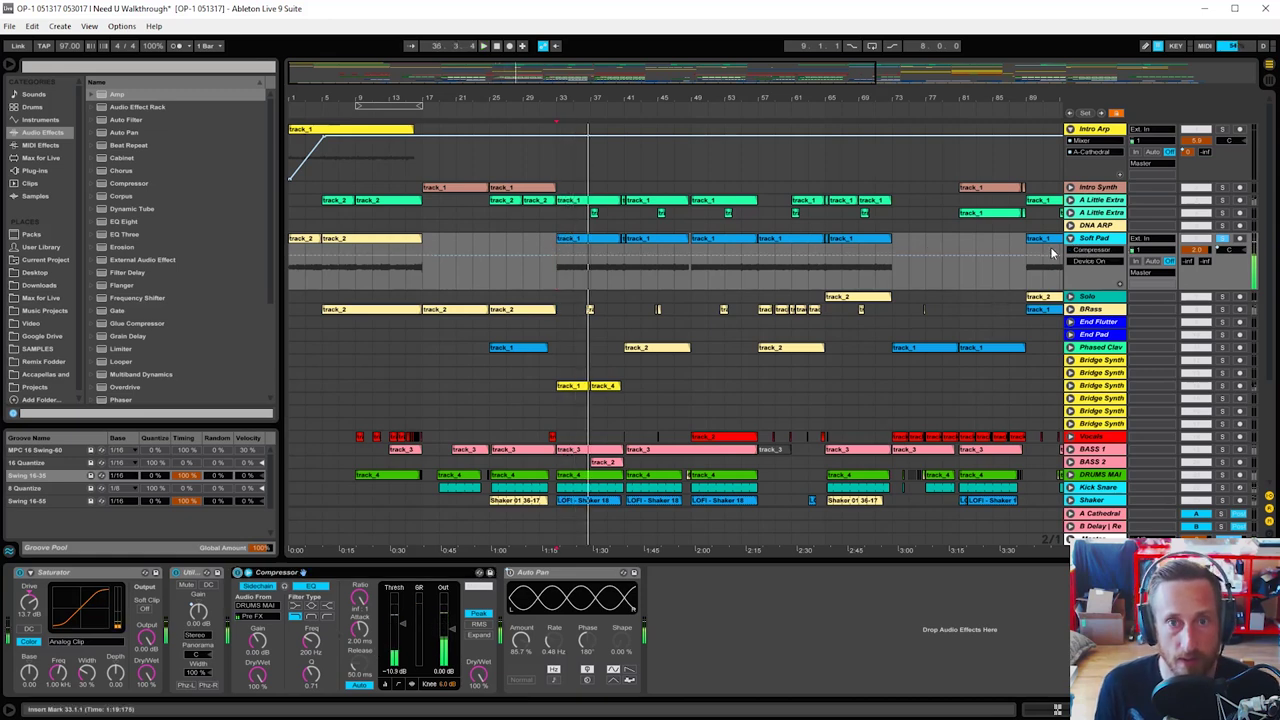
Step: Show the Auto Pan's Device On automation on the Soft Pad and place the insert mark at bar 57
{"action": "right_click", "coordinate": [511, 574]}
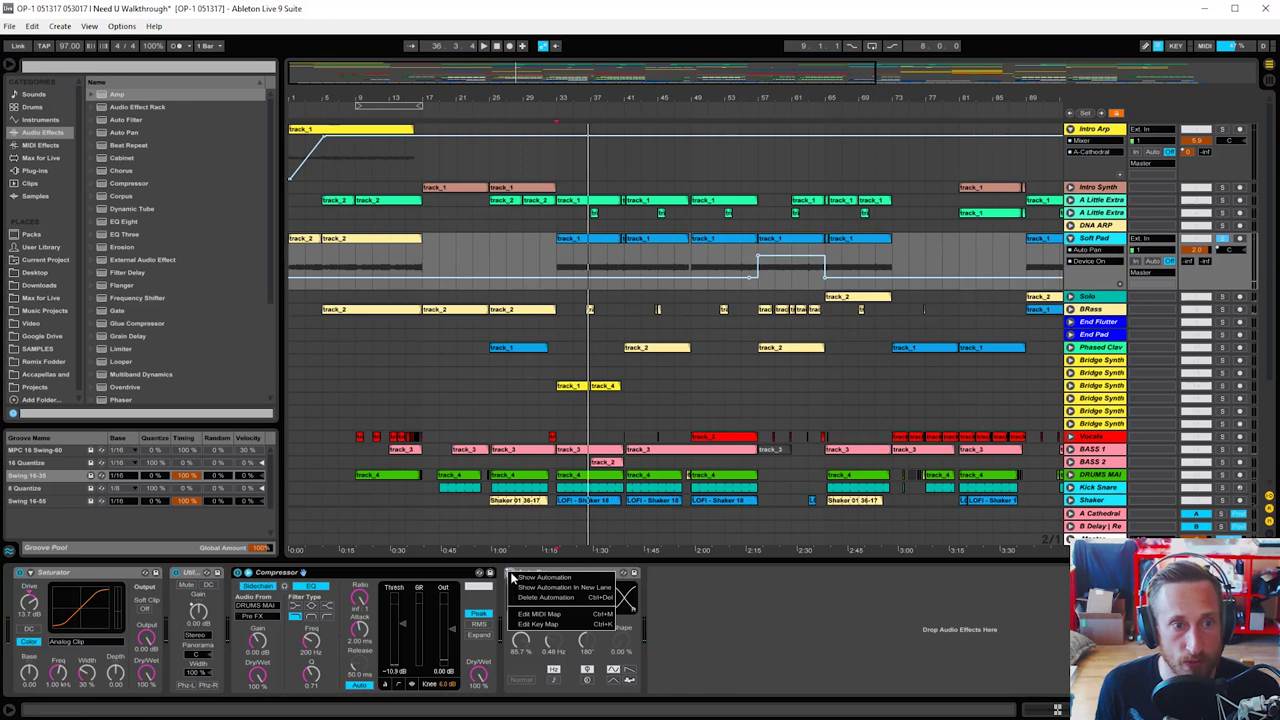
{"action": "left_click", "coordinate": [511, 577]}
{"action": "key", "text": "space"}
{"action": "left_click", "coordinate": [758, 285]}
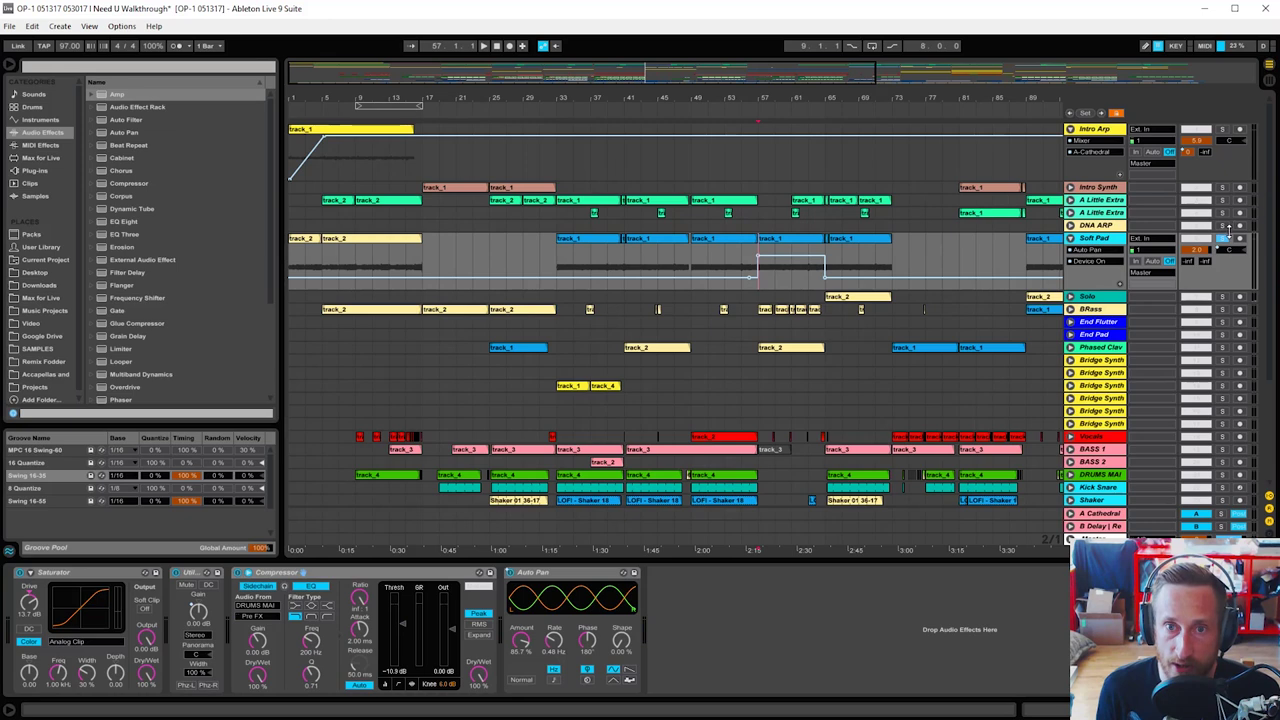
Step: Audition the Soft Pad's Auto Pan section from bar 57, comparing it soloed and in the full mix
{"action": "key", "text": "space"}
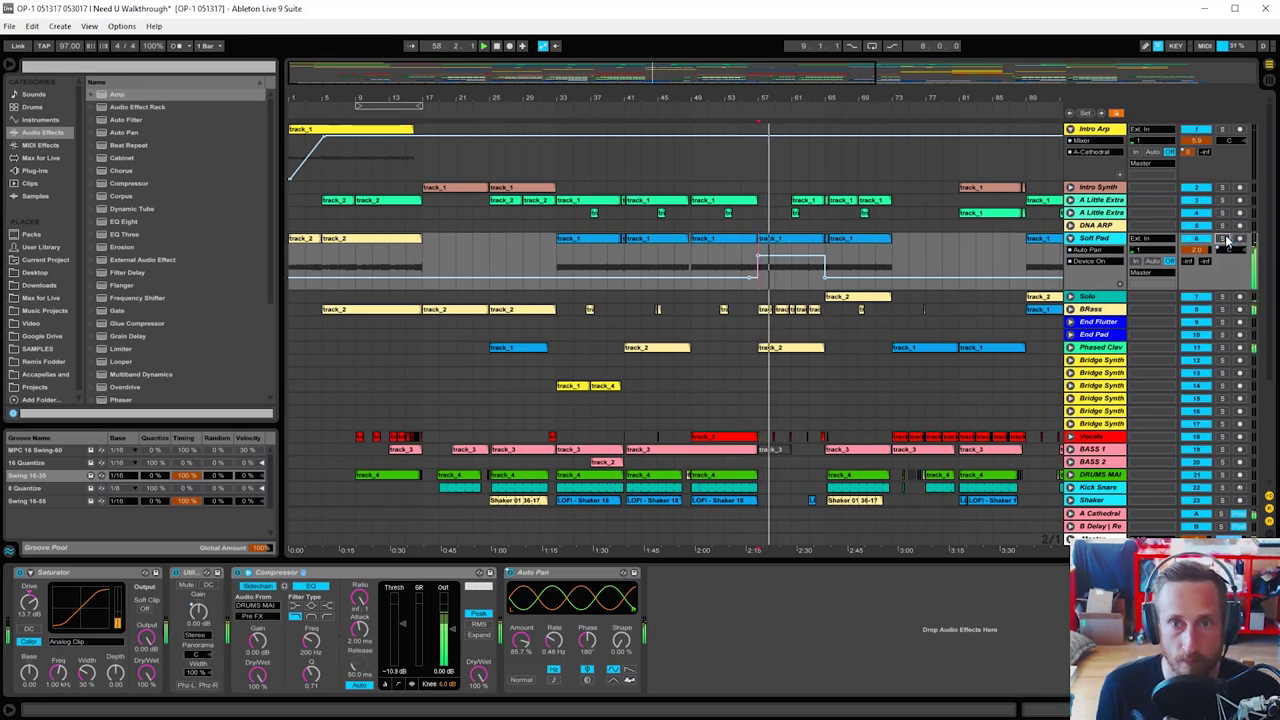
{"action": "left_click", "coordinate": [1221, 239]}
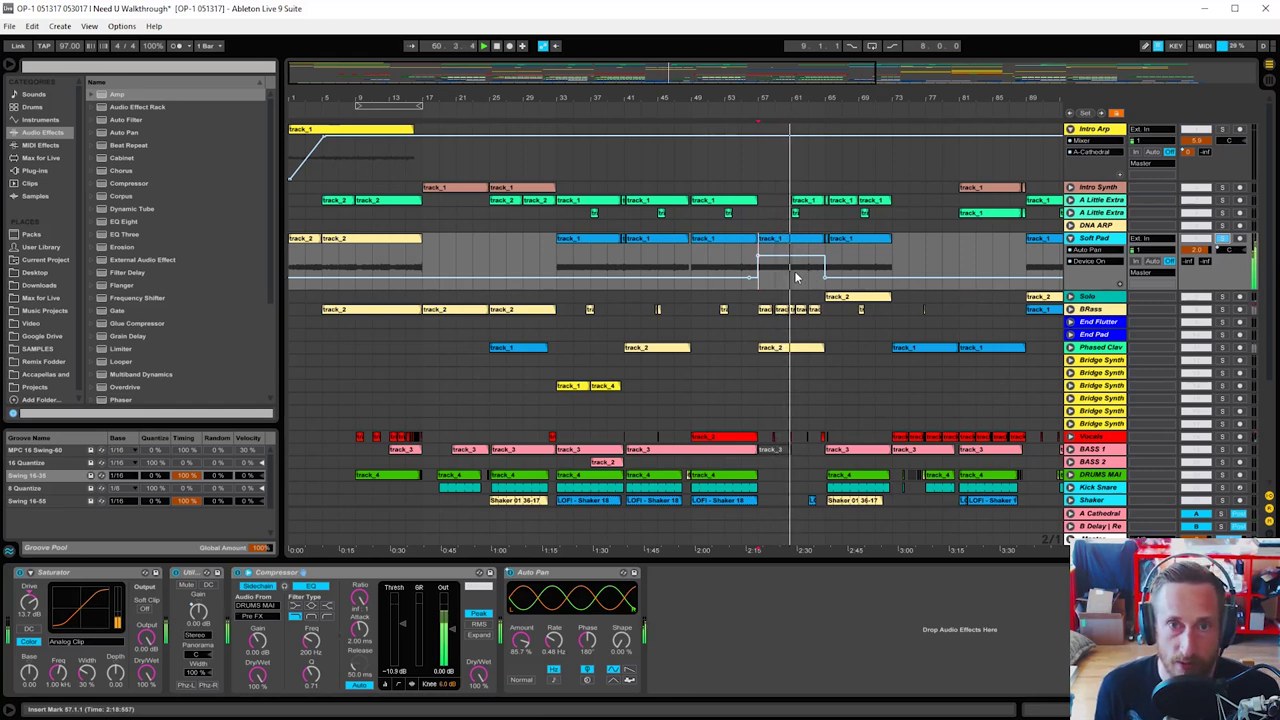
{"action": "left_click", "coordinate": [1222, 239]}
{"action": "key", "text": "space"}
Step: Show the whole arrangement and look over the device chains of the Solo, Soft Pad and DNA ARP tracks
{"action": "double_click", "coordinate": [882, 102]}
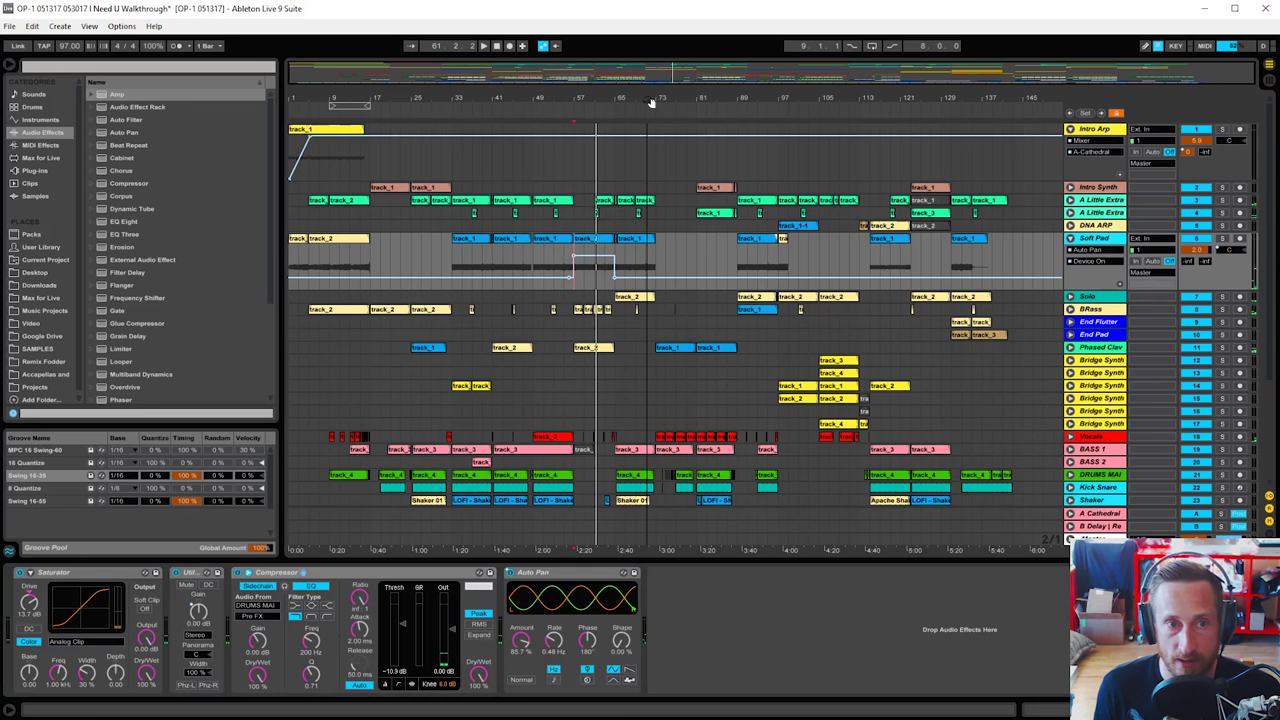
{"action": "left_click", "coordinate": [1068, 240]}
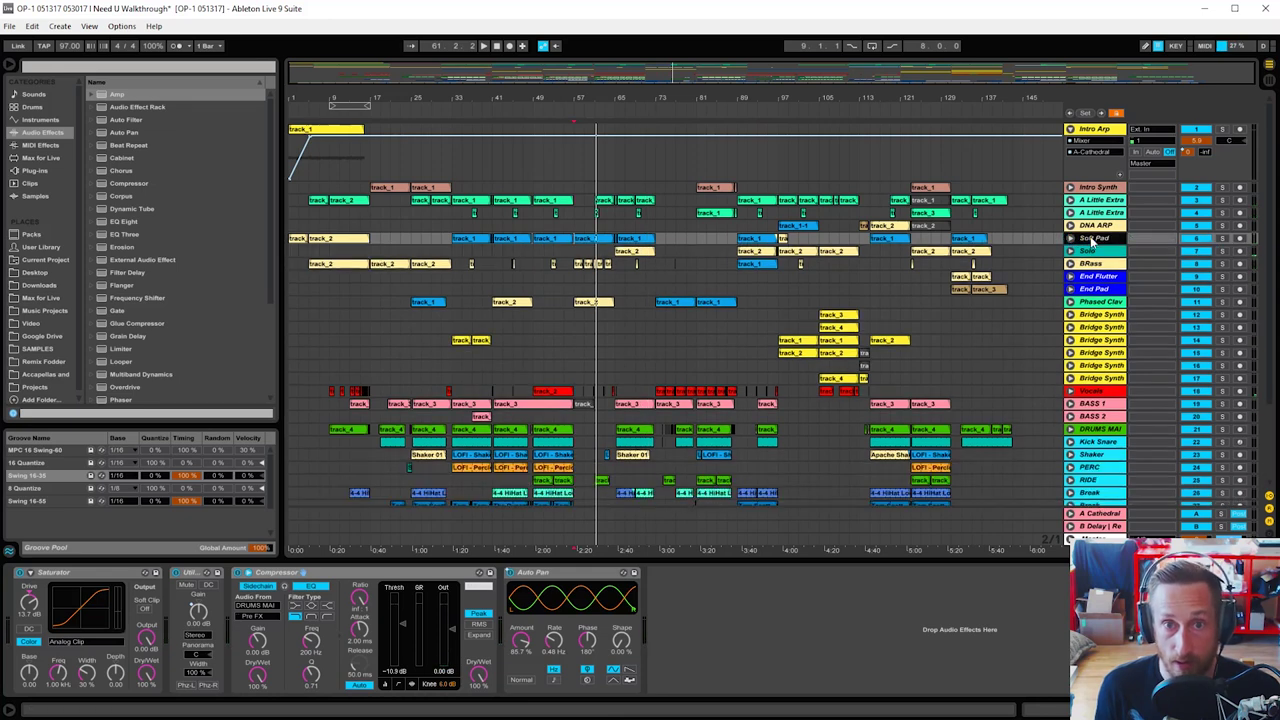
{"action": "left_click", "coordinate": [1070, 241]}
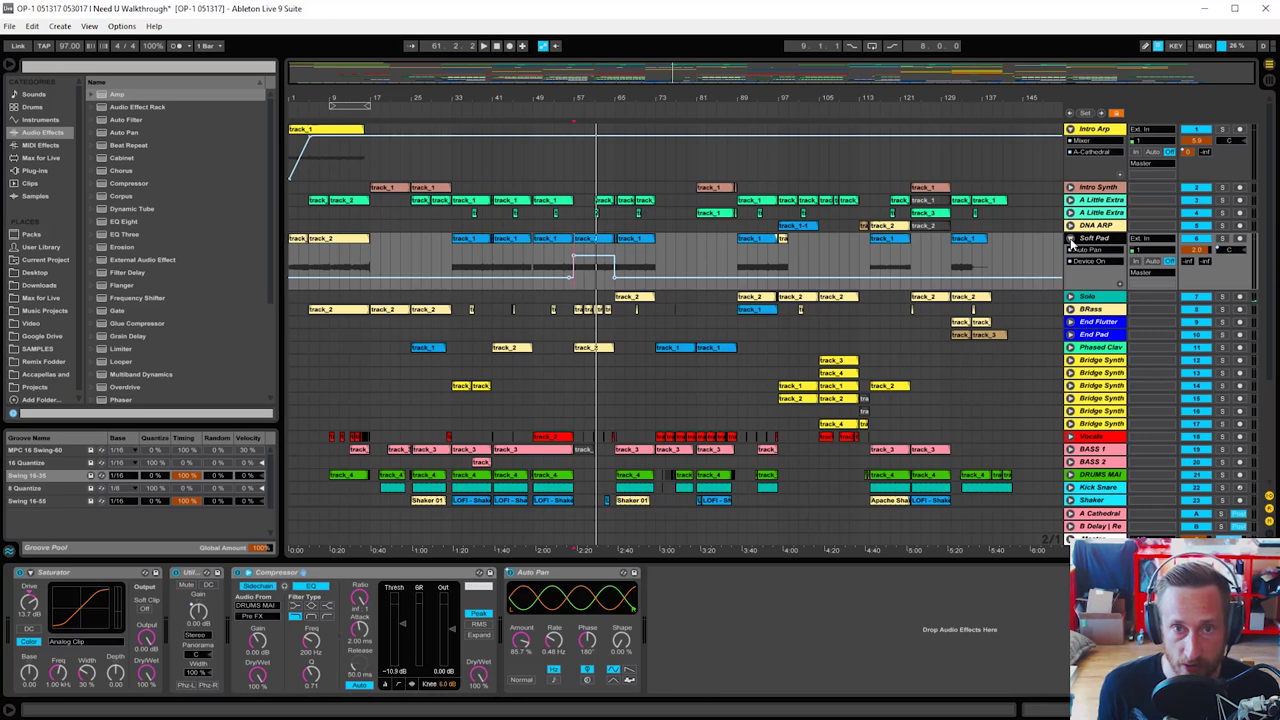
{"action": "left_click", "coordinate": [577, 299]}
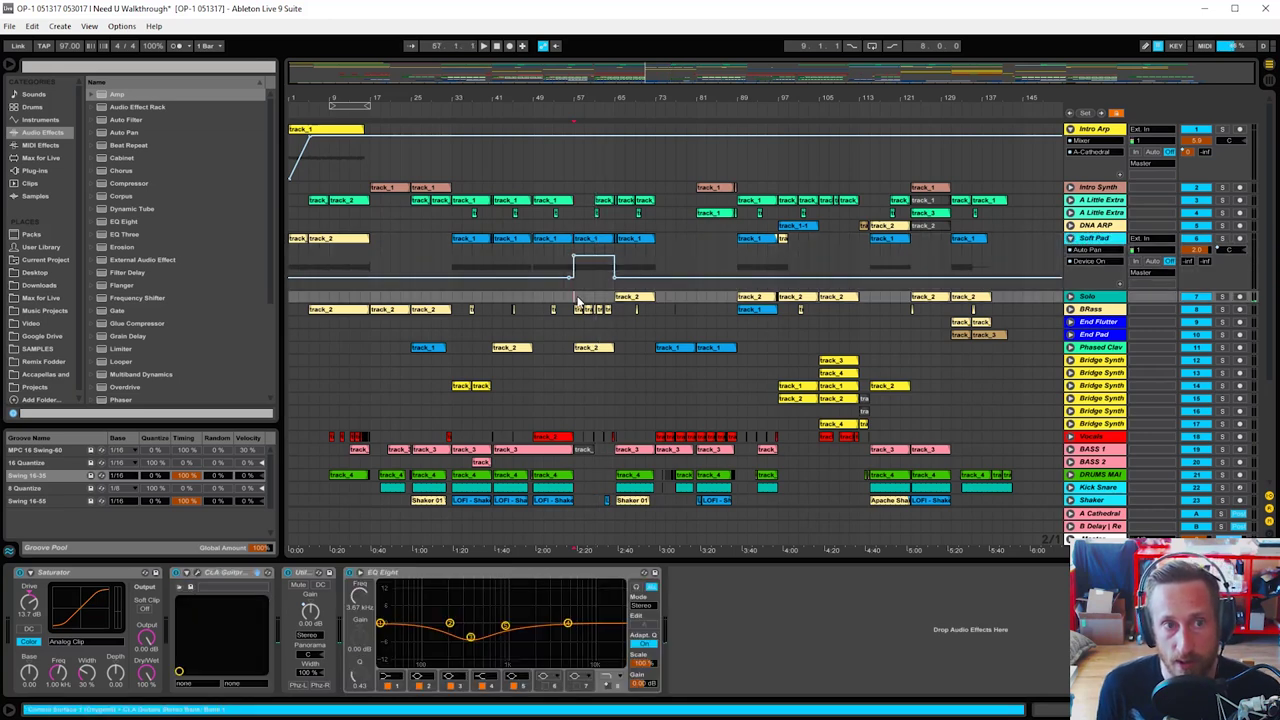
{"action": "left_click", "coordinate": [1094, 246]}
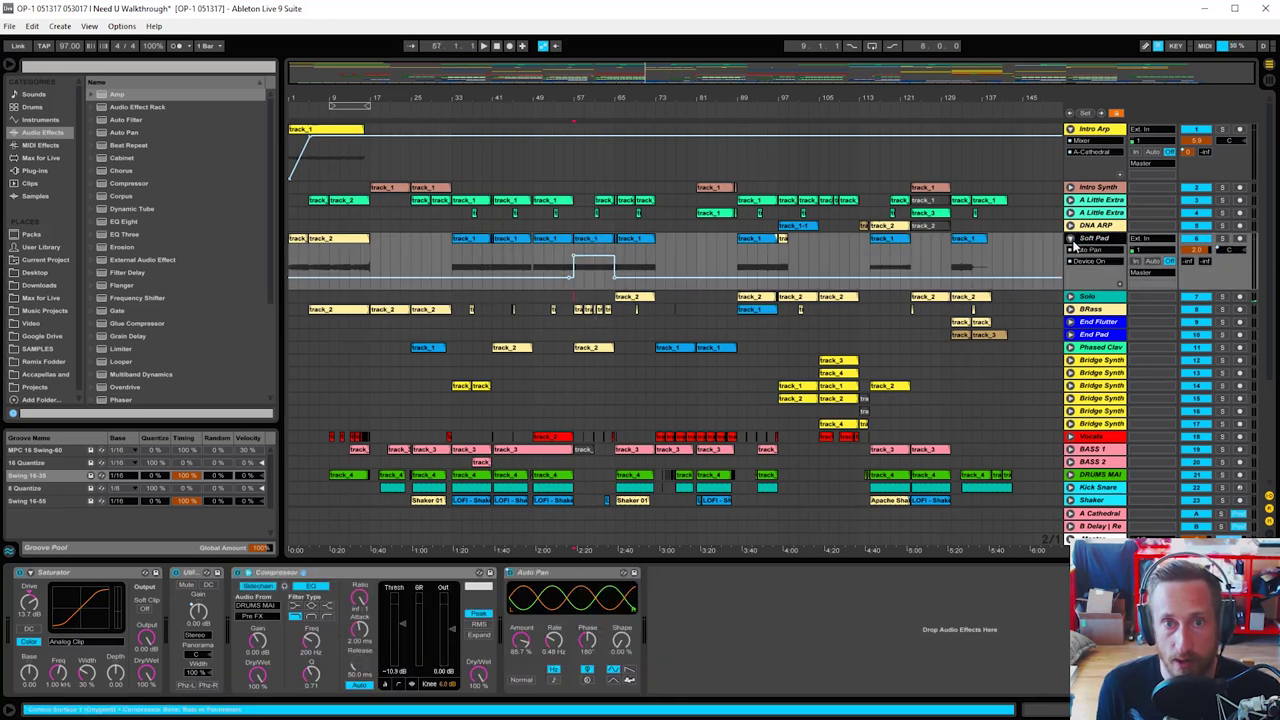
{"action": "left_click", "coordinate": [1093, 228]}
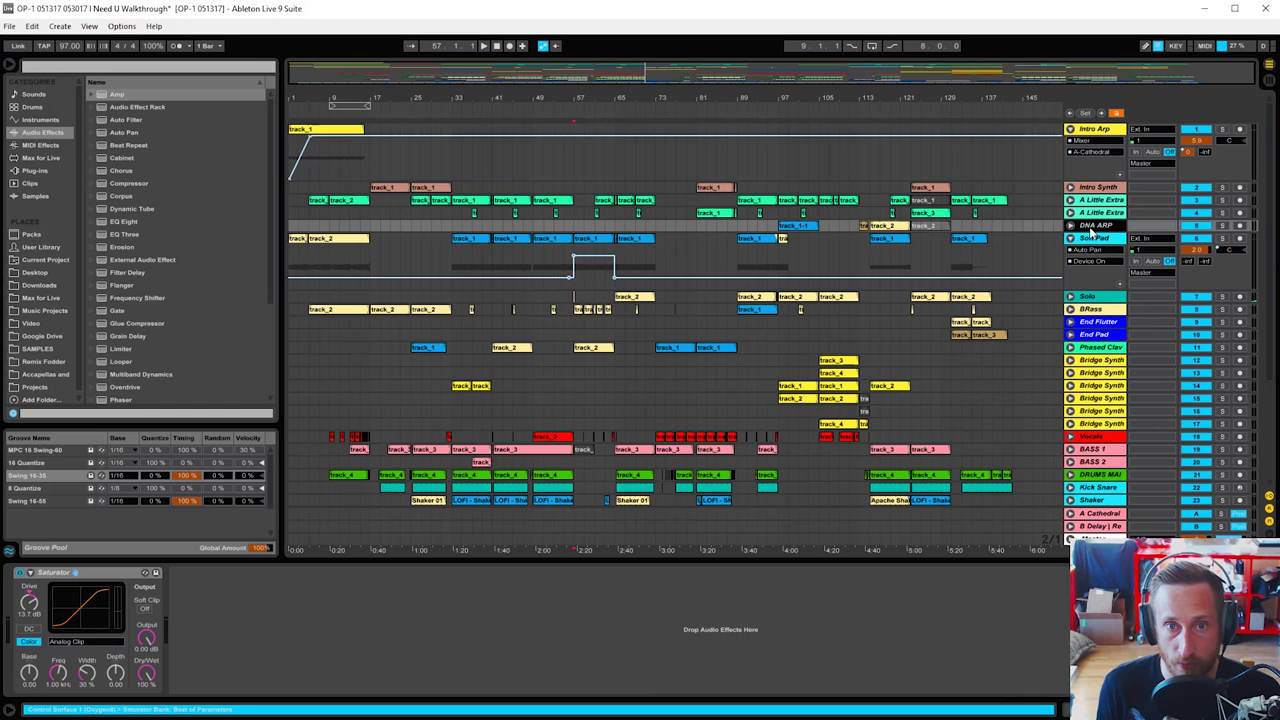
Step: Compare the device chains of the two A Little Extra tracks, ending on the upper one
{"action": "left_click", "coordinate": [1098, 202]}
{"action": "left_click", "coordinate": [1099, 213]}
{"action": "left_click", "coordinate": [1099, 202]}
{"action": "left_click", "coordinate": [1099, 213]}
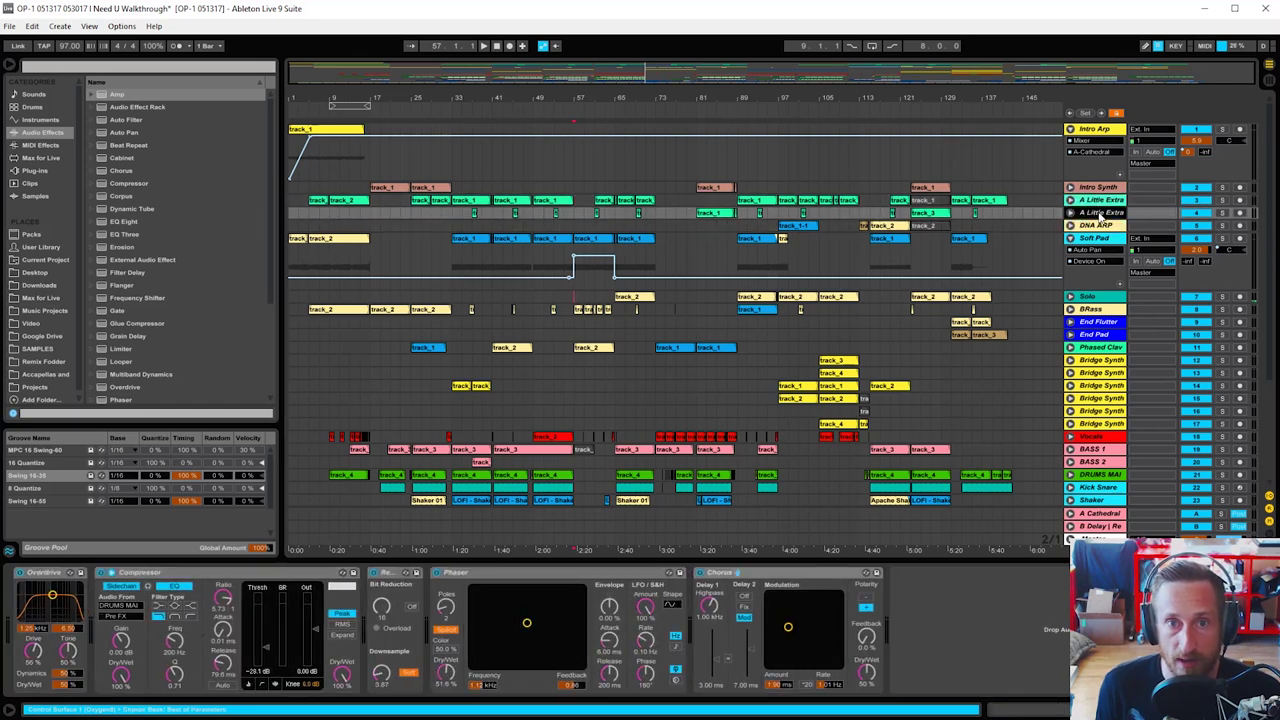
{"action": "left_click", "coordinate": [1100, 200]}
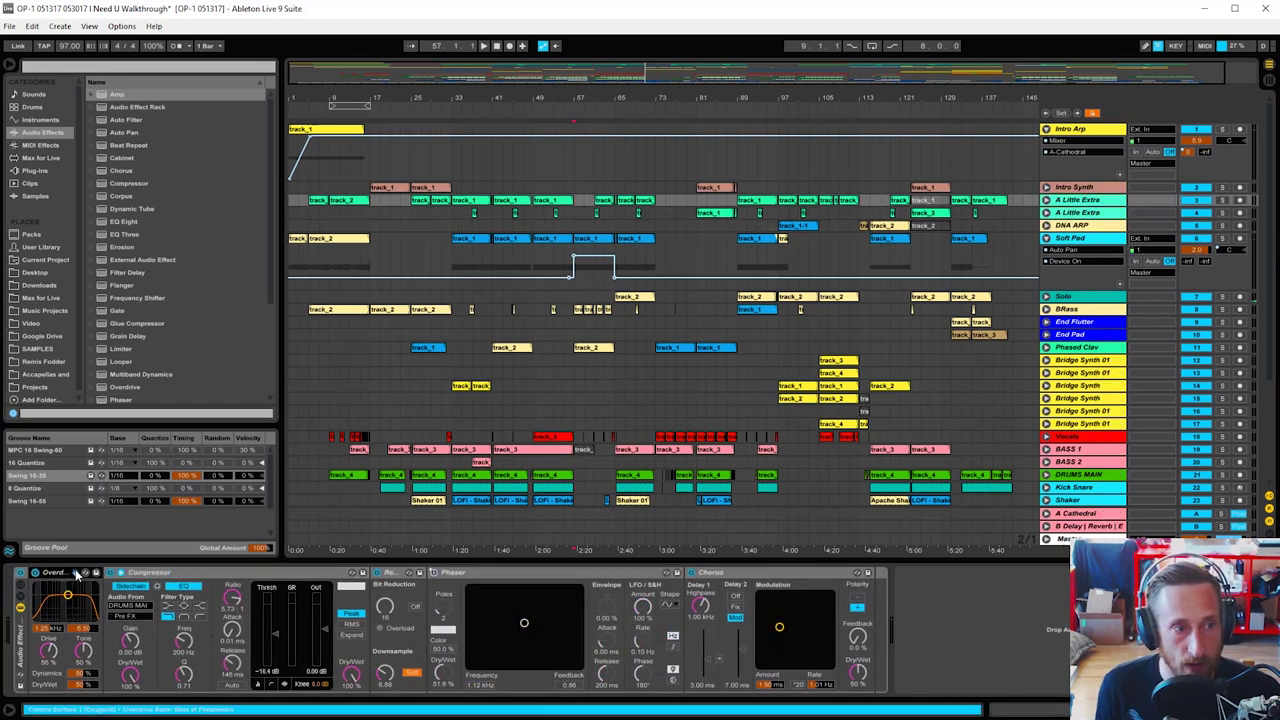
{"action": "left_click", "coordinate": [1072, 214]}
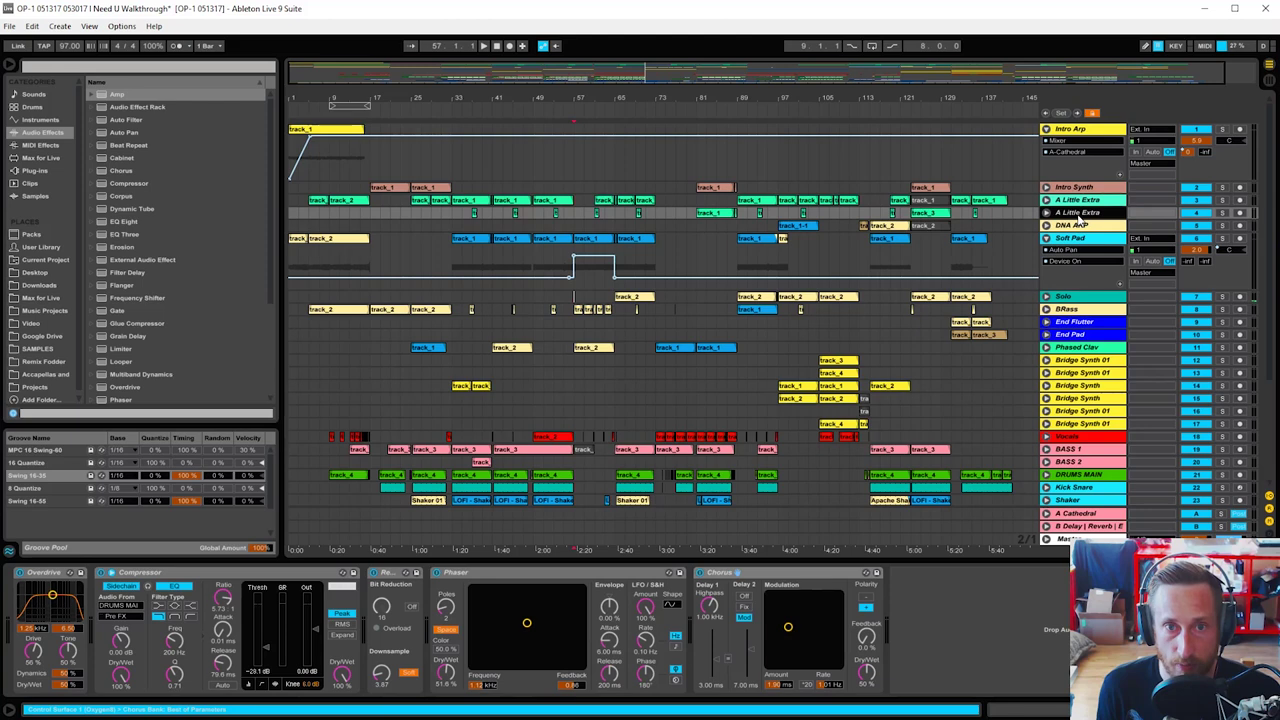
{"action": "left_click", "coordinate": [1075, 202]}
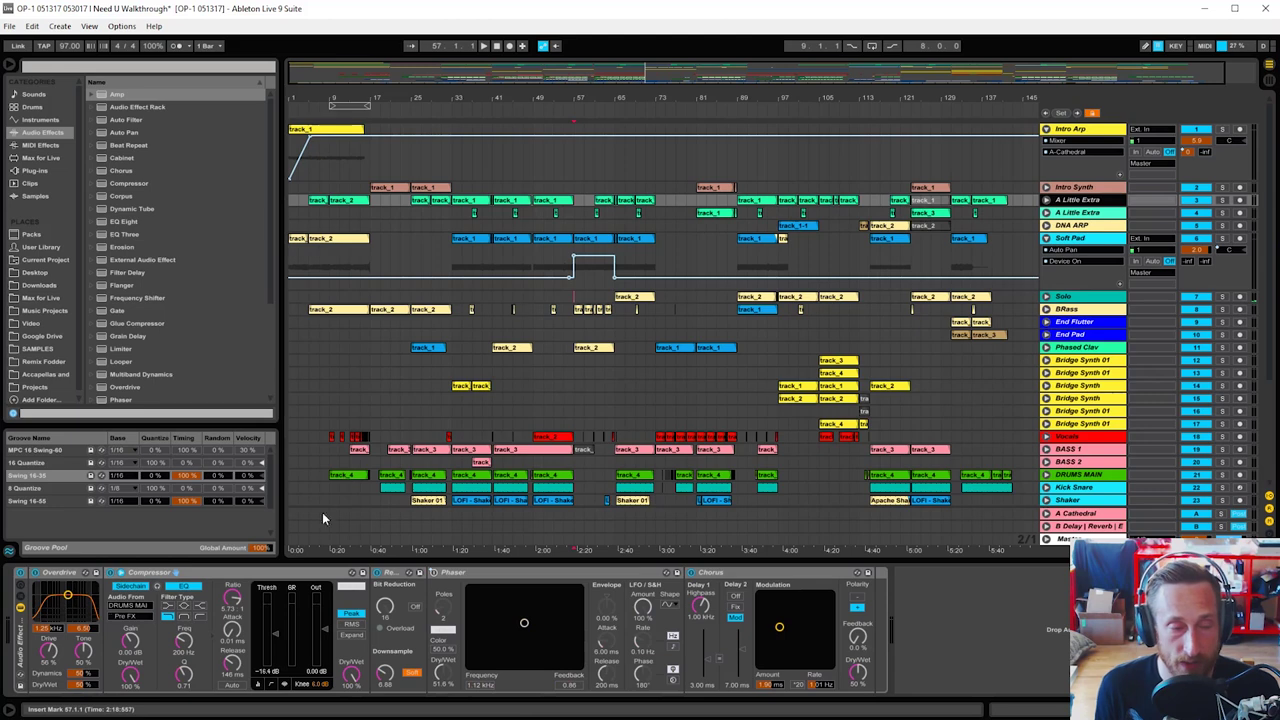
Step: Unfold the upper A Little Extra track and turn off its Overdrive, Compressor, Redux and Chorus
{"action": "left_click", "coordinate": [1046, 199]}
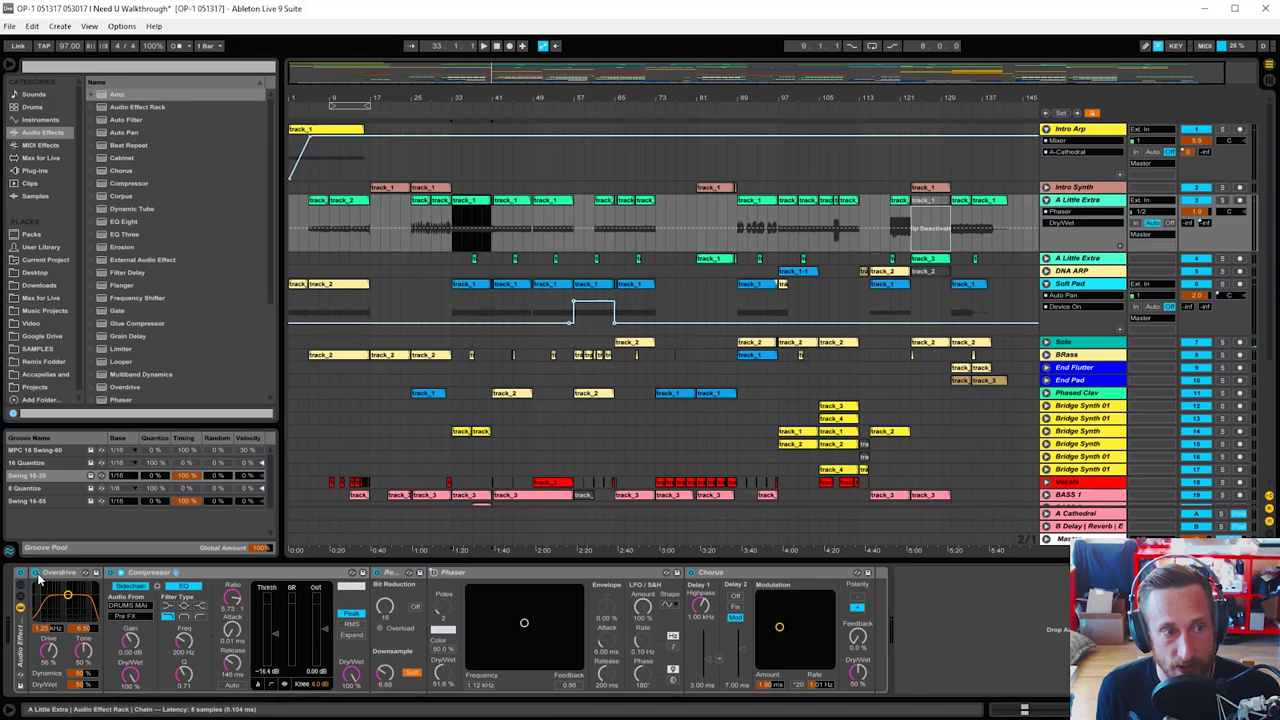
{"action": "left_click", "coordinate": [35, 573]}
{"action": "left_click", "coordinate": [111, 573]}
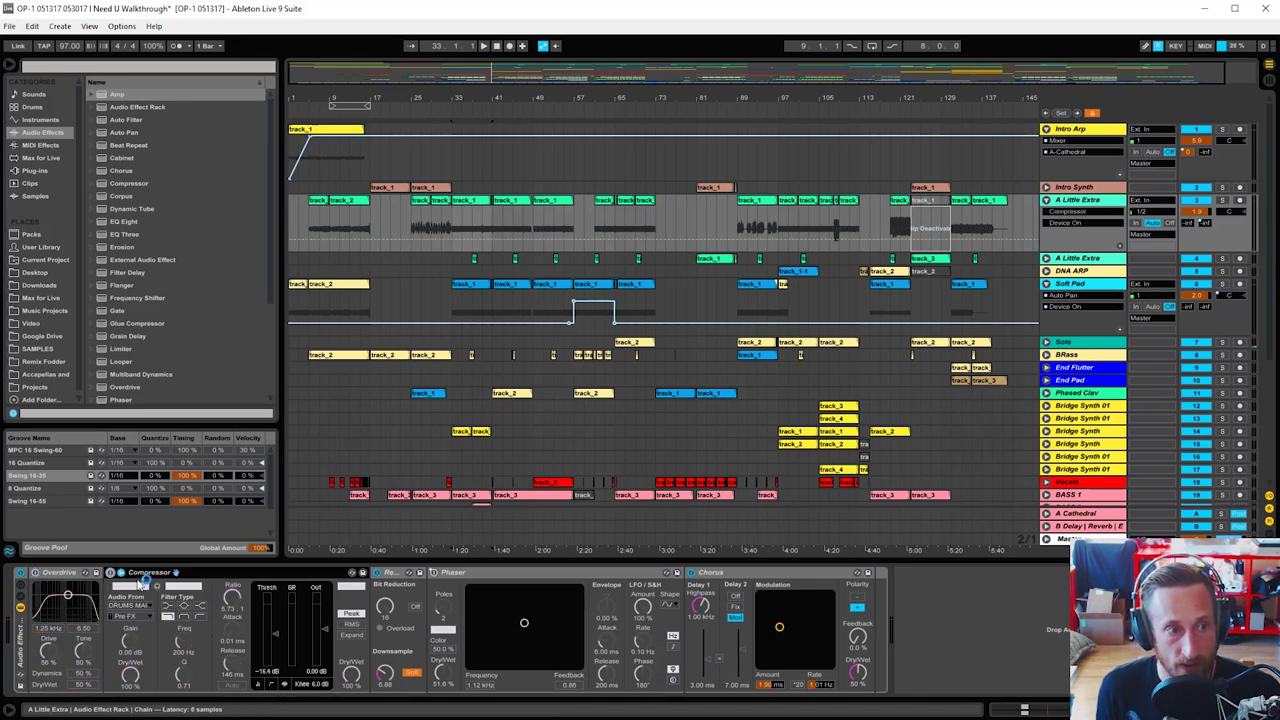
{"action": "left_click", "coordinate": [377, 573]}
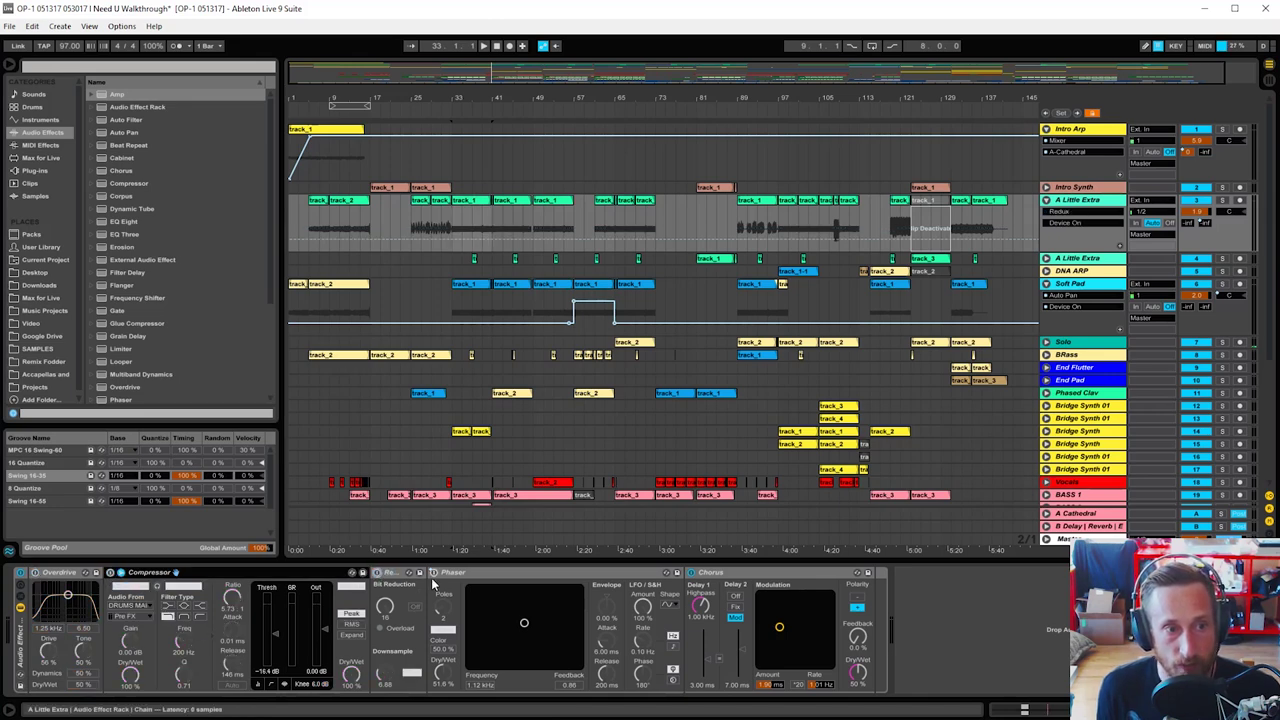
{"action": "left_click", "coordinate": [690, 572]}
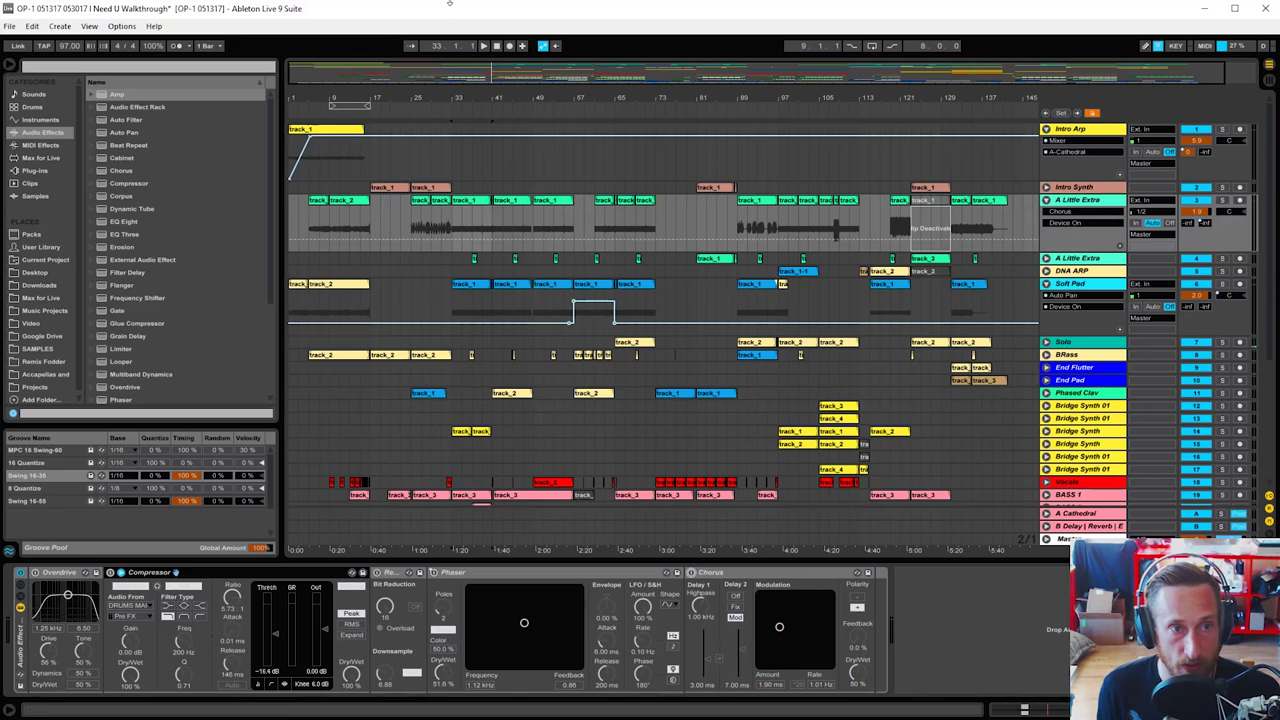
Step: Loop the soloed A Little Extra clip at bar 33 and turn Overdrive, Compressor, Redux and Chorus back on one by one during playback
{"action": "left_click", "coordinate": [474, 206]}
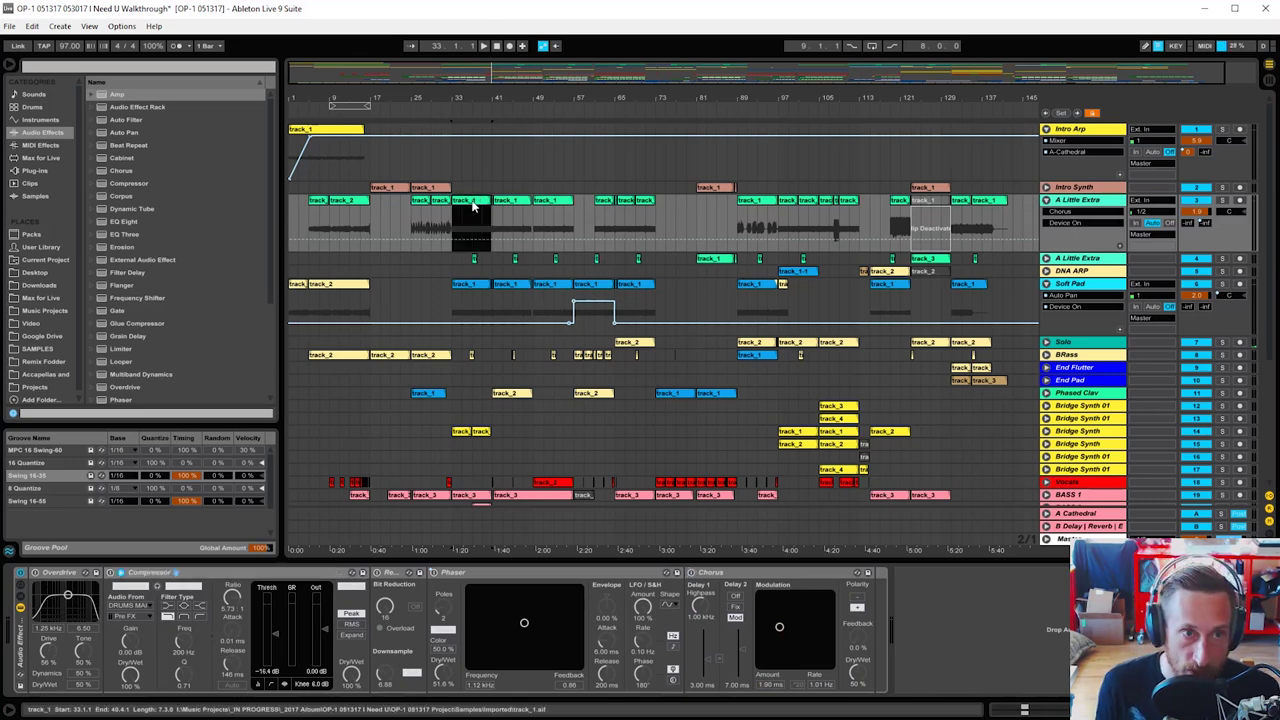
{"action": "key", "text": "space"}
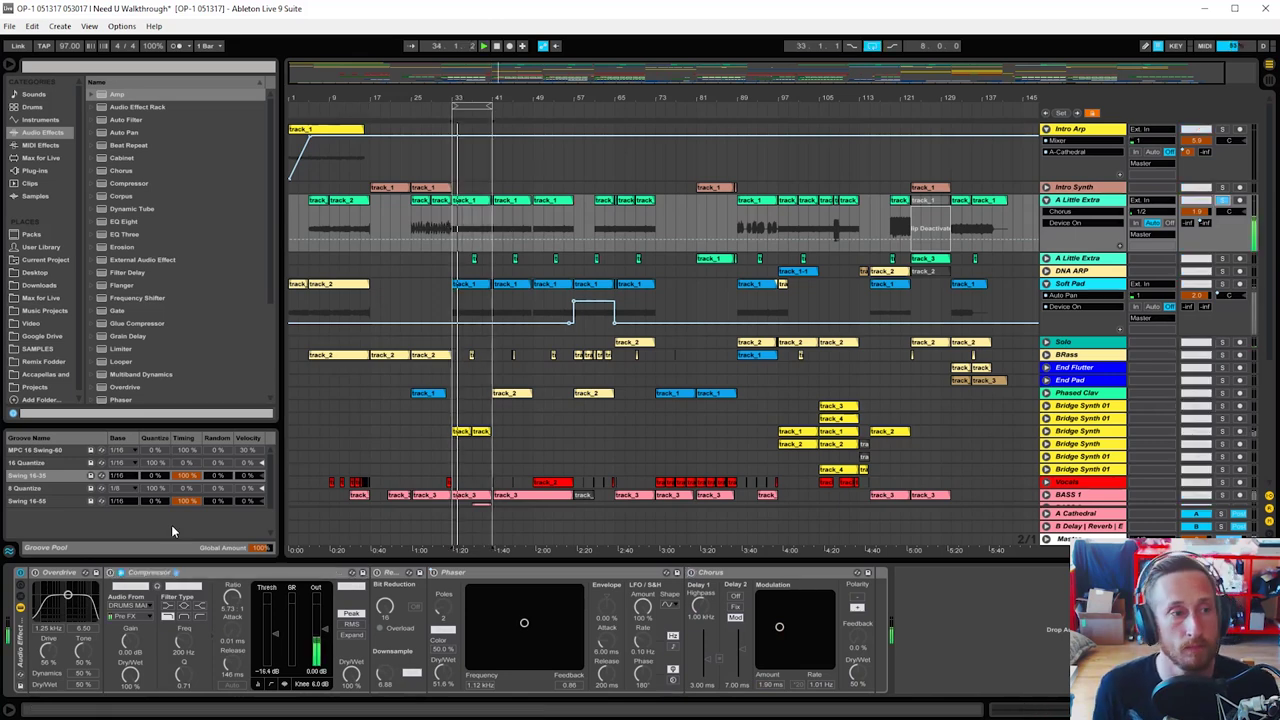
{"action": "left_click", "coordinate": [36, 573]}
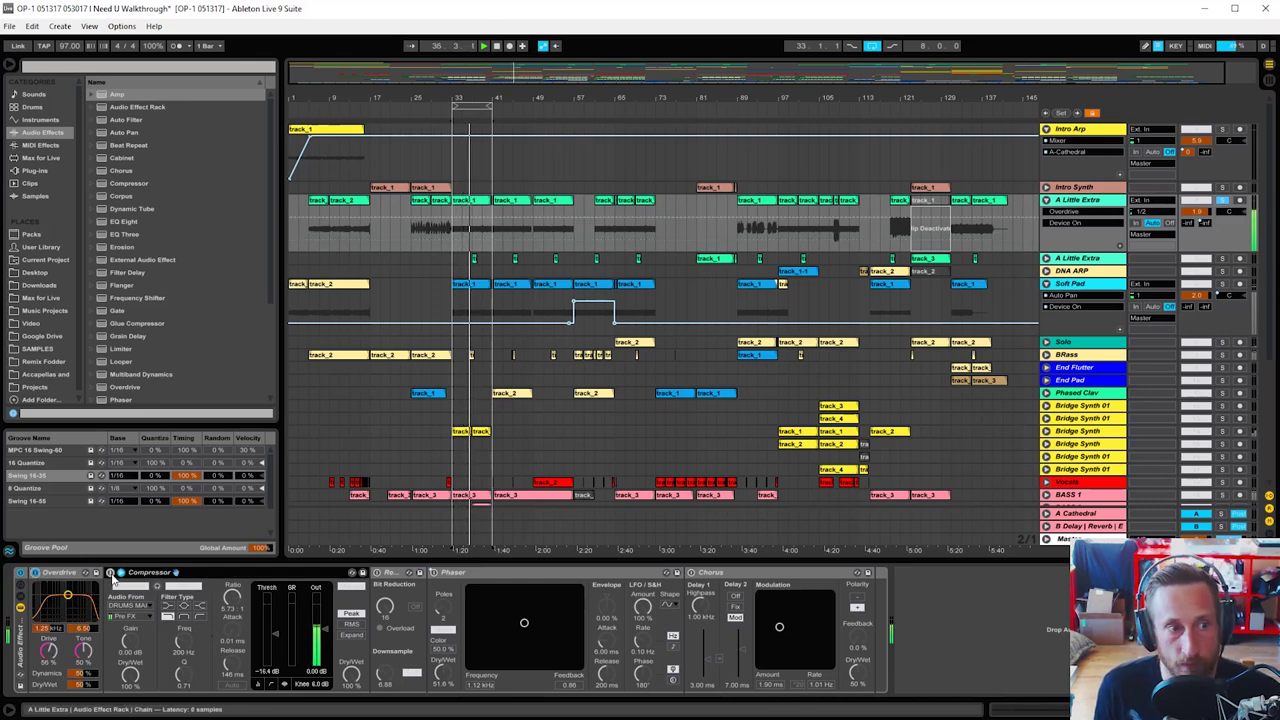
{"action": "left_click", "coordinate": [111, 573]}
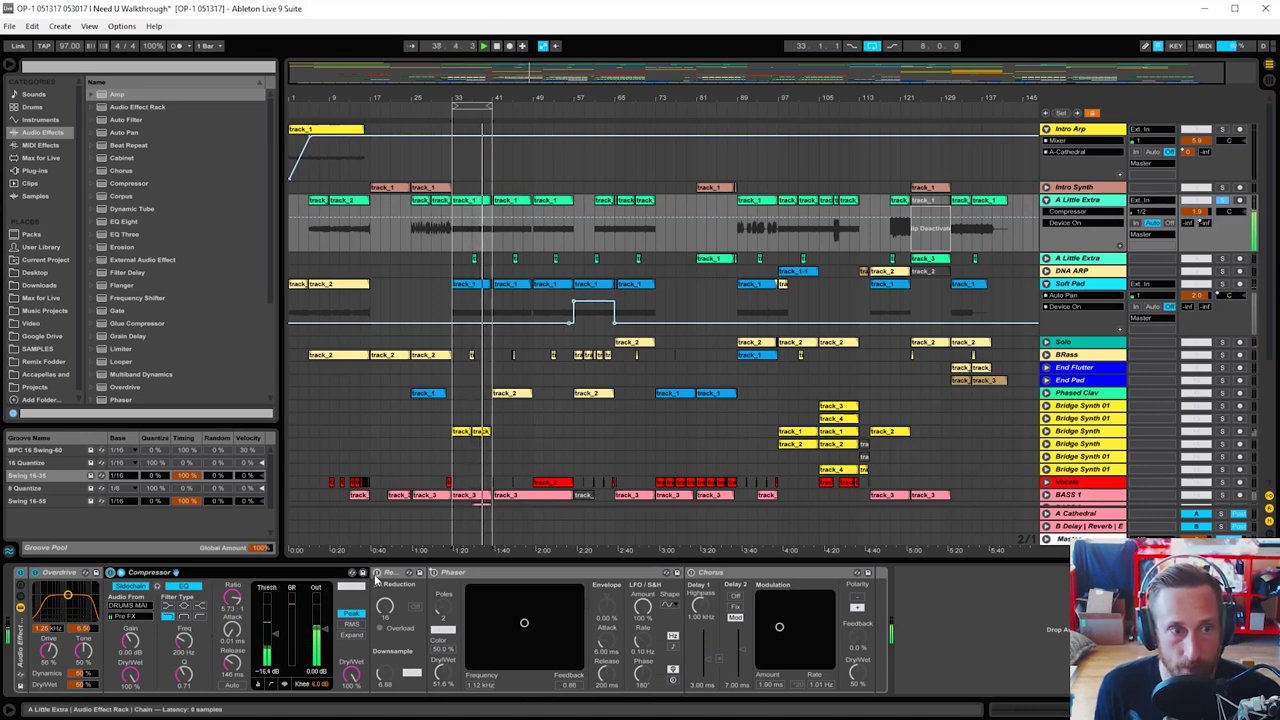
{"action": "left_click", "coordinate": [377, 574]}
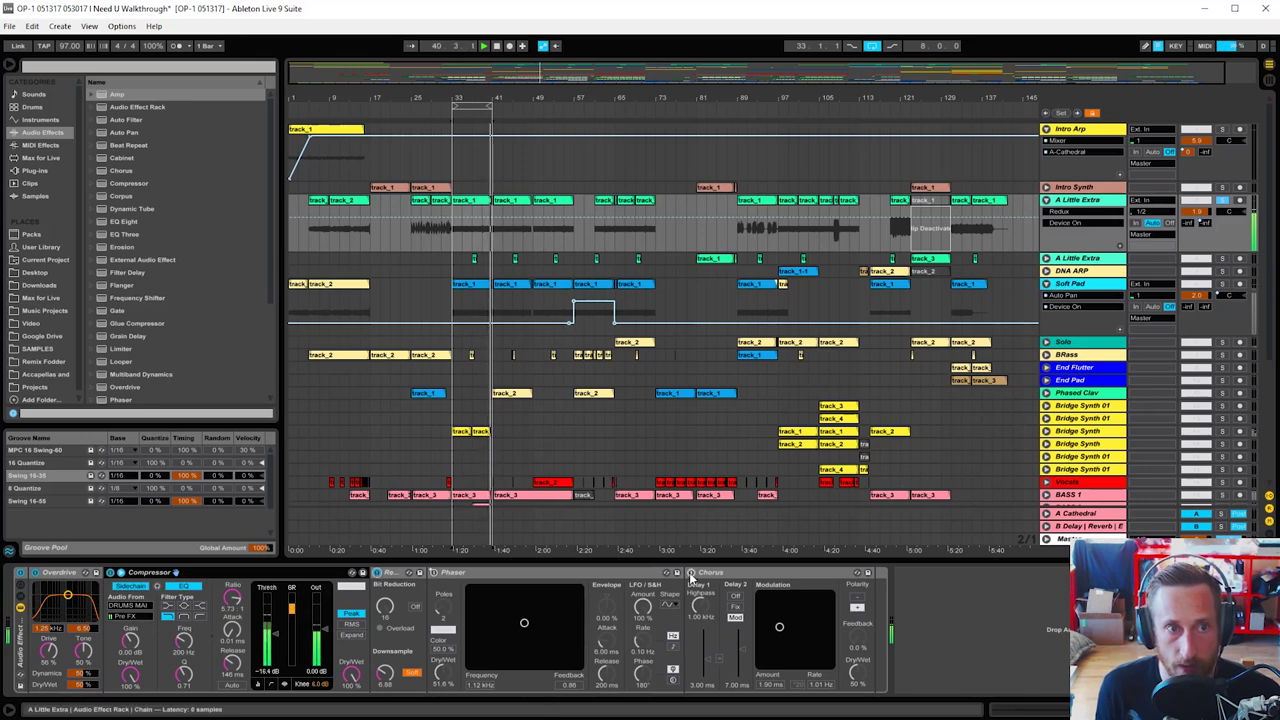
{"action": "left_click", "coordinate": [690, 574]}
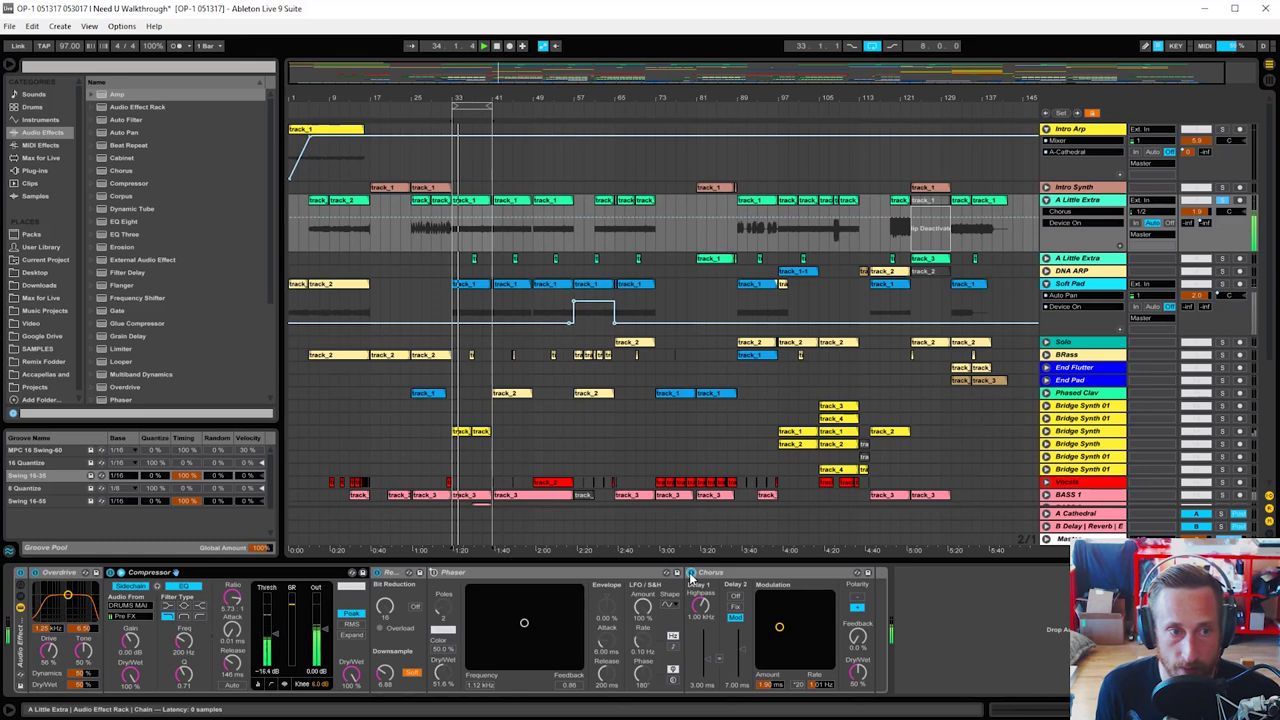
Step: Bypass and re-enable the whole Audio Effect Rack on A Little Extra to compare the sound, and unsolo the track
{"action": "left_click", "coordinate": [21, 574]}
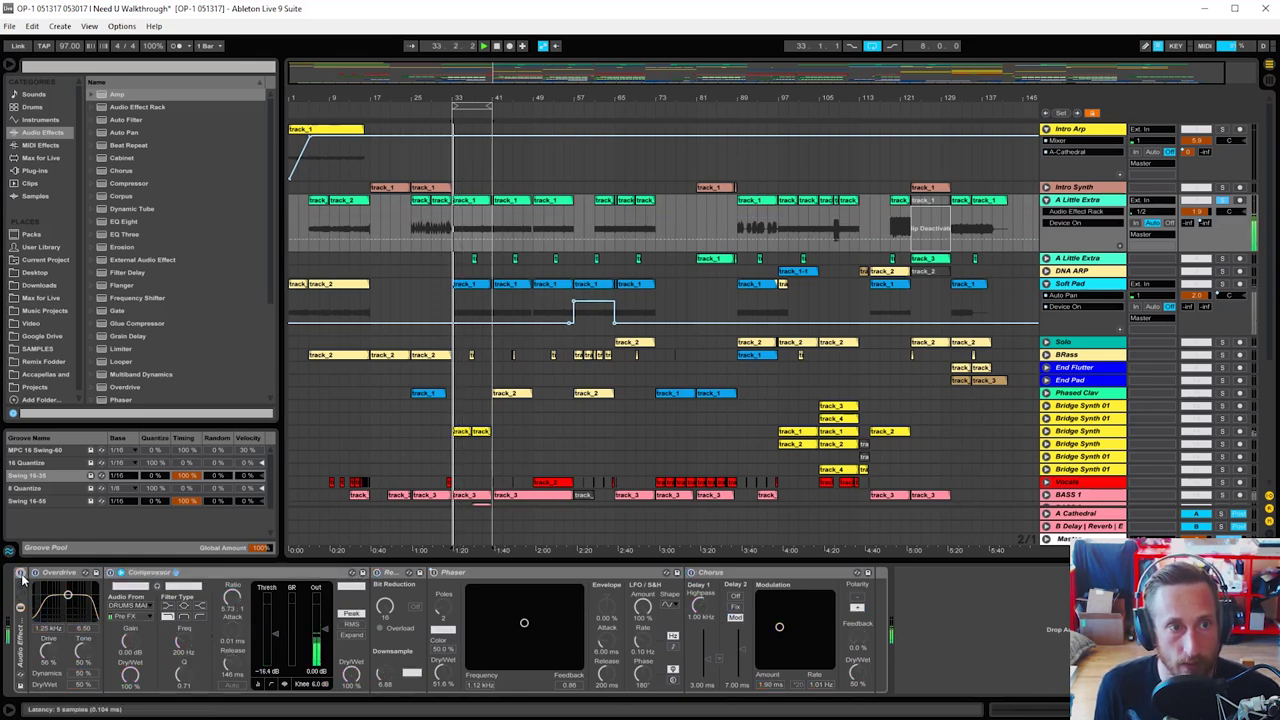
{"action": "left_click", "coordinate": [21, 574]}
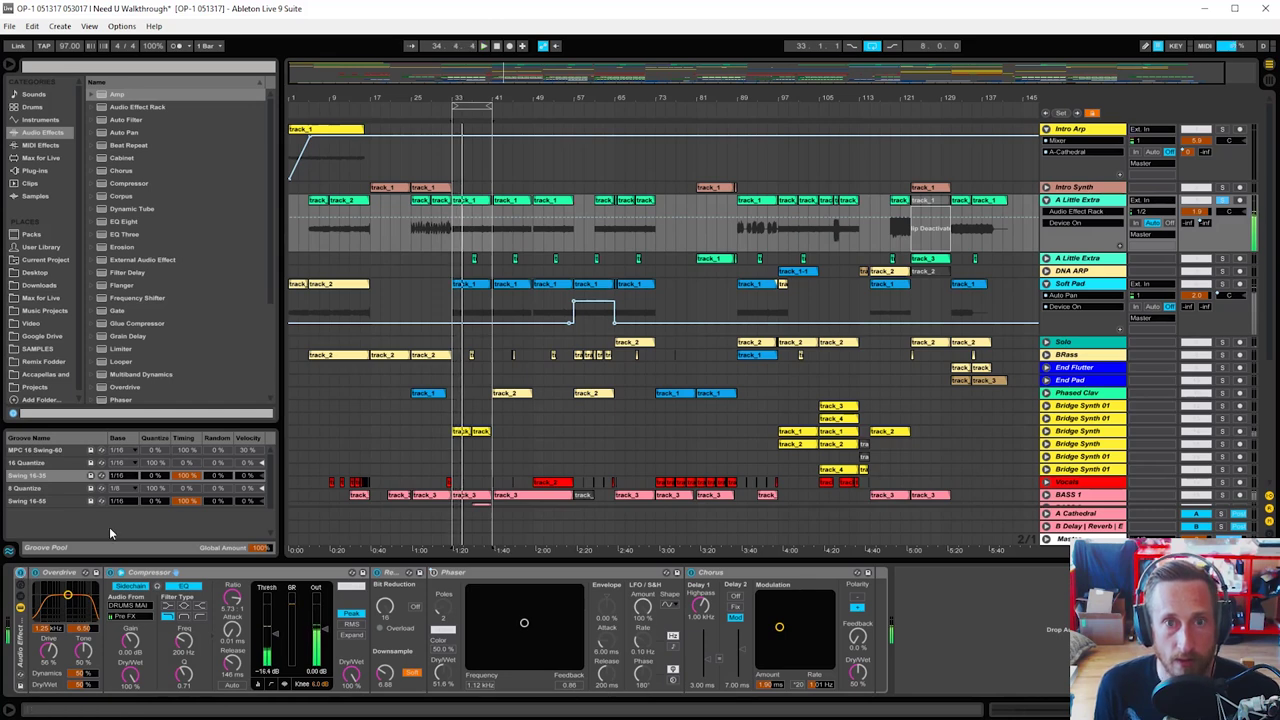
{"action": "left_click", "coordinate": [1223, 200]}
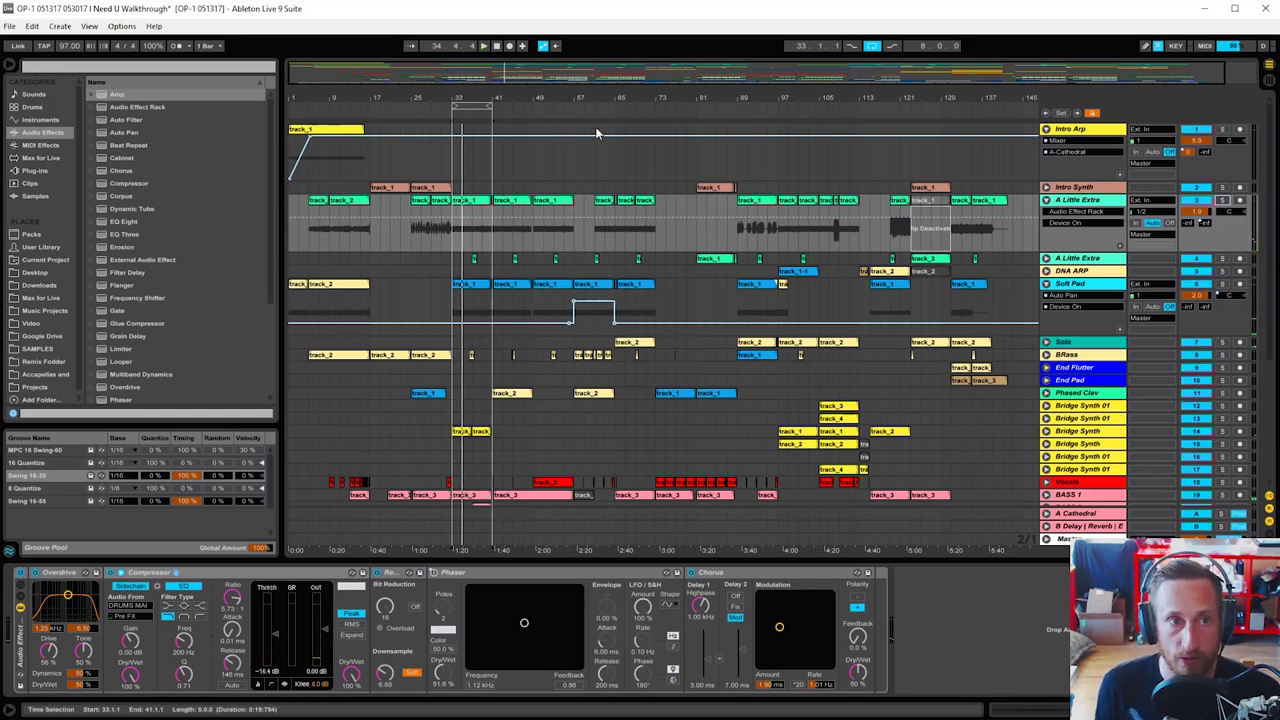
Step: Audition the Soft Pad soloed over the bar 33 loop, add A Little Extra to the solo, and clear the solos
{"action": "scroll", "coordinate": [541, 325], "scroll_direction": "down", "scroll_amount": 1}
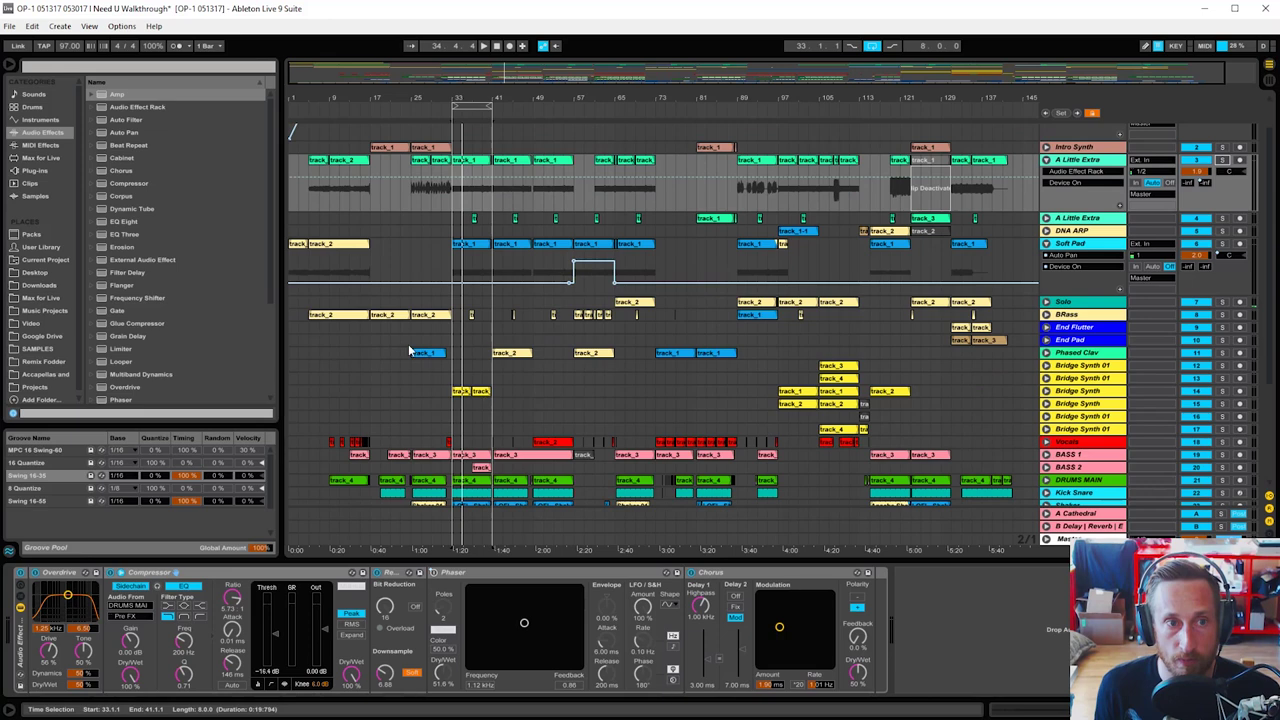
{"action": "left_click", "coordinate": [1221, 245]}
{"action": "left_click", "coordinate": [1222, 162], "text": "ctrl"}
{"action": "key", "text": "space"}
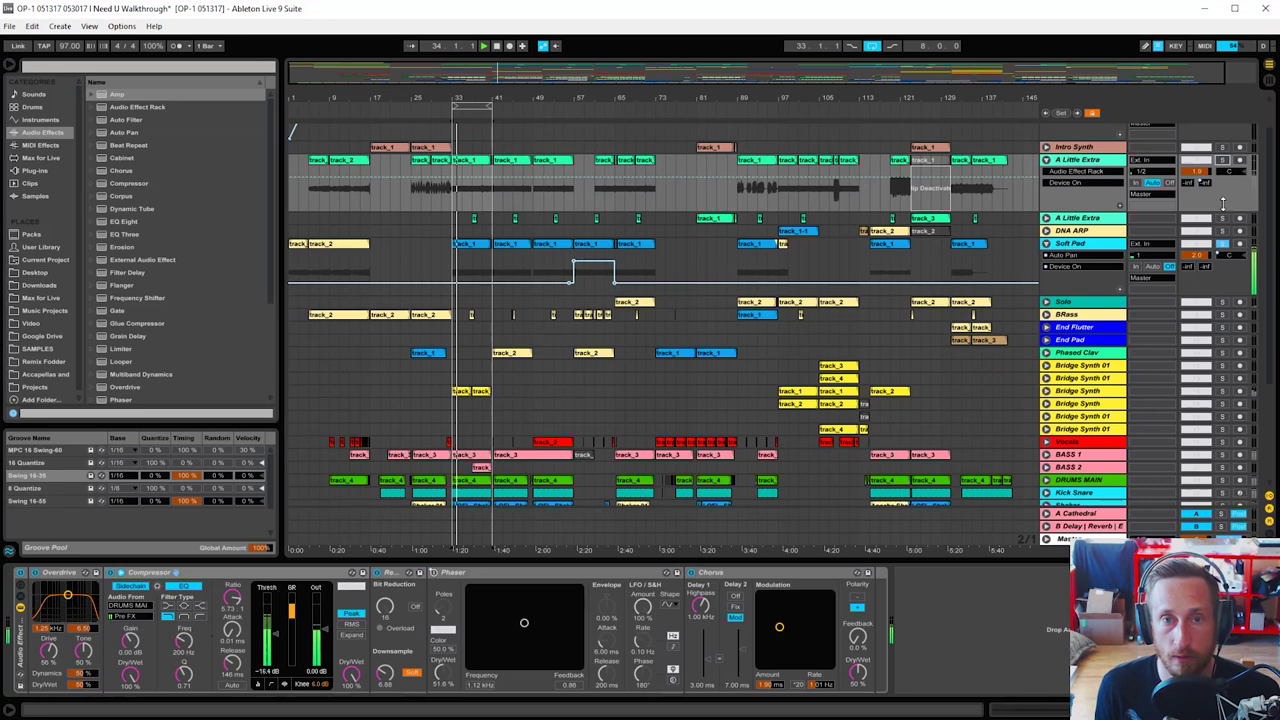
{"action": "left_click", "coordinate": [1222, 162], "text": "ctrl"}
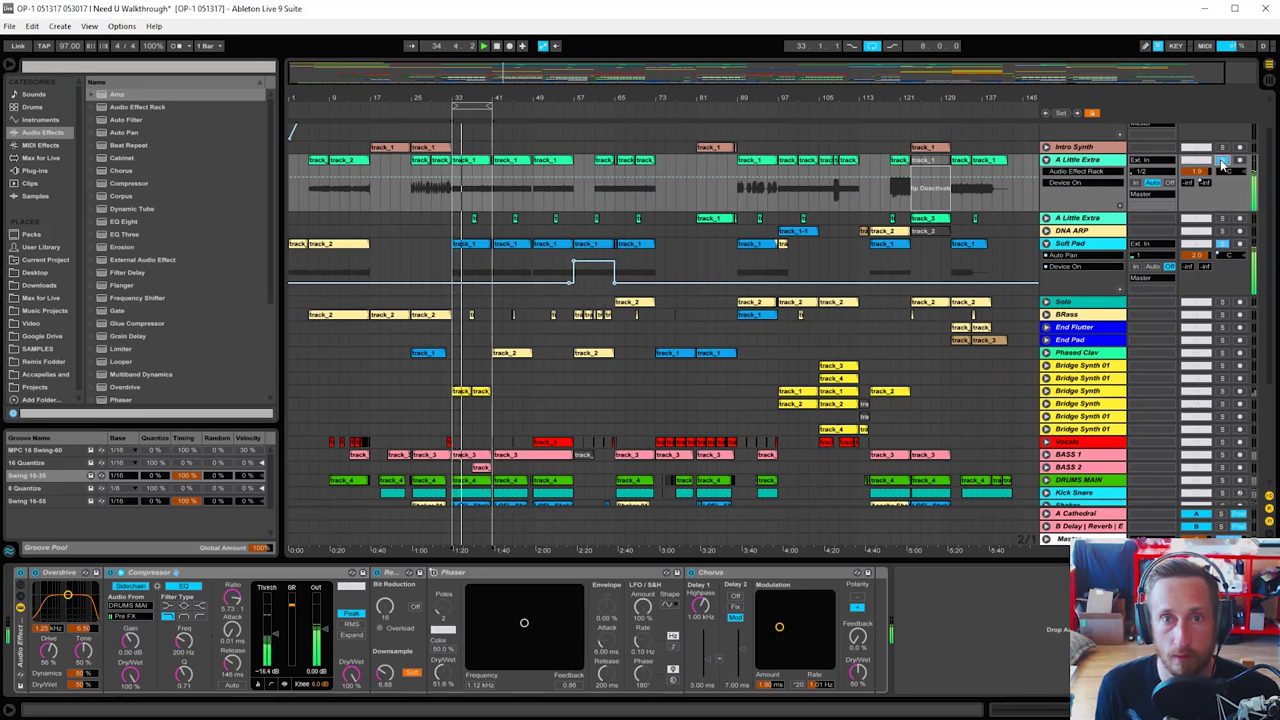
{"action": "left_click", "coordinate": [1222, 162]}
{"action": "key", "text": "space"}
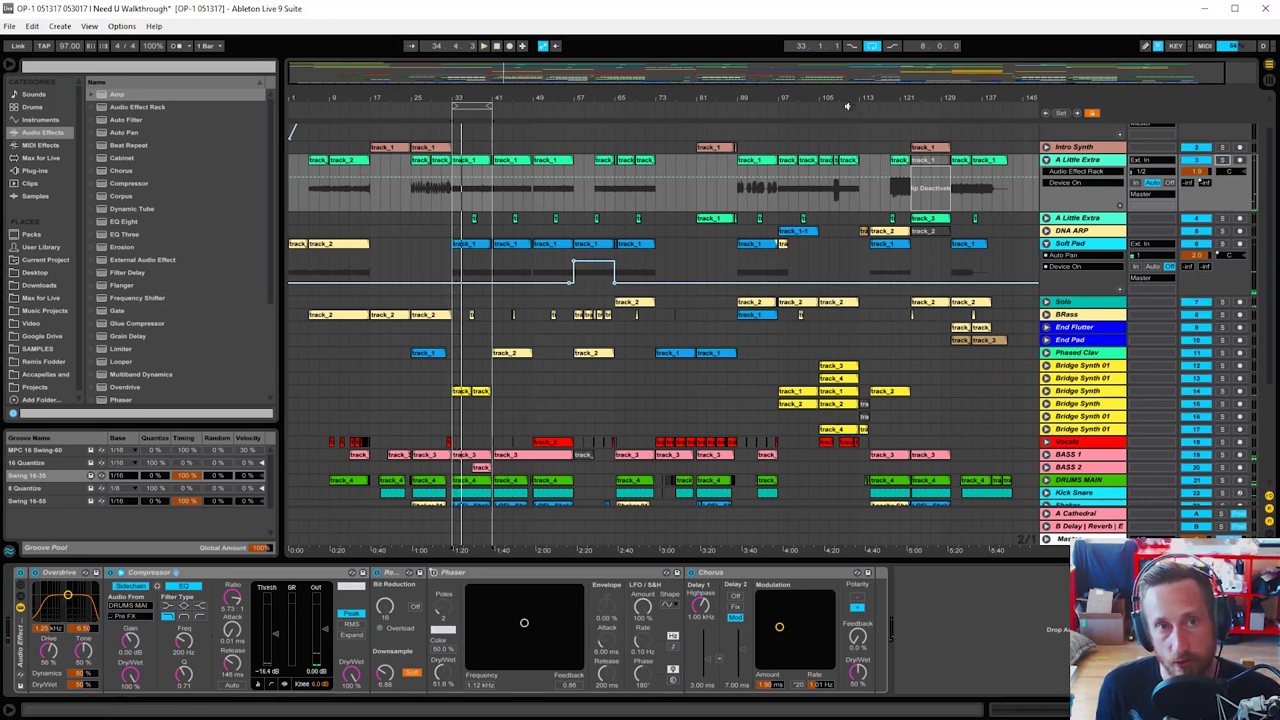
Step: Play the bar 33 loop in the full mix, switching the upper A Little Extra track off and on to compare
{"action": "left_click_drag", "start_coordinate": [509, 91], "coordinate": [511, 82]}
{"action": "key", "text": "space"}
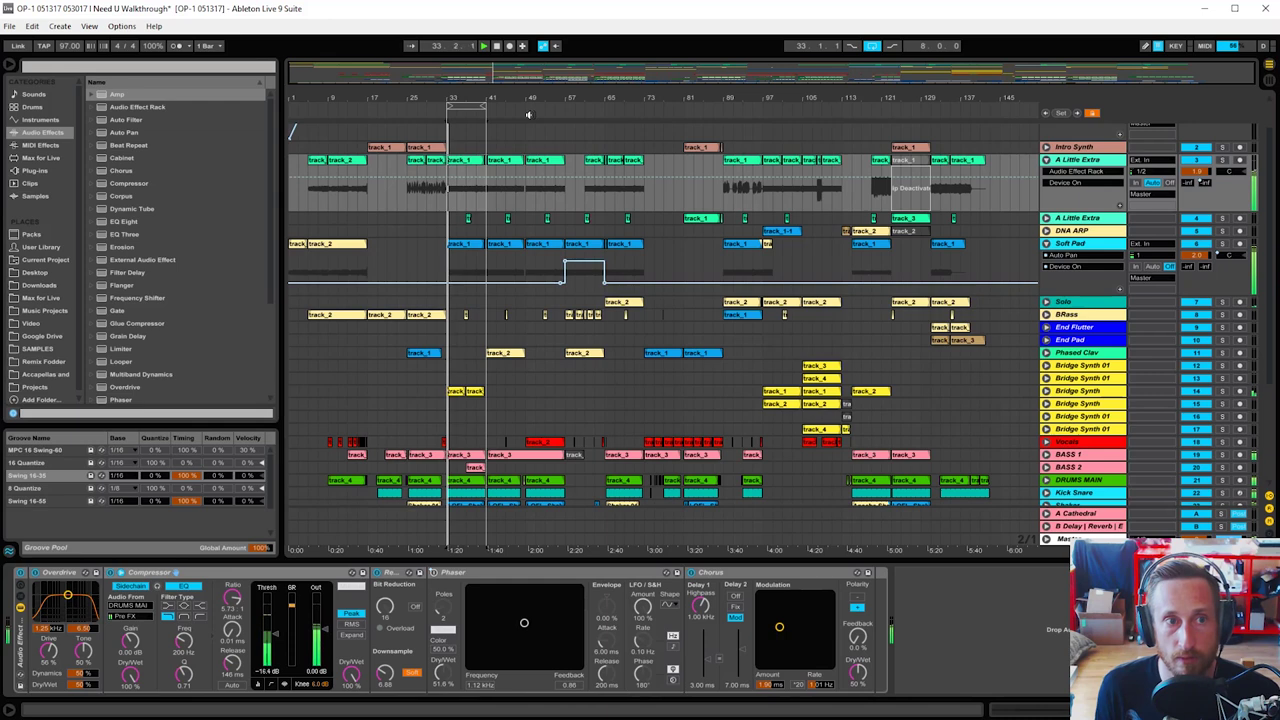
{"action": "left_click", "coordinate": [1199, 161]}
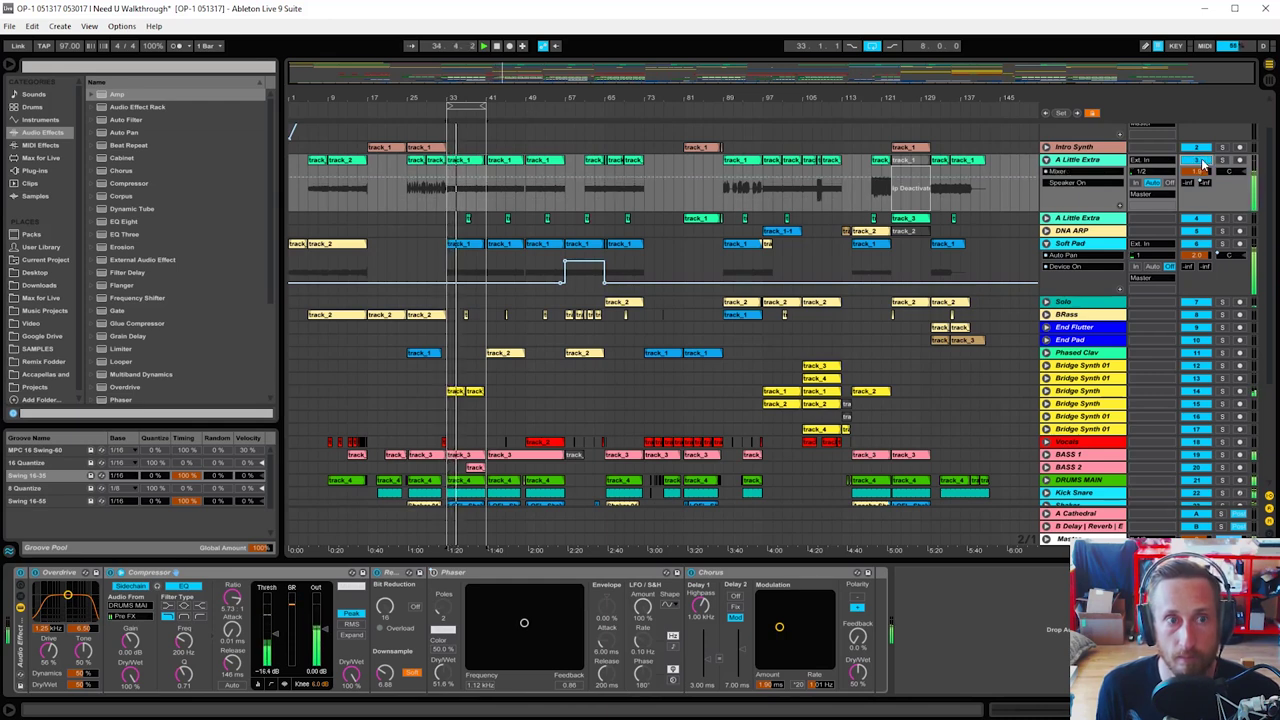
{"action": "left_click", "coordinate": [1203, 164]}
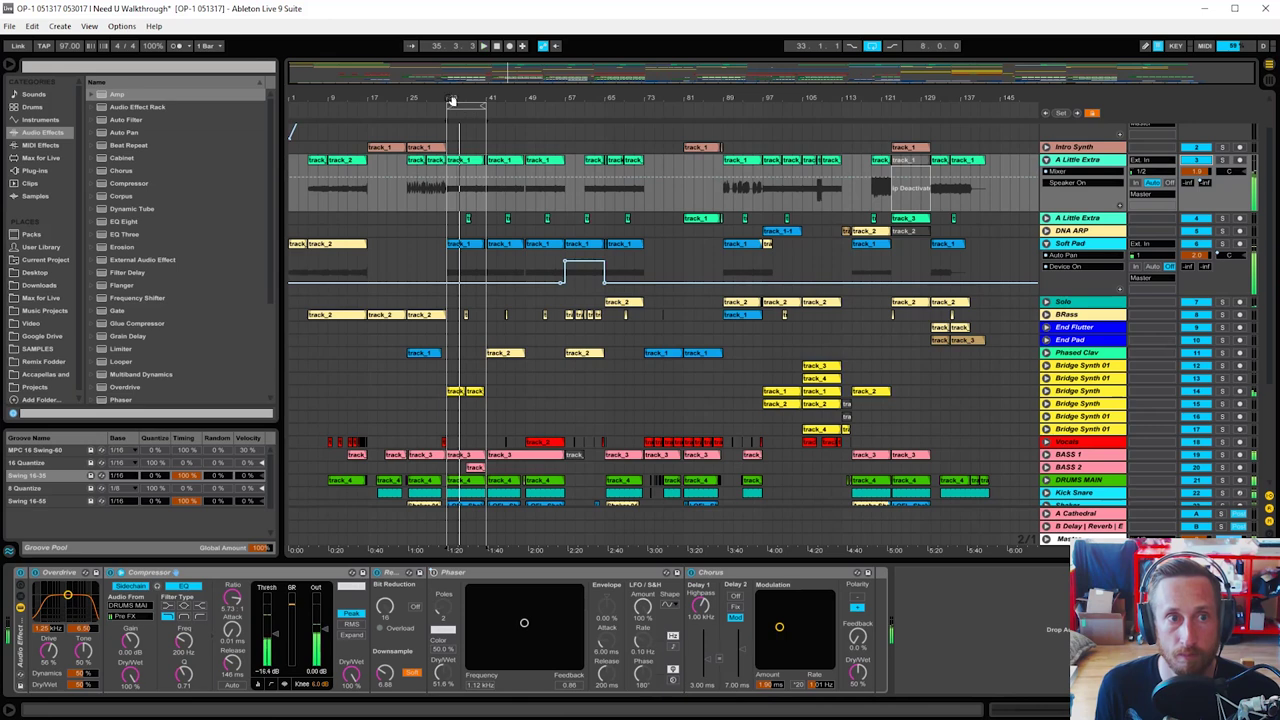
Step: Solo A Little Extra over the bar 33 loop and inspect the waveform of its short clip from 40.4 to 41.2
{"action": "left_click_drag", "start_coordinate": [455, 98], "coordinate": [455, 165]}
{"action": "left_click", "coordinate": [863, 162]}
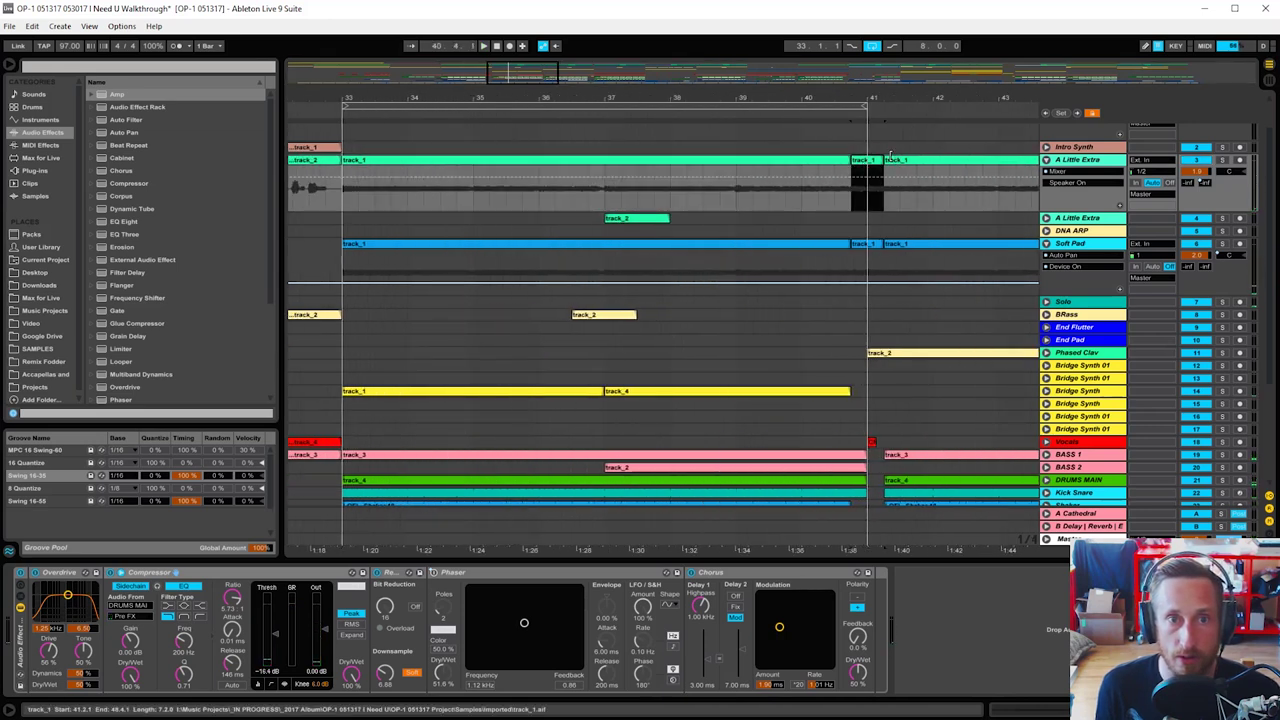
{"action": "key", "text": "s"}
{"action": "key", "text": "space"}
{"action": "left_click", "coordinate": [1025, 179]}
{"action": "key", "text": "space"}
{"action": "double_click", "coordinate": [873, 160]}
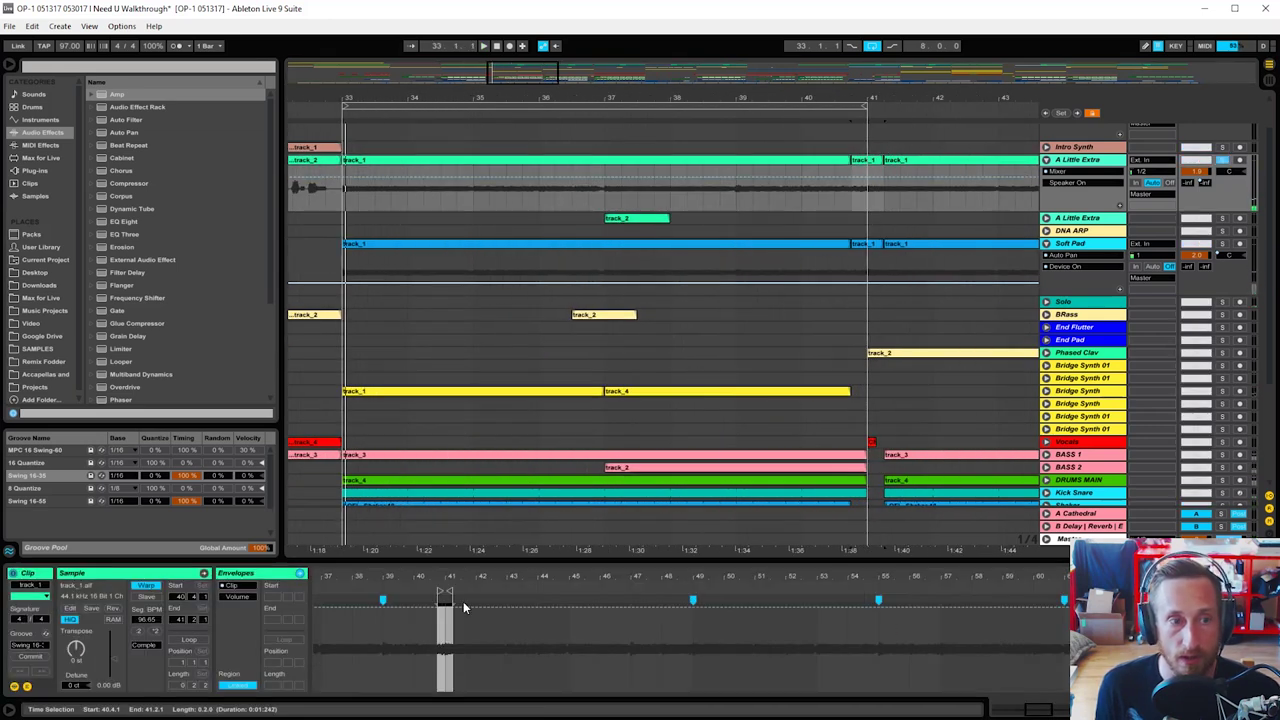
{"action": "left_click_drag", "start_coordinate": [431, 579], "coordinate": [551, 640]}
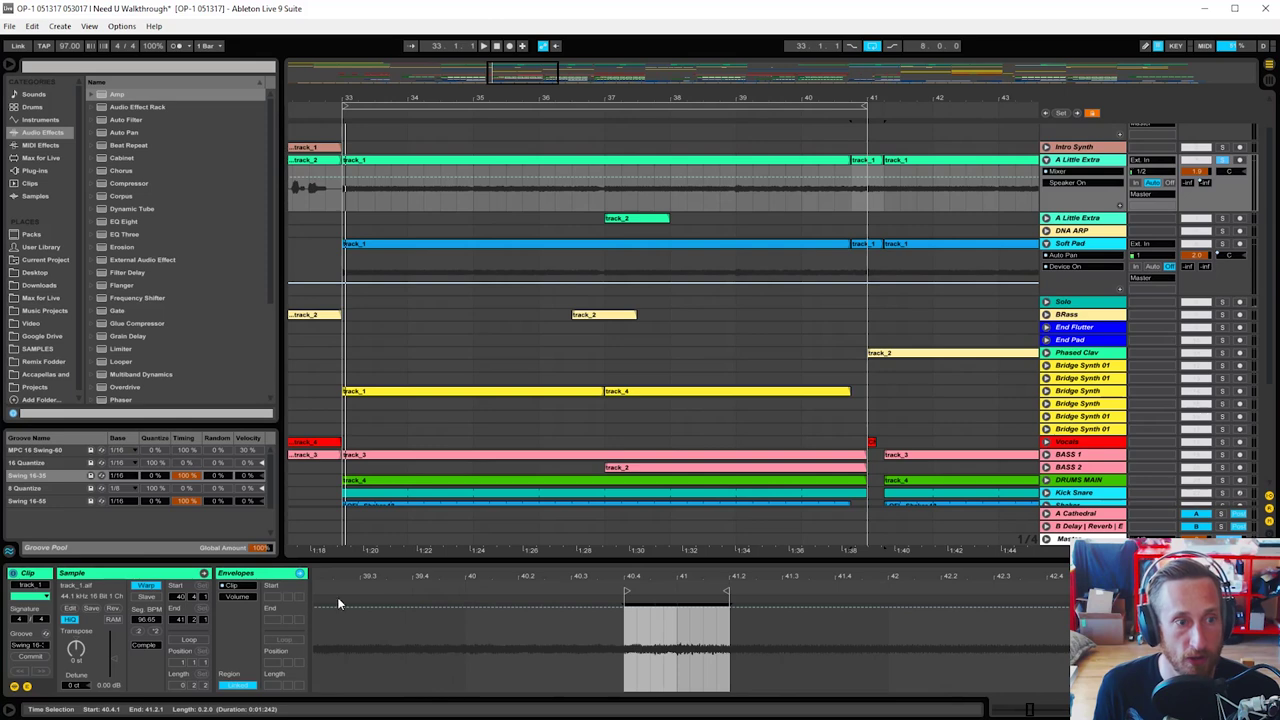
Step: Display the transposition envelope of the short A Little Extra clip and enlarge the clip view to see its full dip
{"action": "left_click", "coordinate": [237, 596]}
{"action": "left_click", "coordinate": [250, 617]}
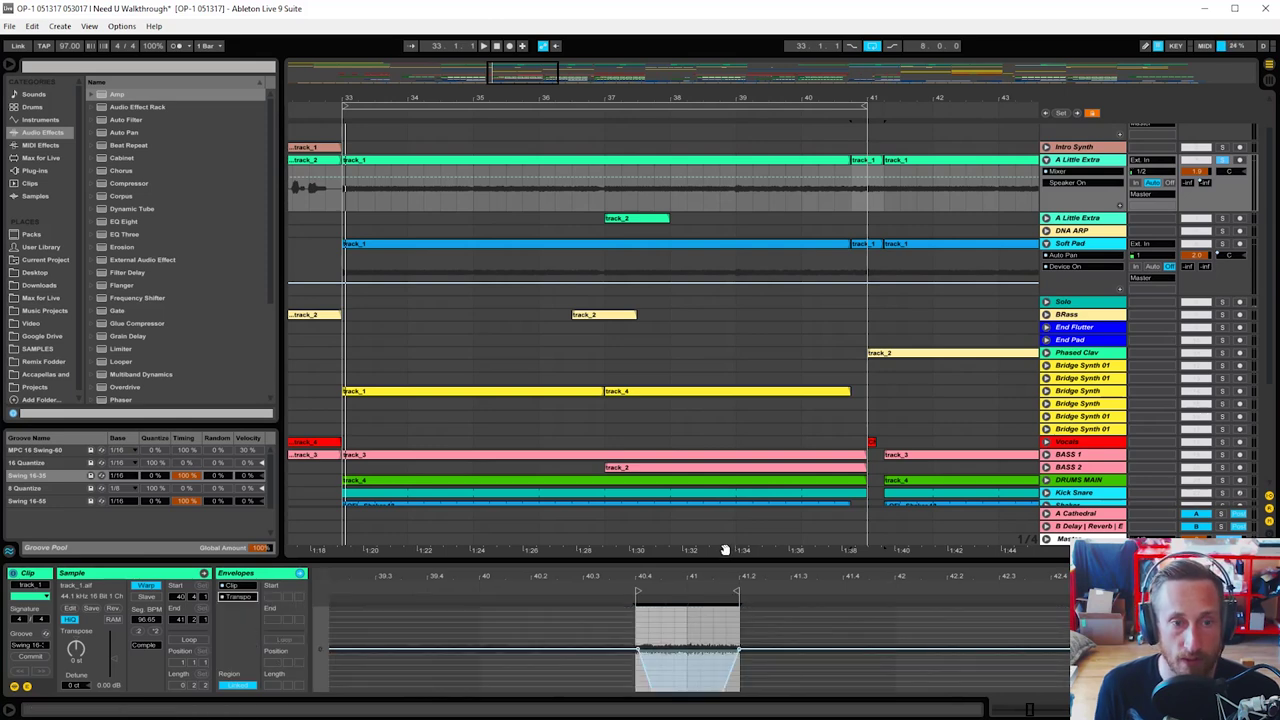
{"action": "left_click_drag", "start_coordinate": [714, 558], "coordinate": [710, 485]}
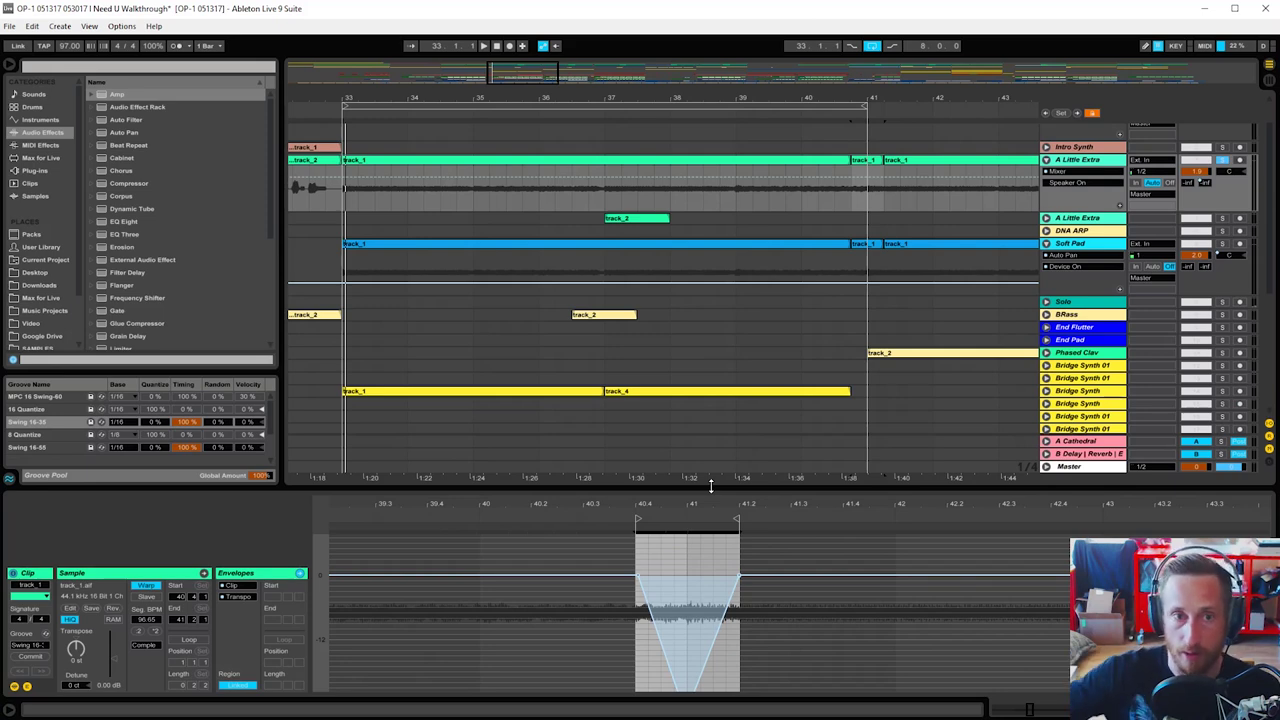
Step: Set the loop to start at 37.1.1 with length 4.1.0, reselect the short A Little Extra clip and enlarge its envelope view further
{"action": "left_click_drag", "start_coordinate": [475, 110], "coordinate": [490, 110]}
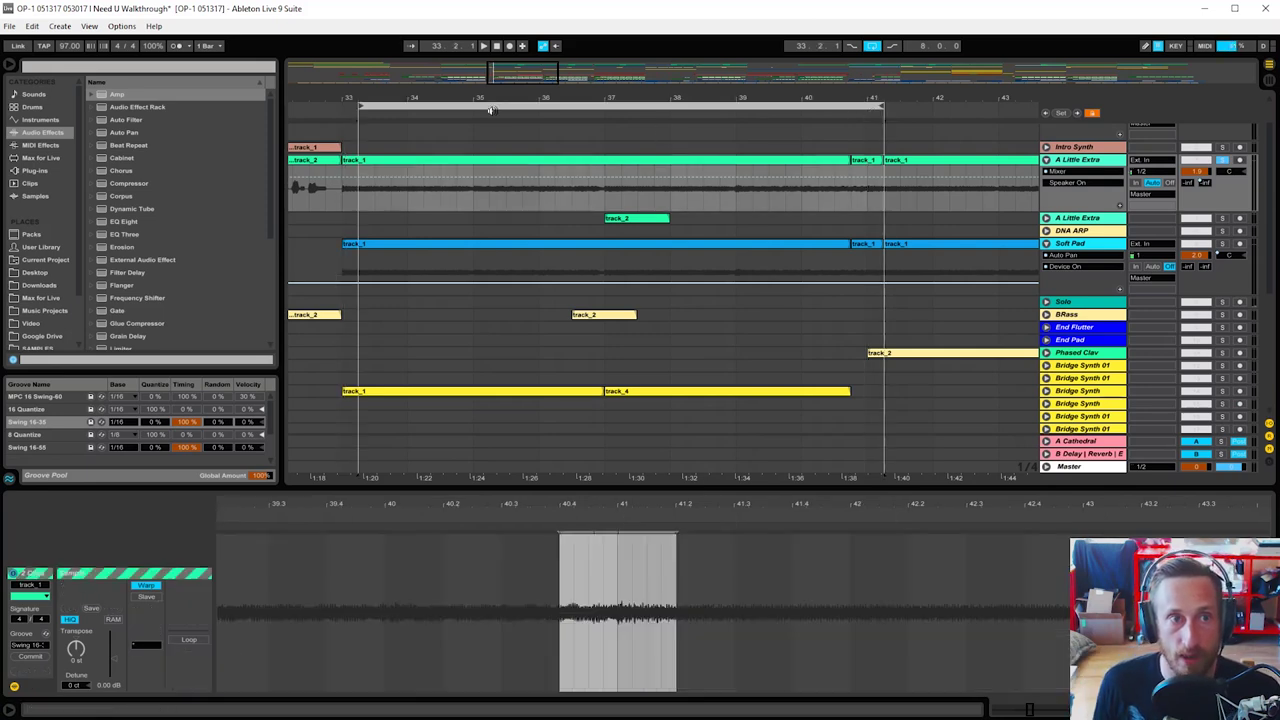
{"action": "mouse_move", "coordinate": [362, 107]}
{"action": "left_mouse_down"}
{"action": "mouse_move", "coordinate": [806, 107]}
{"action": "mouse_move", "coordinate": [605, 107]}
{"action": "left_mouse_up"}
{"action": "left_click_drag", "start_coordinate": [810, 97], "coordinate": [810, 78]}
{"action": "left_click", "coordinate": [847, 161]}
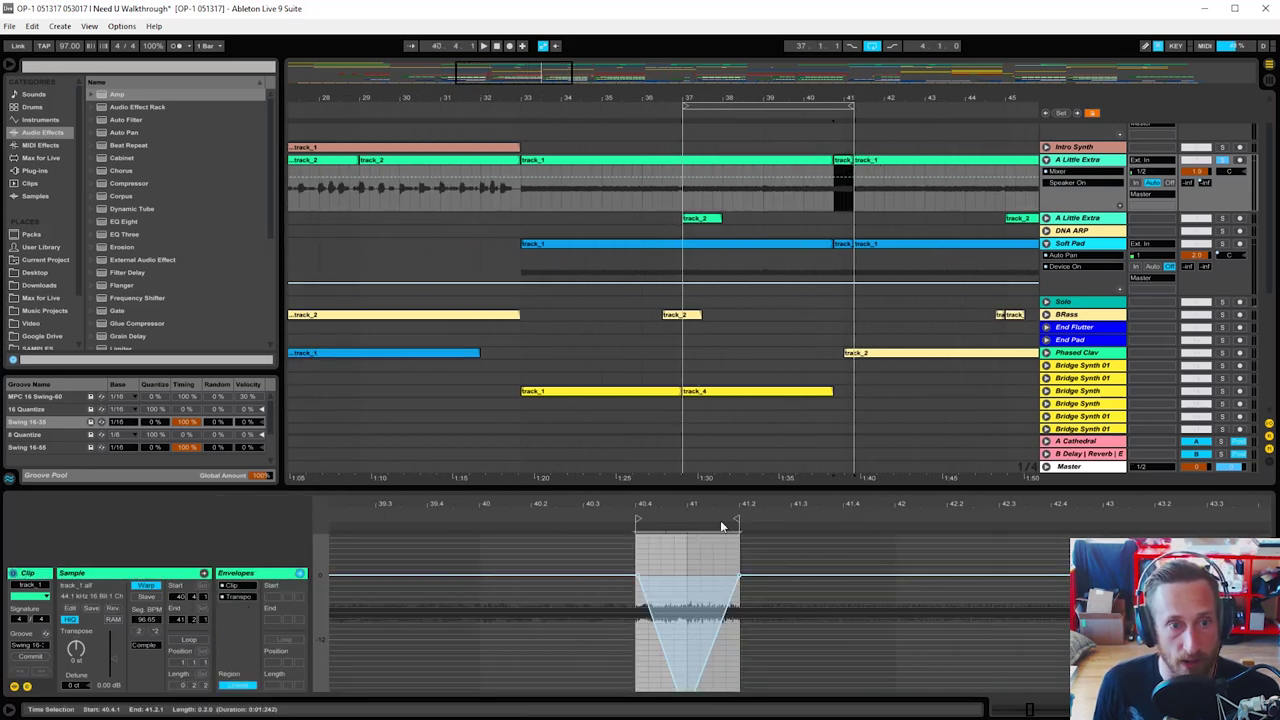
{"action": "left_click_drag", "start_coordinate": [711, 484], "coordinate": [706, 429]}
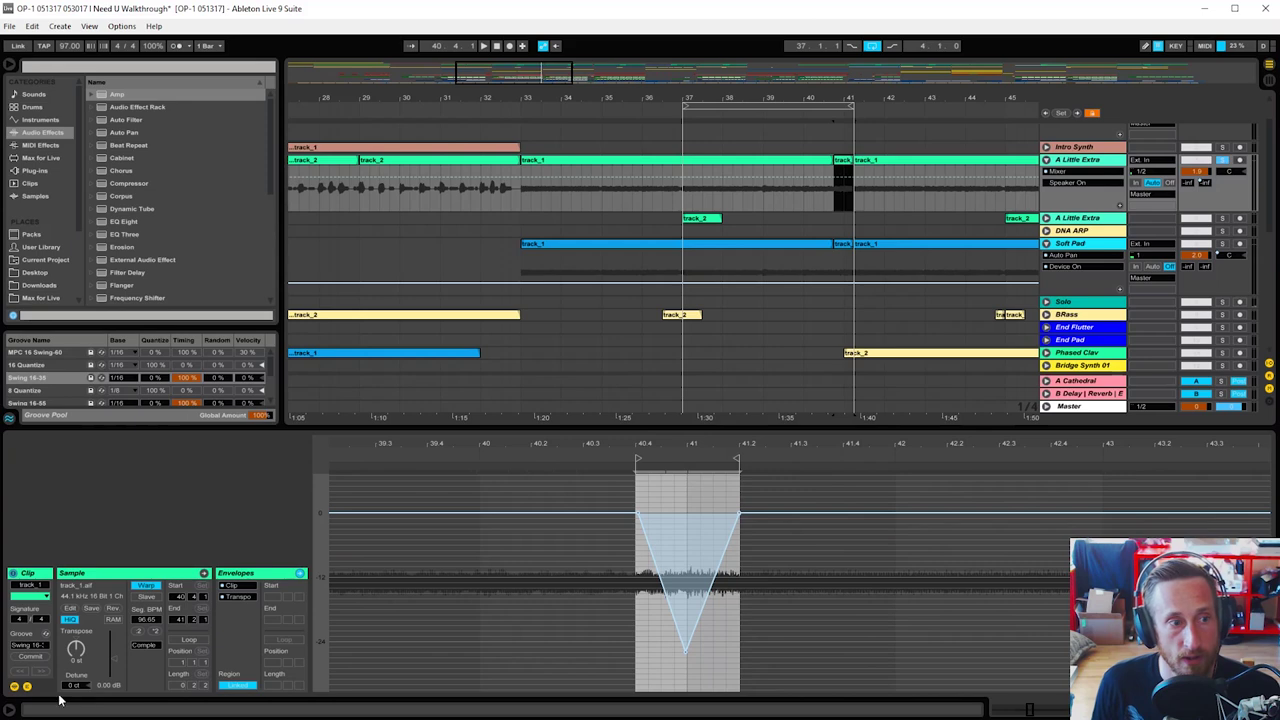
Step: Compare the A Little Extra clip starting at bar 33 with the short clip at 40.4, hiding and reshowing the clip envelopes
{"action": "left_click", "coordinate": [26, 688]}
{"action": "left_click", "coordinate": [724, 155]}
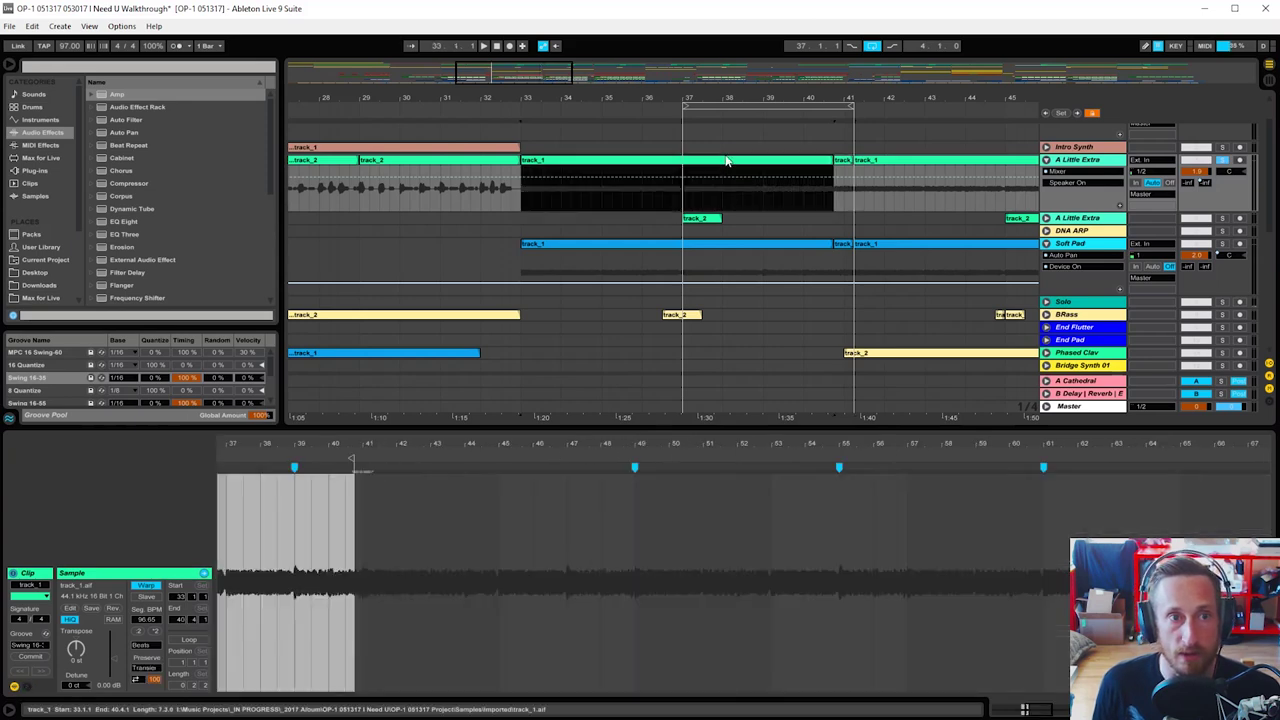
{"action": "left_click", "coordinate": [840, 160]}
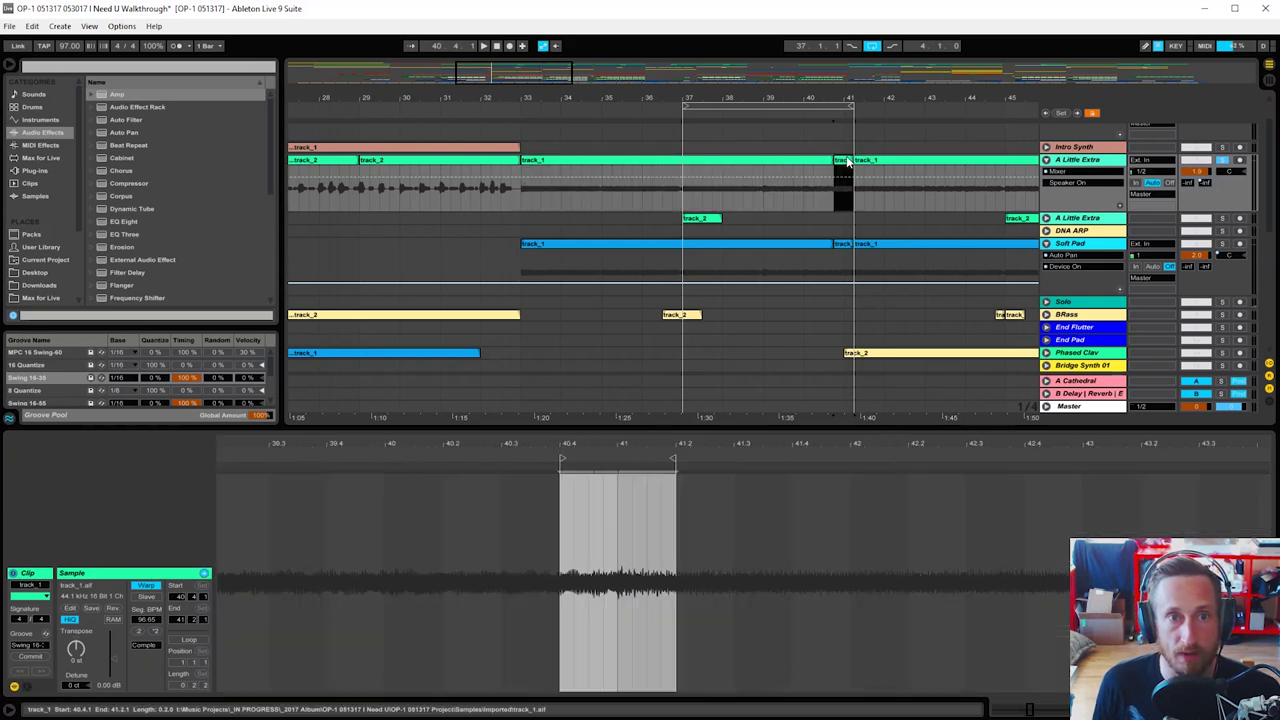
{"action": "left_click", "coordinate": [26, 688]}
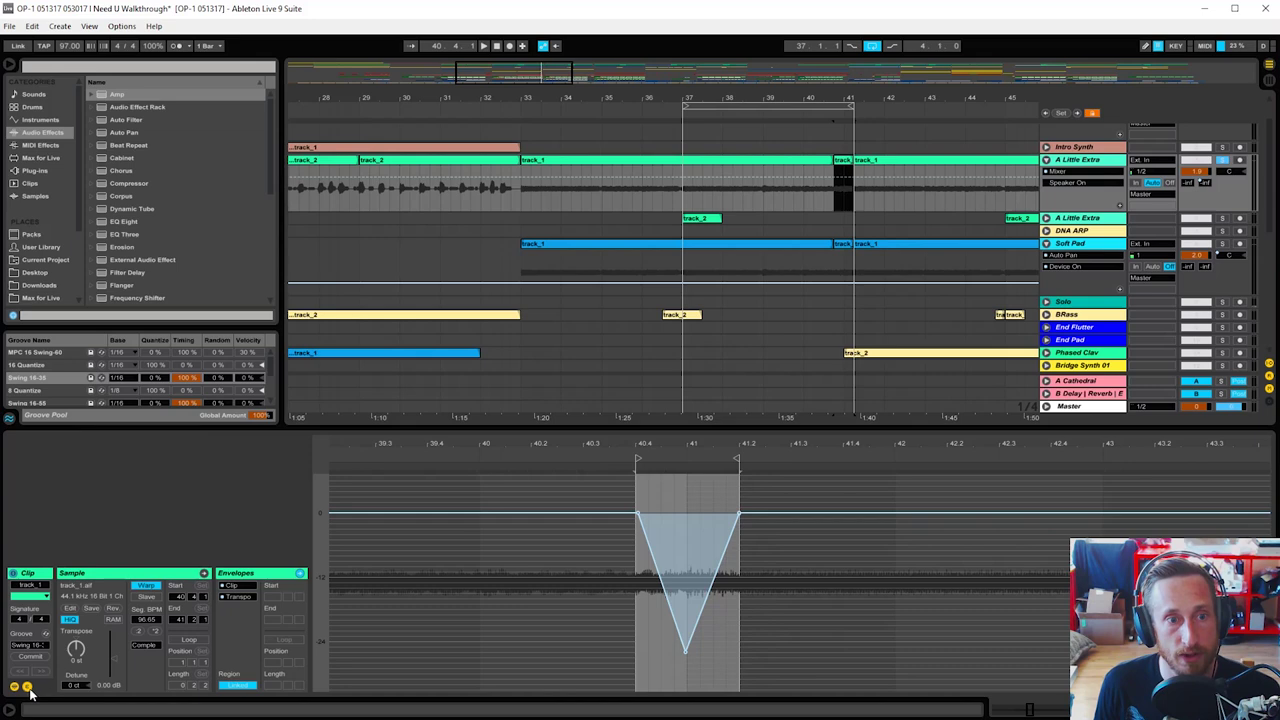
Step: Look through the short clip's volume, grain size and sample offset envelopes, ending on its transposition envelope
{"action": "left_click", "coordinate": [237, 586]}
{"action": "left_click", "coordinate": [239, 634]}
{"action": "left_click", "coordinate": [240, 598]}
{"action": "left_click", "coordinate": [242, 605]}
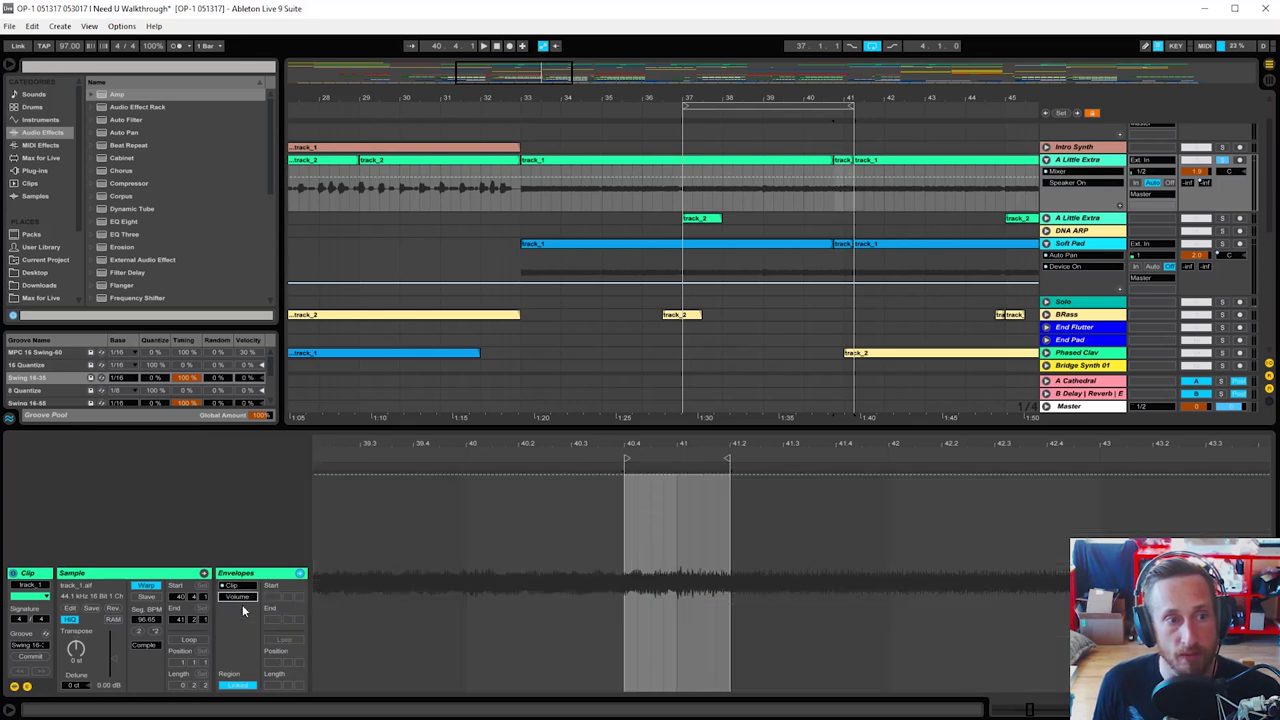
{"action": "left_click", "coordinate": [240, 597]}
{"action": "left_click", "coordinate": [248, 628]}
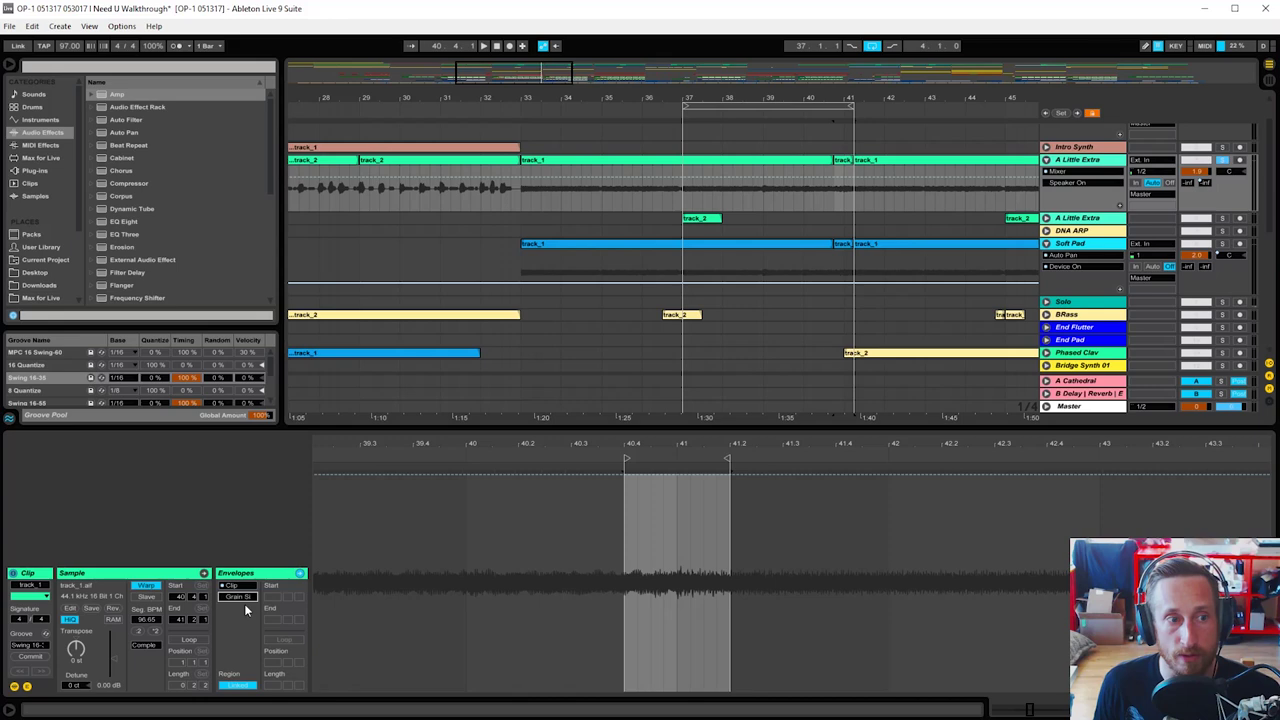
{"action": "left_click", "coordinate": [244, 600]}
{"action": "left_click", "coordinate": [255, 647]}
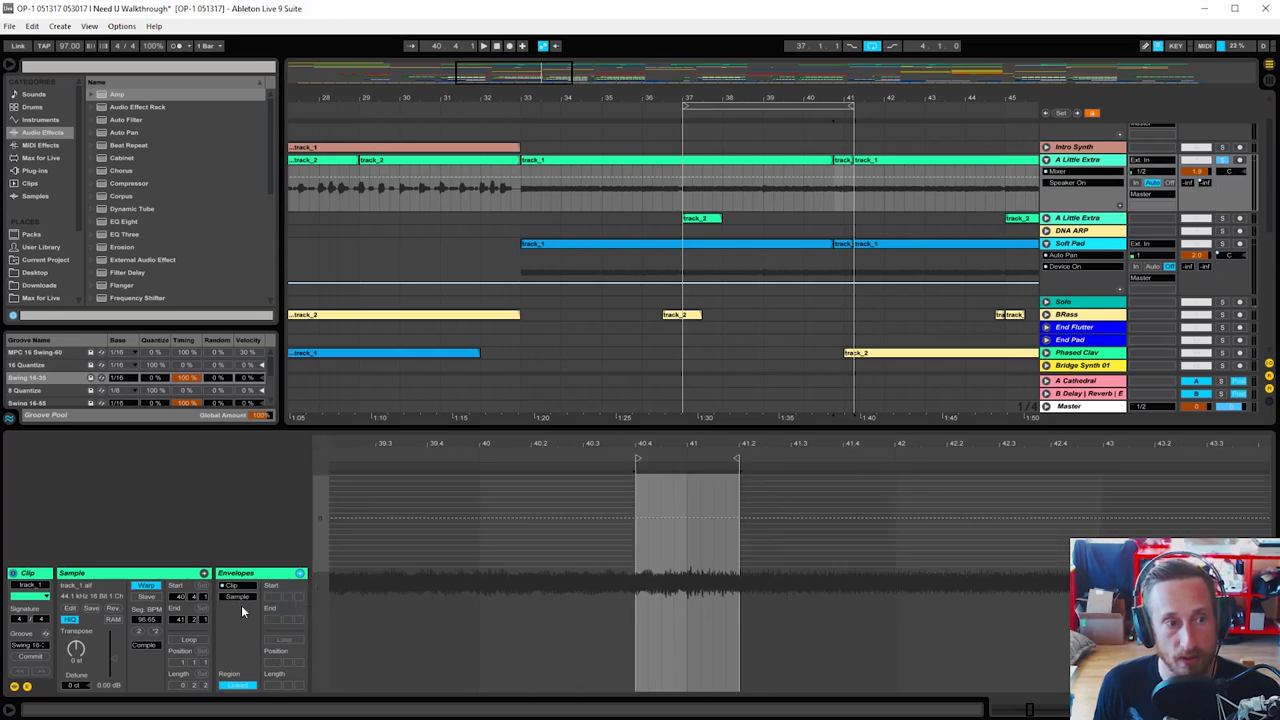
{"action": "left_click", "coordinate": [241, 600]}
{"action": "left_click", "coordinate": [240, 613]}
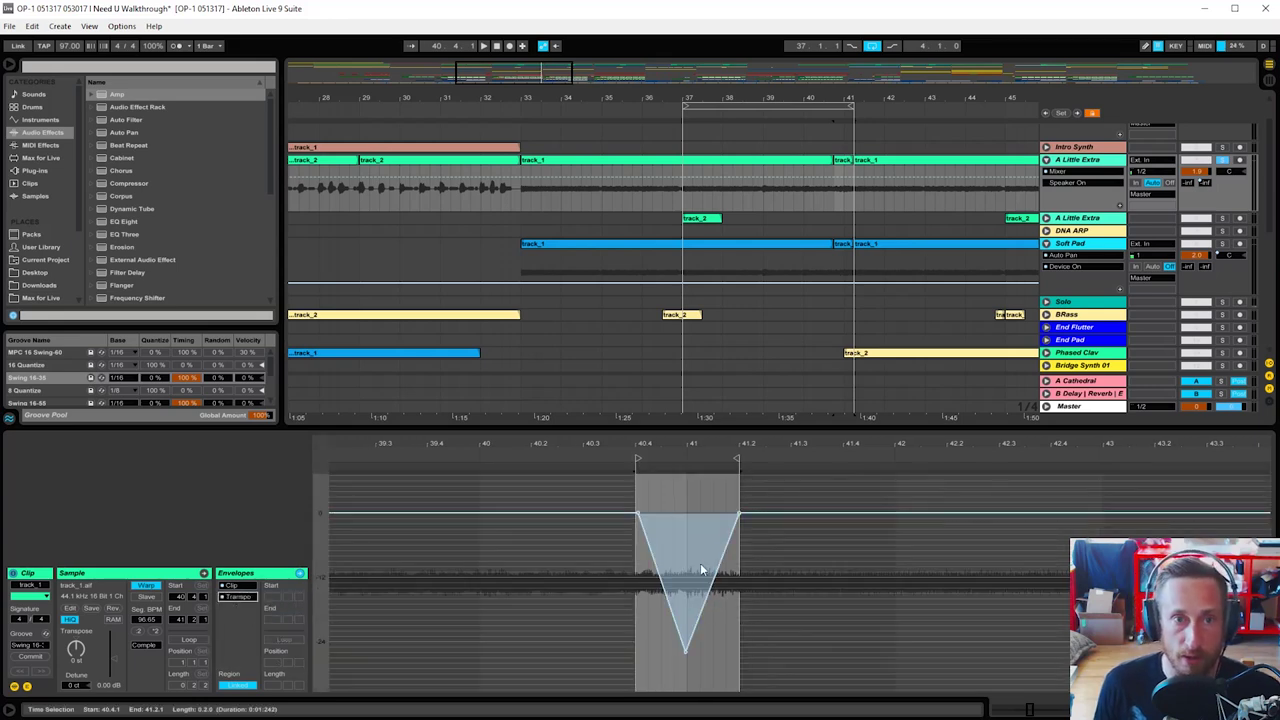
Step: Audition the soloed A Little Extra track over the bar 37 loop and switch looping off
{"action": "key", "text": "space"}
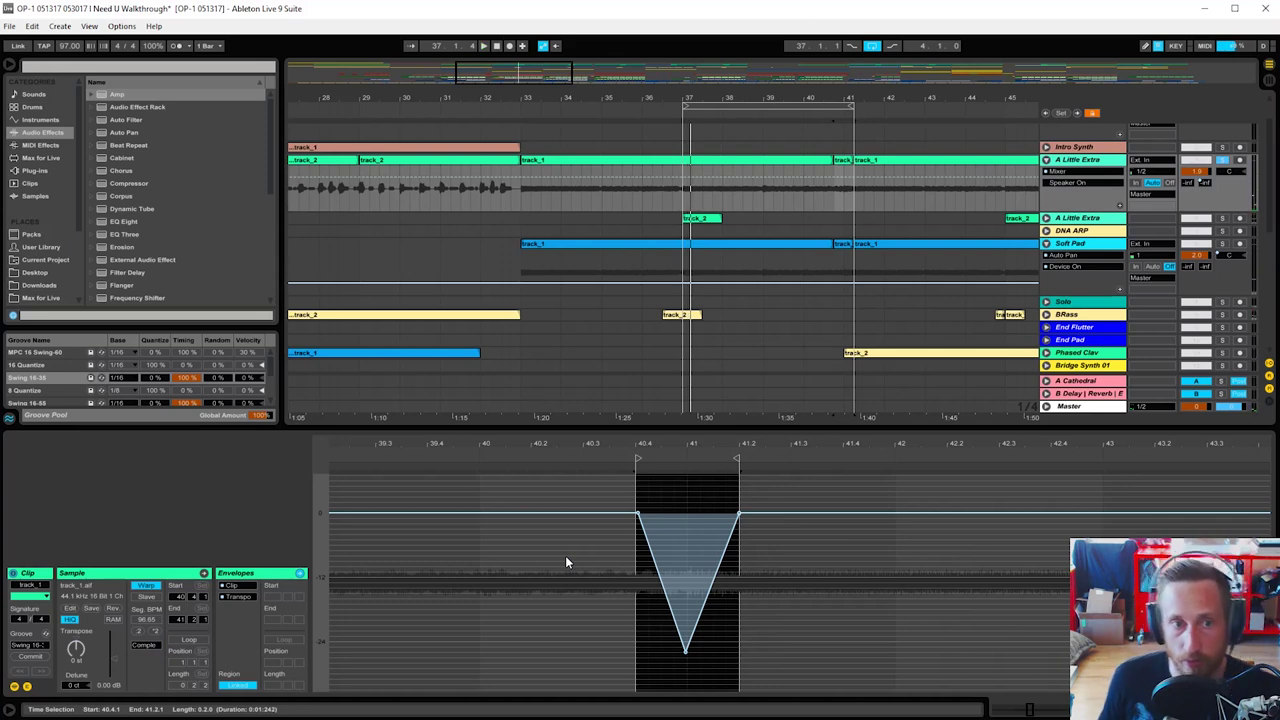
{"action": "left_click", "coordinate": [871, 46]}
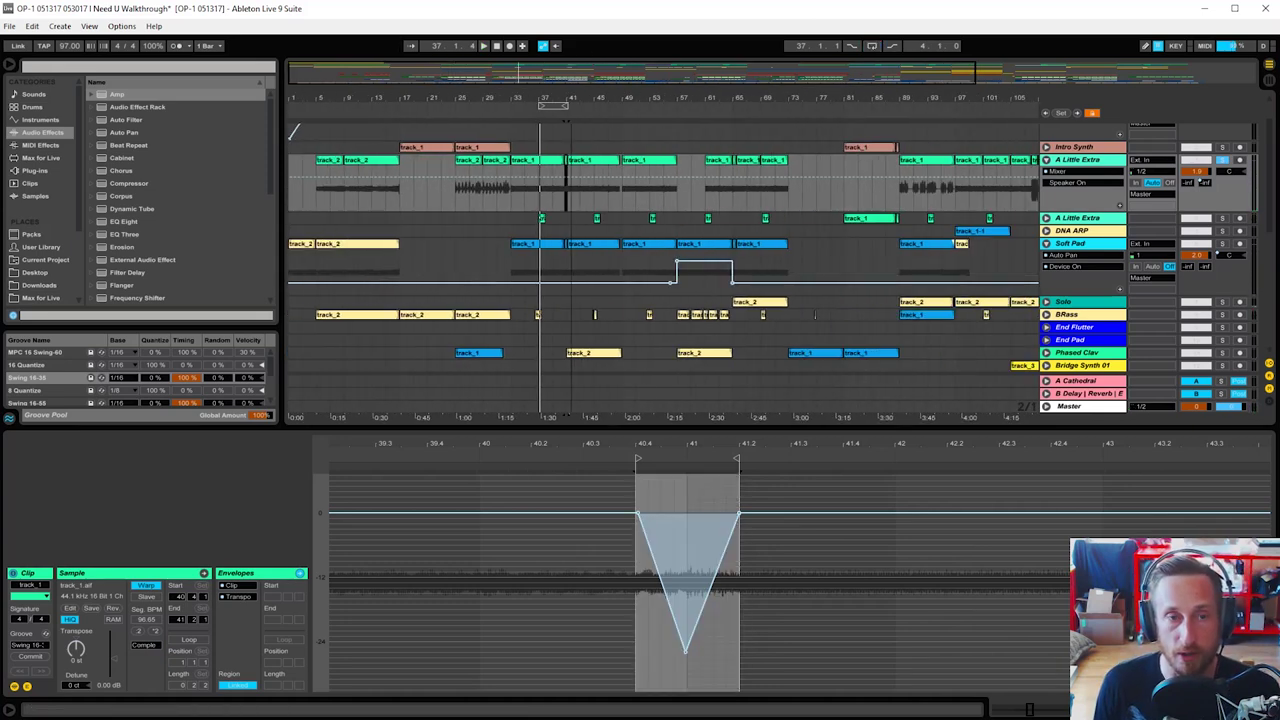
Step: Restore the larger arrangement view and unfold the Solo track to examine its clips at bars 65 and 123
{"action": "left_click", "coordinate": [850, 339]}
{"action": "scroll", "coordinate": [957, 388], "scroll_direction": "down", "scroll_amount": 2}
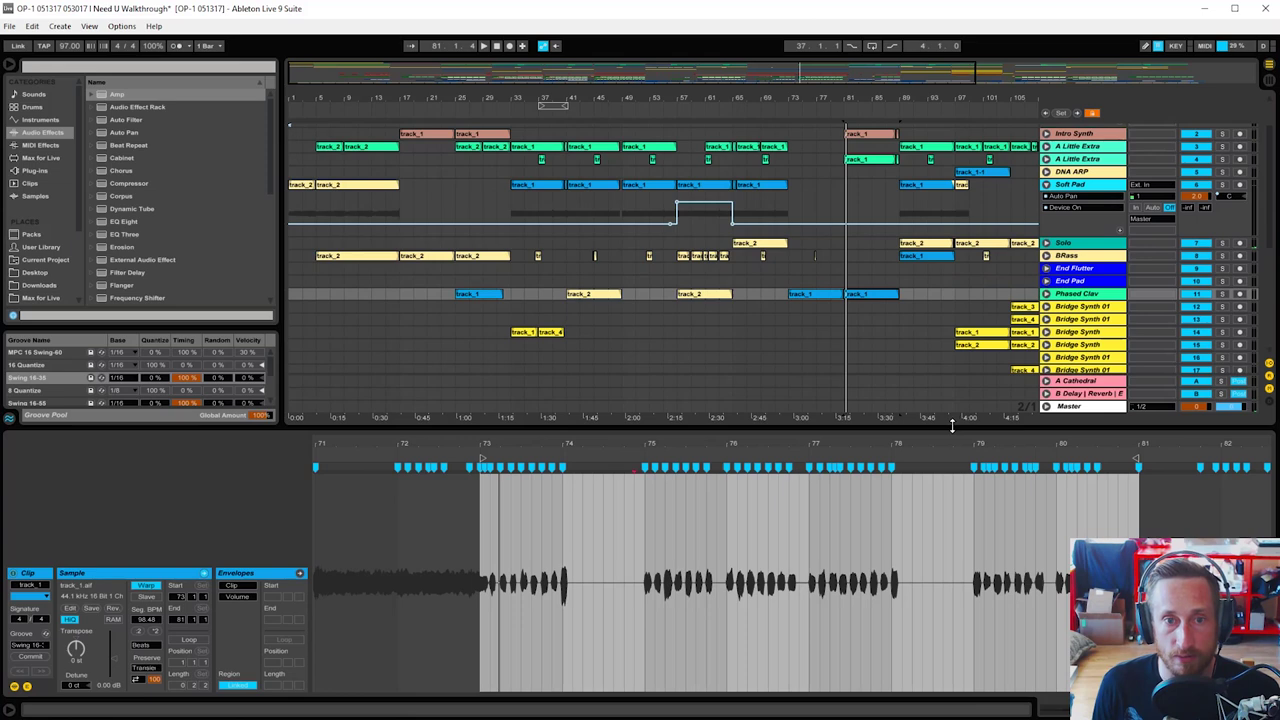
{"action": "left_click_drag", "start_coordinate": [952, 425], "coordinate": [952, 520]}
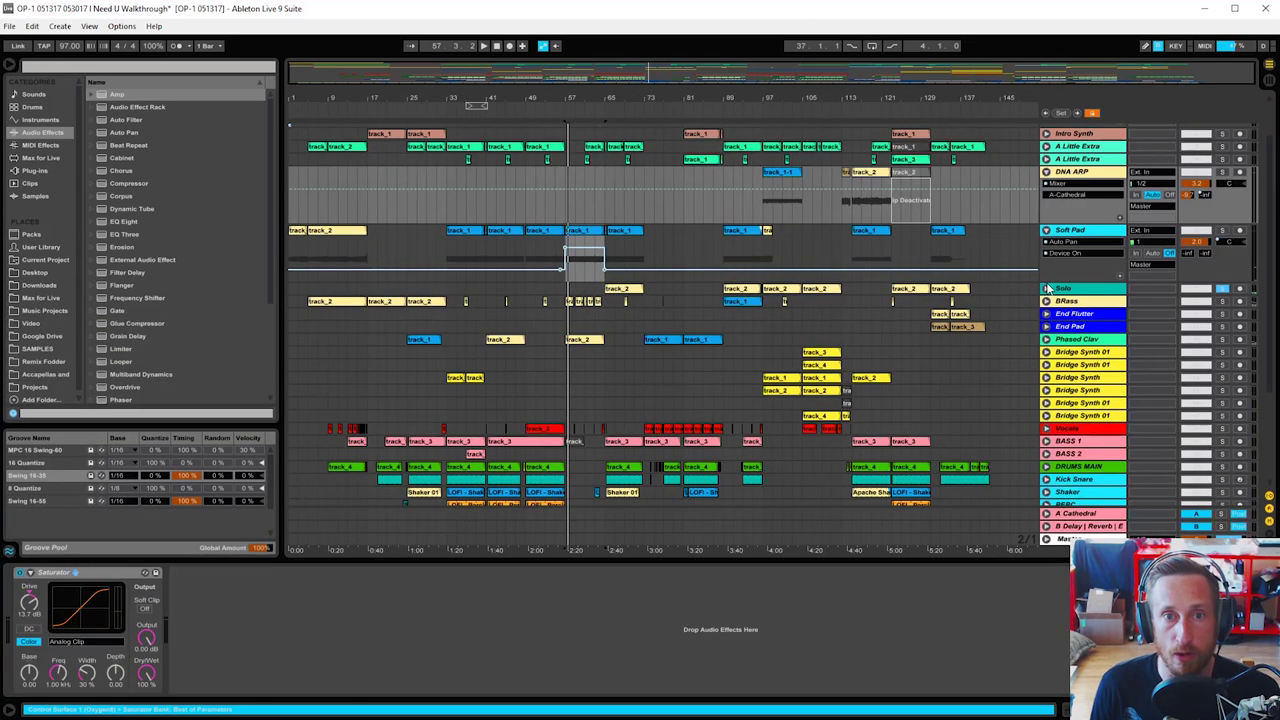
{"action": "left_click", "coordinate": [1046, 288]}
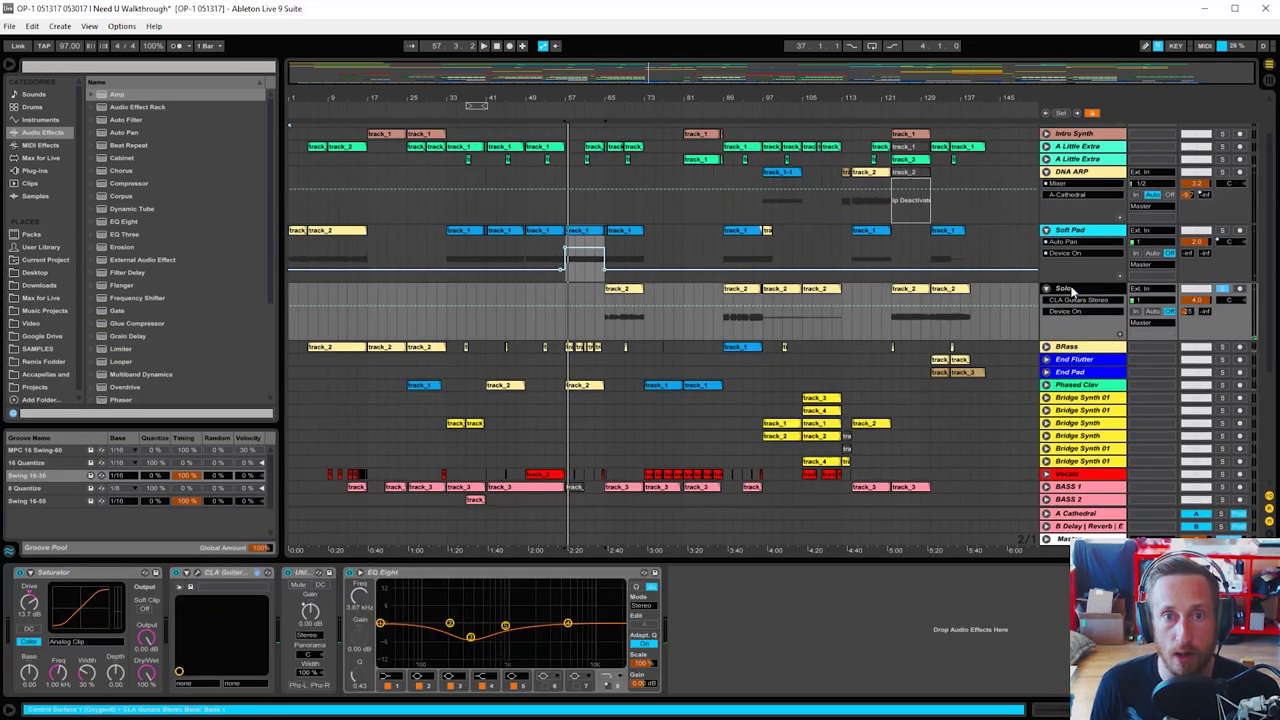
{"action": "left_click", "coordinate": [625, 296]}
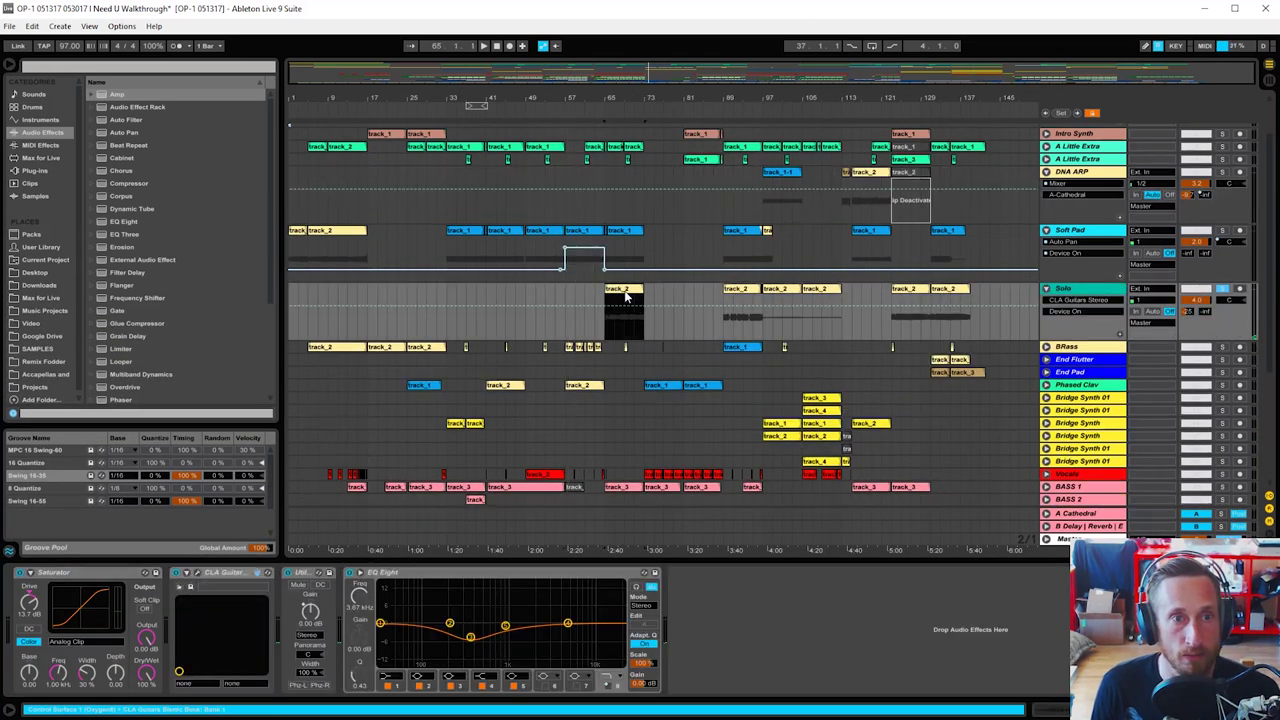
{"action": "left_click", "coordinate": [905, 290]}
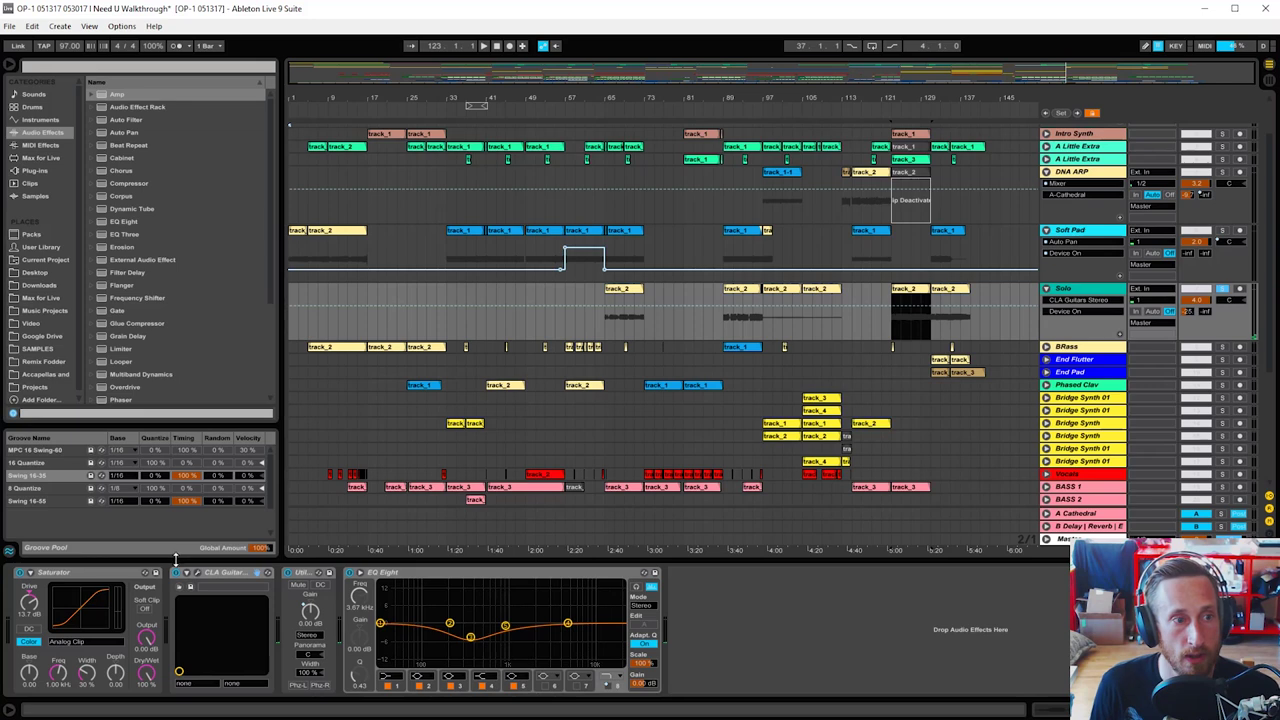
Step: Examine the Solo track's Saturator and EQ Eight, and show the automation of its Utility gain
{"action": "left_click", "coordinate": [52, 594]}
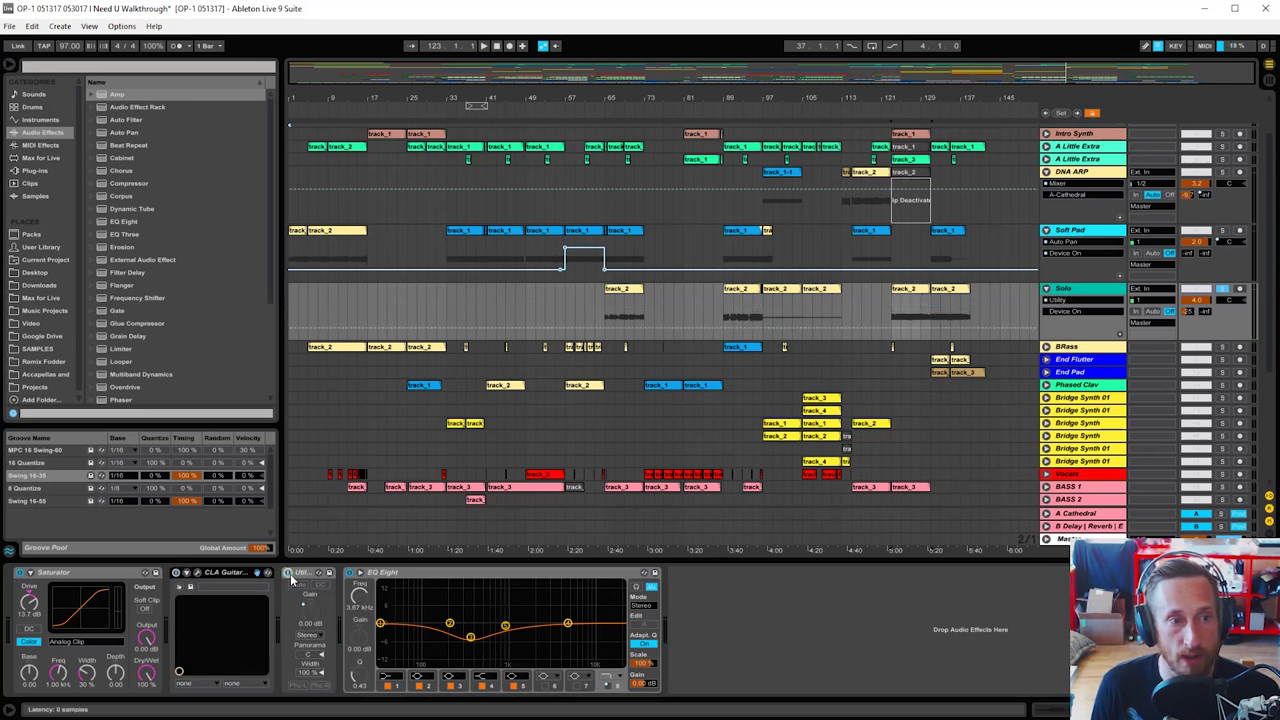
{"action": "right_click", "coordinate": [307, 612]}
{"action": "left_click", "coordinate": [322, 620]}
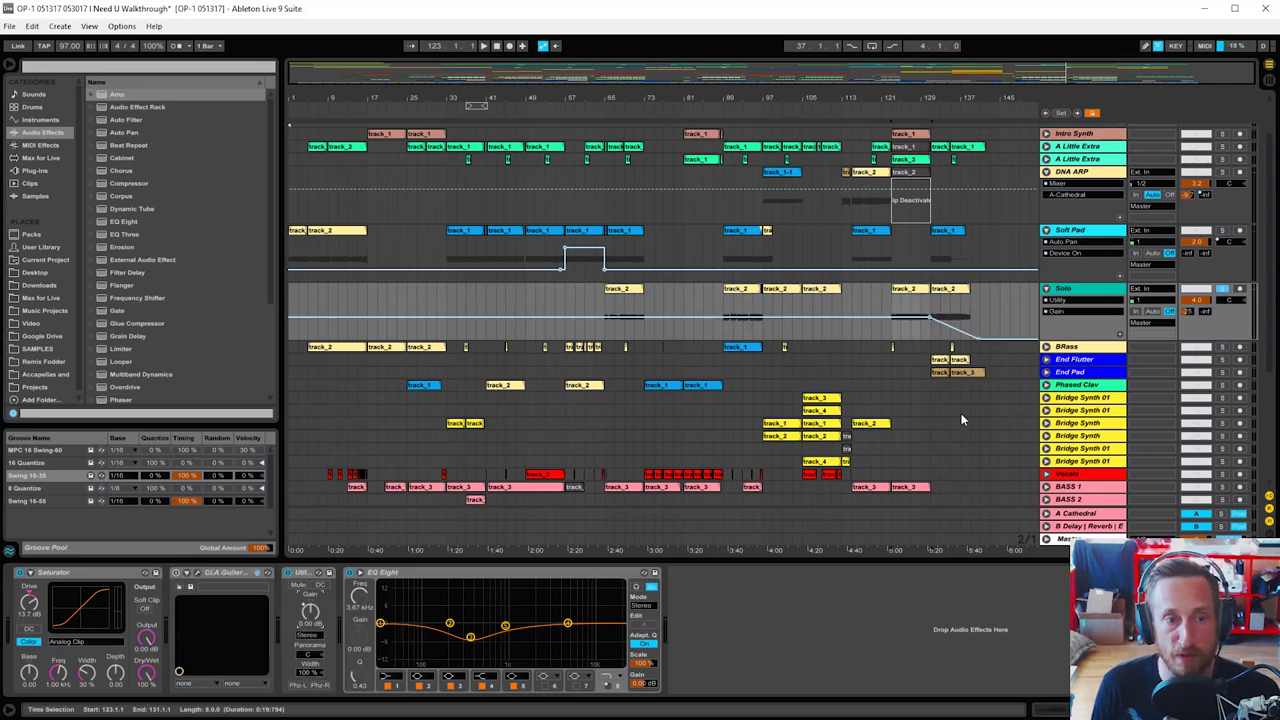
{"action": "left_click", "coordinate": [404, 595]}
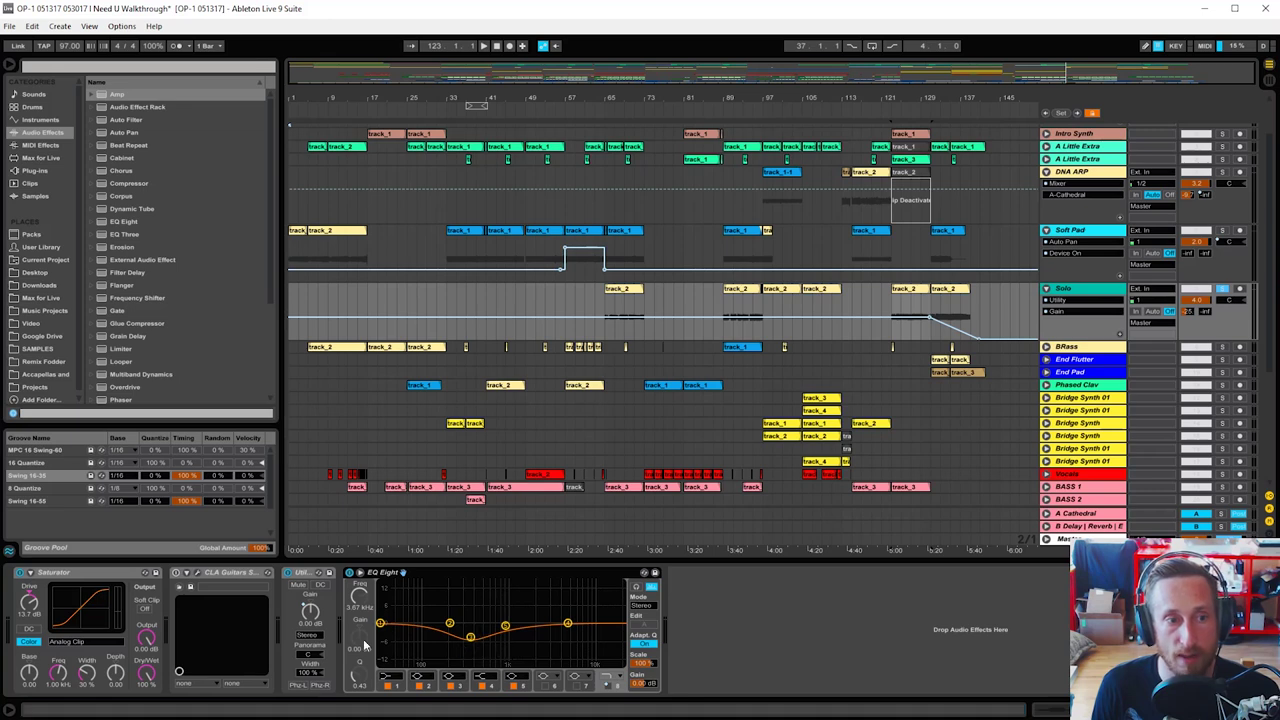
Step: Audition the Solo track from bar 123 with CLA Guitars Stereo switched on and off, and examine the plug-in's Re-Amplify switch
{"action": "key", "text": "space"}
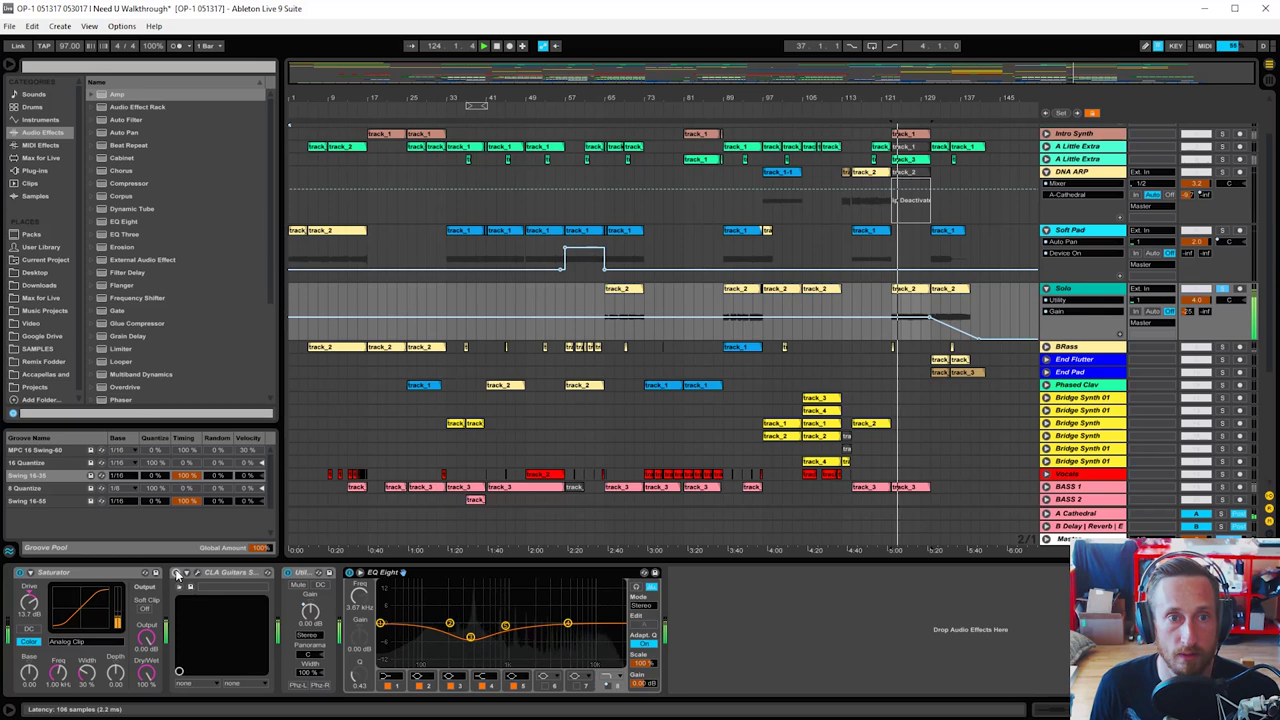
{"action": "left_click", "coordinate": [177, 574]}
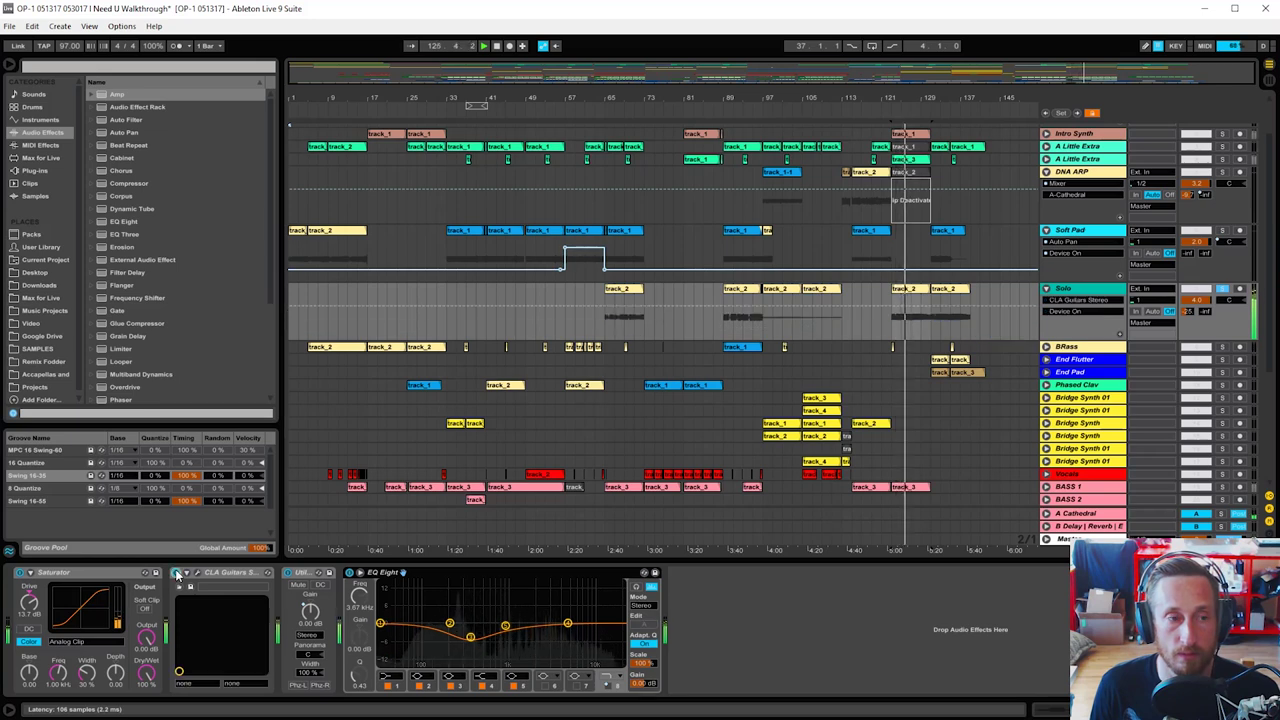
{"action": "left_click", "coordinate": [178, 574]}
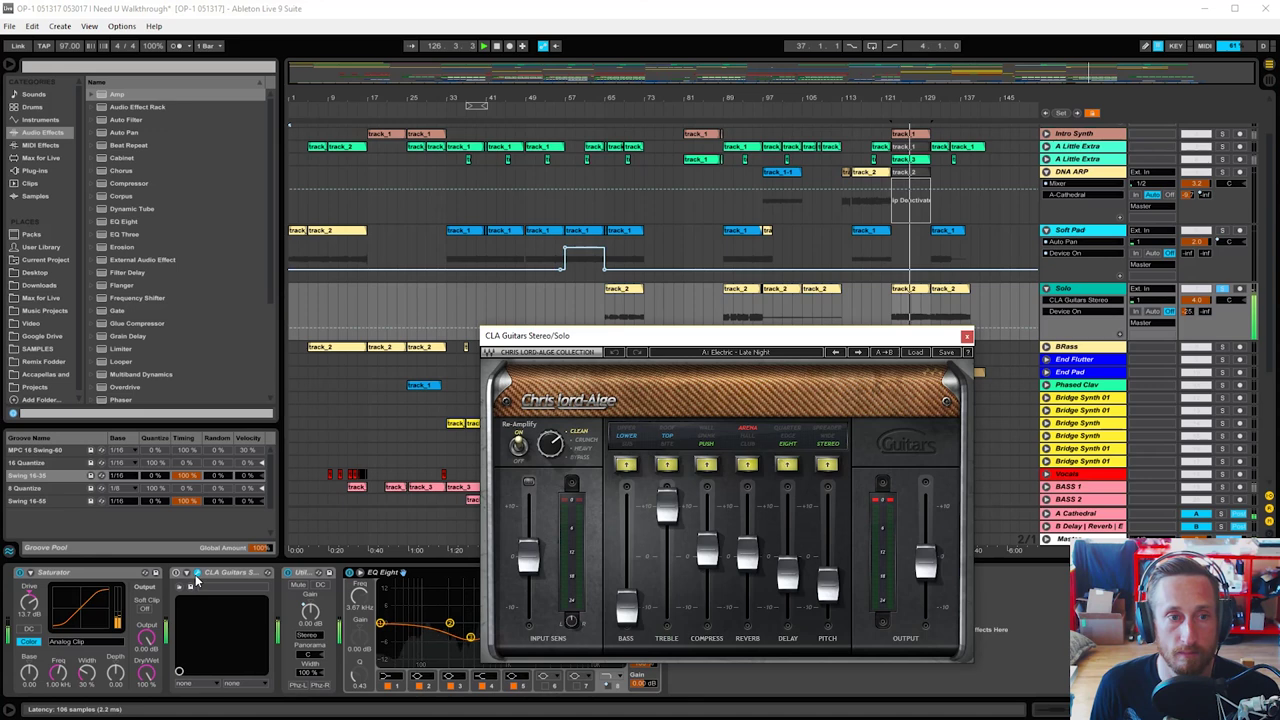
{"action": "left_click", "coordinate": [178, 574]}
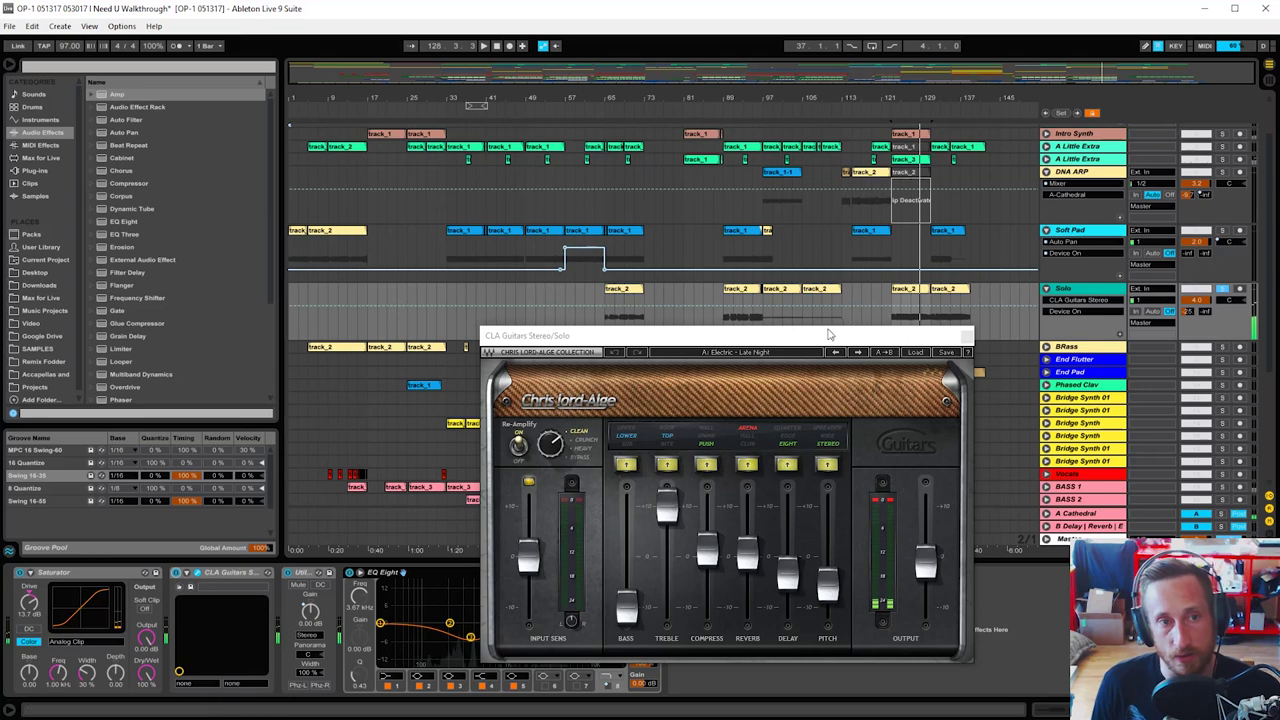
{"action": "left_click_drag", "start_coordinate": [828, 334], "coordinate": [798, 349]}
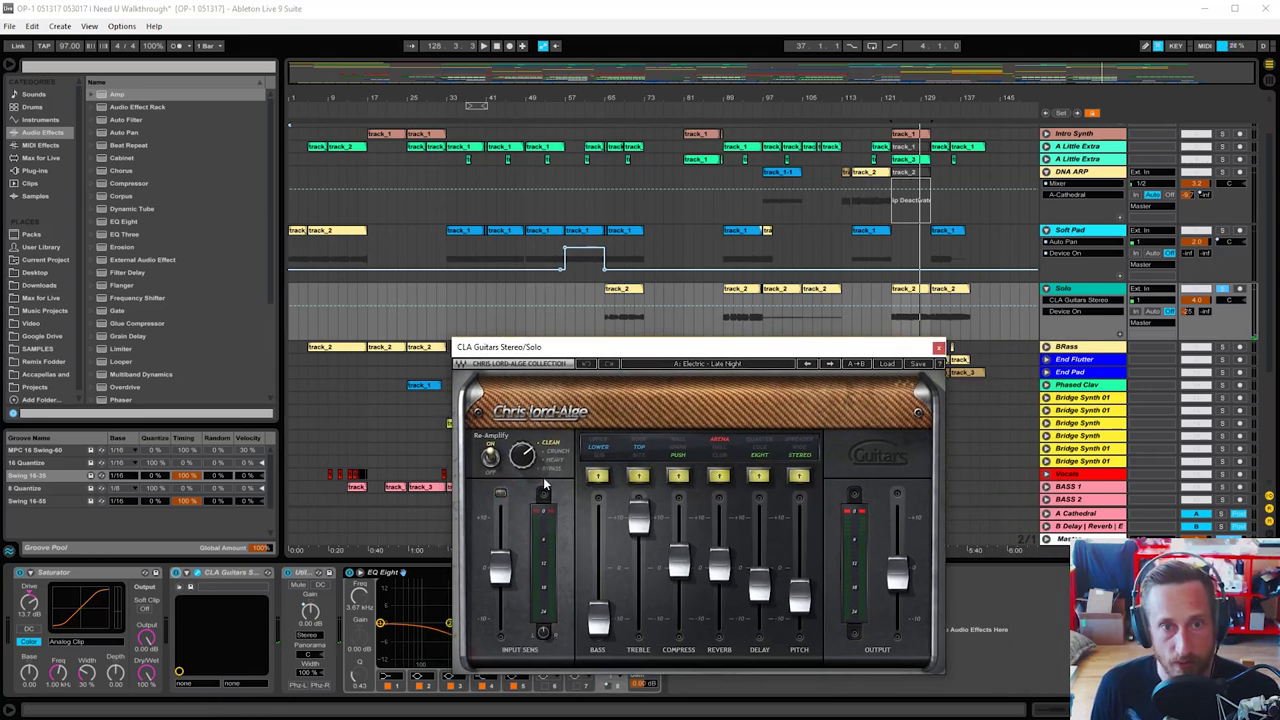
{"action": "left_click", "coordinate": [490, 460]}
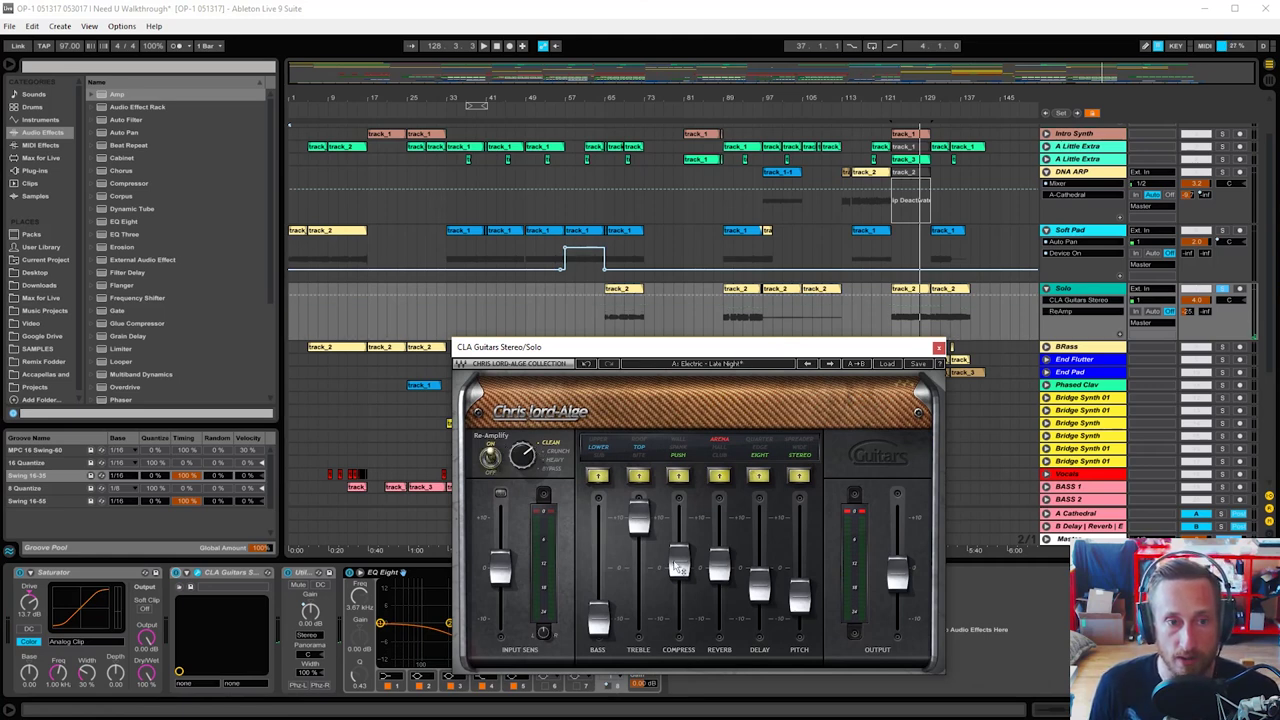
Step: Play the soloed Solo track from its bar 65 clip, bypassing and re-enabling CLA Guitars Stereo to compare the sound
{"action": "left_click", "coordinate": [636, 290]}
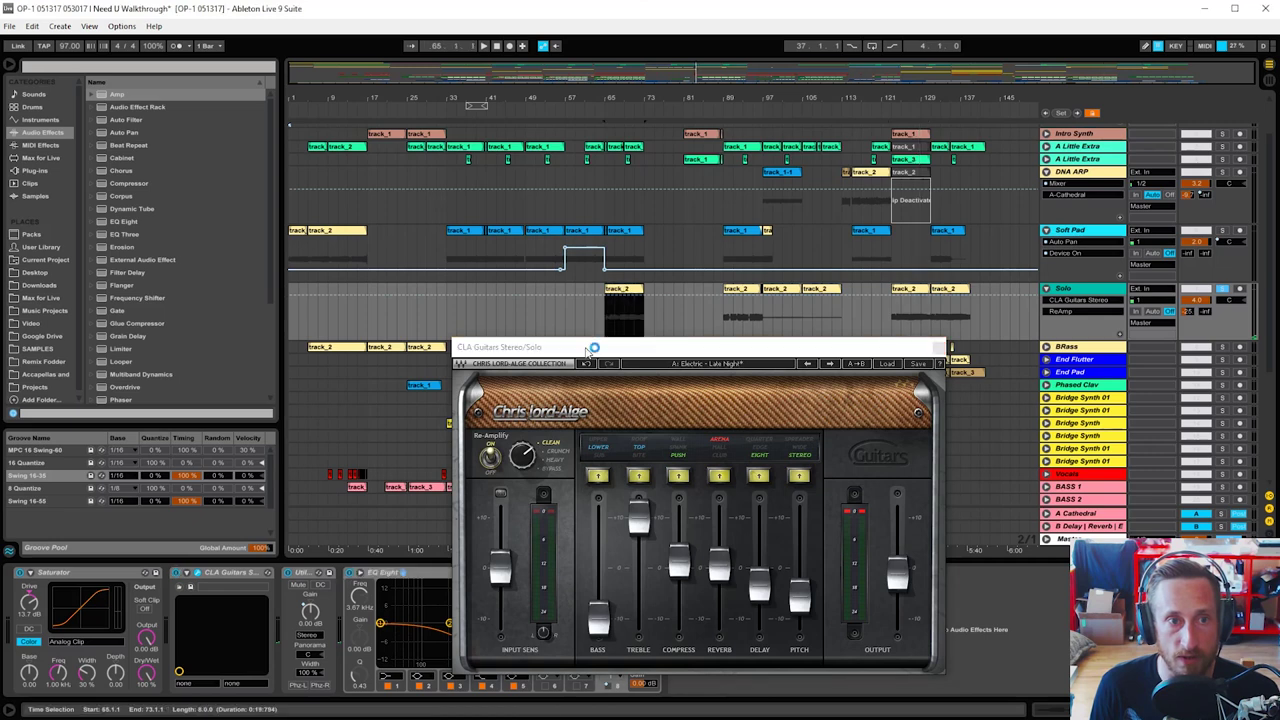
{"action": "left_click", "coordinate": [177, 574]}
{"action": "key", "text": "space"}
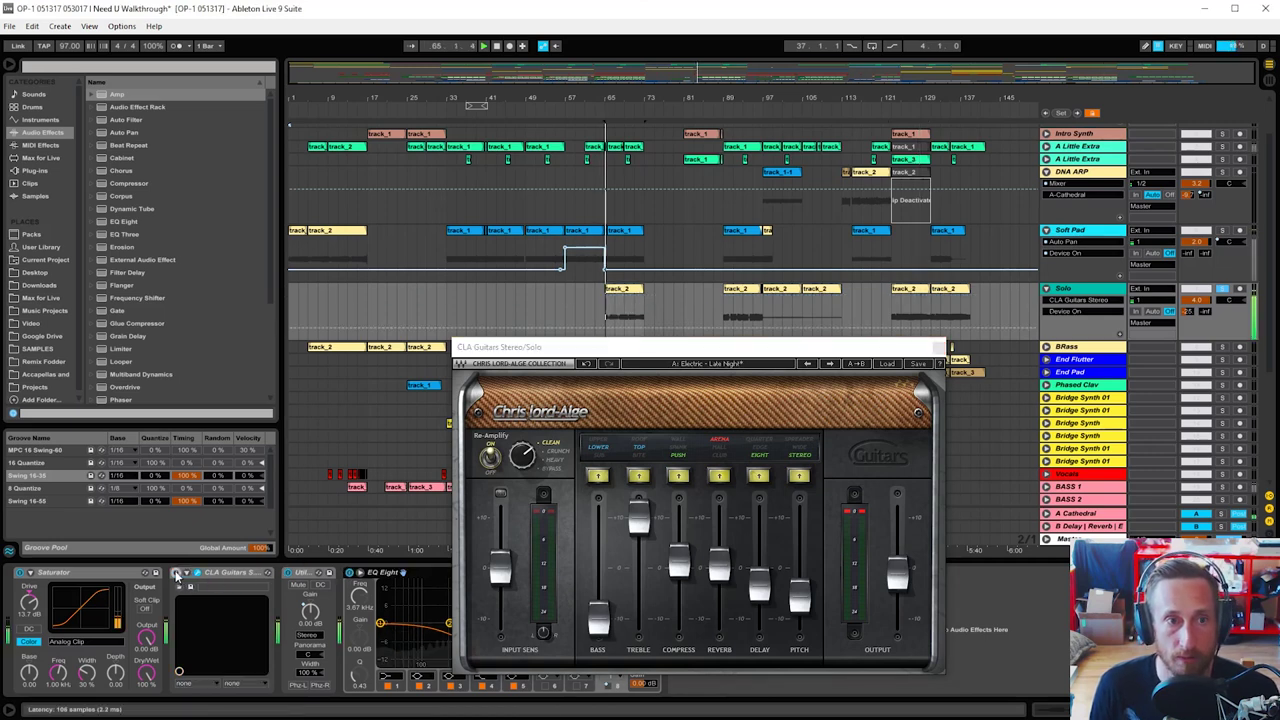
{"action": "left_click", "coordinate": [176, 573]}
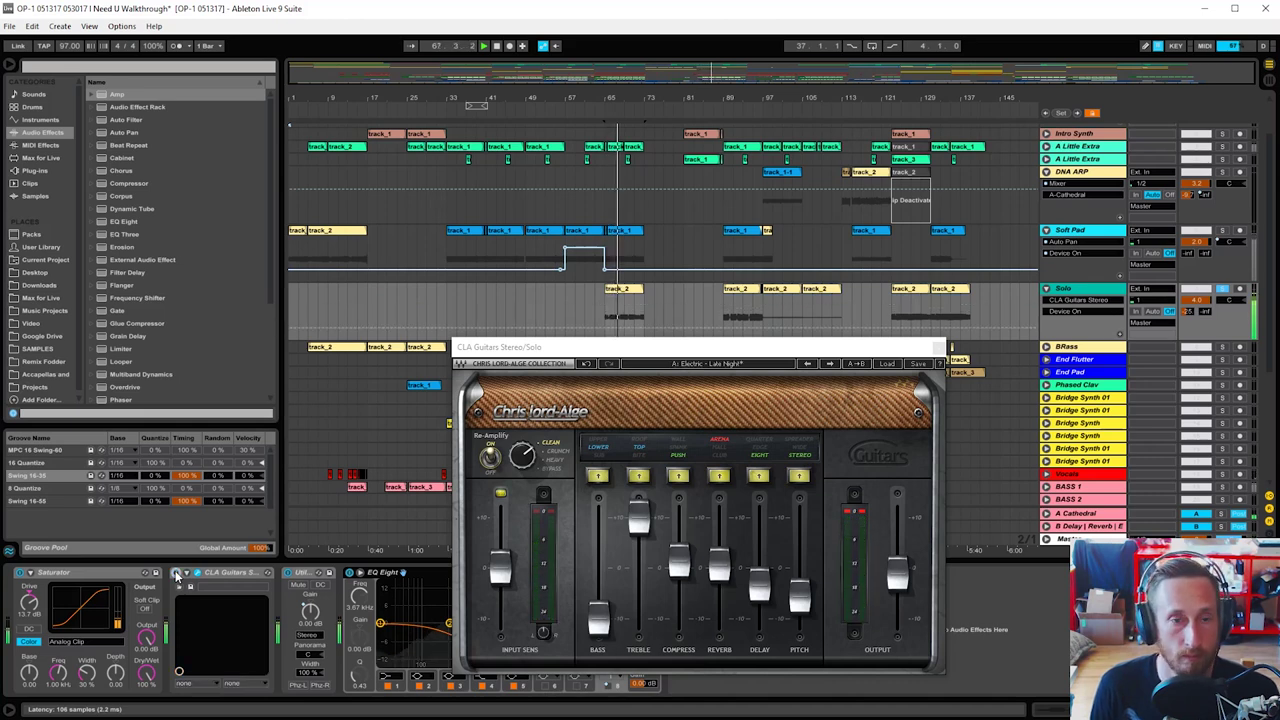
Step: Unsolo the Solo track, compare CLA Guitars Stereo off and on in the full mix, and close the plug-in window
{"action": "left_click", "coordinate": [1222, 289]}
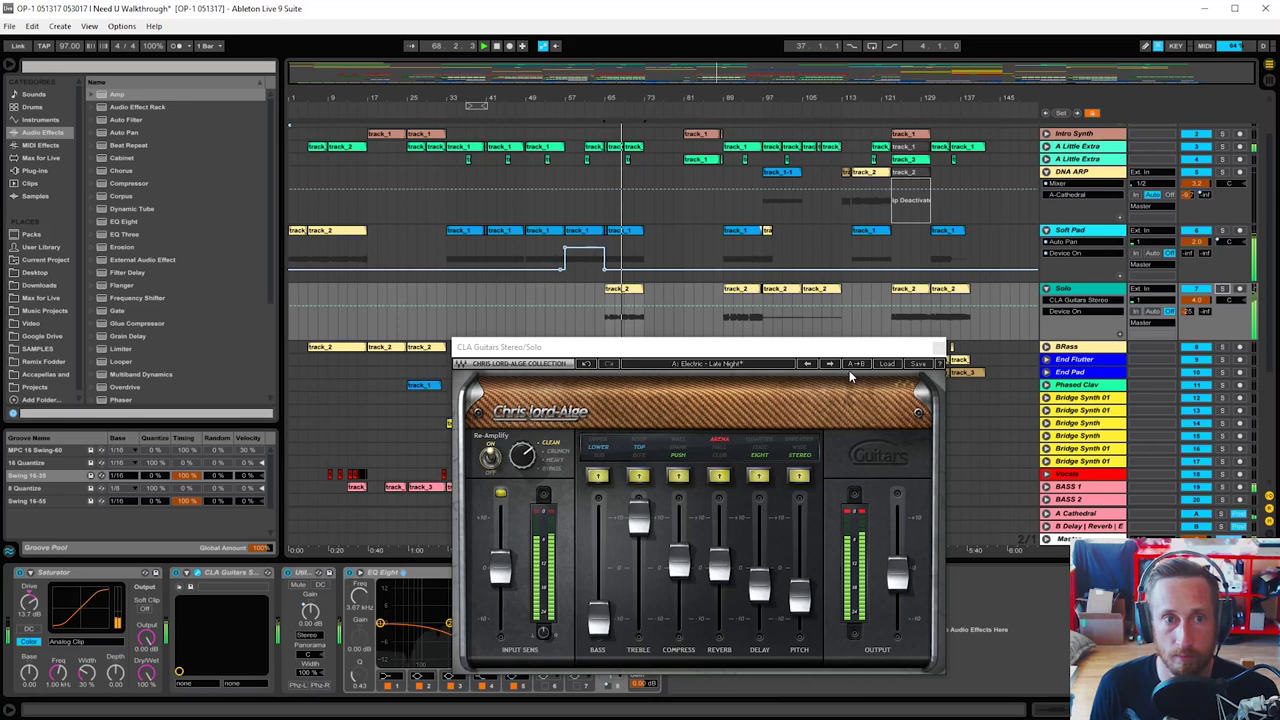
{"action": "left_click", "coordinate": [176, 573]}
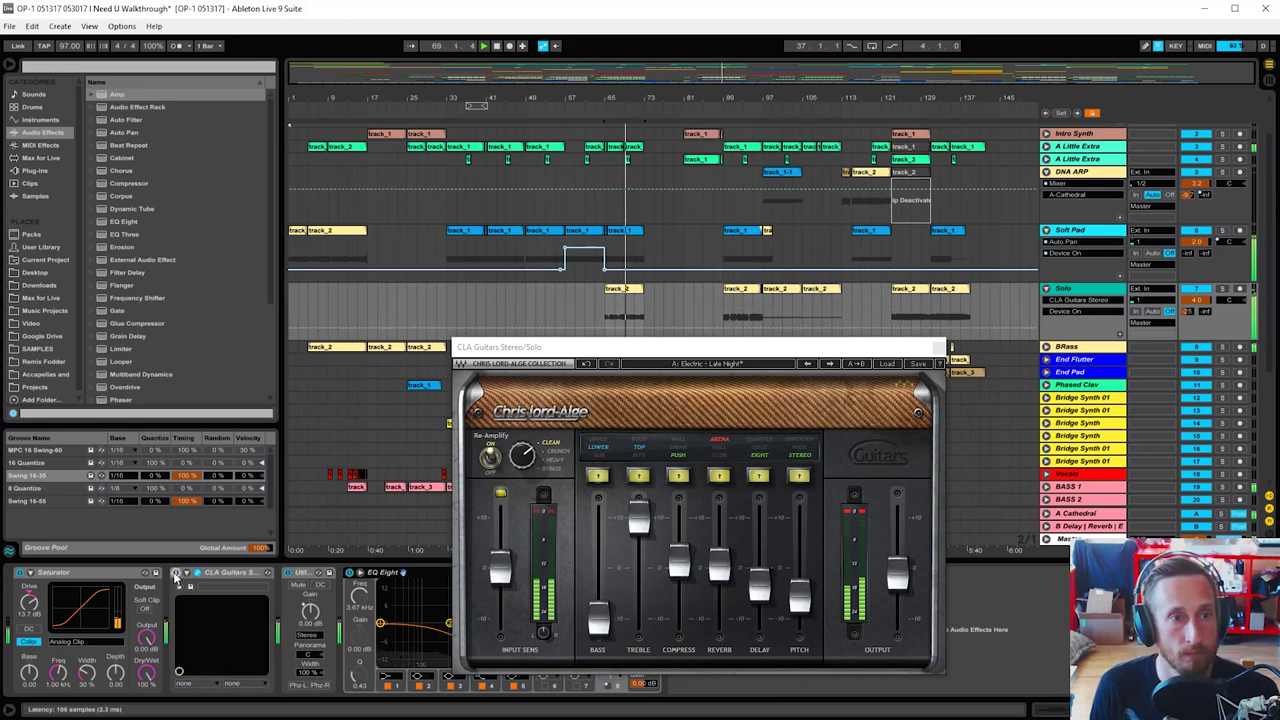
{"action": "left_click", "coordinate": [176, 573]}
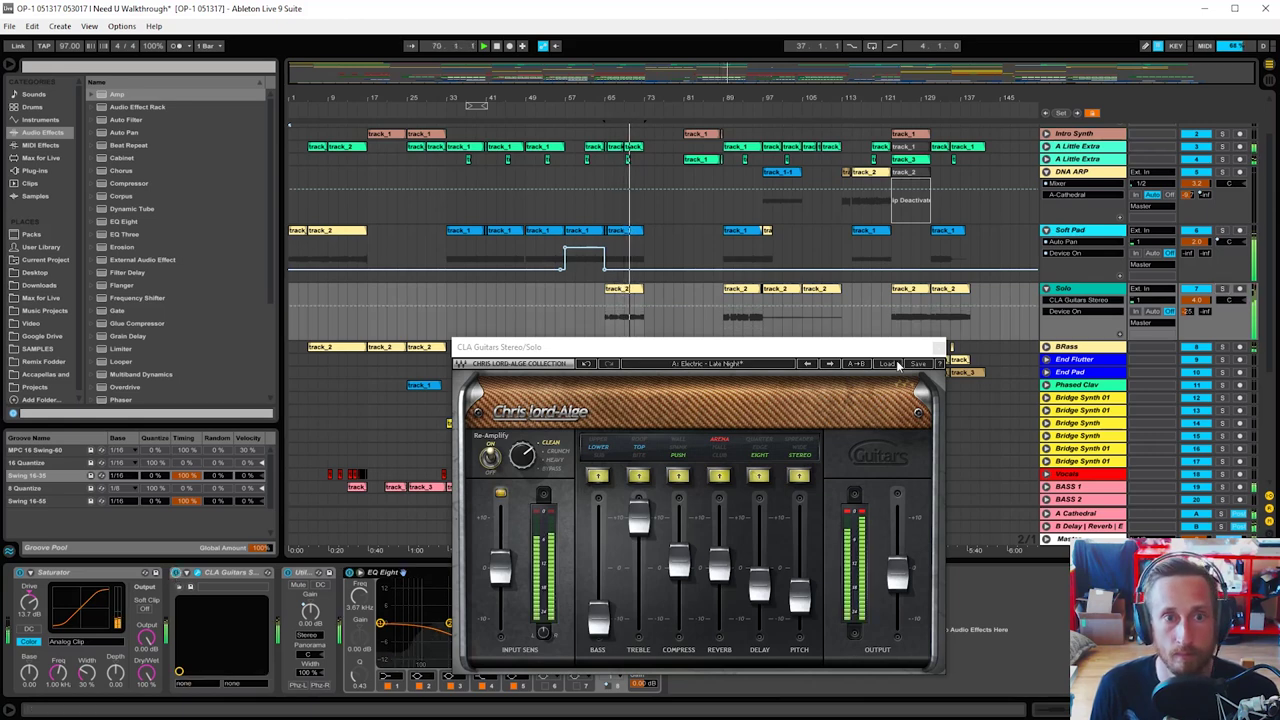
{"action": "left_click", "coordinate": [938, 349]}
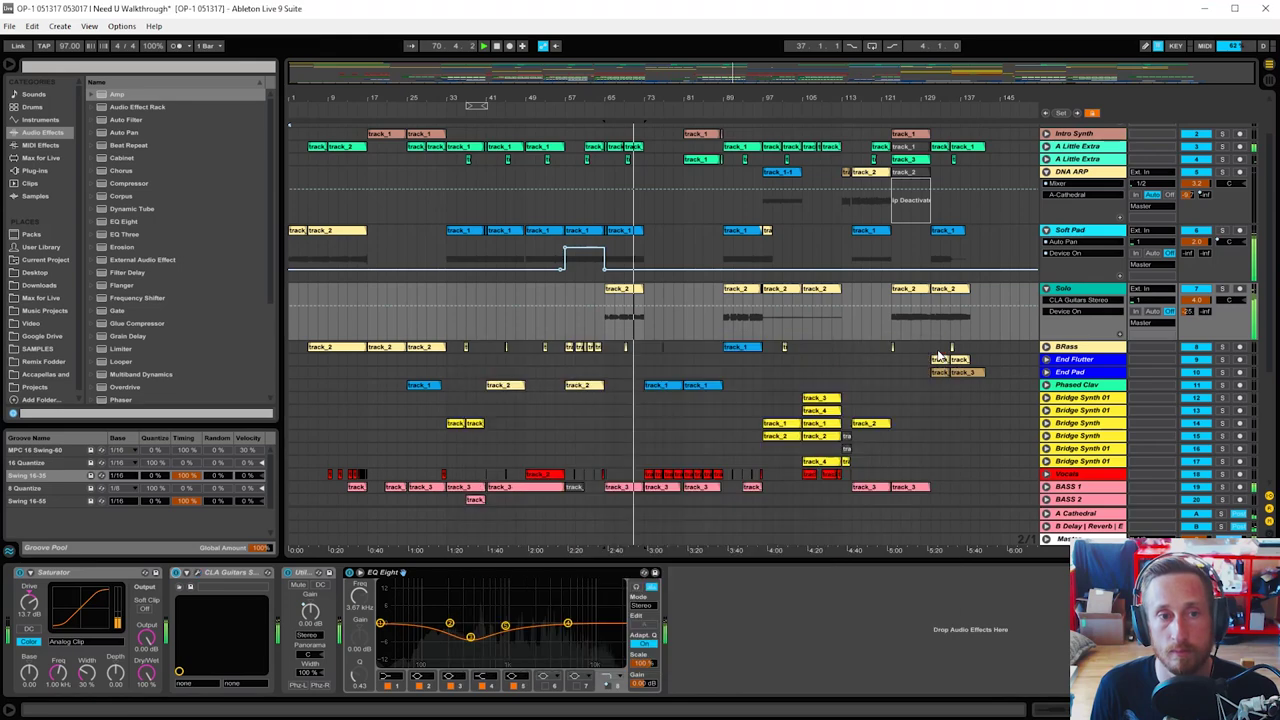
Step: Play the BRass track's bar 89 clip in solo, and examine its Compressor and Ample Space Delay
{"action": "left_click", "coordinate": [1082, 213]}
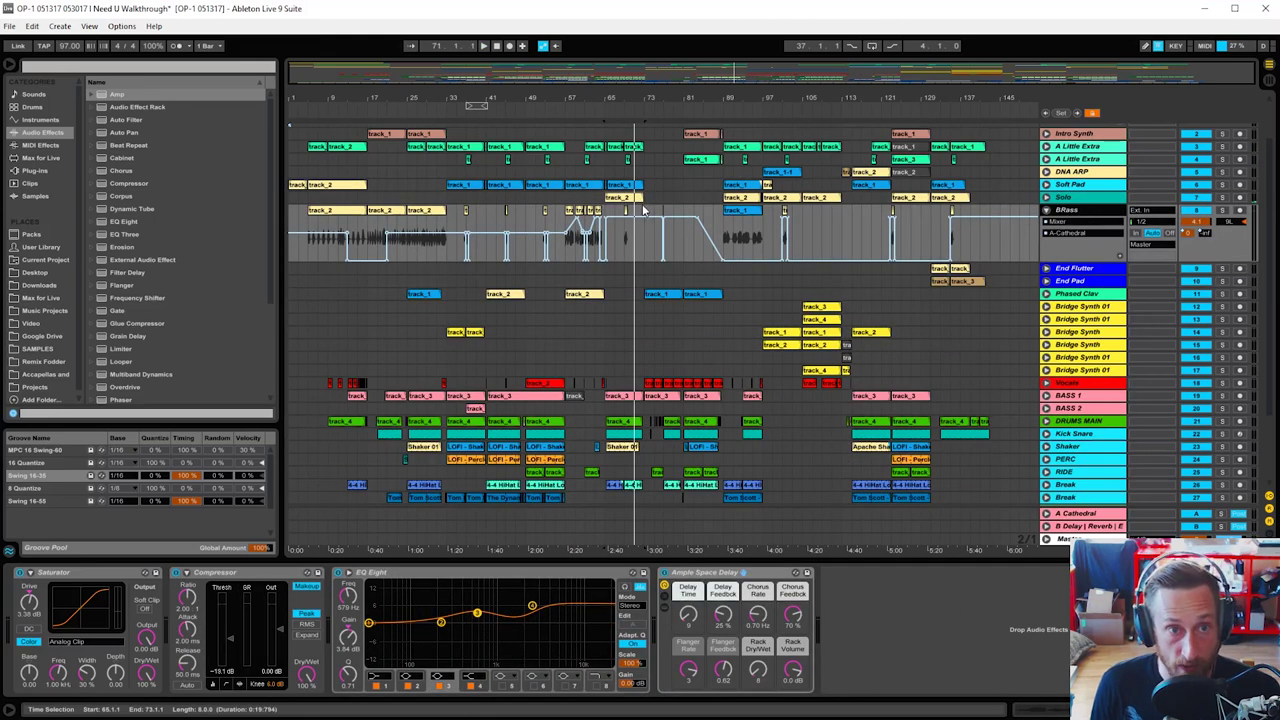
{"action": "left_click", "coordinate": [740, 210]}
{"action": "key", "text": "space"}
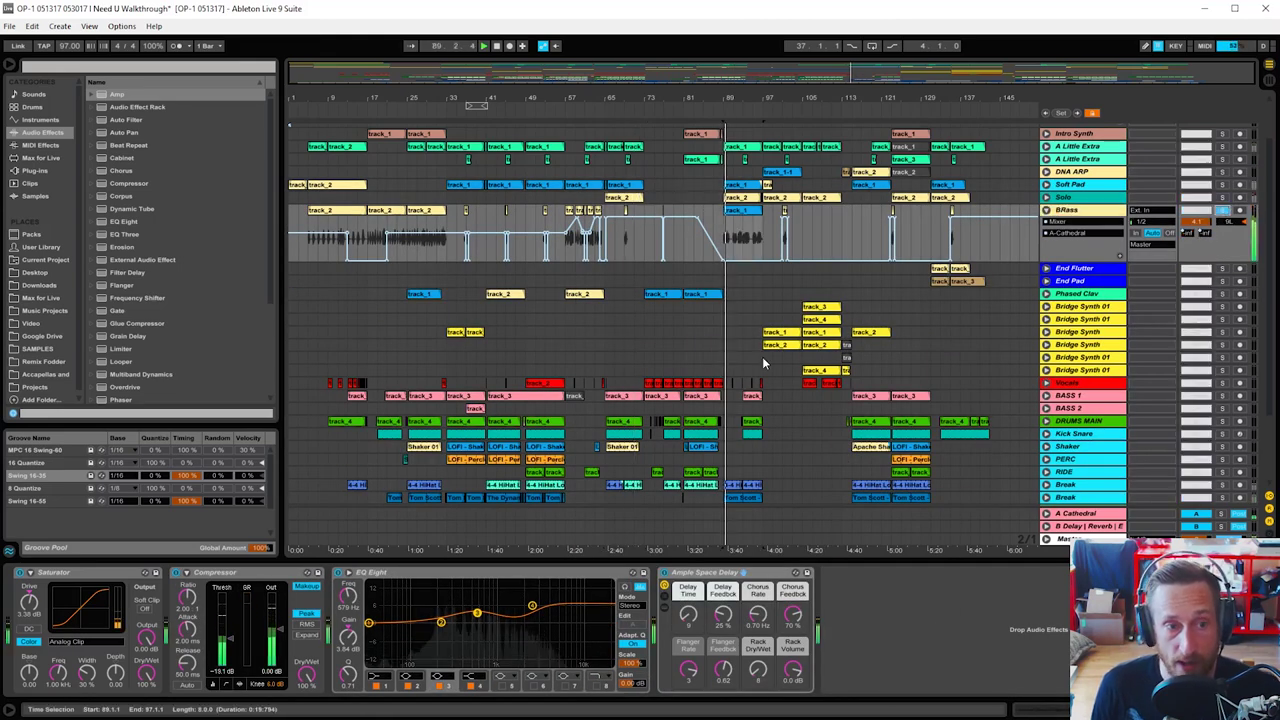
{"action": "left_click", "coordinate": [236, 577]}
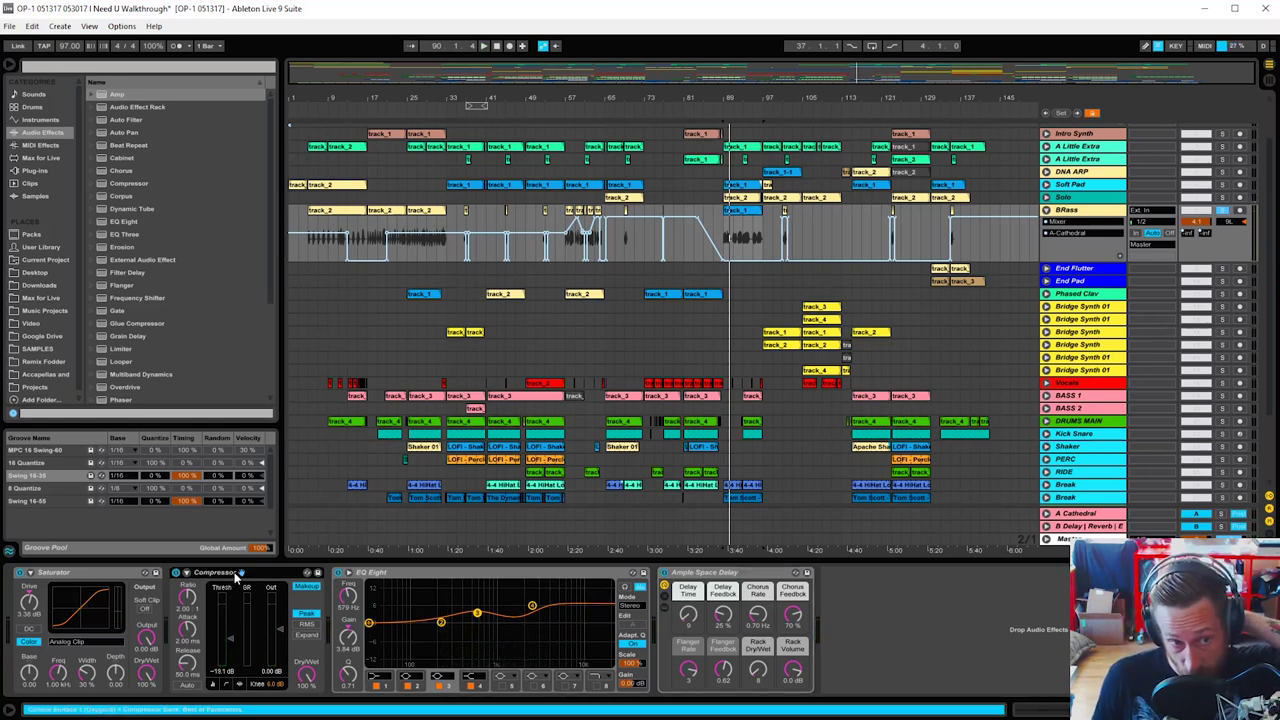
{"action": "left_click", "coordinate": [708, 576]}
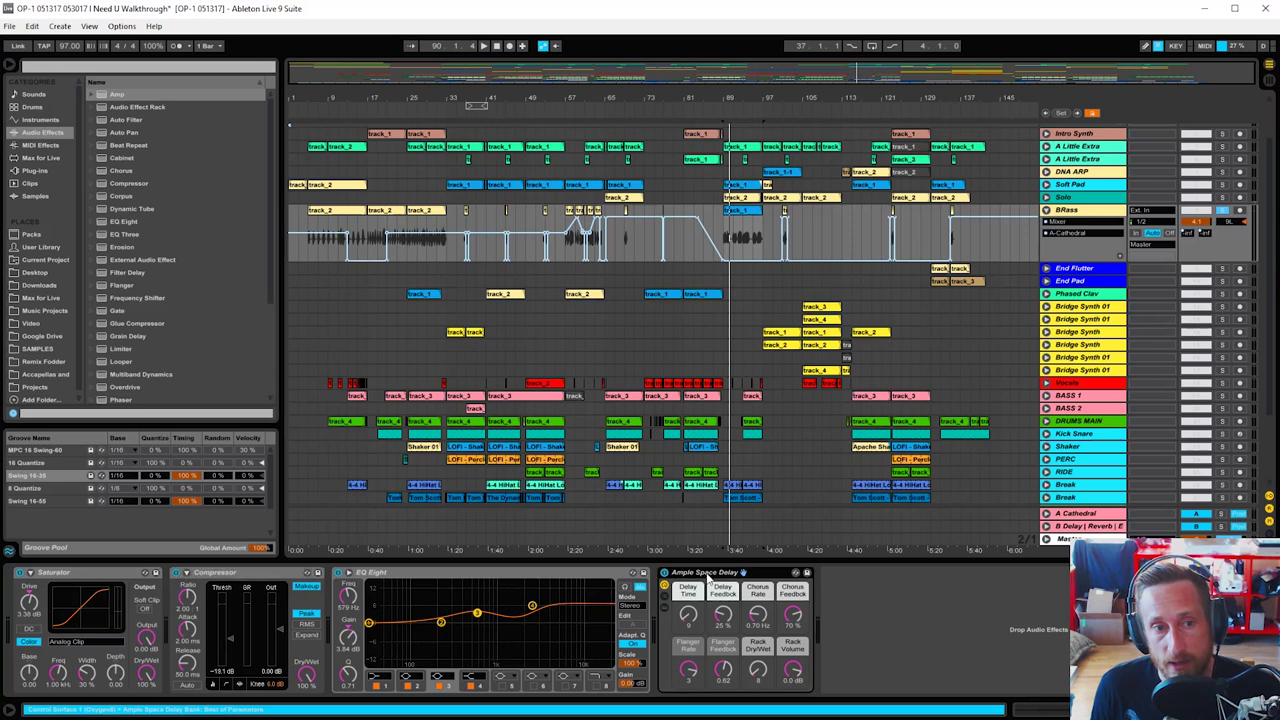
{"action": "left_click", "coordinate": [664, 578]}
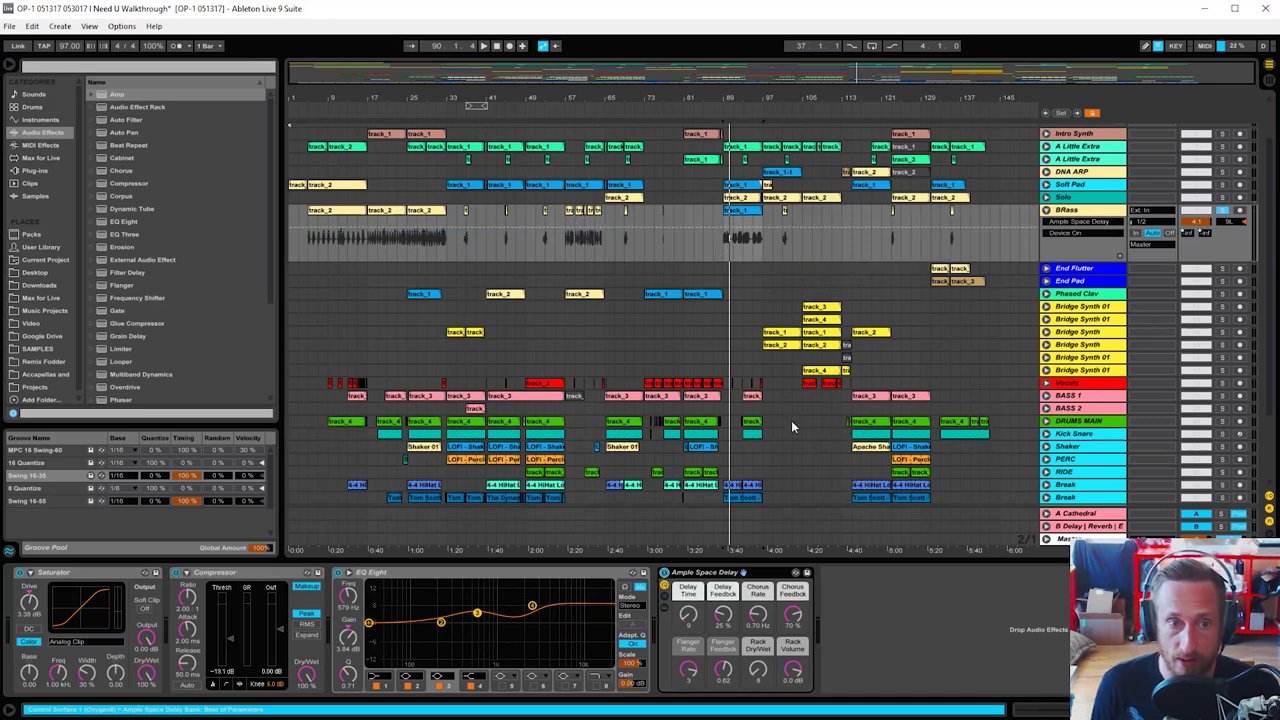
Step: Raise Ample Space Delay's Rack Dry/Wet to 127 on BRass during playback, and undo the change
{"action": "key", "text": "space"}
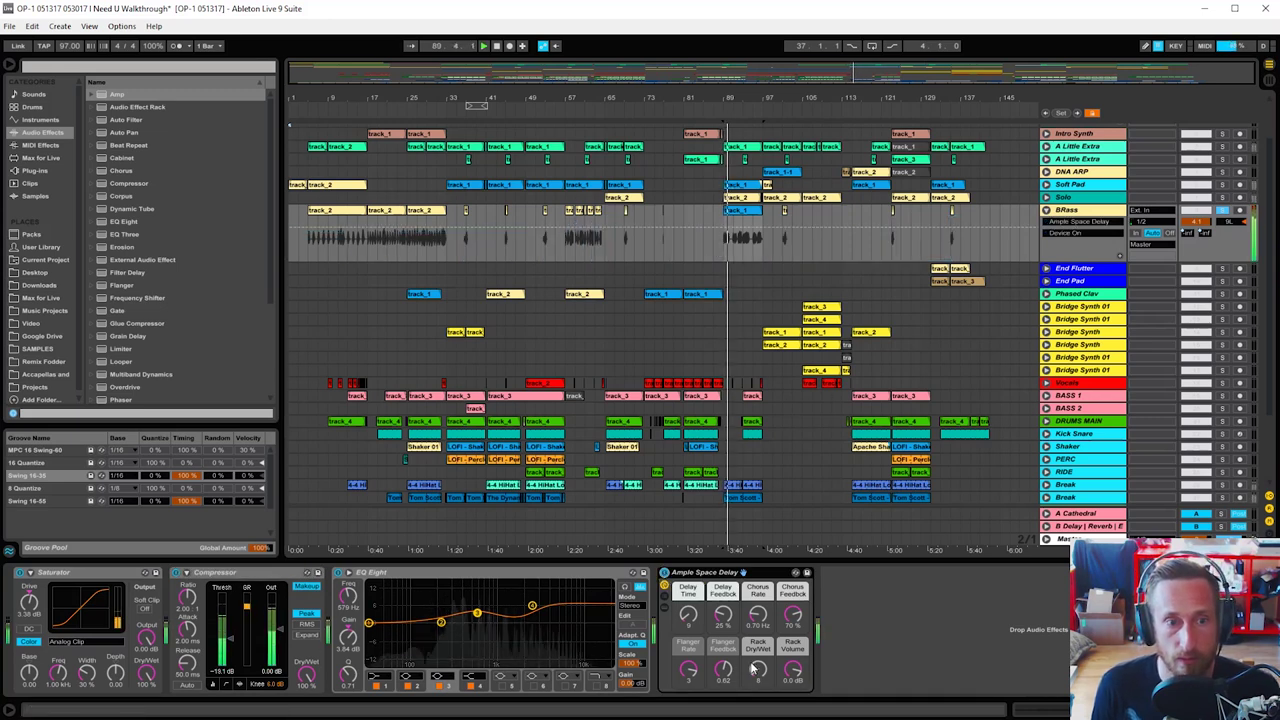
{"action": "left_click_drag", "start_coordinate": [757, 670], "coordinate": [743, 612]}
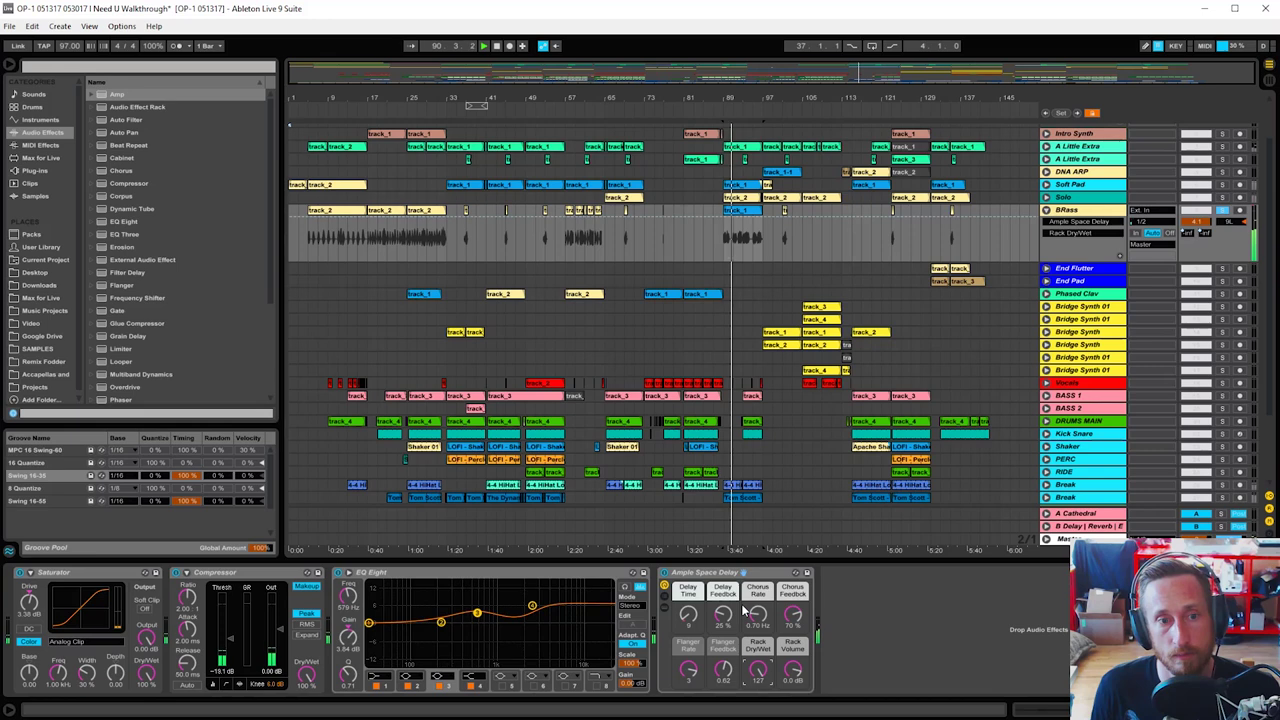
{"action": "key", "text": "ctrl+z"}
Step: Locate the Ample Space Delay.adg preset in the Space folder of the Audio Effect Rack presets
{"action": "left_click", "coordinate": [730, 574]}
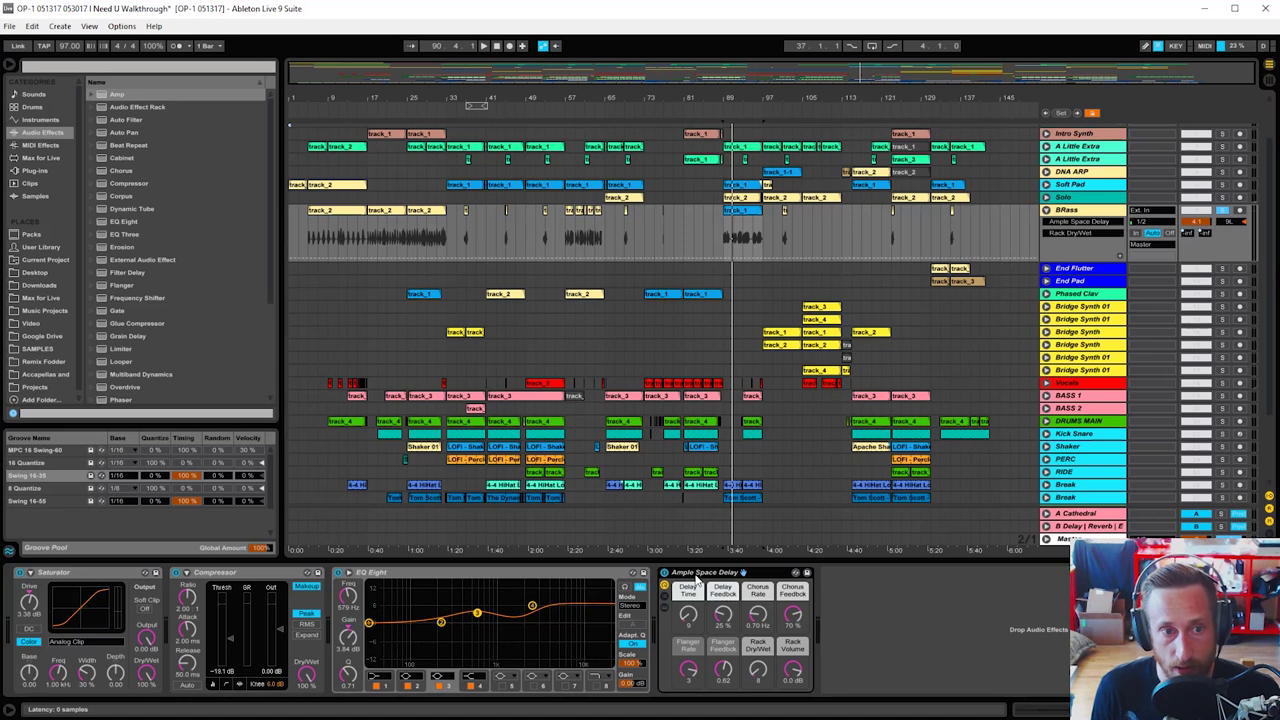
{"action": "left_click", "coordinate": [163, 210]}
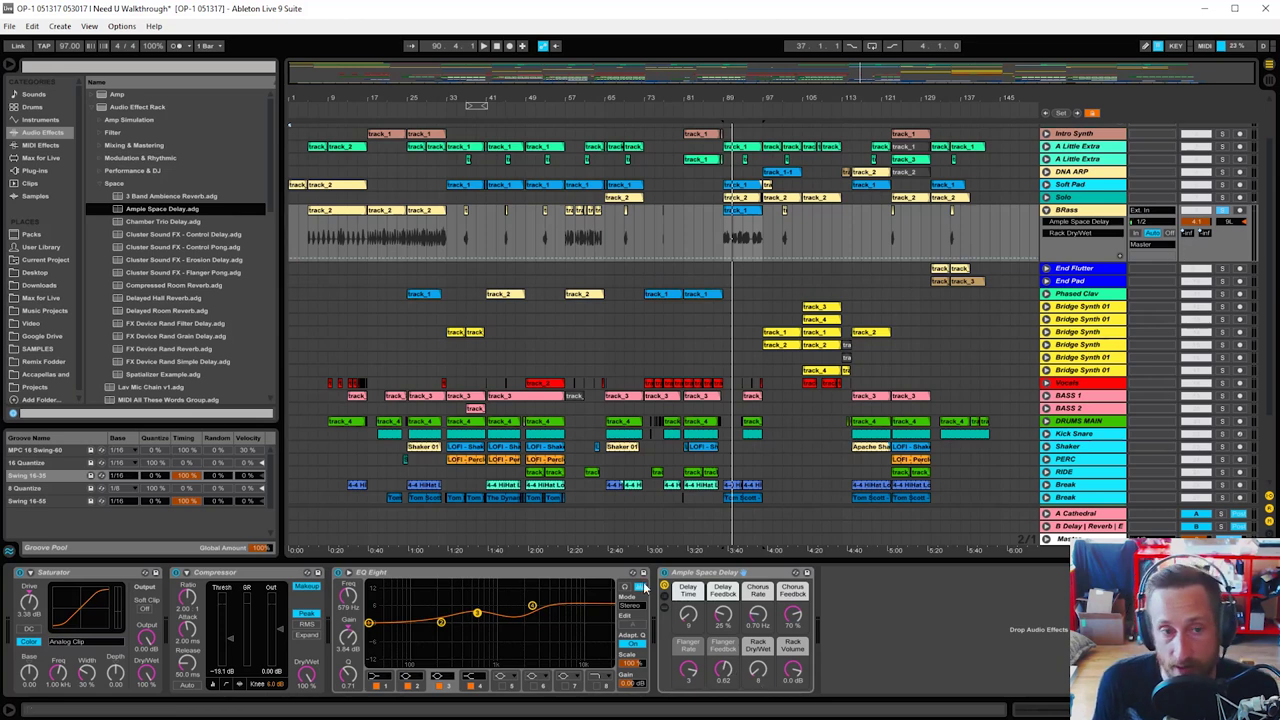
{"action": "left_click", "coordinate": [712, 578]}
Step: Replay the soloed BRass clip from bar 89, bypassing and re-enabling Ample Space Delay to compare the sound
{"action": "key", "text": "space"}
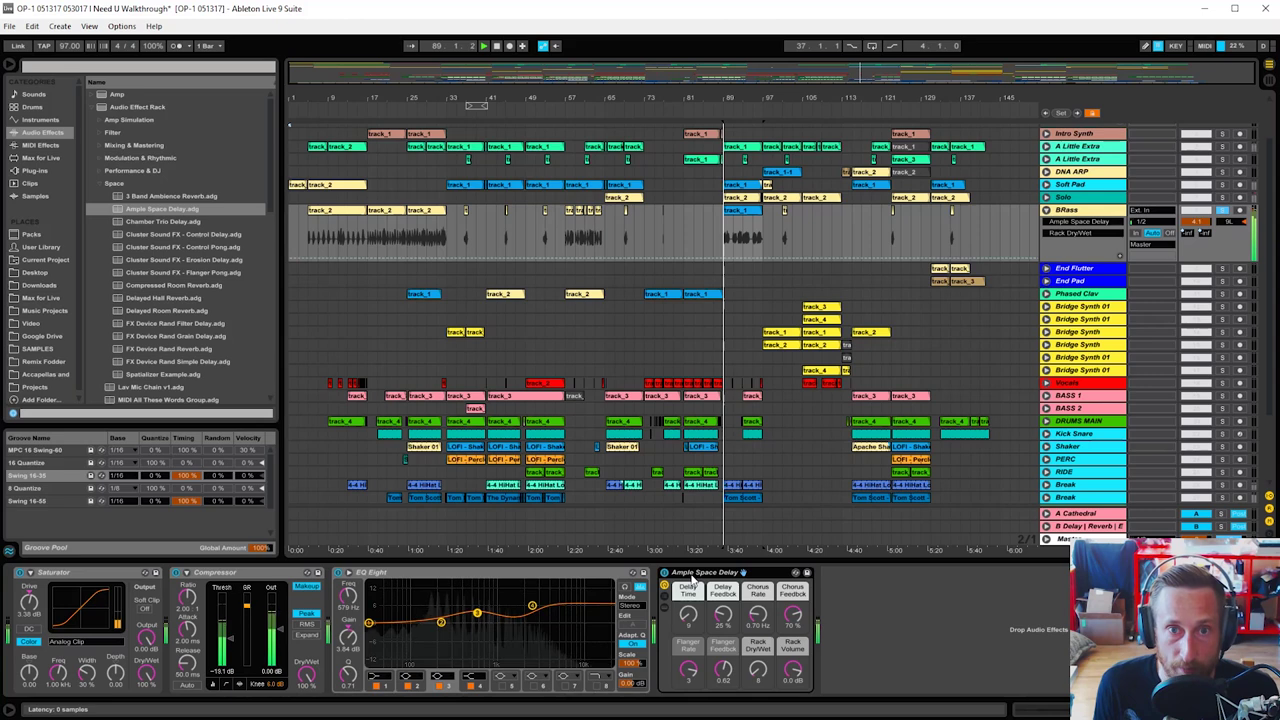
{"action": "left_click", "coordinate": [665, 574]}
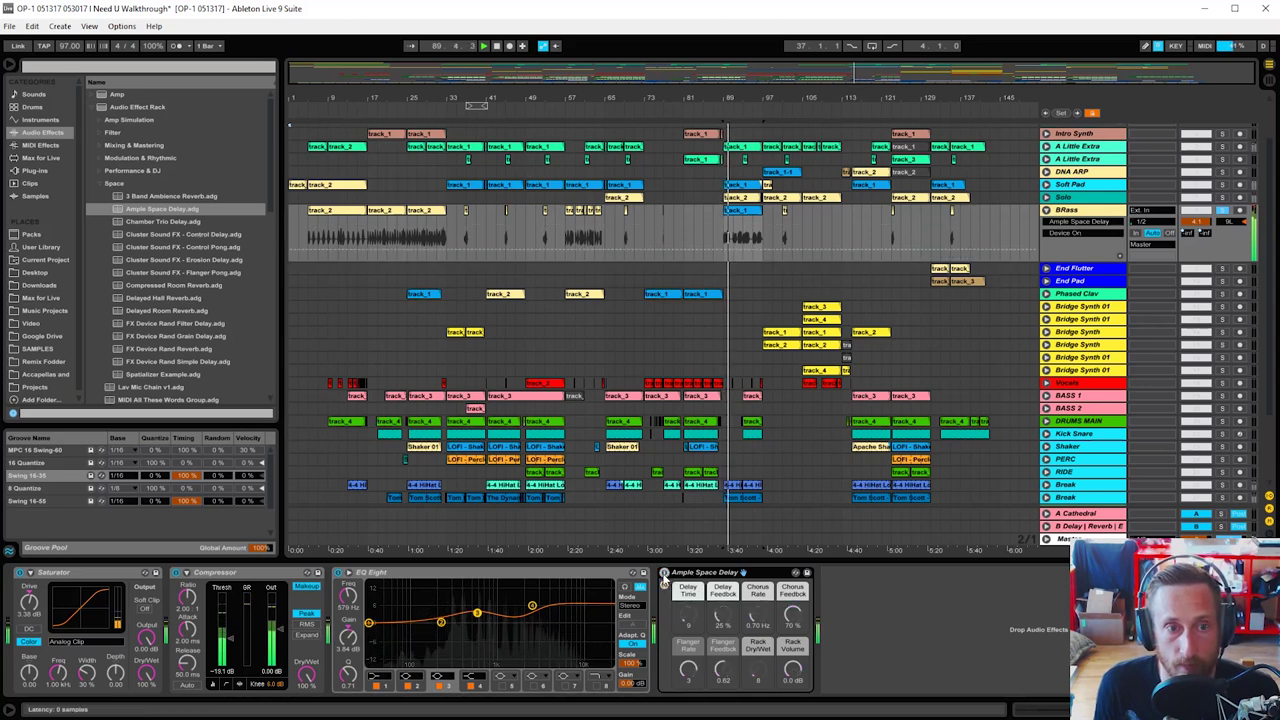
{"action": "left_click", "coordinate": [665, 574]}
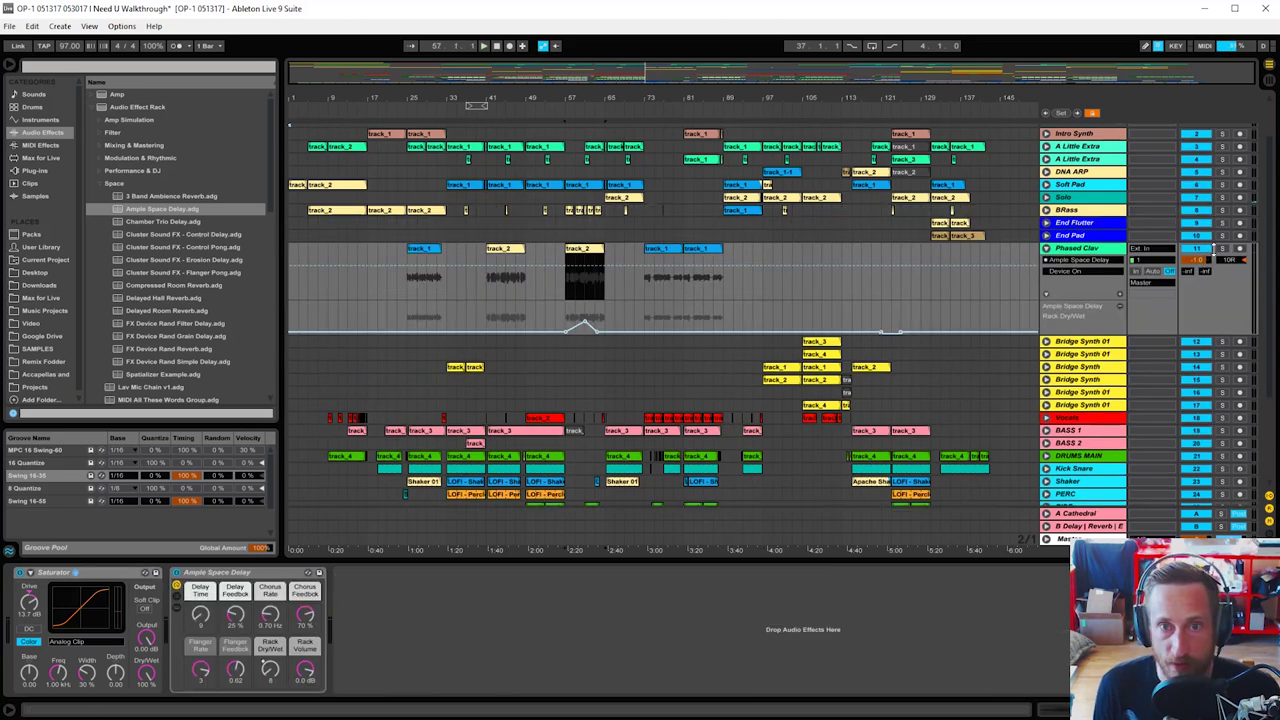
Step: Play the soloed Phased Clav from bar 57 with Ample Space Delay off and on, and show its Rack Dry/Wet automation
{"action": "key", "text": "space"}
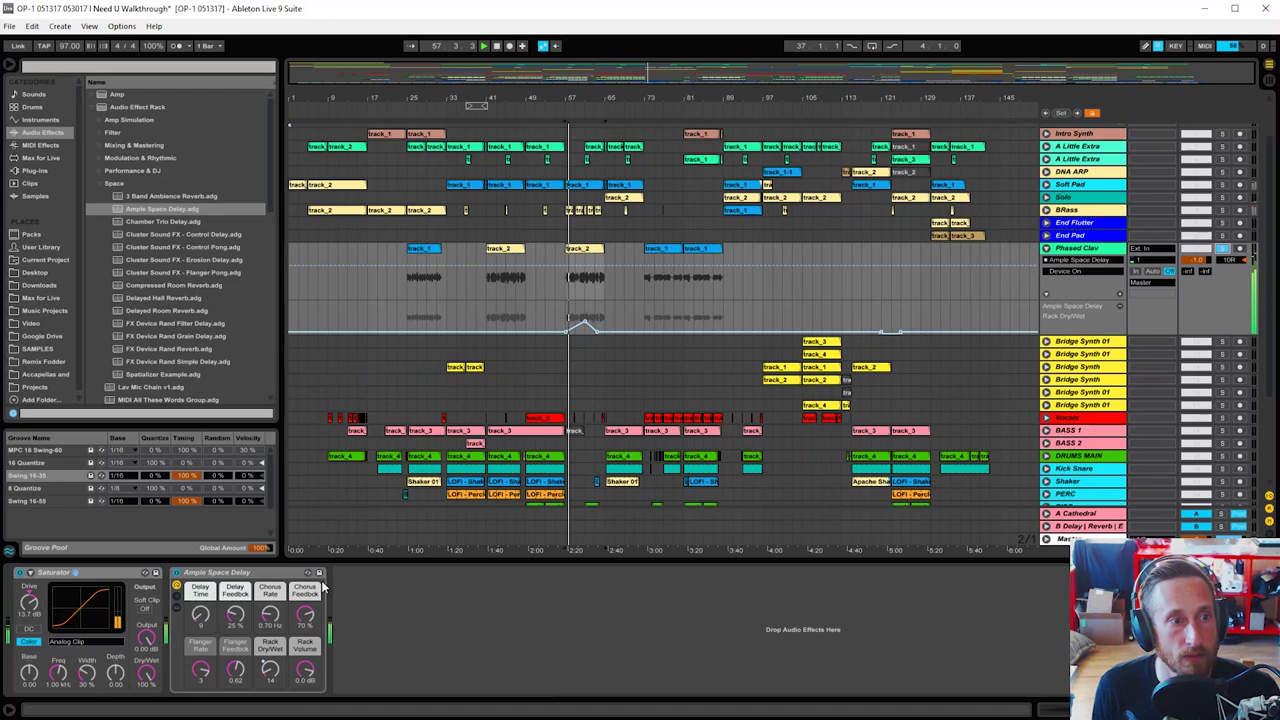
{"action": "left_click", "coordinate": [176, 573]}
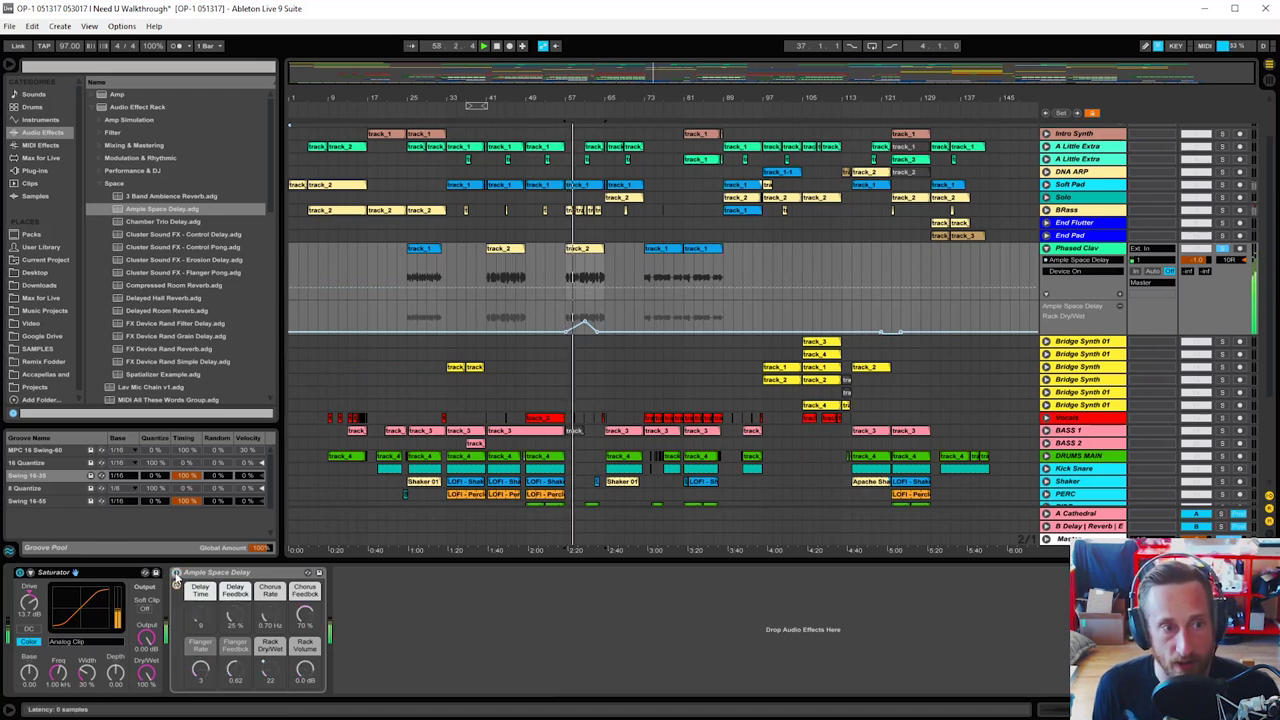
{"action": "left_click", "coordinate": [176, 573]}
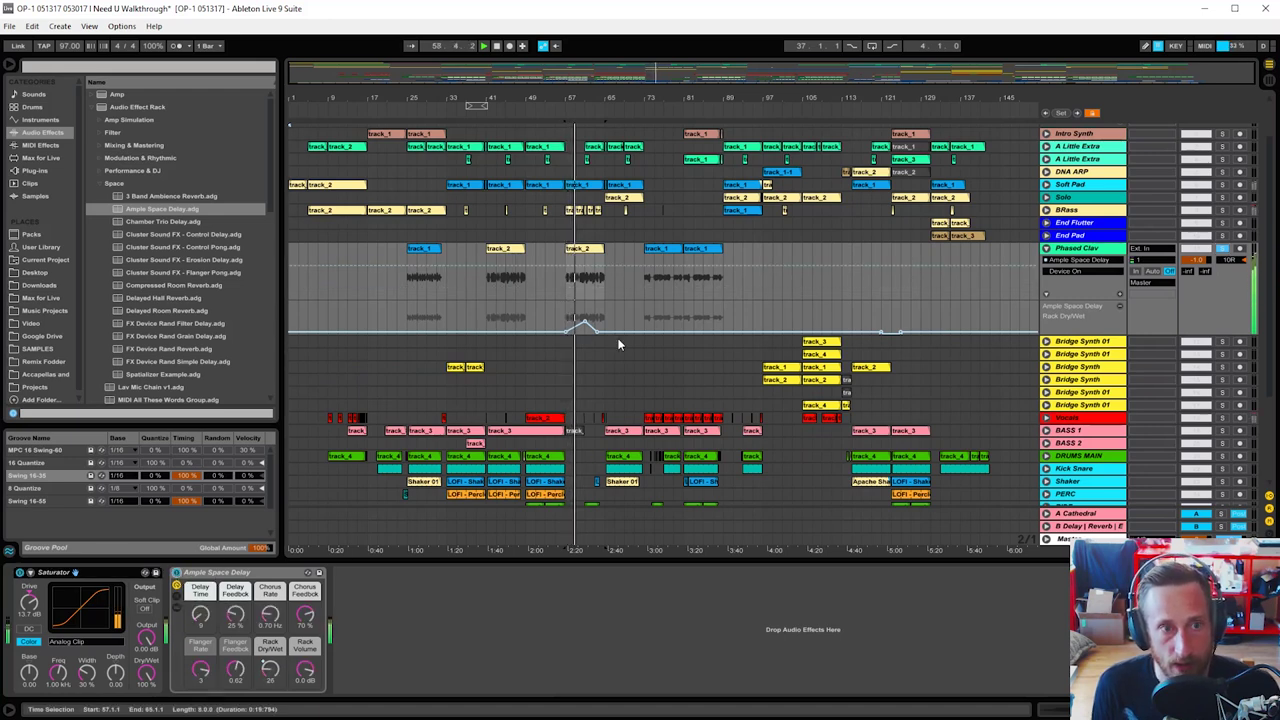
{"action": "right_click", "coordinate": [268, 668]}
{"action": "left_click", "coordinate": [465, 589]}
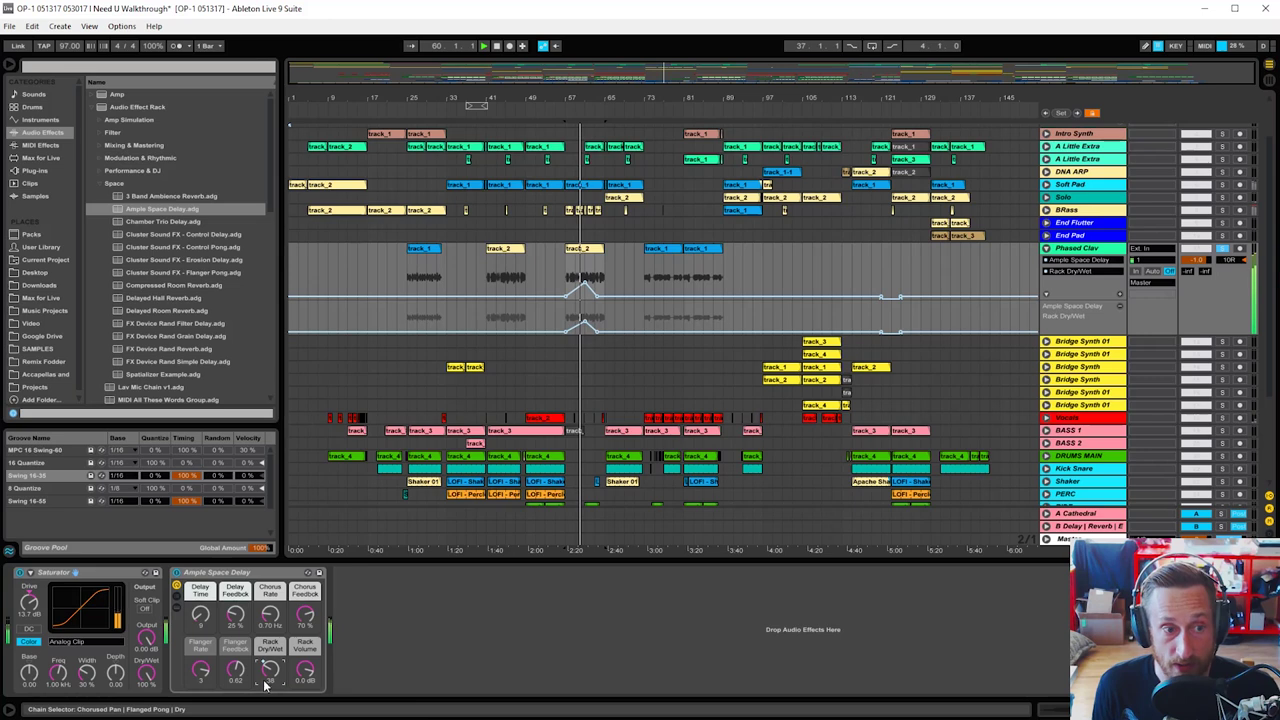
Step: Audition the Phased Clav clips at bars 73 and 81 in solo
{"action": "left_click", "coordinate": [662, 256]}
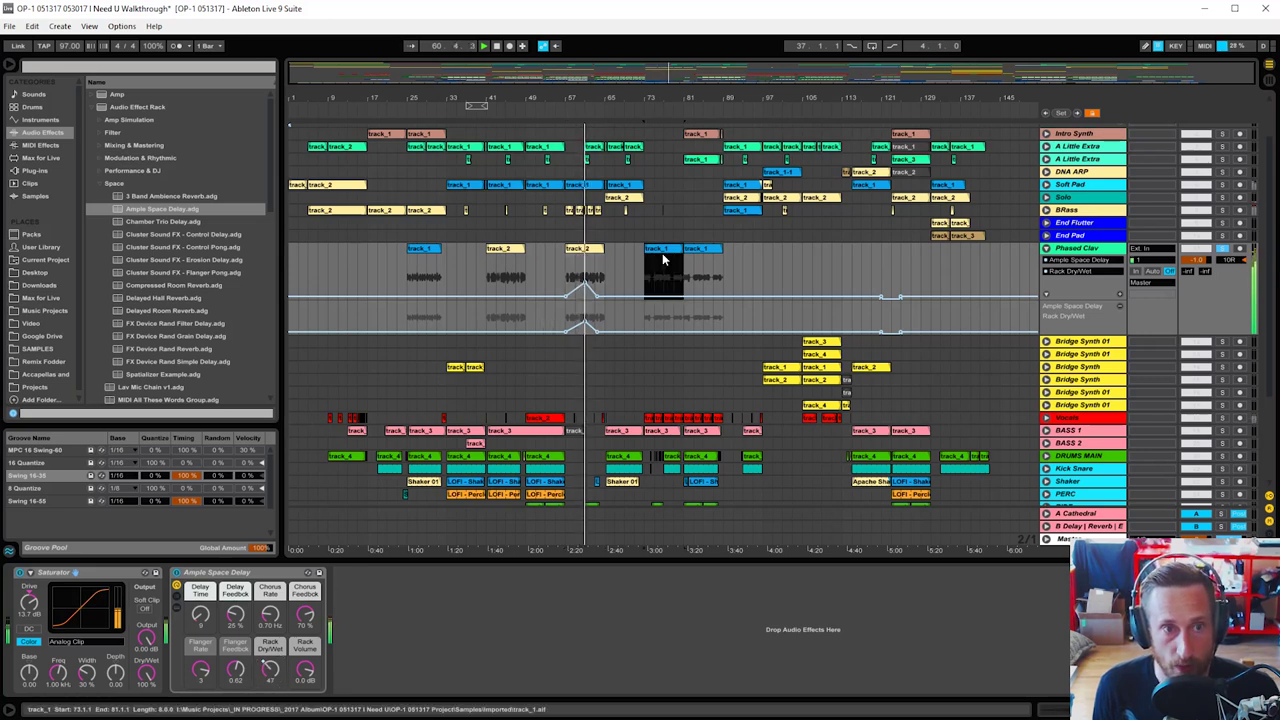
{"action": "key", "text": "space"}
{"action": "key", "text": "space"}
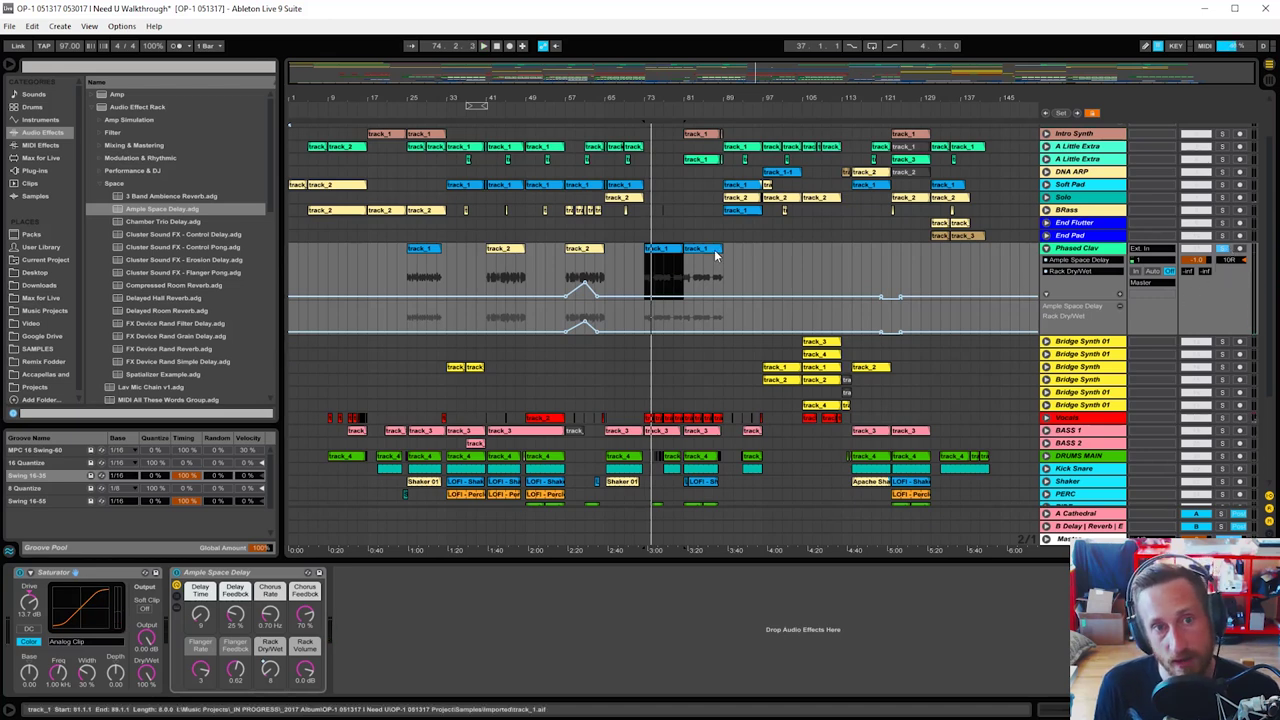
{"action": "left_click", "coordinate": [704, 250]}
{"action": "key", "text": "space"}
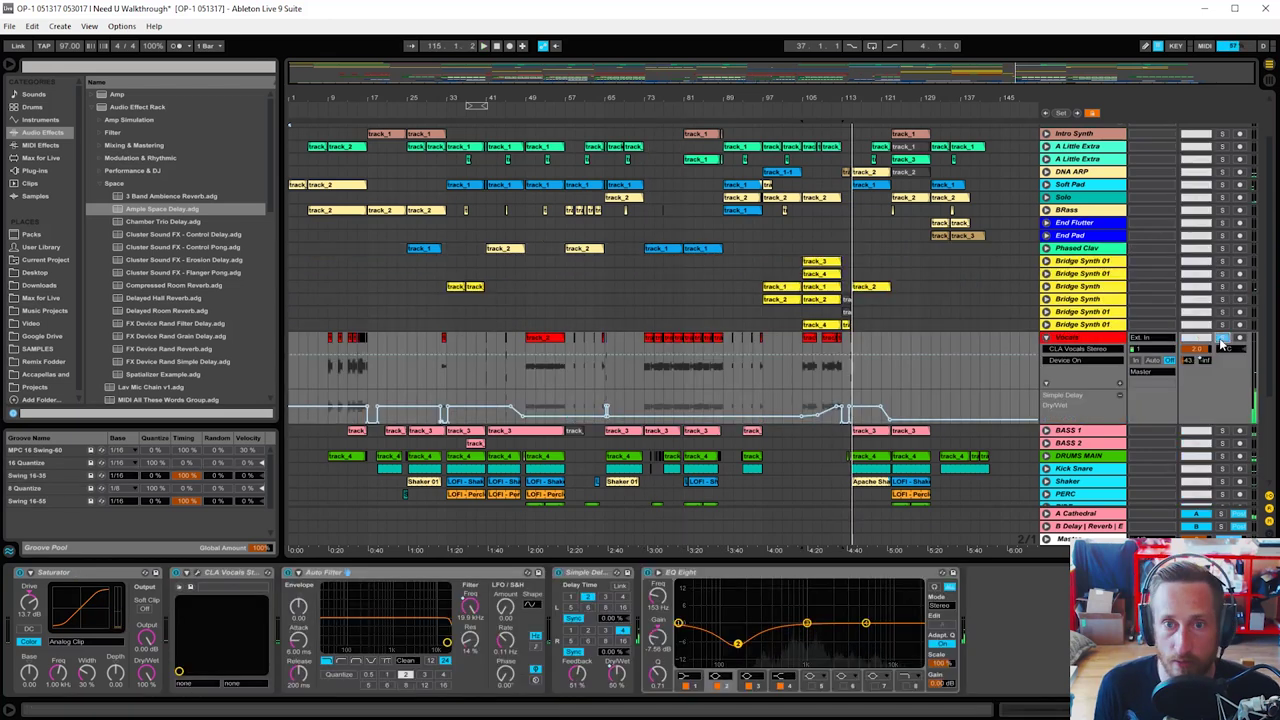
Step: Play the soloed Vocals track from bar 49, open the CLA Vocals Stereo window and toggle the plug-in to compare the sound
{"action": "left_click", "coordinate": [536, 372]}
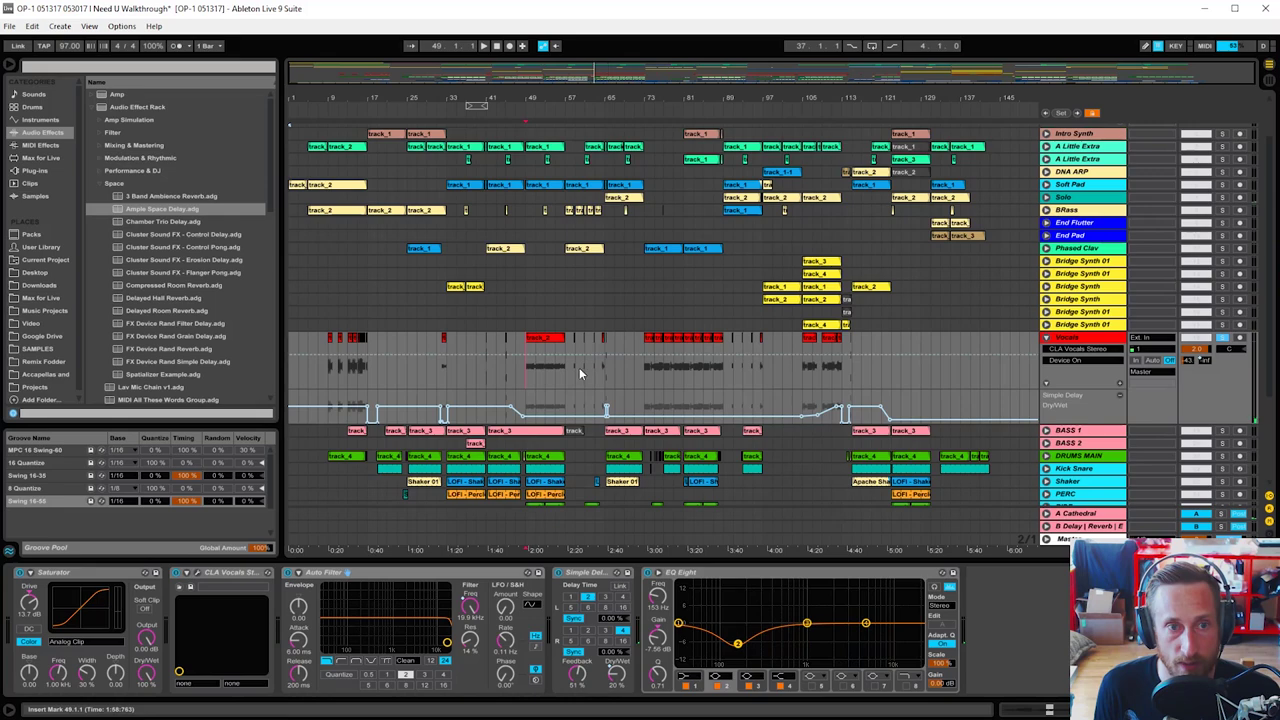
{"action": "key", "text": "space"}
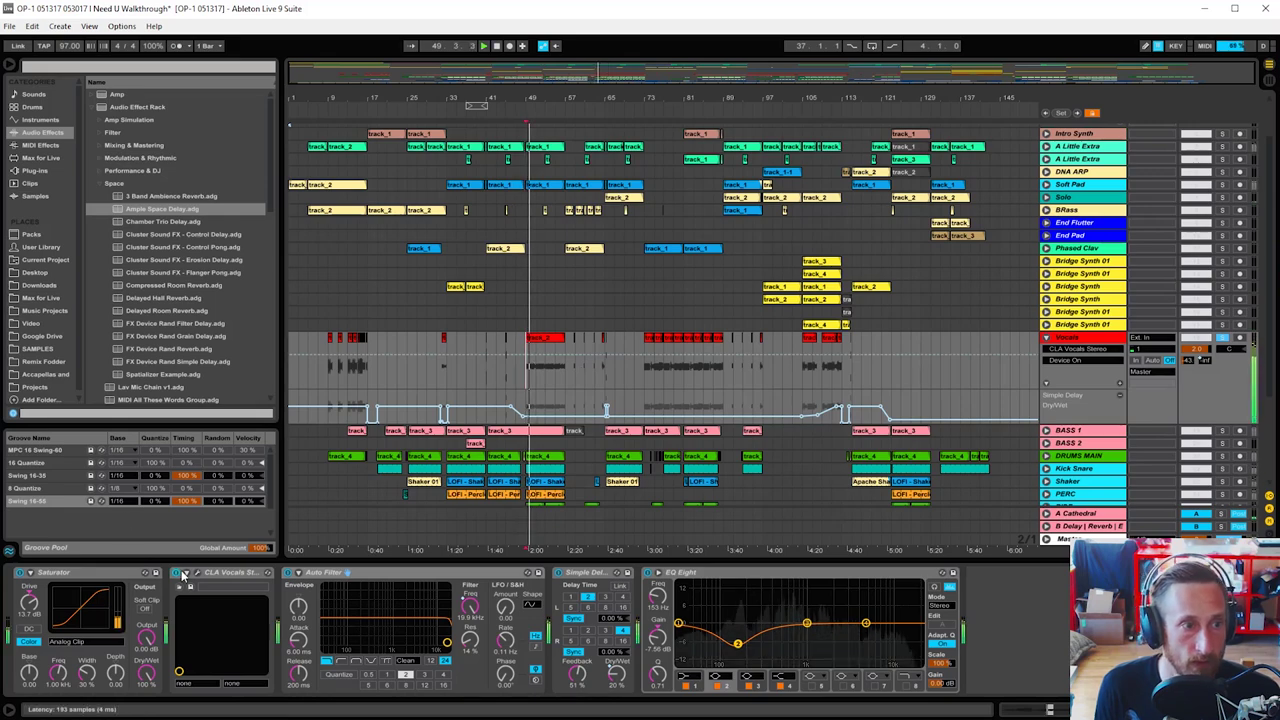
{"action": "left_click", "coordinate": [182, 576]}
{"action": "left_click_drag", "start_coordinate": [727, 320], "coordinate": [325, 166]}
{"action": "left_click", "coordinate": [178, 576]}
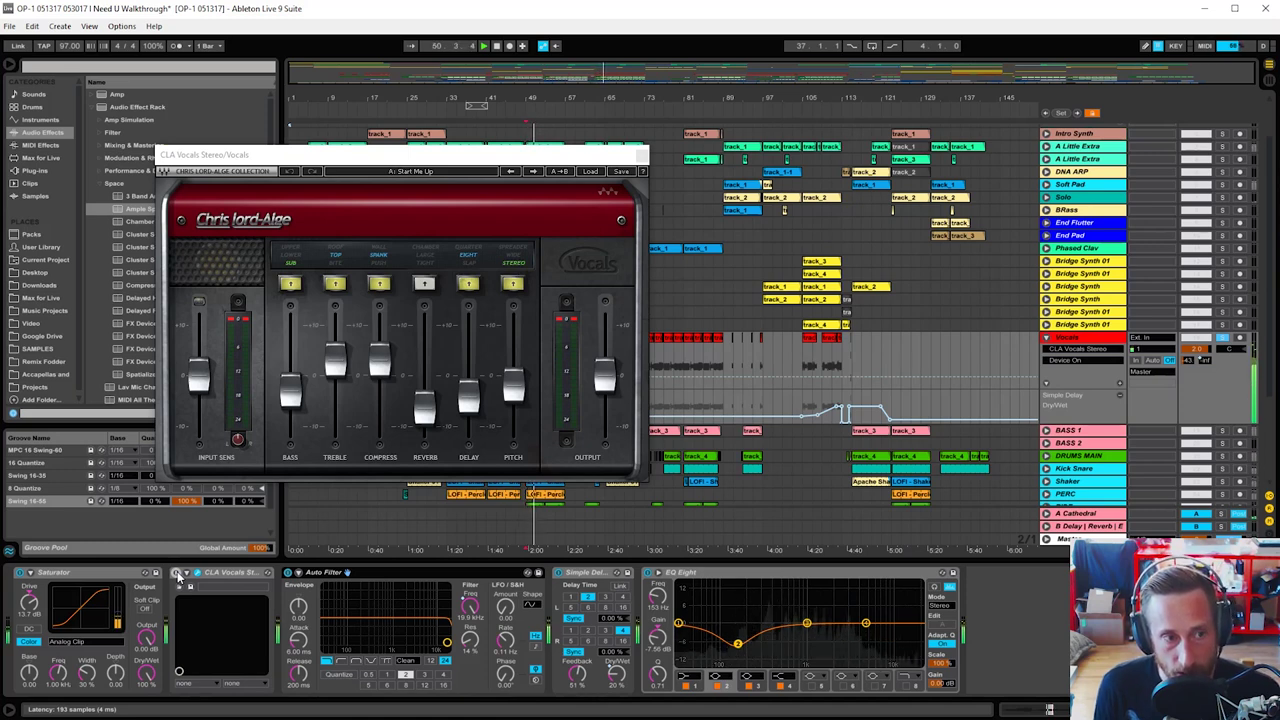
Step: Show the Auto Filter frequency automation on the Vocals track, and examine the filter setting at bar 9
{"action": "left_click", "coordinate": [440, 572]}
{"action": "right_click", "coordinate": [476, 606]}
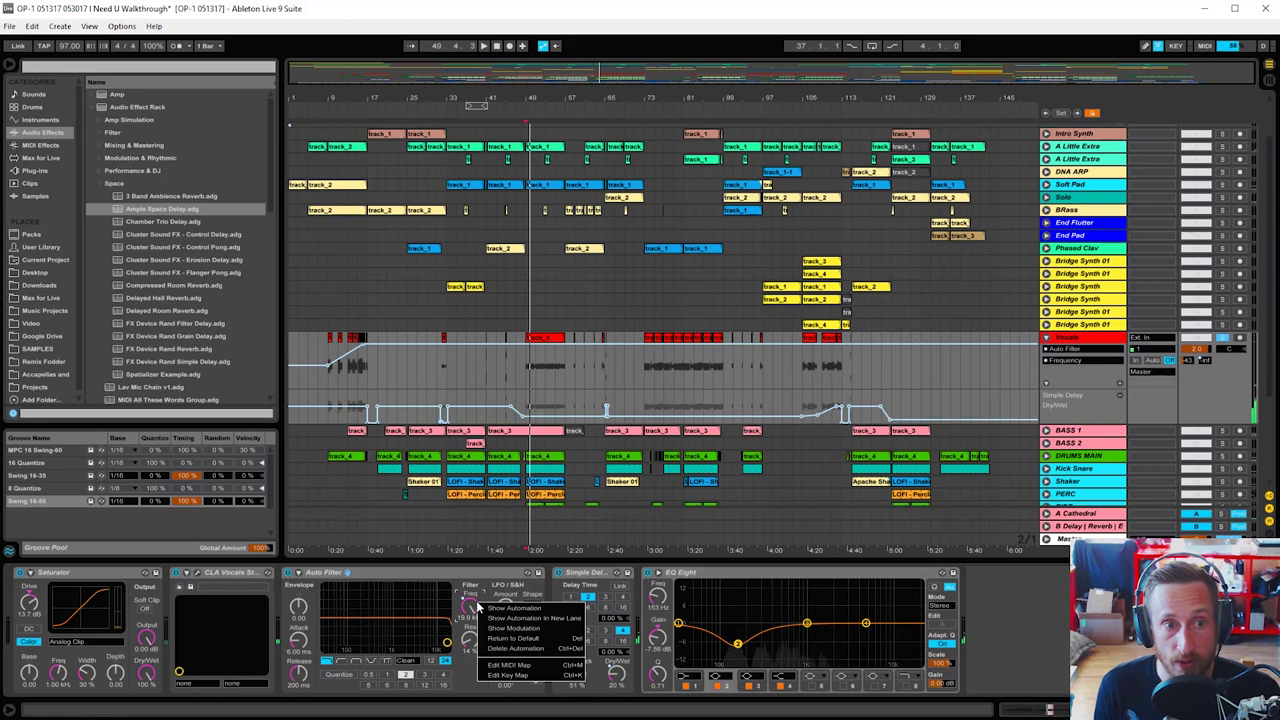
{"action": "left_click", "coordinate": [330, 378]}
{"action": "left_click", "coordinate": [330, 378]}
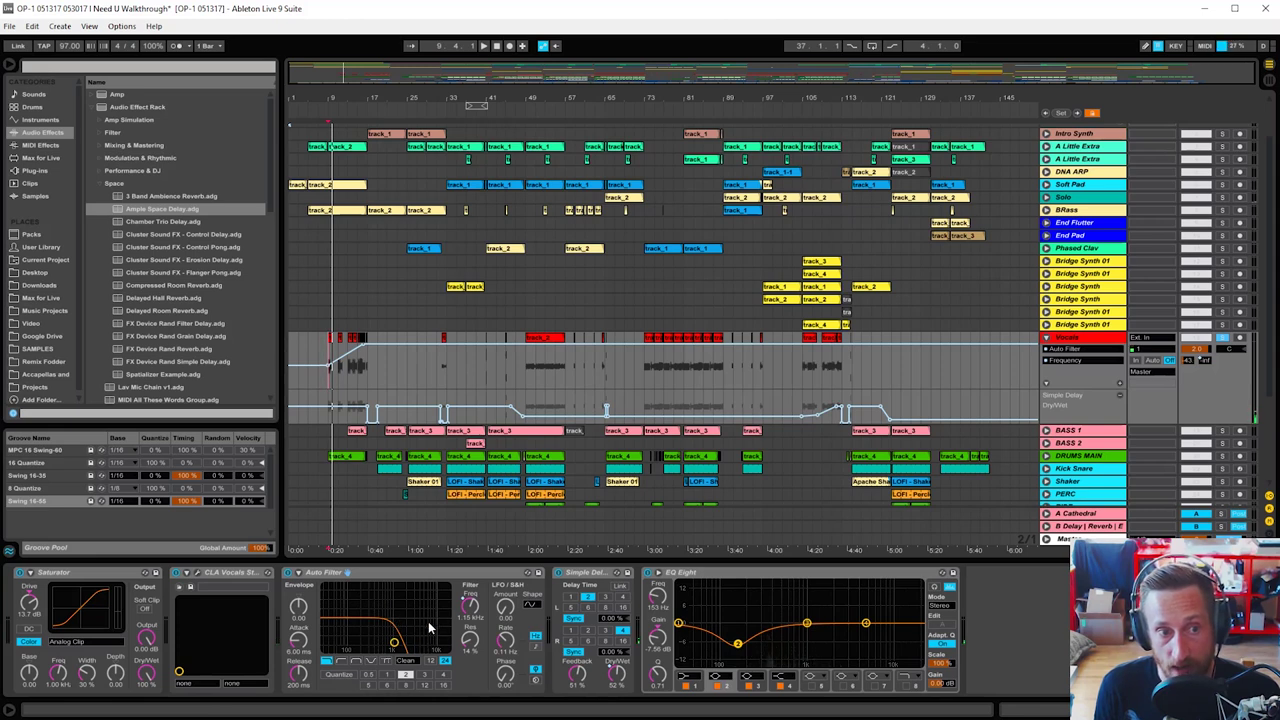
{"action": "right_click", "coordinate": [476, 602]}
{"action": "left_click", "coordinate": [489, 607]}
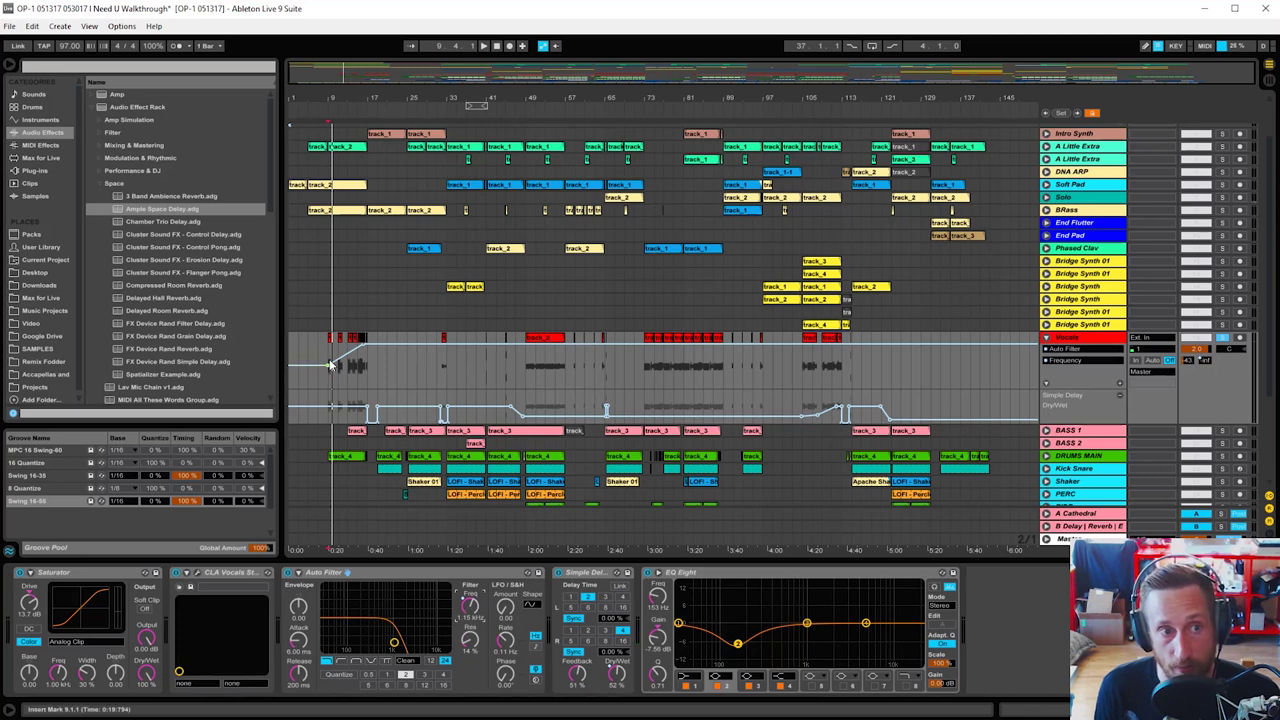
Step: Play the soloed Vocals from bars 14, 9 and 13 to hear the Auto Filter frequency sweep
{"action": "left_click", "coordinate": [353, 379]}
{"action": "key", "text": "space"}
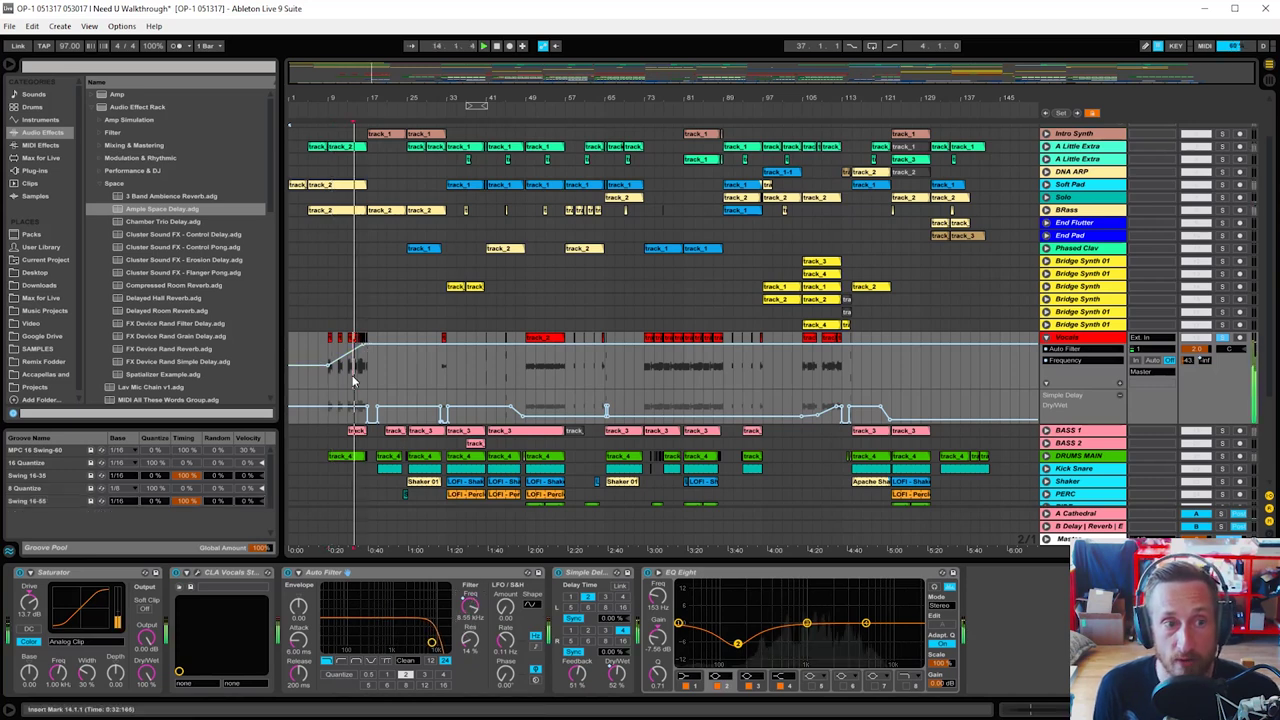
{"action": "left_click", "coordinate": [327, 379]}
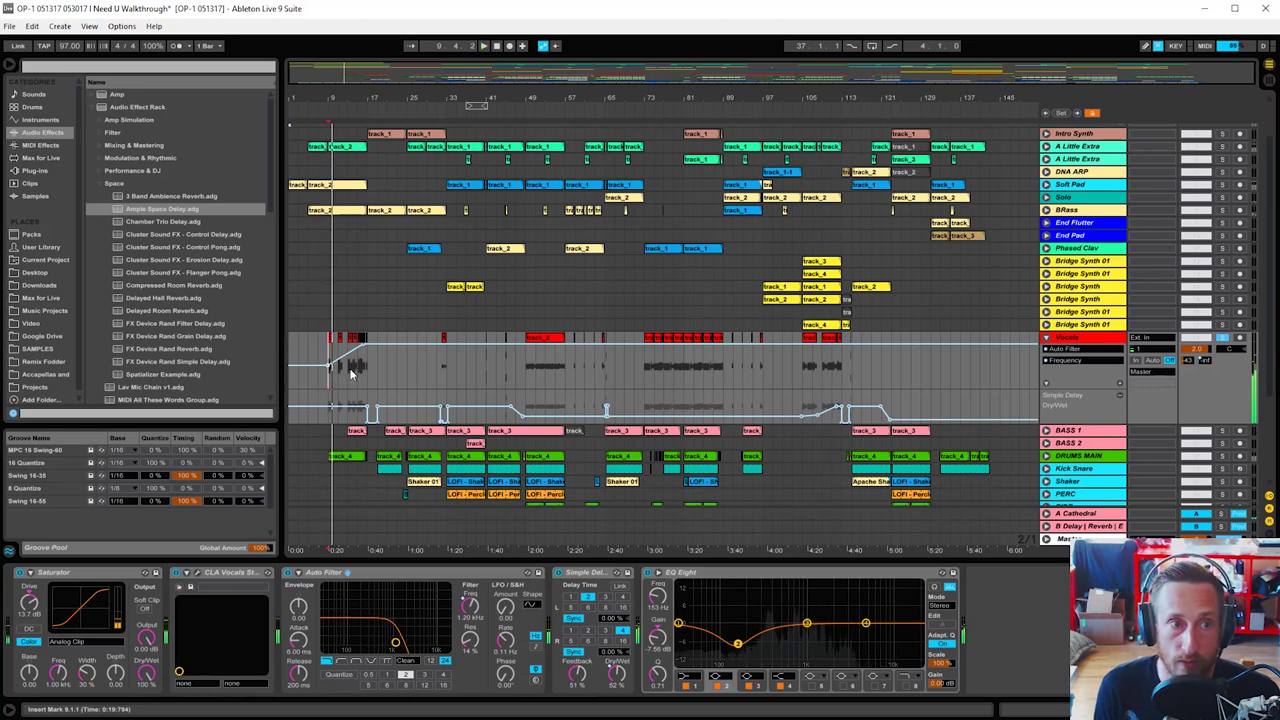
{"action": "left_click", "coordinate": [350, 373]}
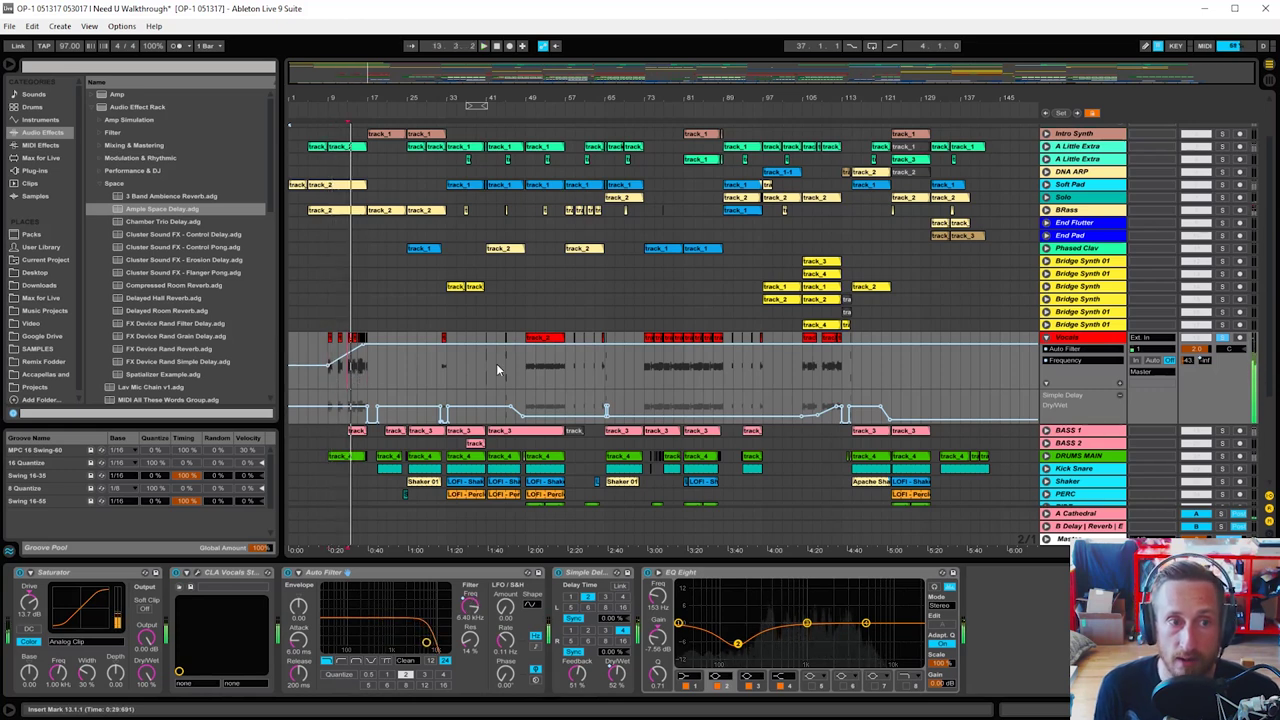
Step: Play the Vocals from bar 49, and show the automation of Simple Delay's Dry/Wet
{"action": "left_click", "coordinate": [525, 369]}
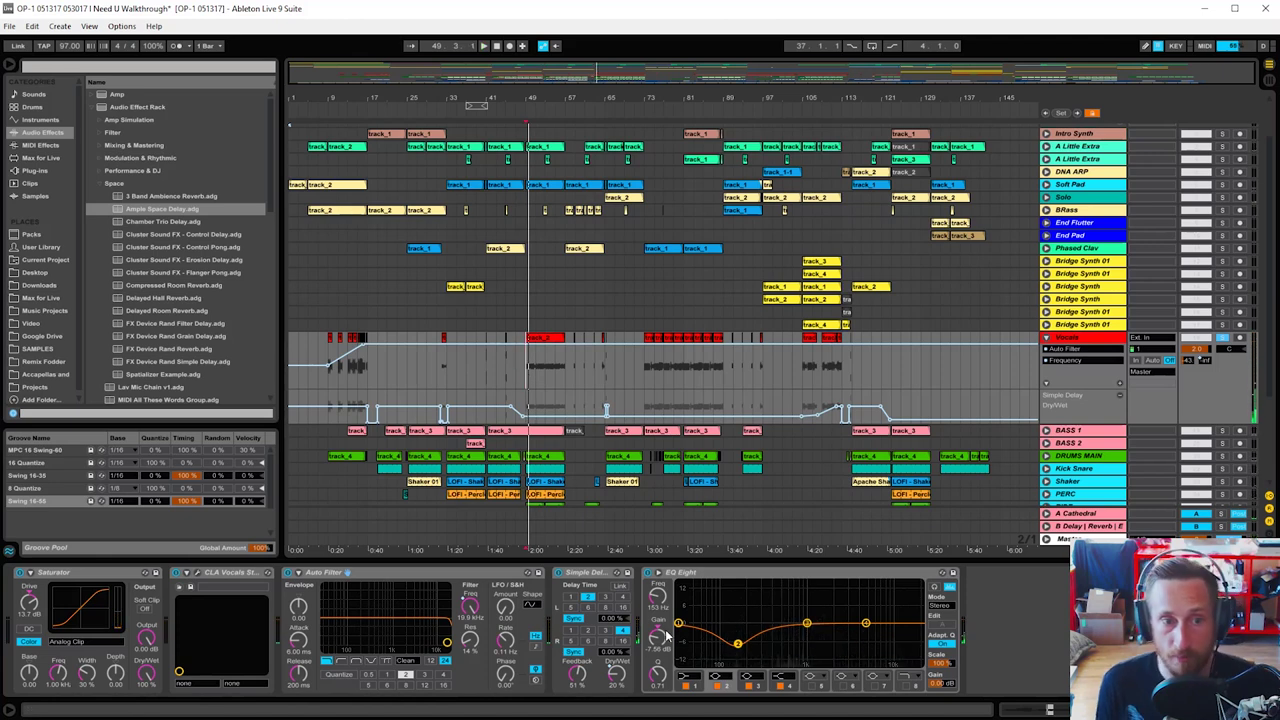
{"action": "right_click", "coordinate": [614, 676]}
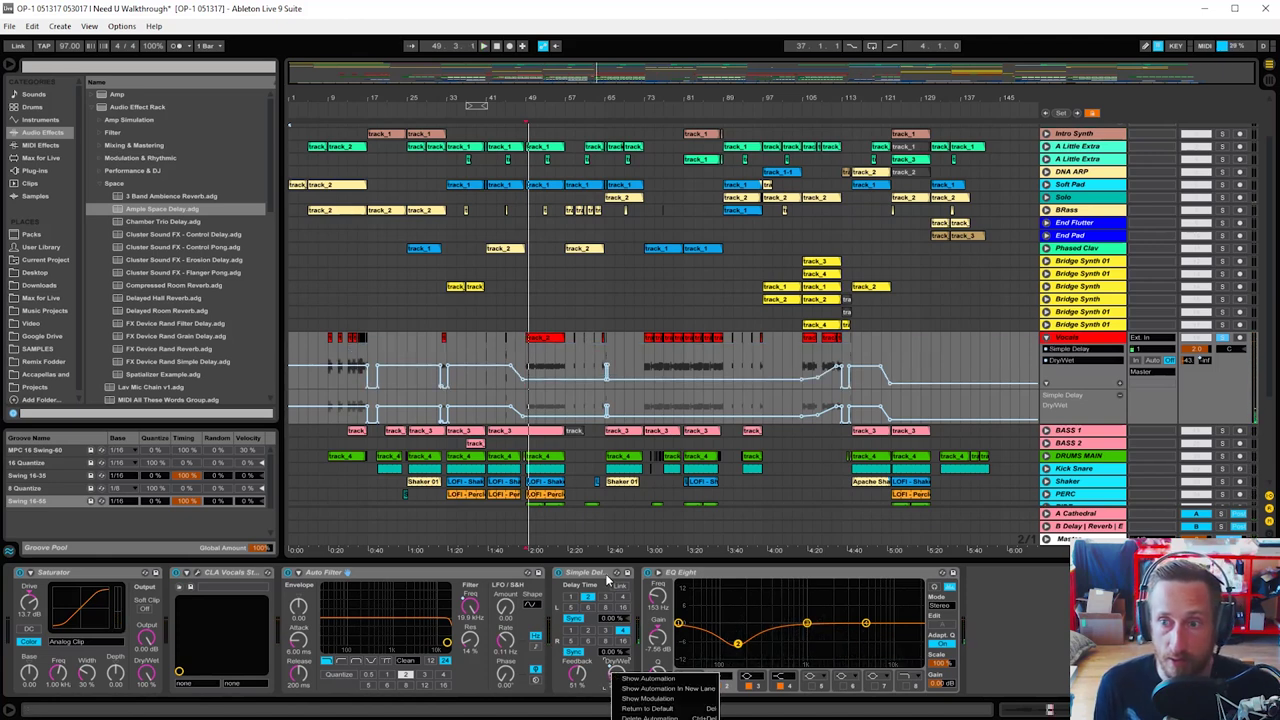
{"action": "left_click", "coordinate": [585, 470]}
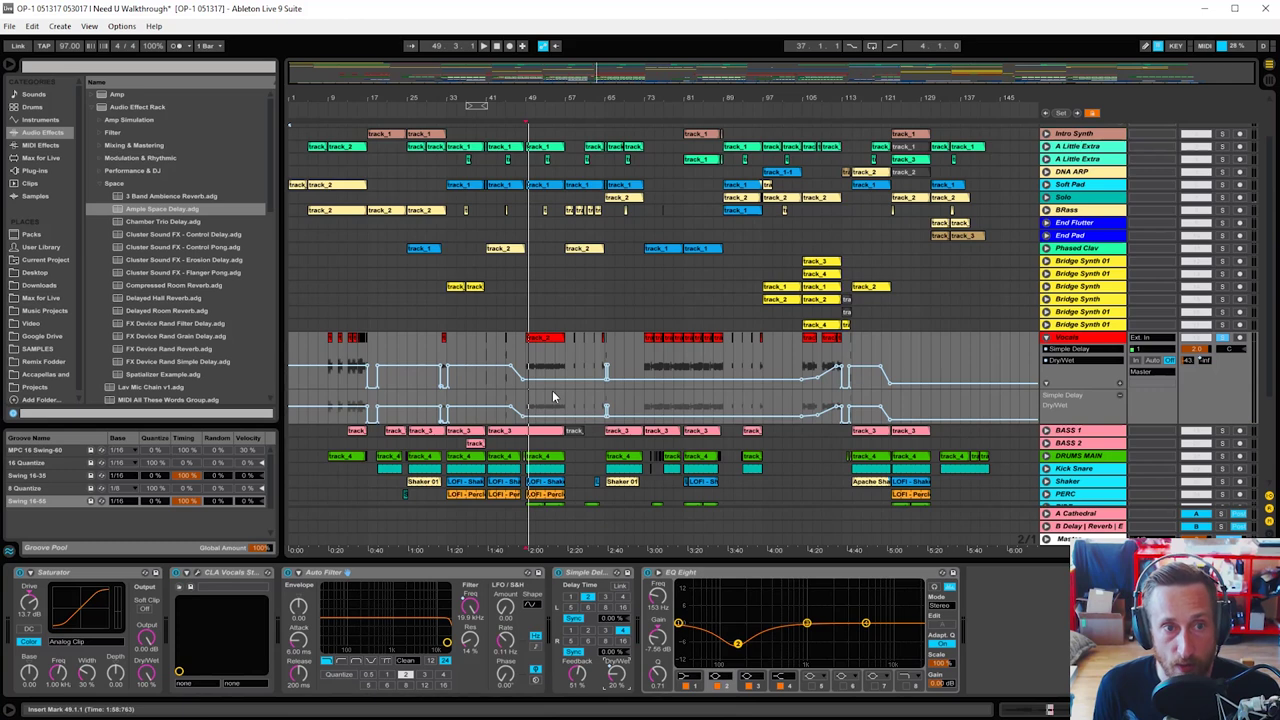
Step: Open the Vocals clip at bar 49 and examine the warp markers around its start up close
{"action": "left_click", "coordinate": [553, 340]}
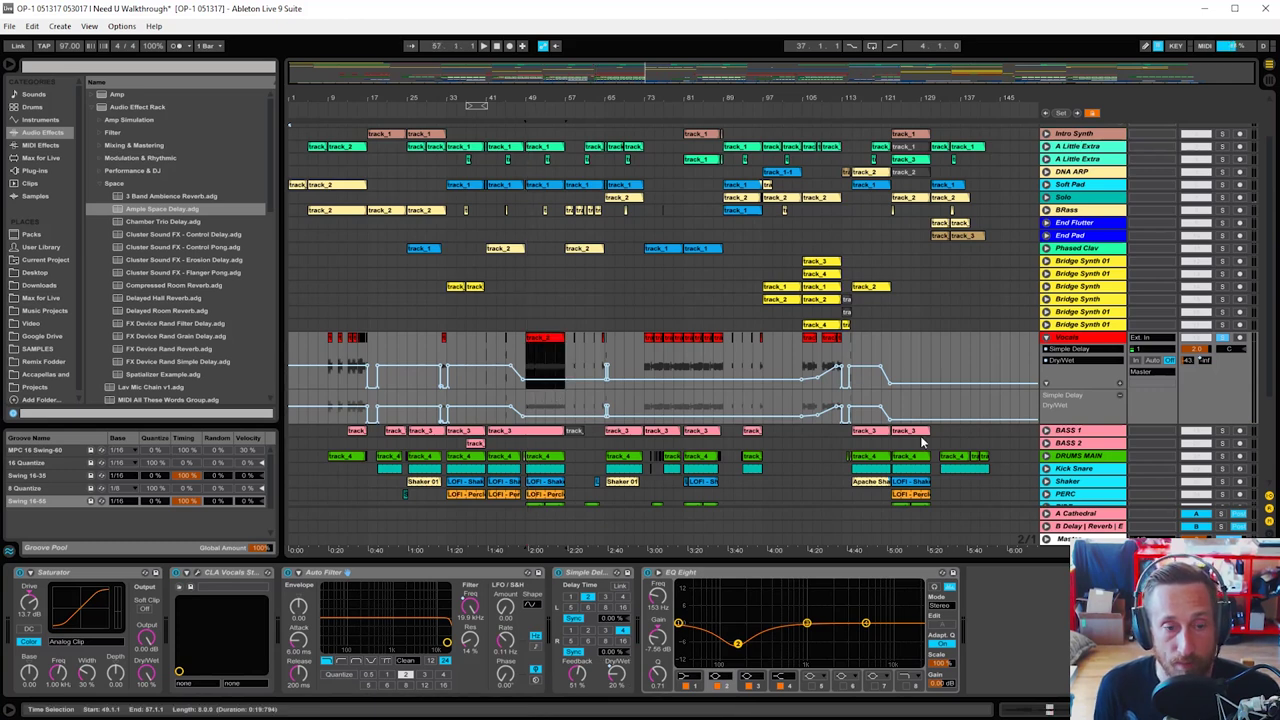
{"action": "double_click", "coordinate": [546, 345]}
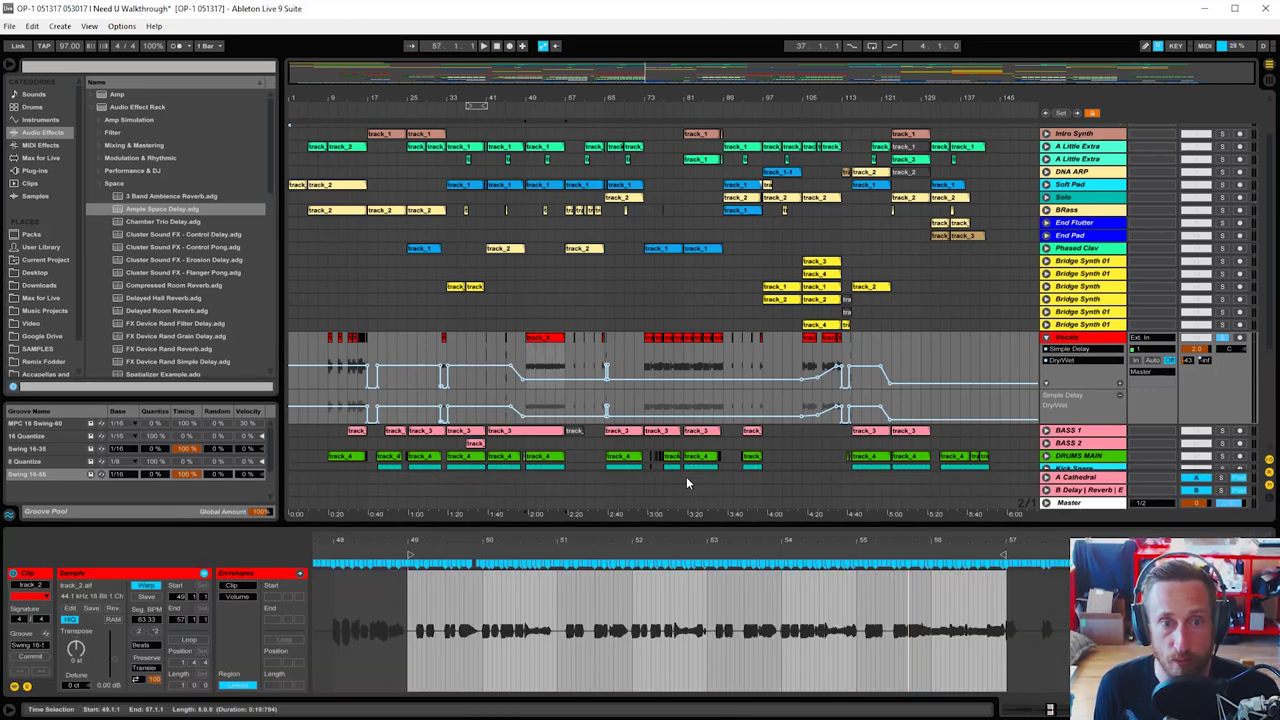
{"action": "left_click_drag", "start_coordinate": [704, 540], "coordinate": [928, 541]}
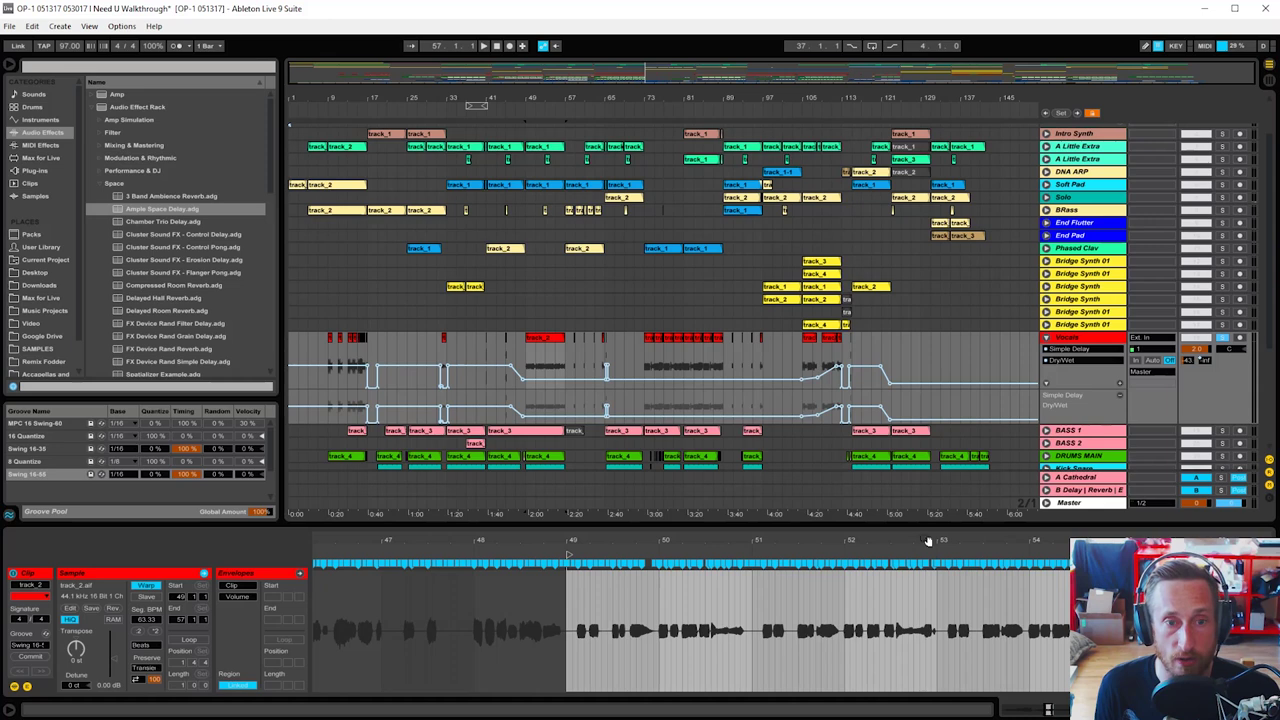
{"action": "left_click_drag", "start_coordinate": [568, 555], "coordinate": [586, 566]}
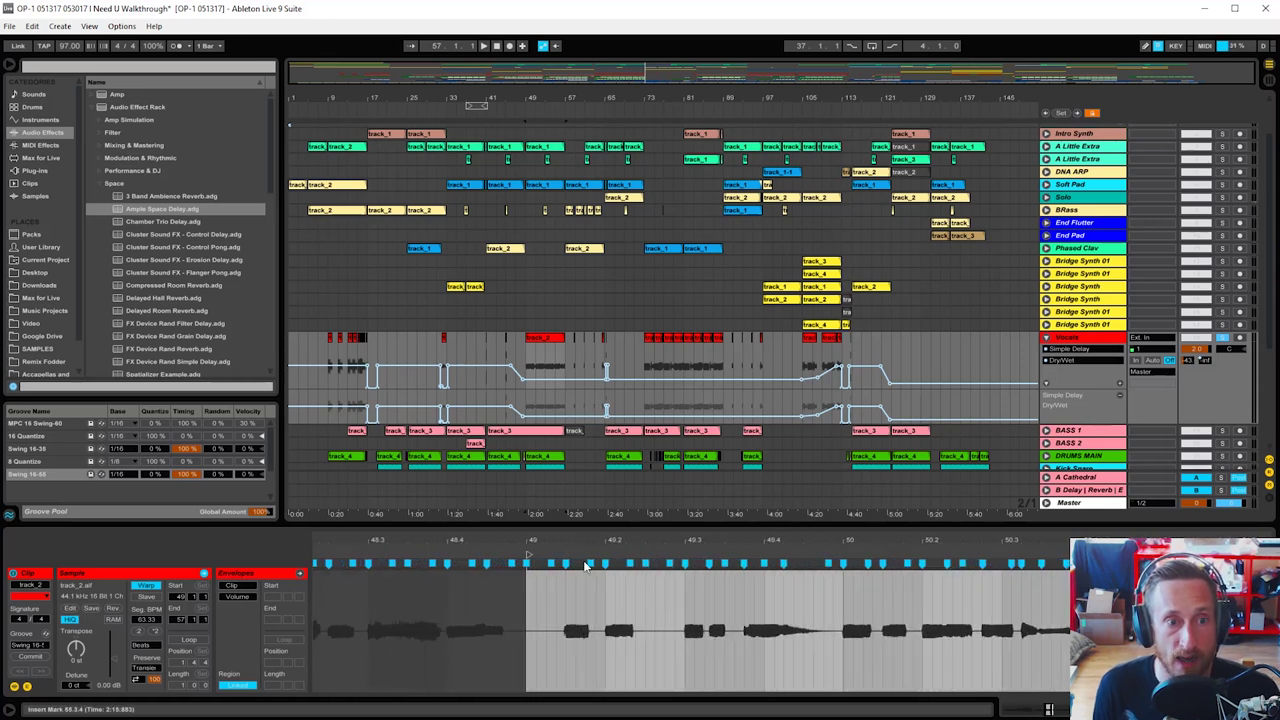
Step: Examine the warp markers at bar 49 of the Vocals clip, and open the Vocals clip at bar 105
{"action": "left_click", "coordinate": [1000, 545]}
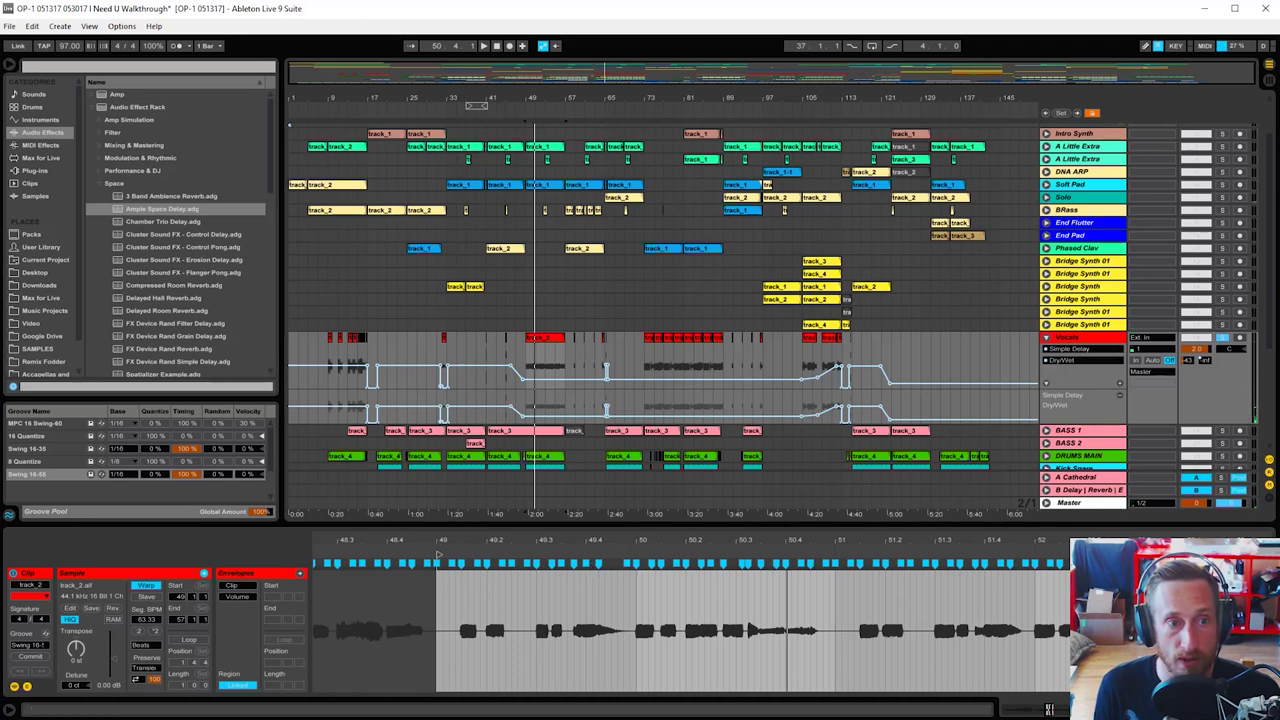
{"action": "left_click_drag", "start_coordinate": [438, 553], "coordinate": [577, 569]}
{"action": "left_click", "coordinate": [484, 563]}
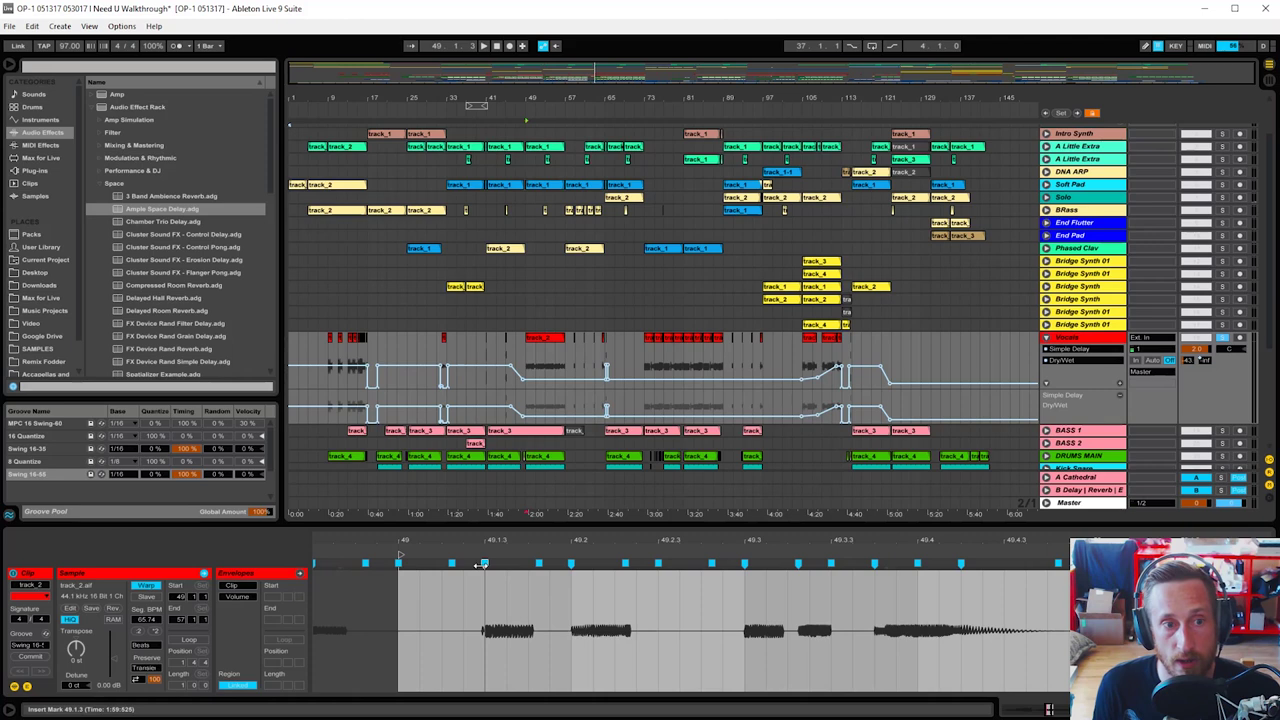
{"action": "left_click_drag", "start_coordinate": [571, 537], "coordinate": [590, 455]}
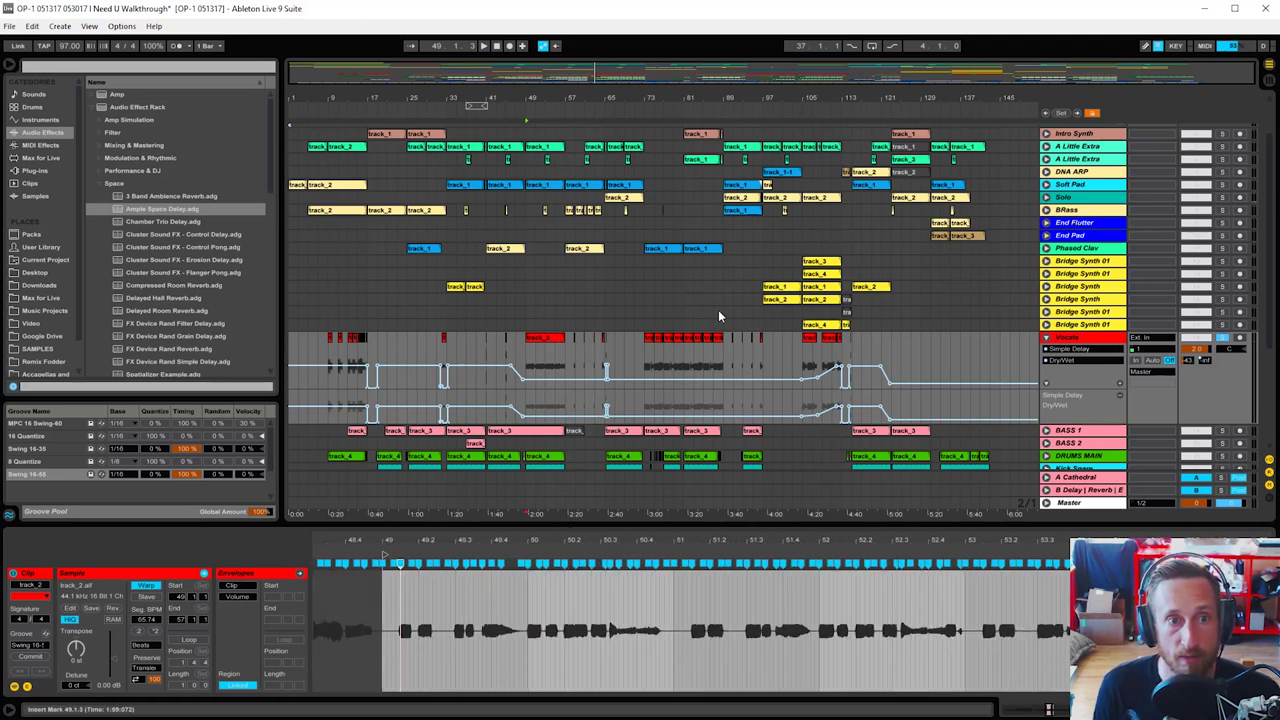
{"action": "left_click", "coordinate": [810, 338]}
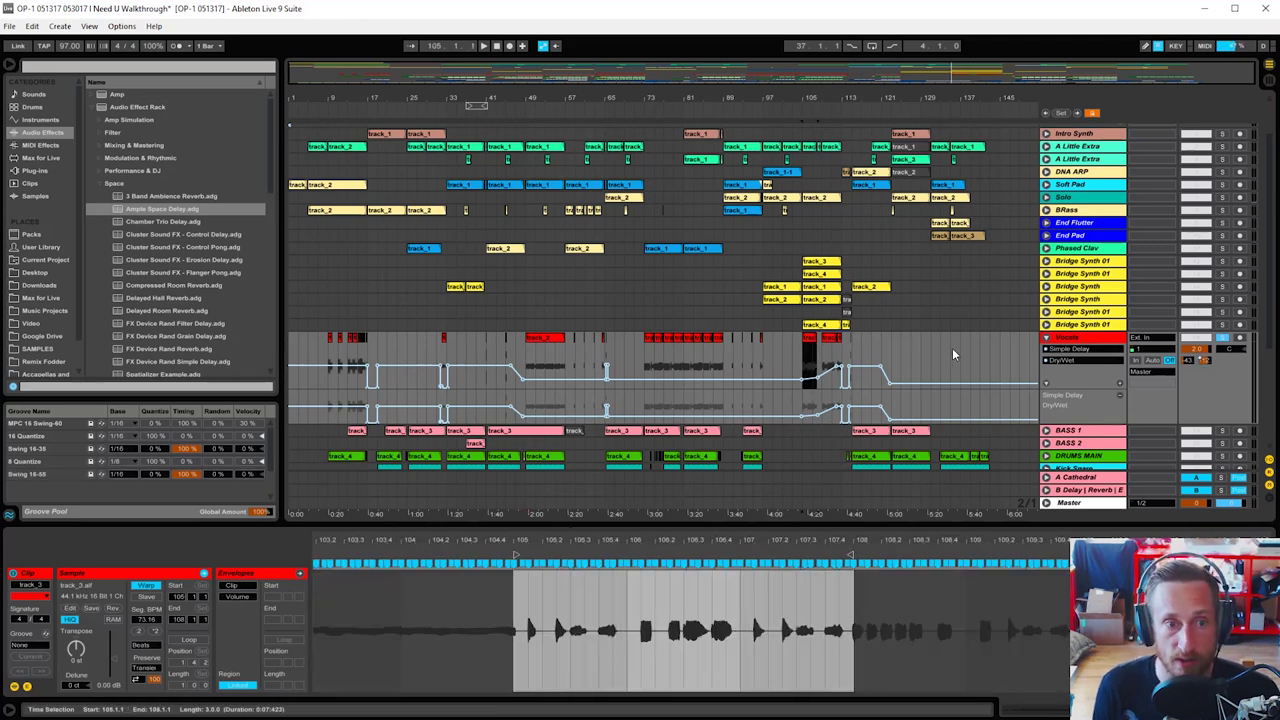
Step: Collapse the Vocals track, and play BASS 1 from bar 33 with both BASS 1 and BASS 2 soloed
{"action": "left_click", "coordinate": [1046, 338]}
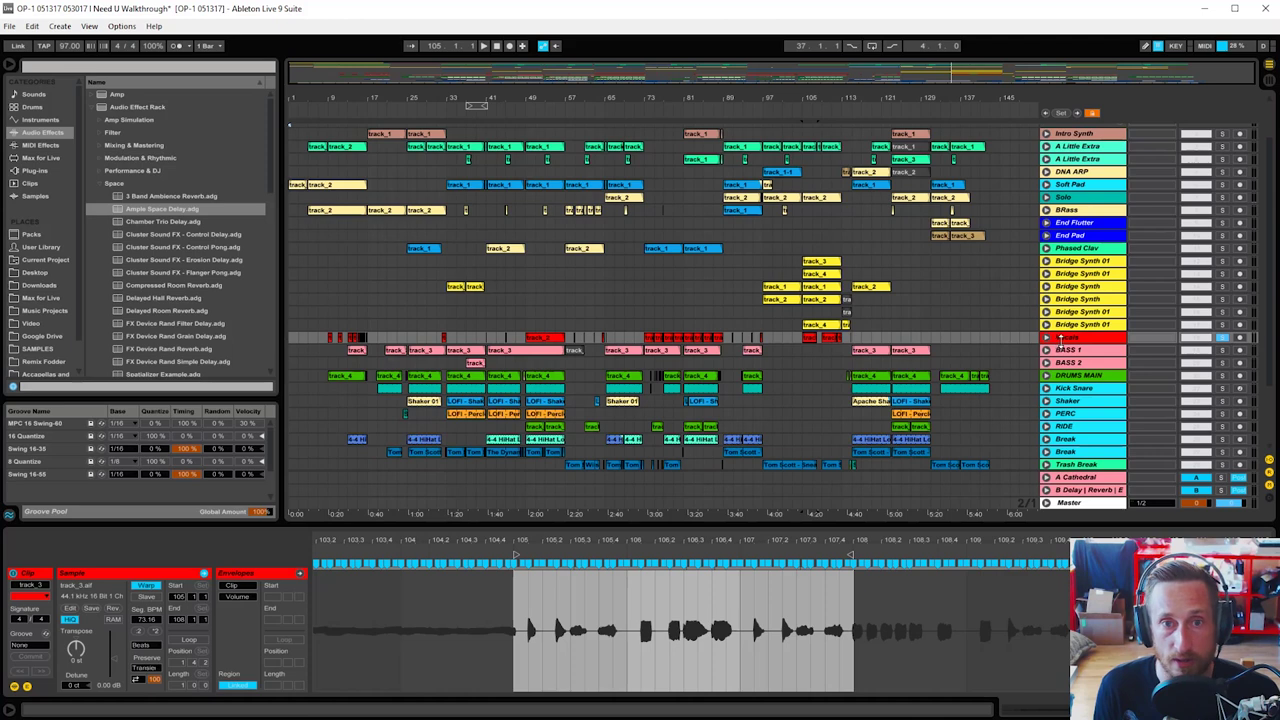
{"action": "left_click", "coordinate": [1068, 350]}
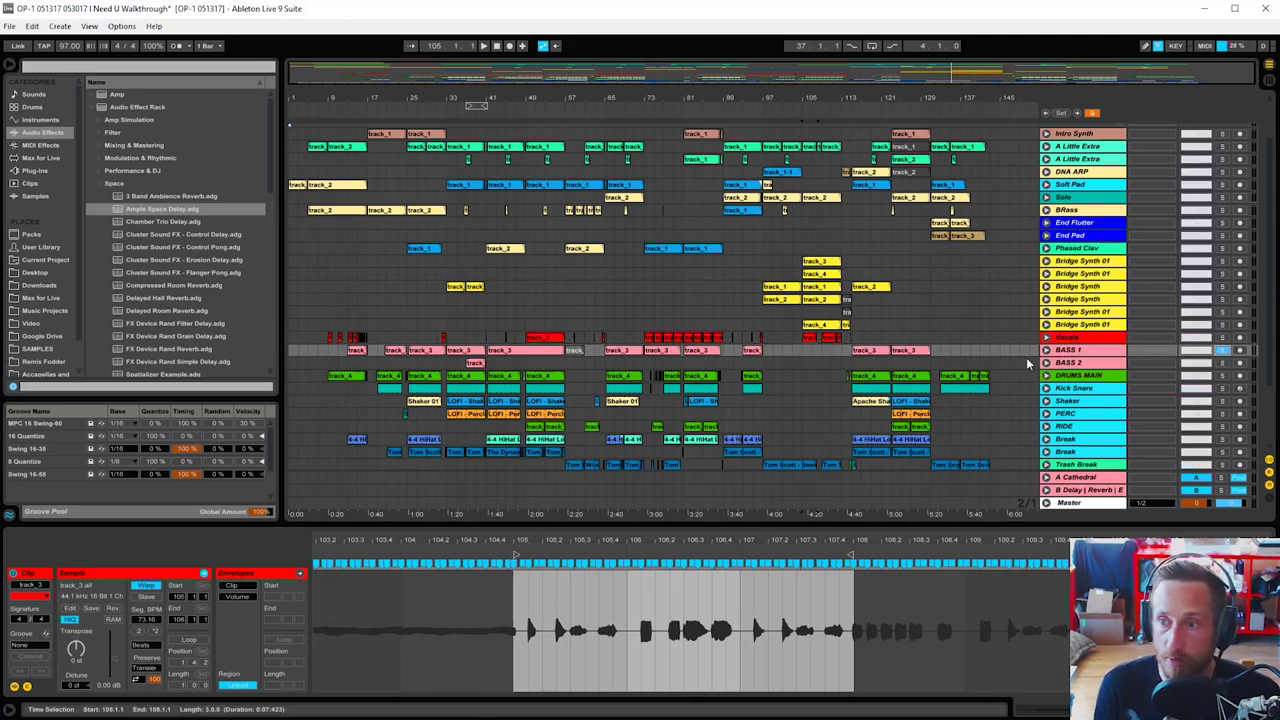
{"action": "key", "text": "ctrl+r"}
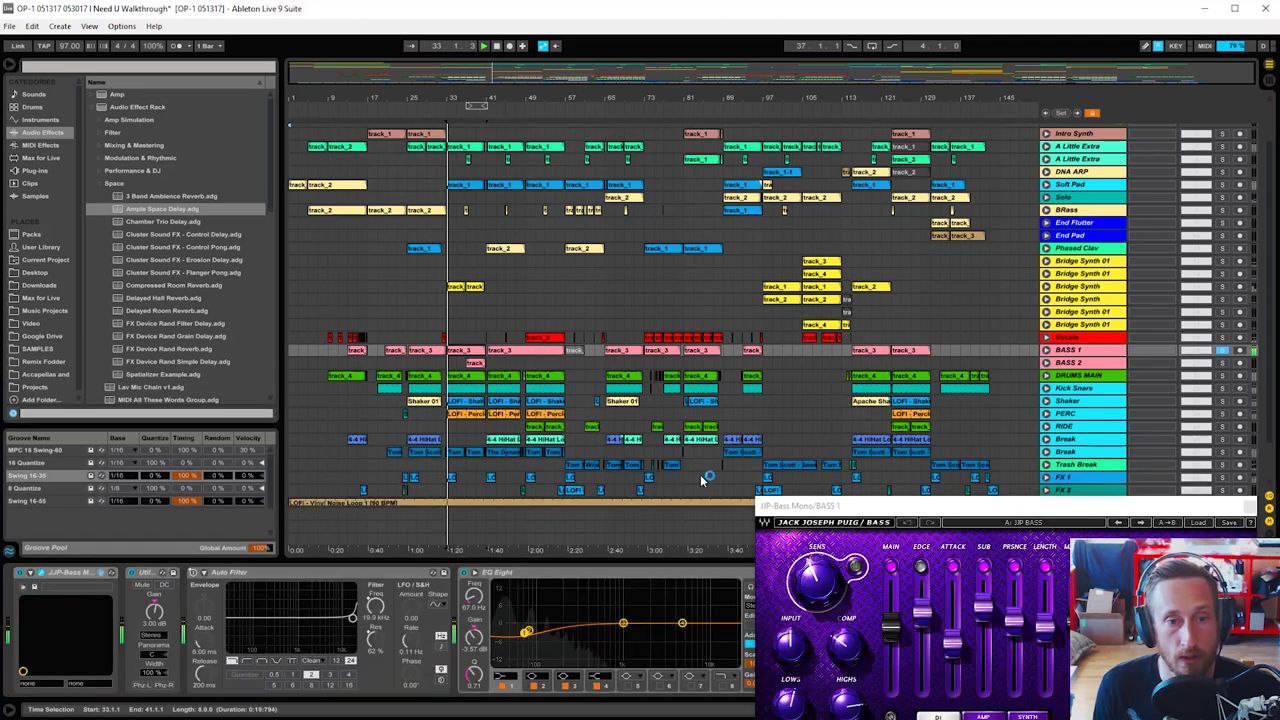
{"action": "key", "text": "space"}
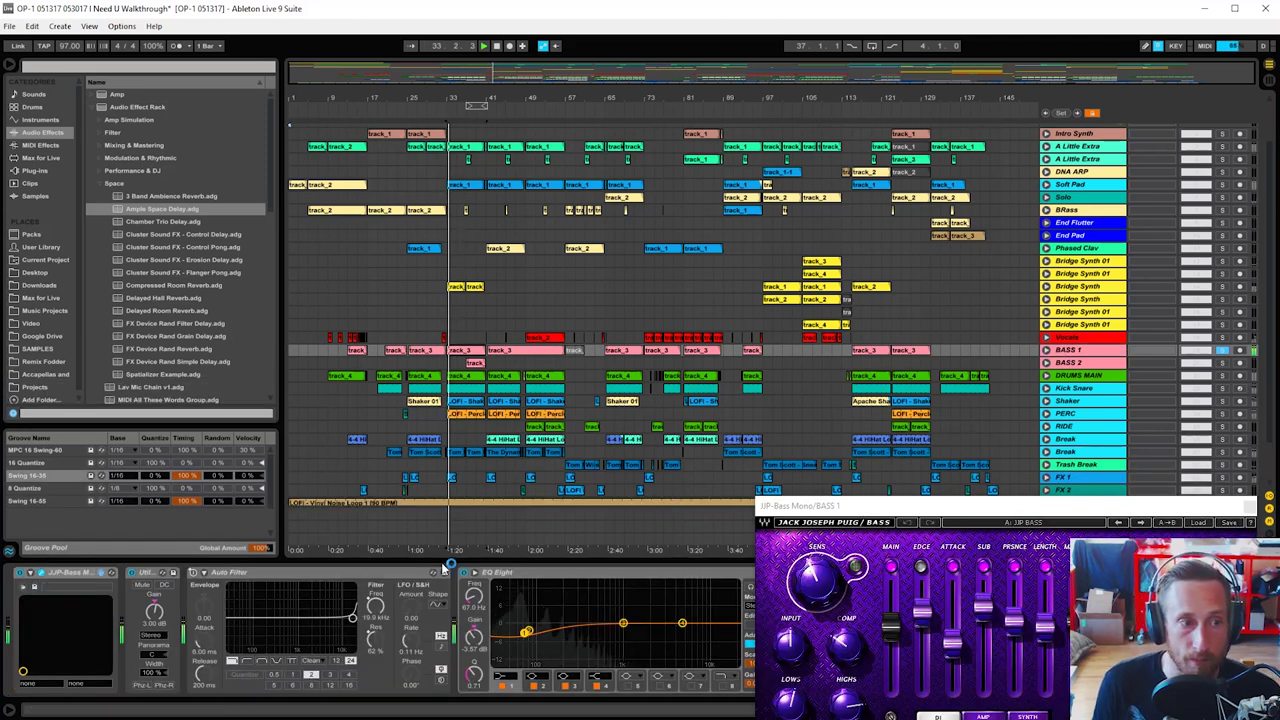
{"action": "left_click", "coordinate": [1222, 363], "text": "ctrl"}
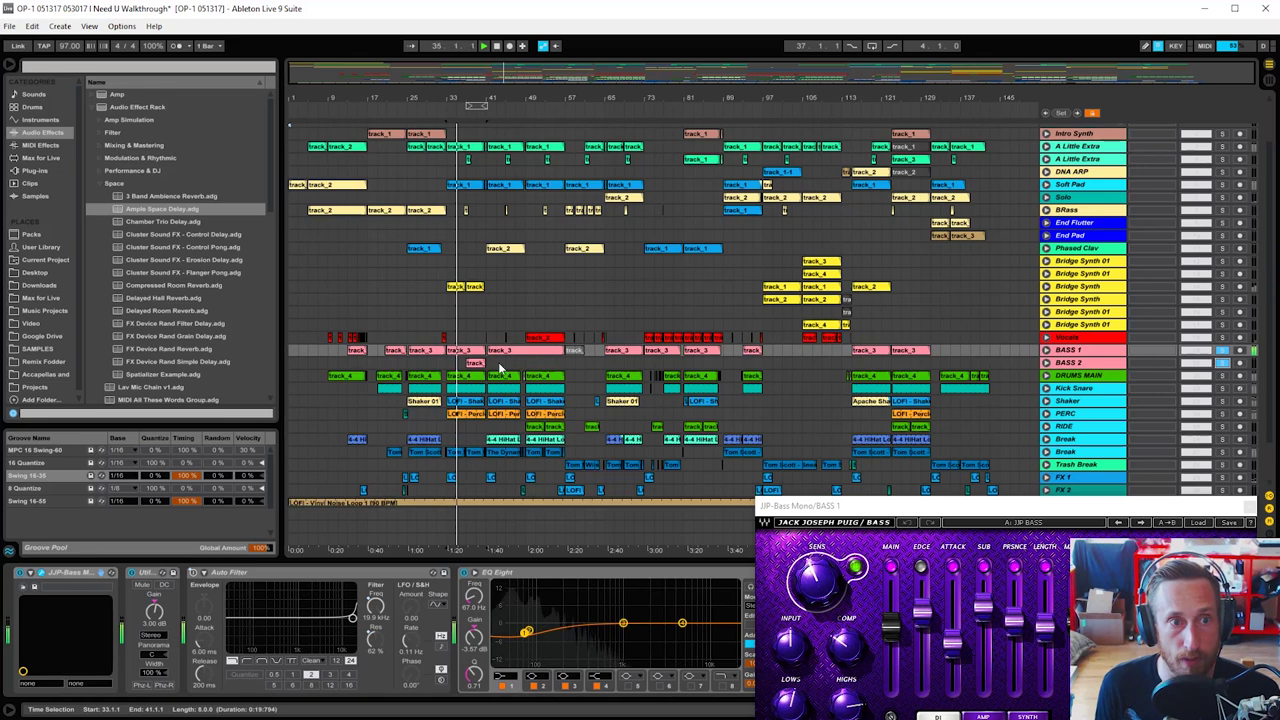
Step: Show the JJP-Bass plugin settings on BASS 1, and toggle the plugin during playback to compare the sound
{"action": "left_click_drag", "start_coordinate": [914, 505], "coordinate": [622, 236]}
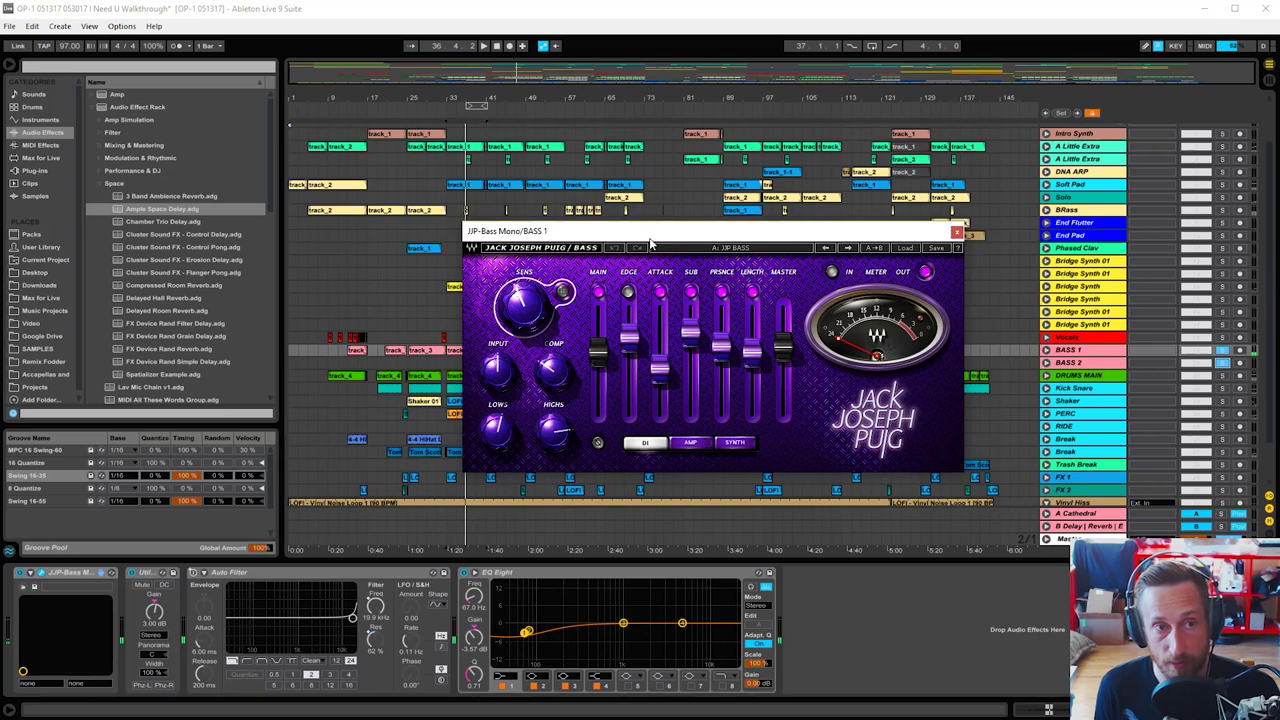
{"action": "left_click_drag", "start_coordinate": [583, 237], "coordinate": [561, 293]}
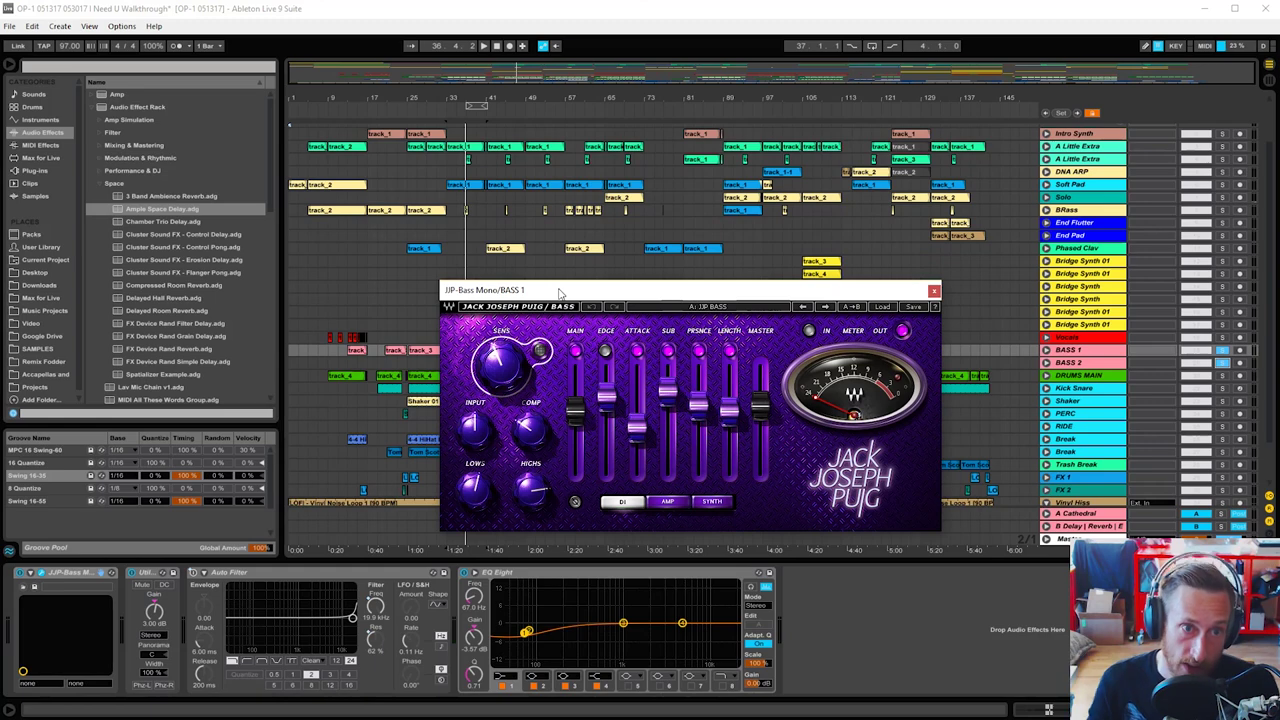
{"action": "left_click_drag", "start_coordinate": [560, 292], "coordinate": [586, 305]}
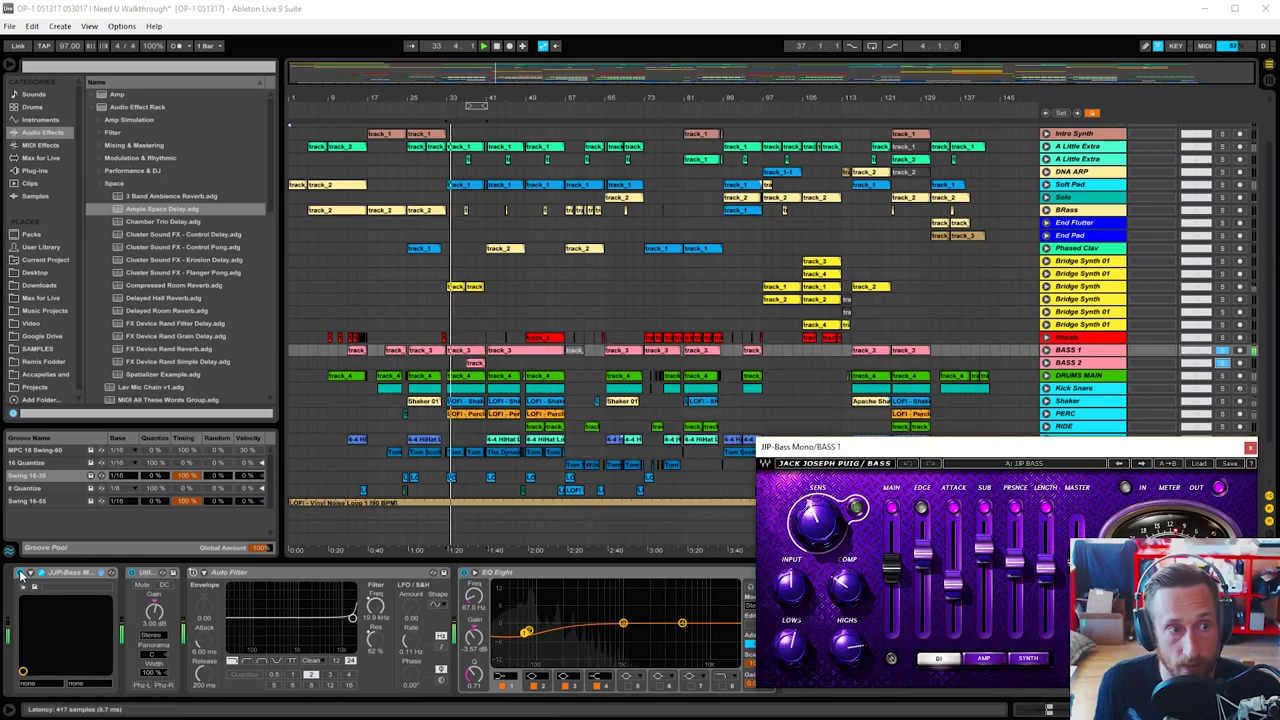
{"action": "left_click", "coordinate": [20, 574]}
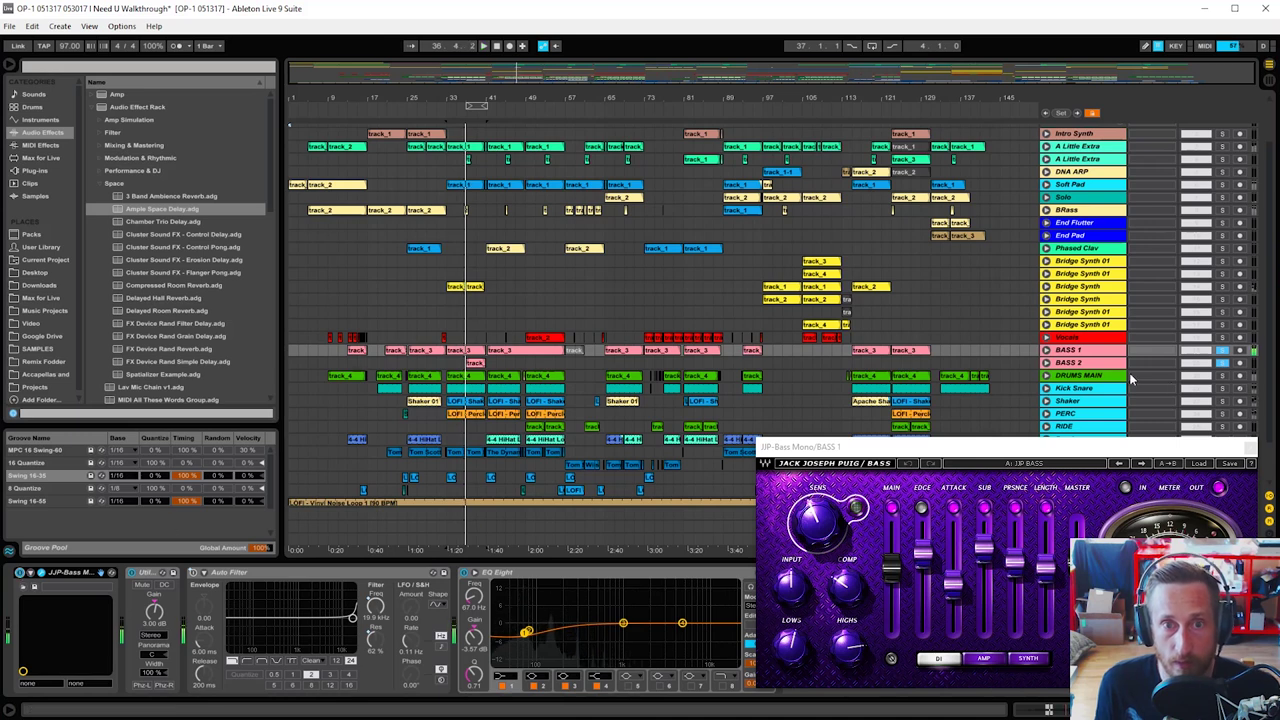
Step: Play the BASS 2 clip from bar 37 on its own and in the mix, and examine its JJP-Bass settings
{"action": "left_click", "coordinate": [591, 367]}
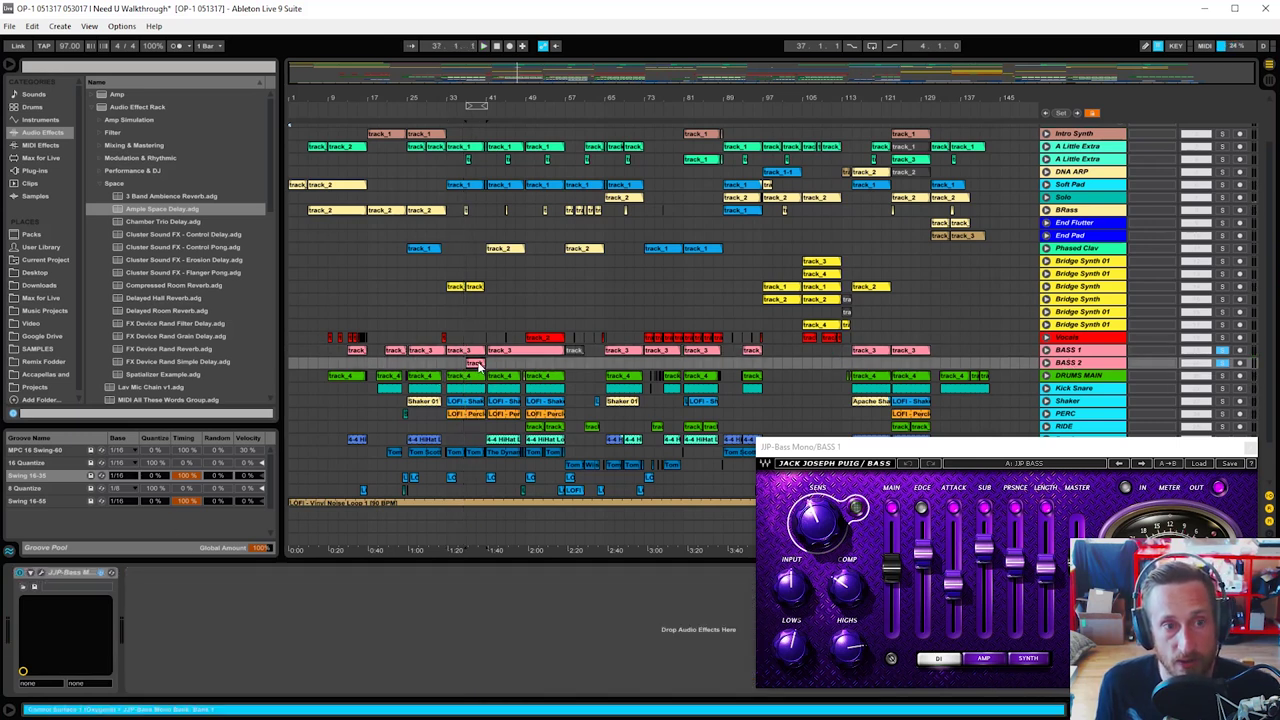
{"action": "key", "text": "space"}
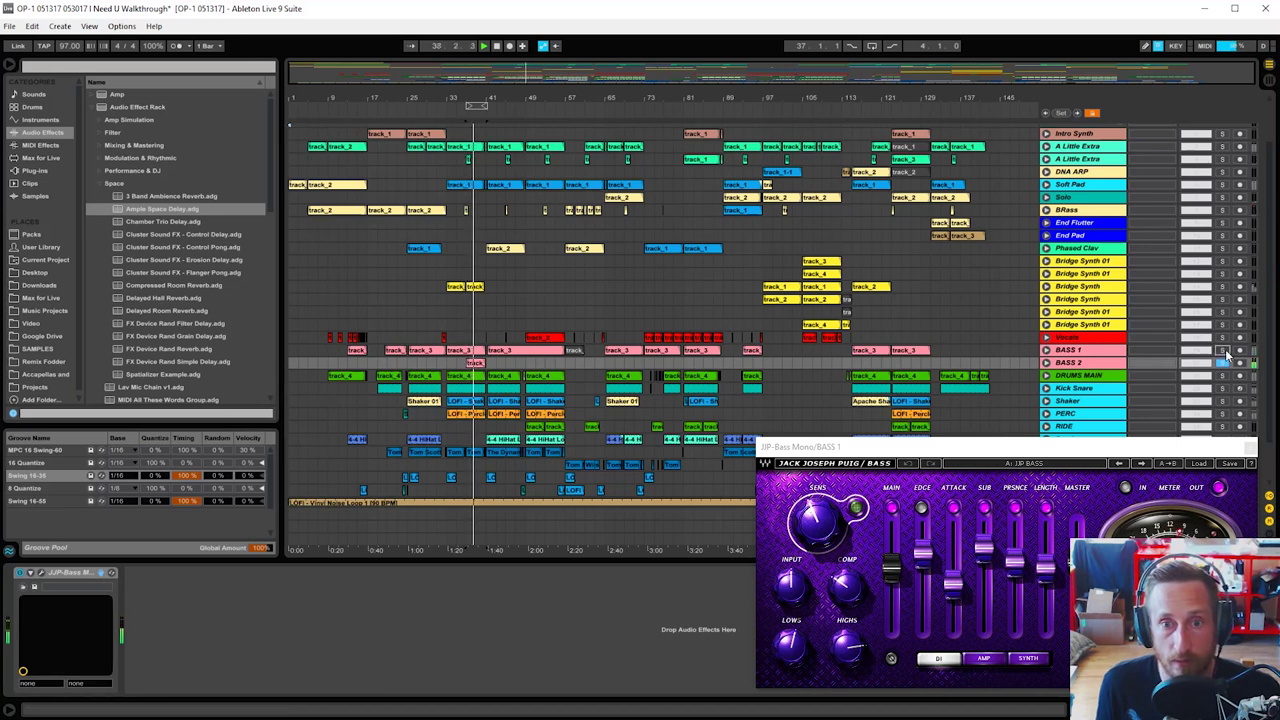
{"action": "left_click", "coordinate": [1249, 447]}
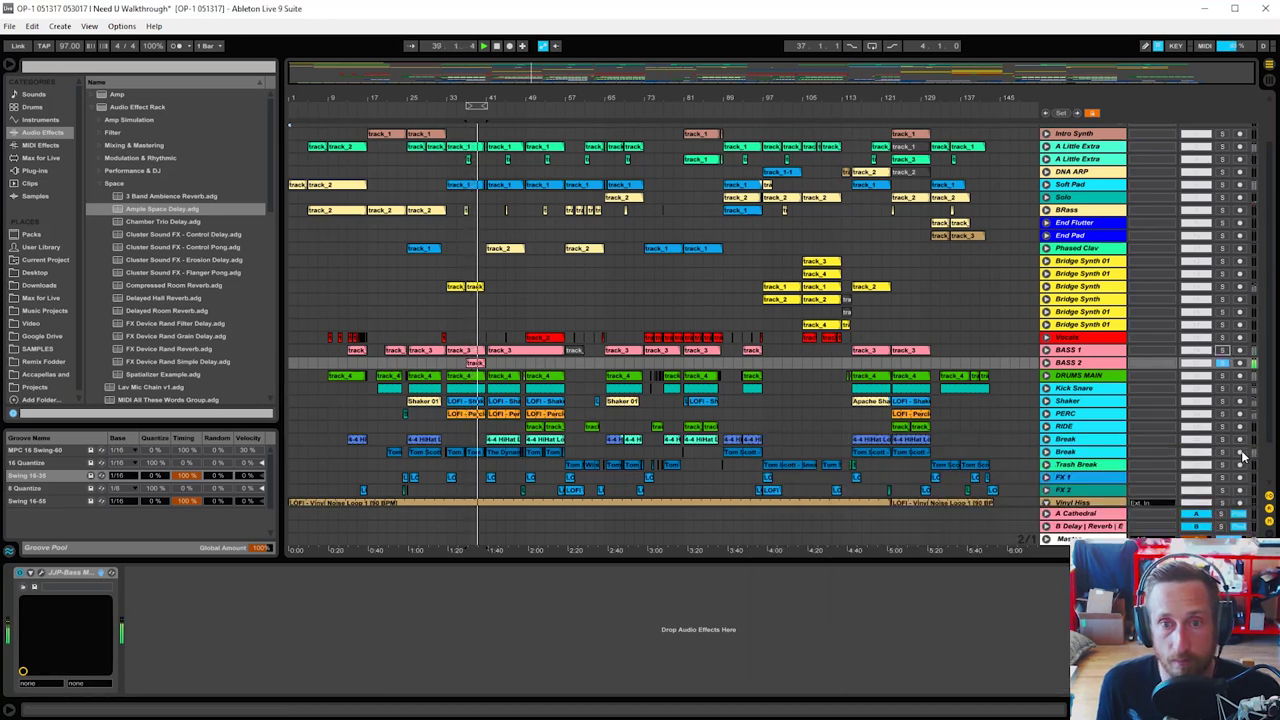
{"action": "left_click", "coordinate": [41, 575]}
{"action": "left_click_drag", "start_coordinate": [434, 316], "coordinate": [538, 447]}
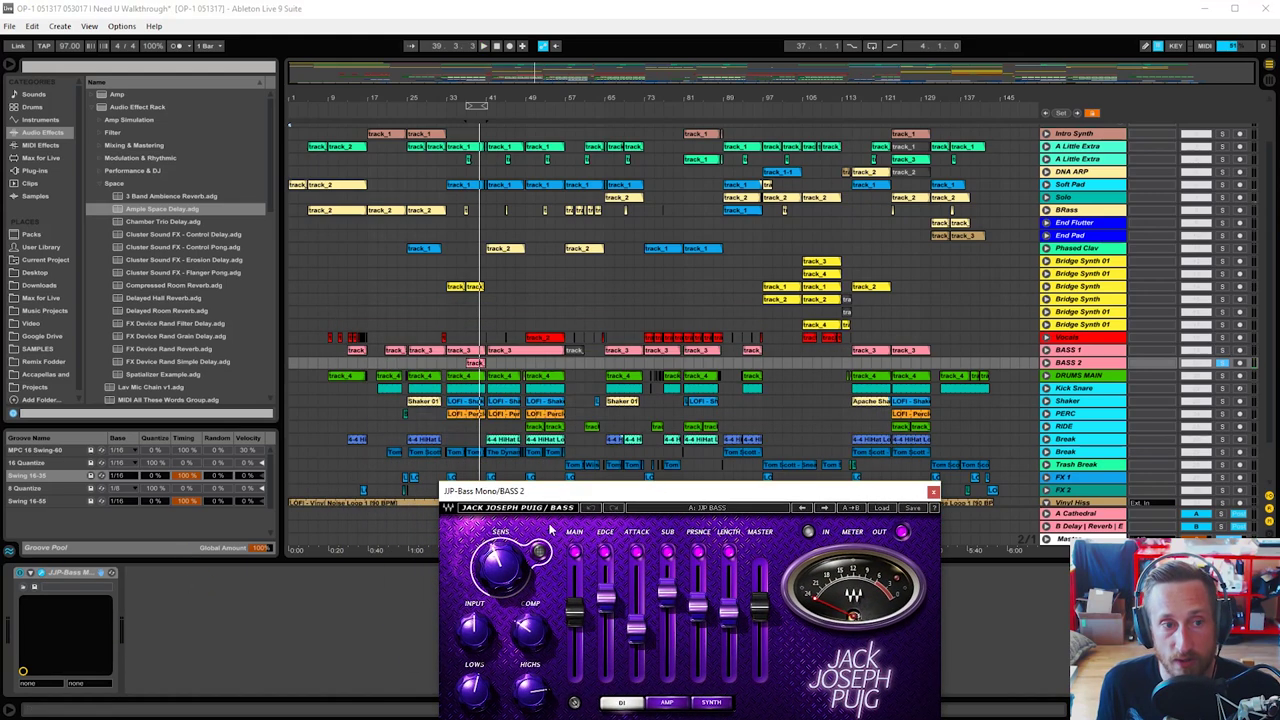
{"action": "key", "text": "space"}
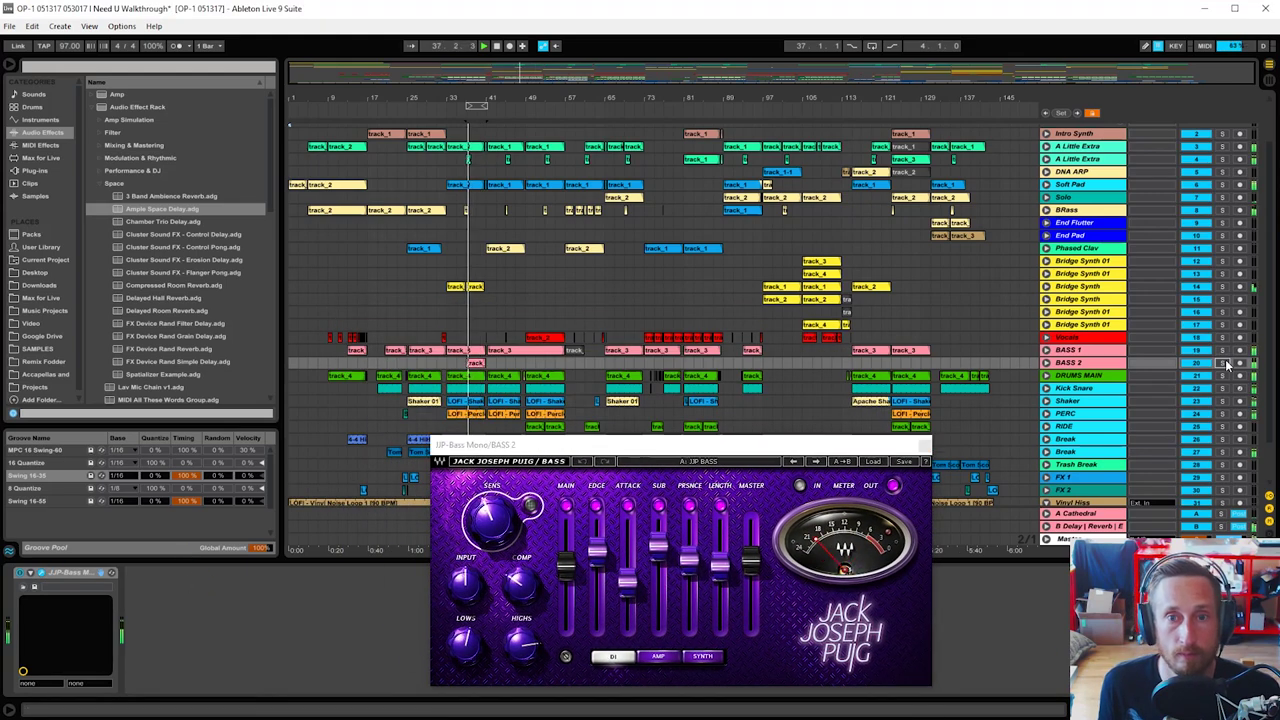
{"action": "left_click", "coordinate": [925, 446]}
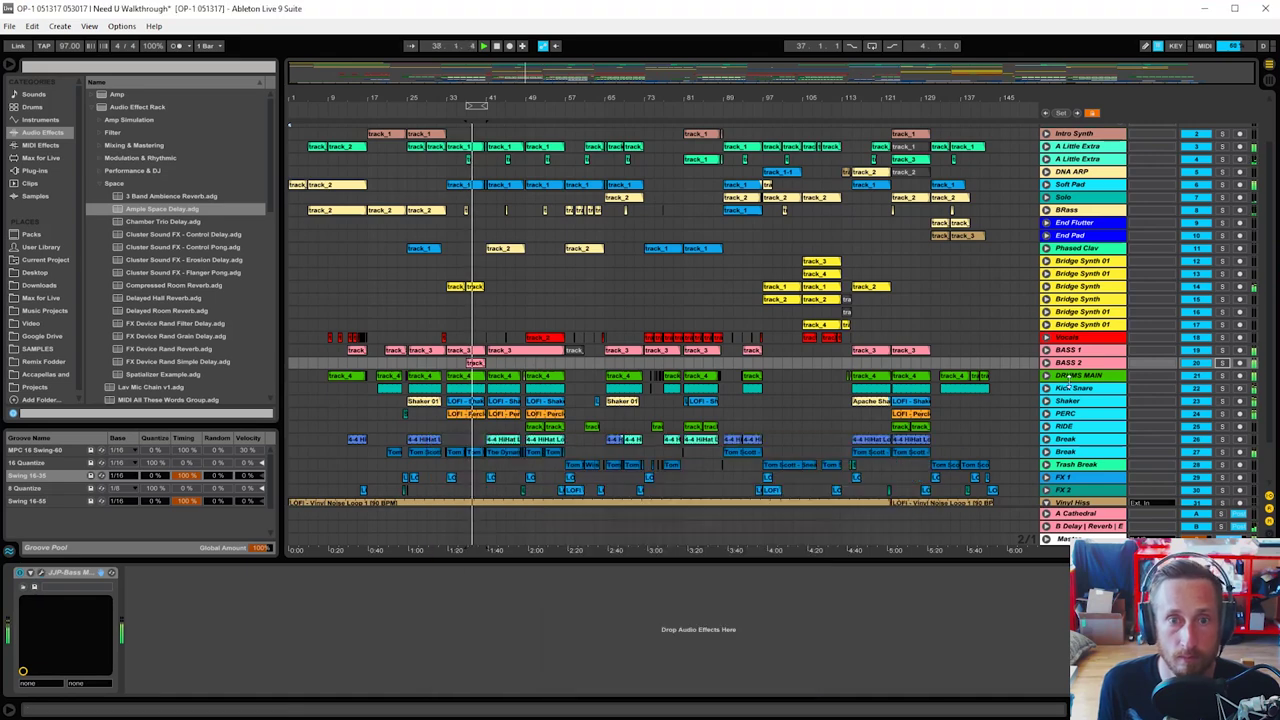
Step: Unfold the DRUMS MAIN track and show the automation of its Reverb Dry/Wet
{"action": "left_click", "coordinate": [1185, 375]}
{"action": "left_click", "coordinate": [1046, 377]}
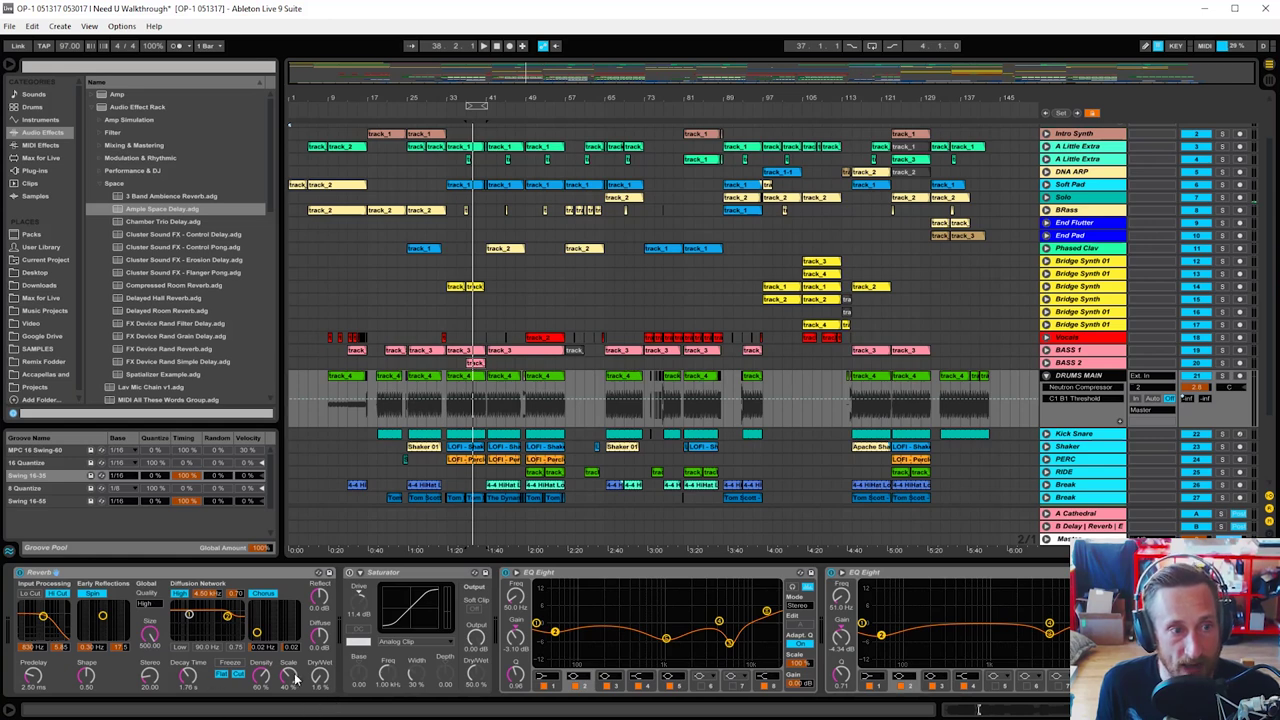
{"action": "left_click", "coordinate": [322, 691]}
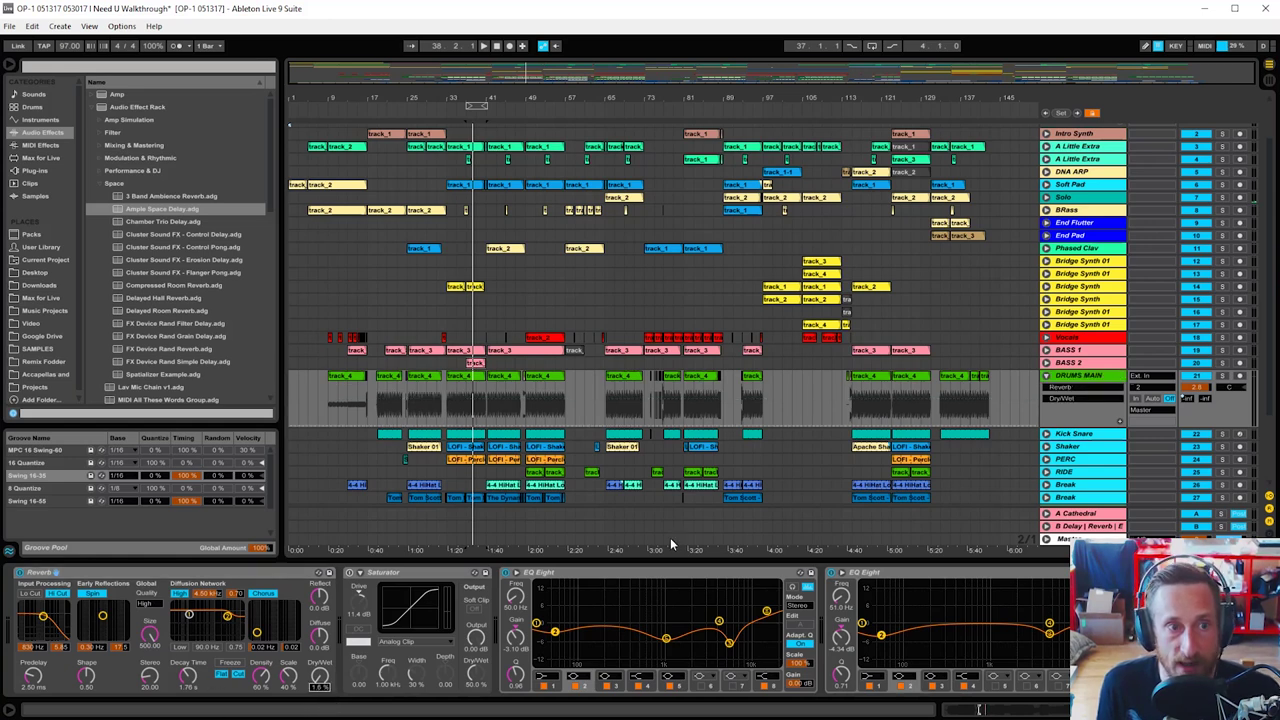
Step: Solo DRUMS MAIN and audition the individual bands of its Neutron Compressor, with the plugin window closed at the end
{"action": "left_click", "coordinate": [1222, 376]}
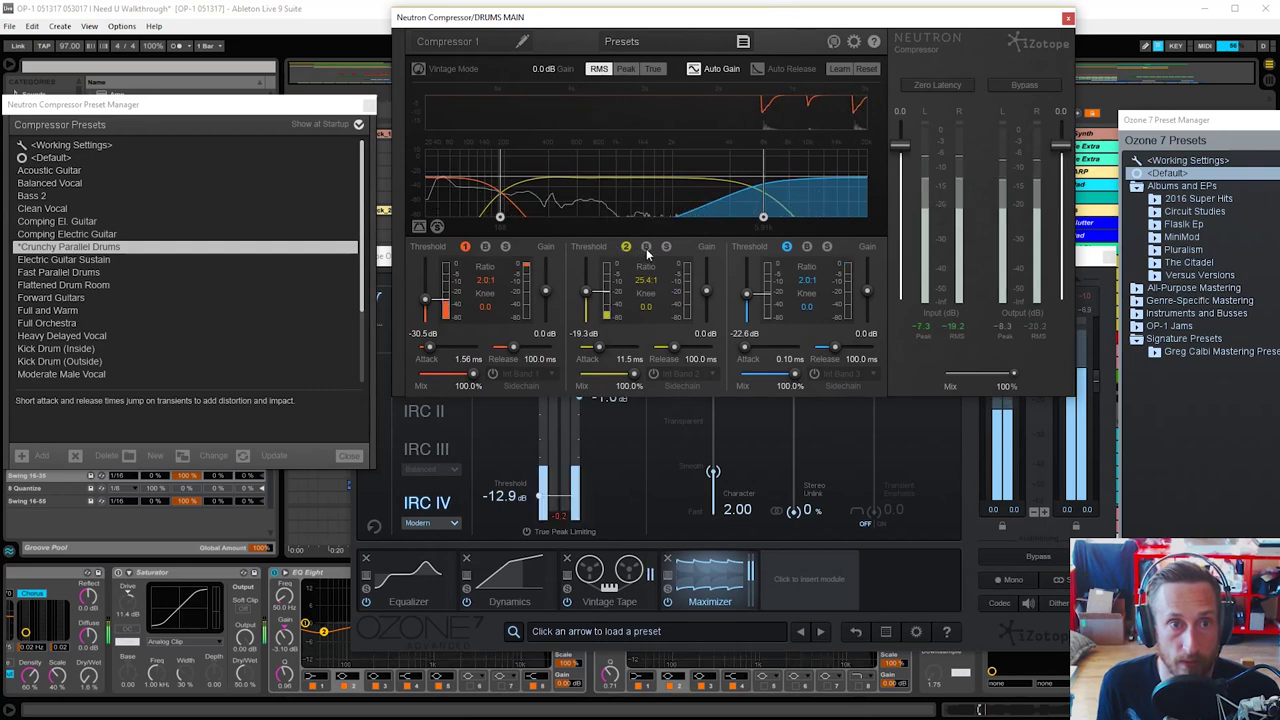
{"action": "left_click", "coordinate": [826, 248]}
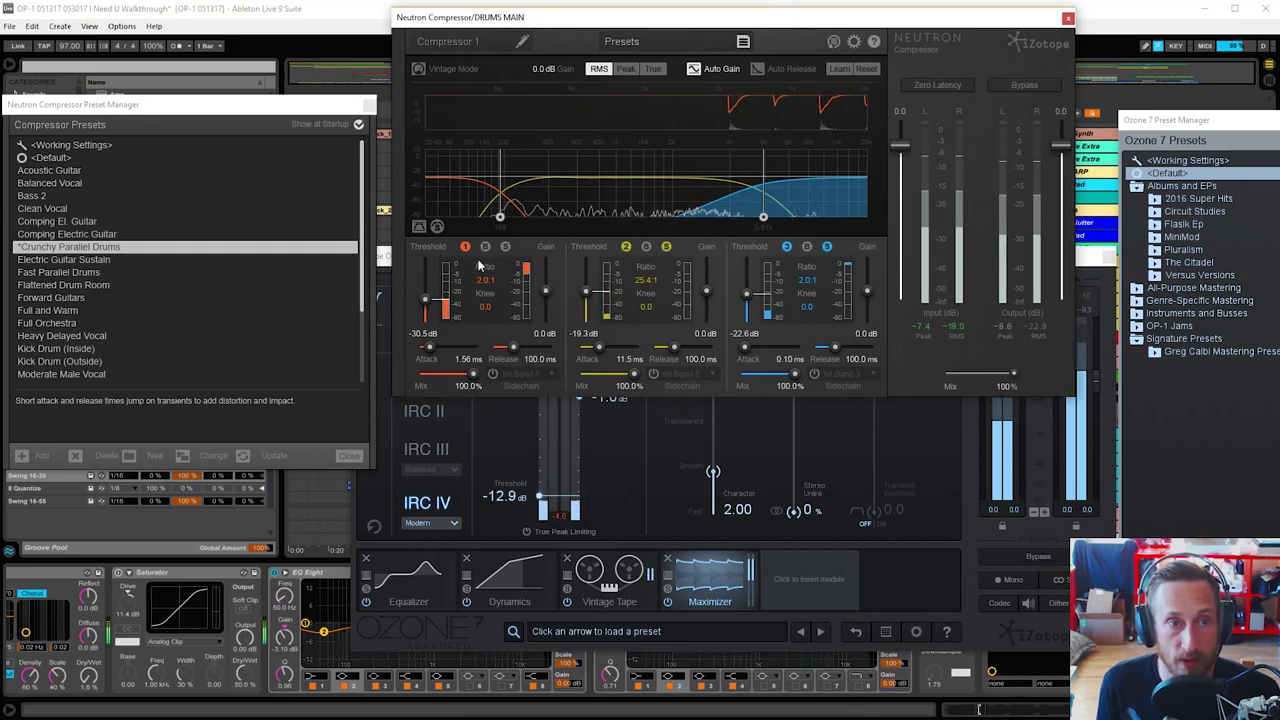
{"action": "left_click", "coordinate": [507, 248]}
{"action": "left_click", "coordinate": [827, 247]}
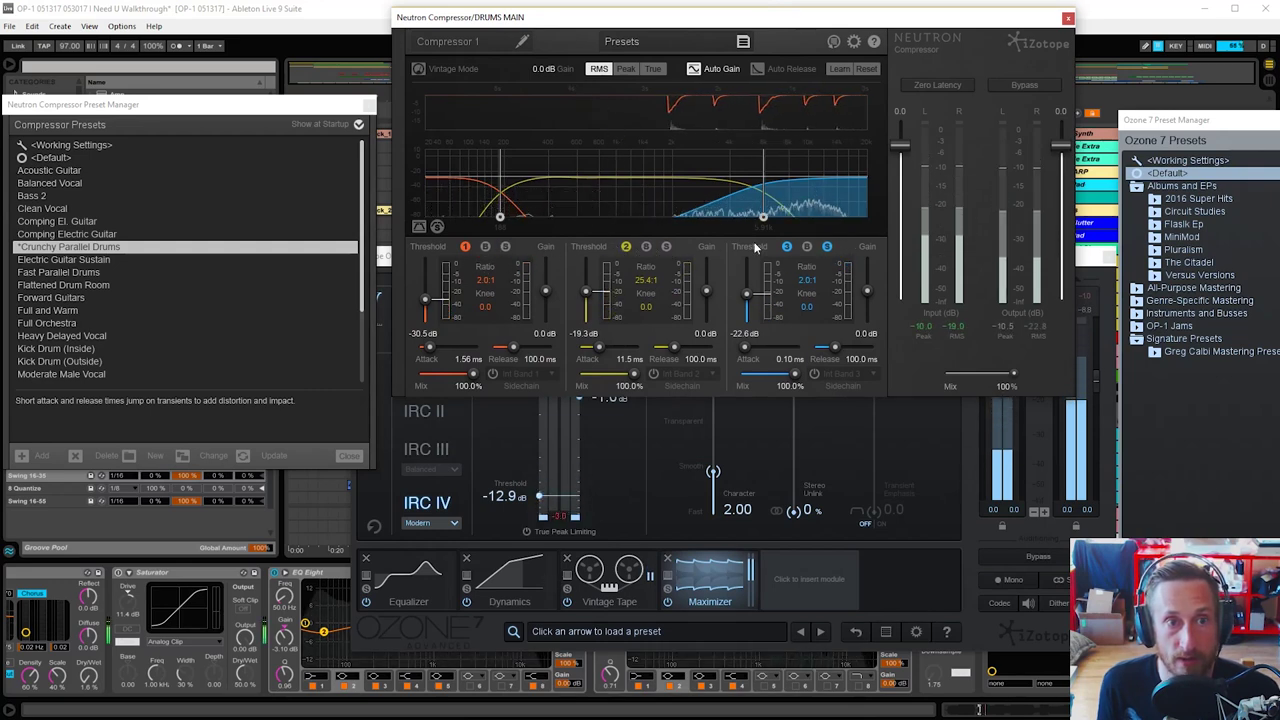
{"action": "left_click", "coordinate": [829, 248]}
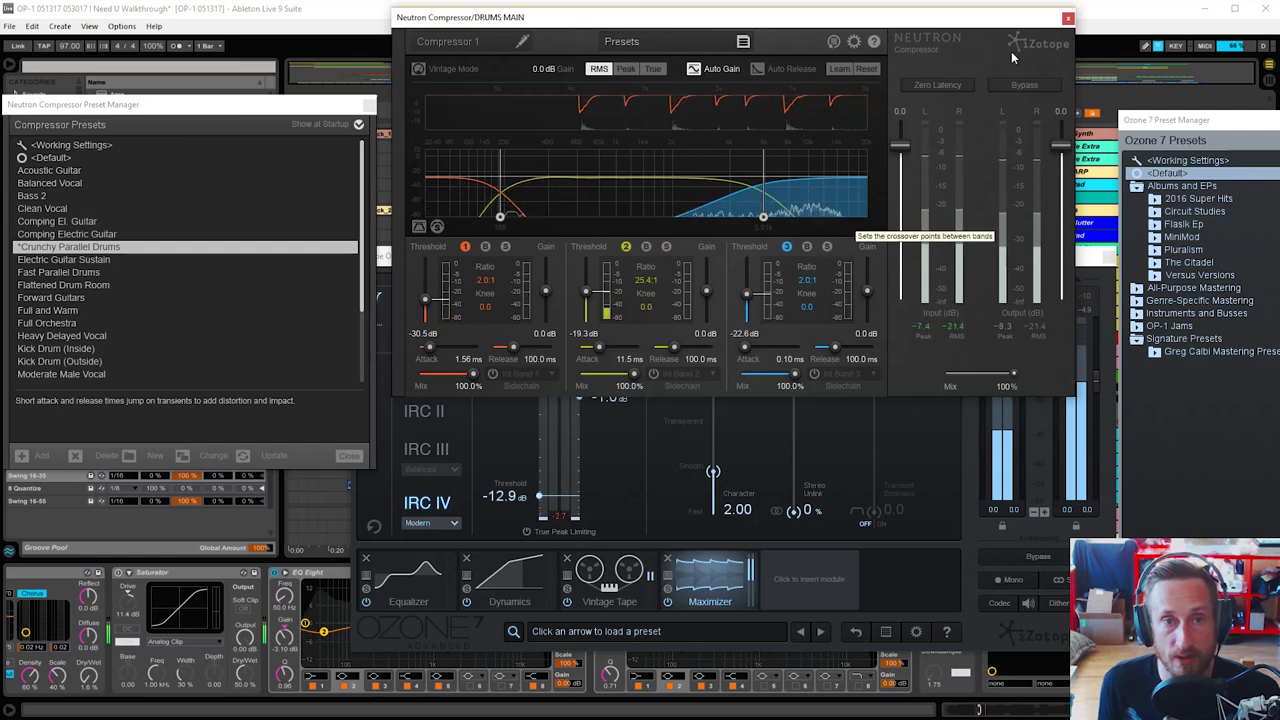
{"action": "left_click", "coordinate": [1068, 17]}
Step: Inspect the Ozone 7 modules on DRUMS MAIN, and switch off the Equalizer module
{"action": "left_click_drag", "start_coordinate": [751, 257], "coordinate": [626, 142]}
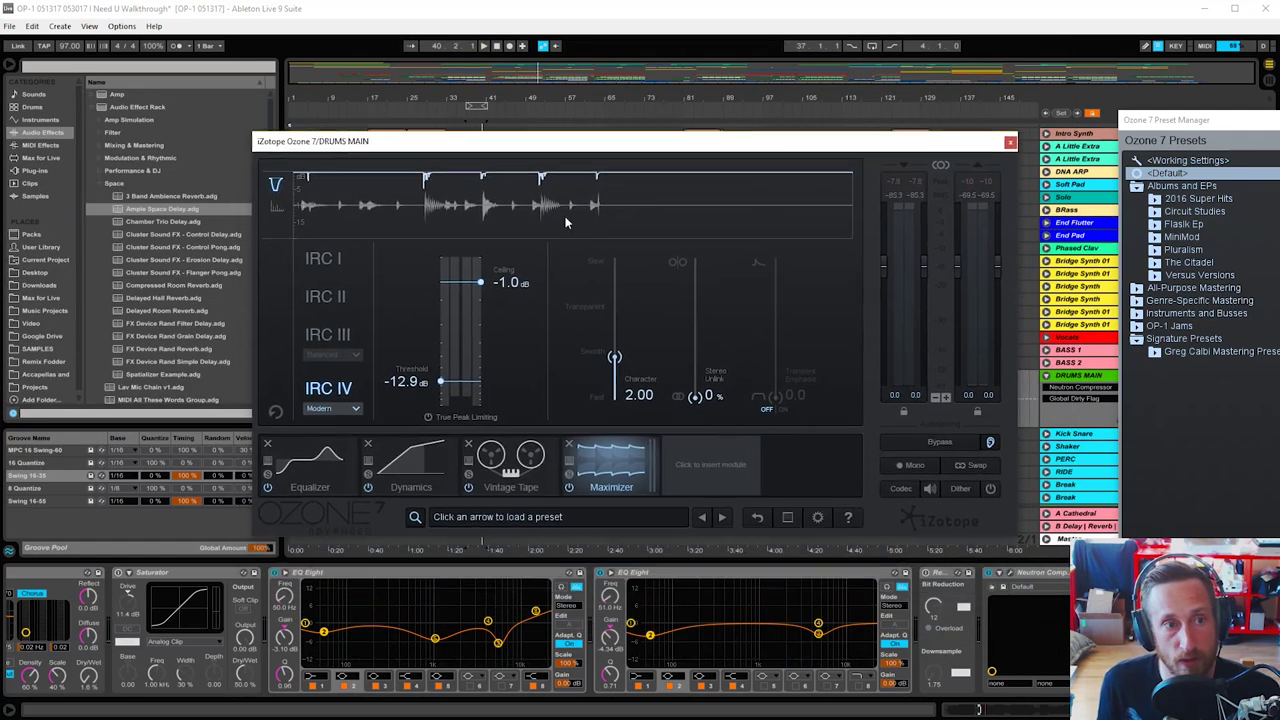
{"action": "left_click", "coordinate": [517, 458]}
{"action": "left_click", "coordinate": [285, 465]}
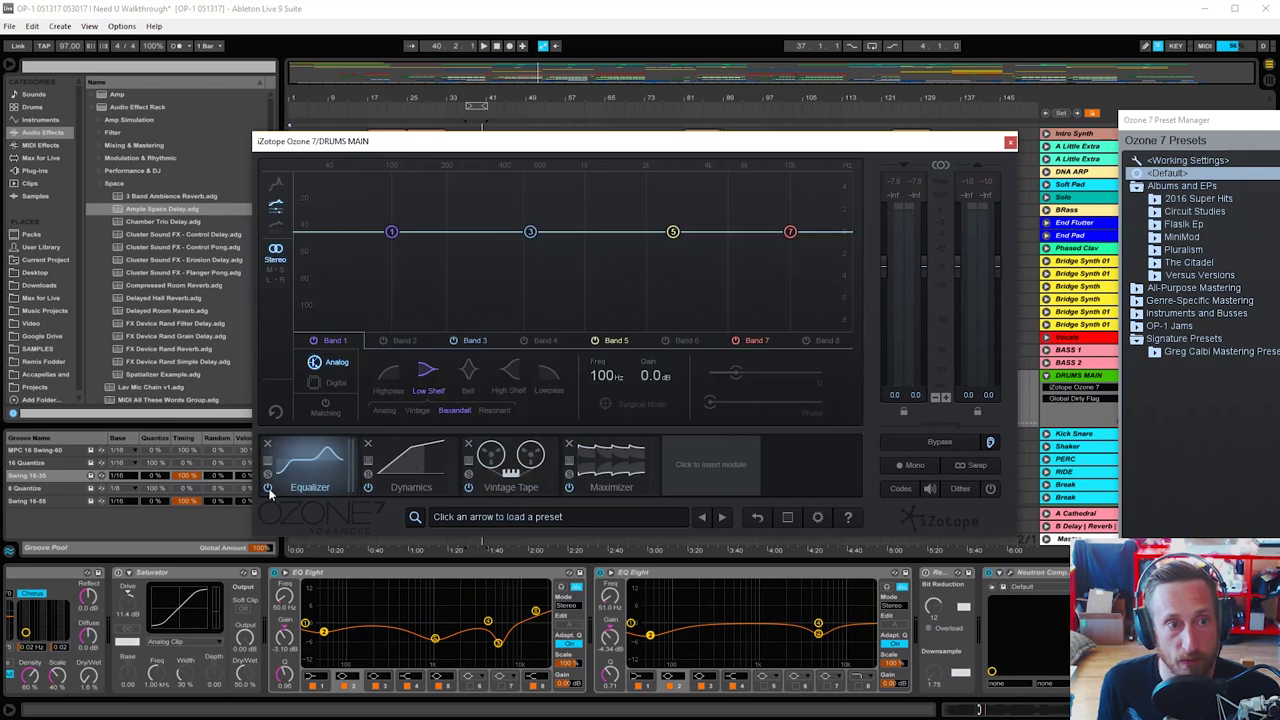
{"action": "left_click", "coordinate": [268, 489]}
{"action": "key", "text": "space"}
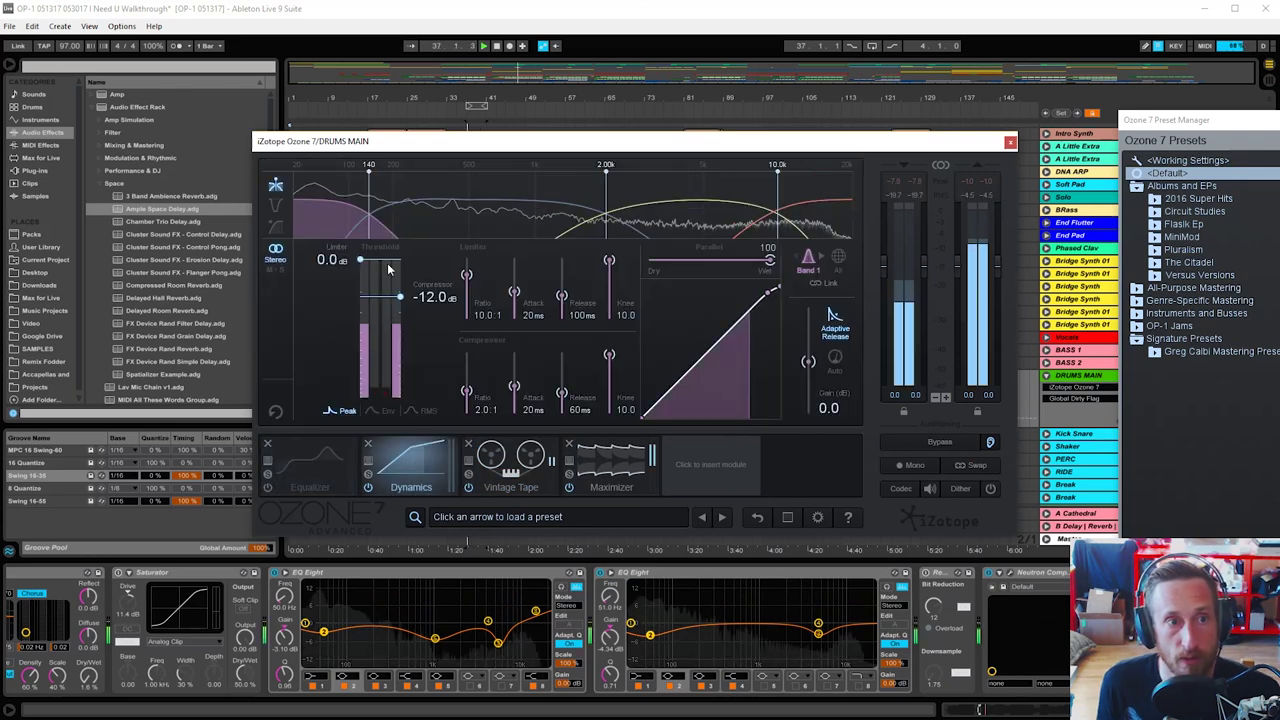
Step: Examine Ozone 7's Vintage Tape and Maximizer settings while playing the drums, and close the plugin window
{"action": "left_click", "coordinate": [508, 460]}
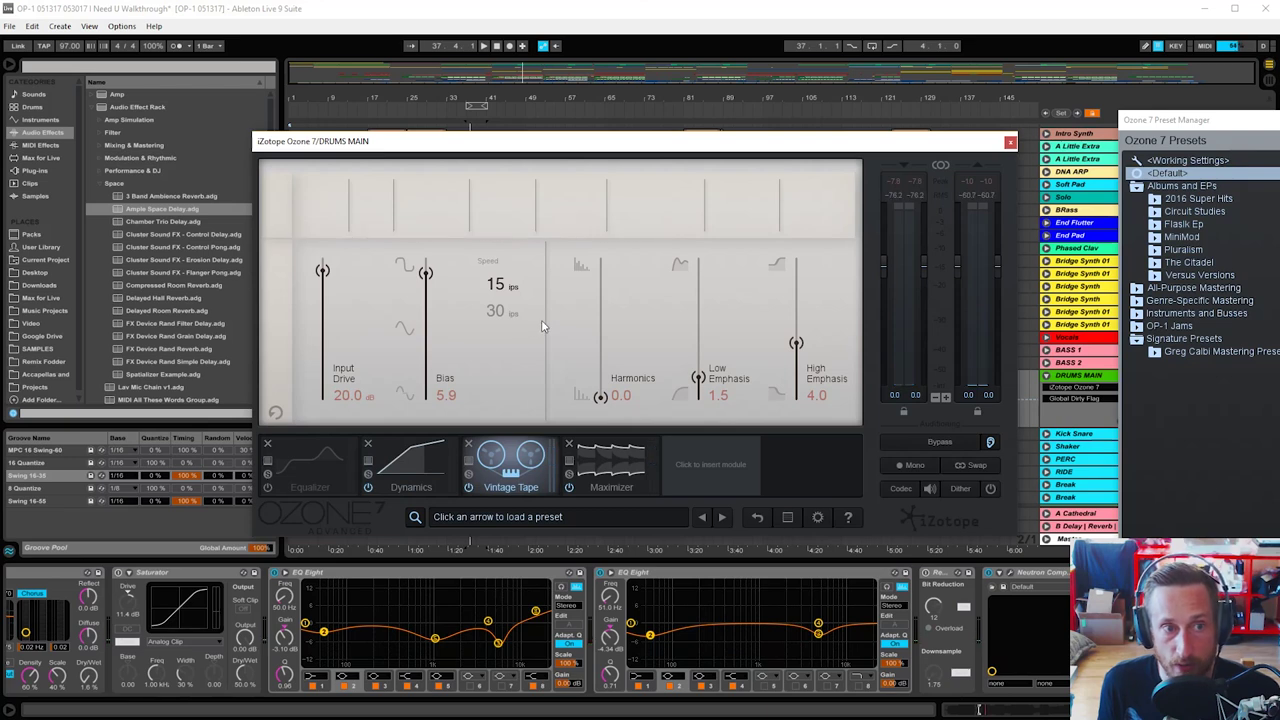
{"action": "left_click", "coordinate": [611, 462]}
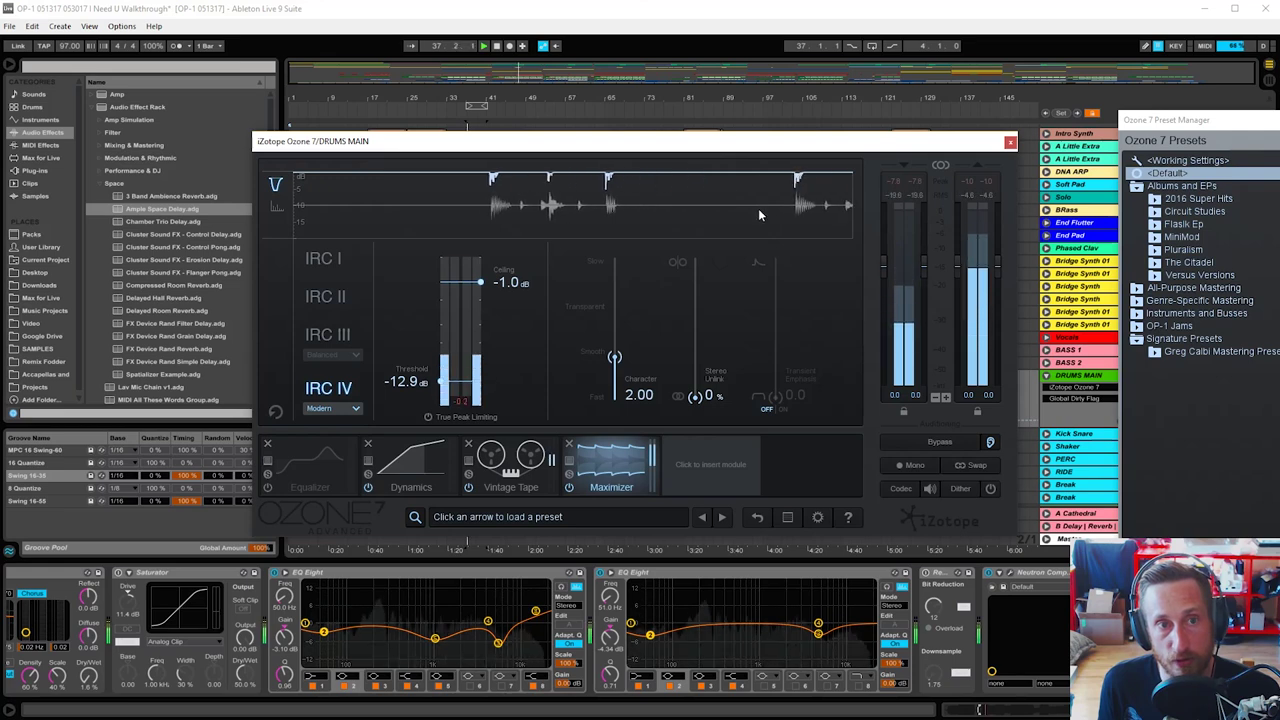
{"action": "key", "text": "space"}
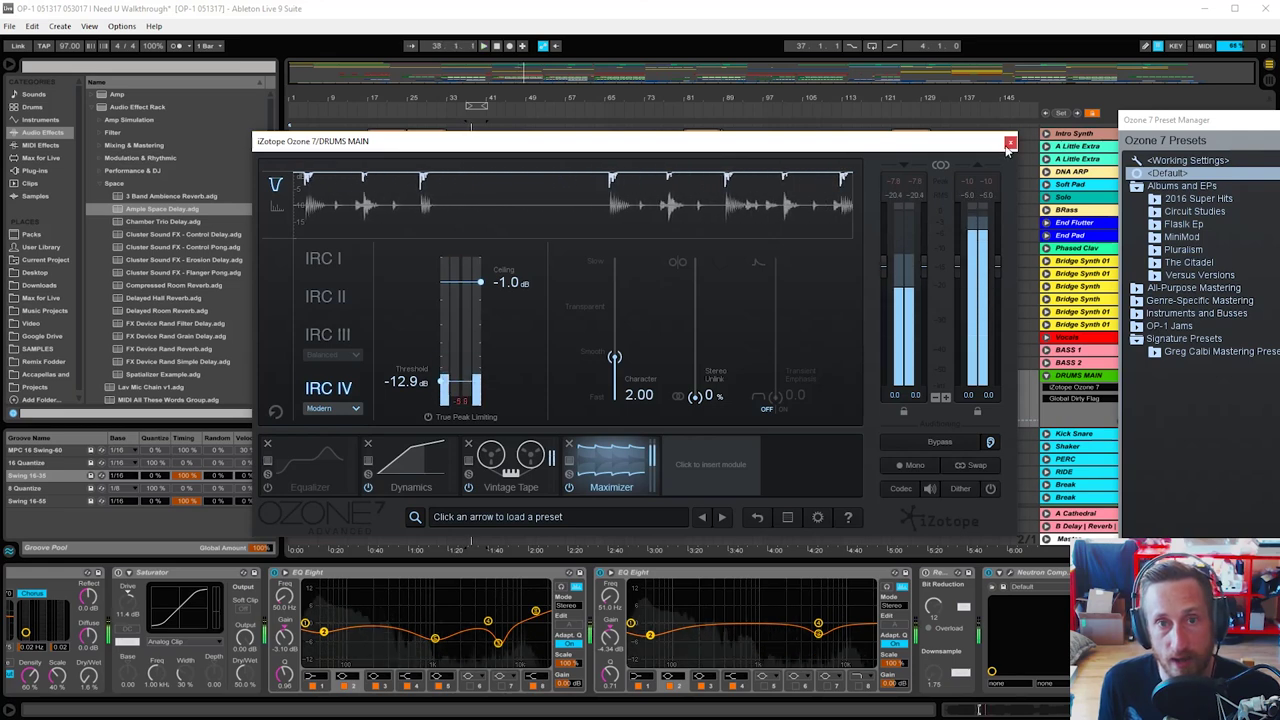
{"action": "left_click", "coordinate": [1010, 142]}
Step: Unfold the Kick Snare track and increase its height
{"action": "scroll", "coordinate": [1090, 380], "scroll_direction": "down", "scroll_amount": 3}
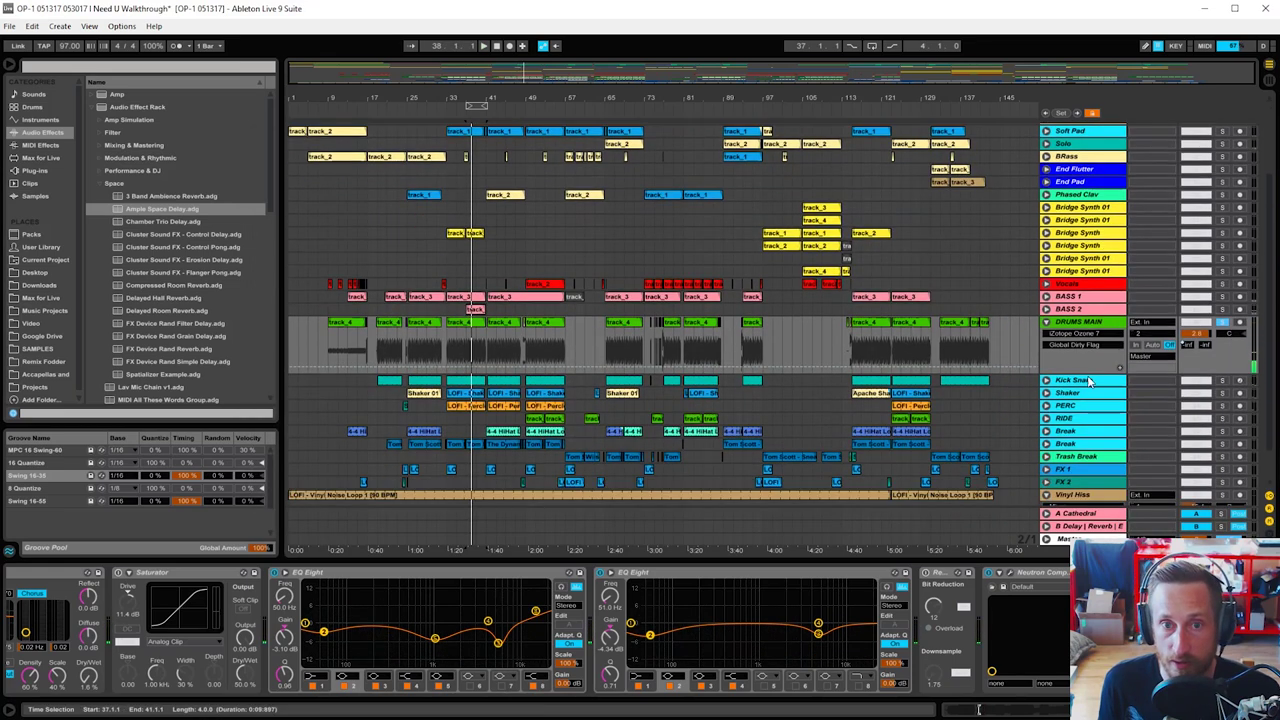
{"action": "scroll", "coordinate": [1073, 353], "scroll_direction": "down", "scroll_amount": 2}
{"action": "left_click", "coordinate": [1072, 344]}
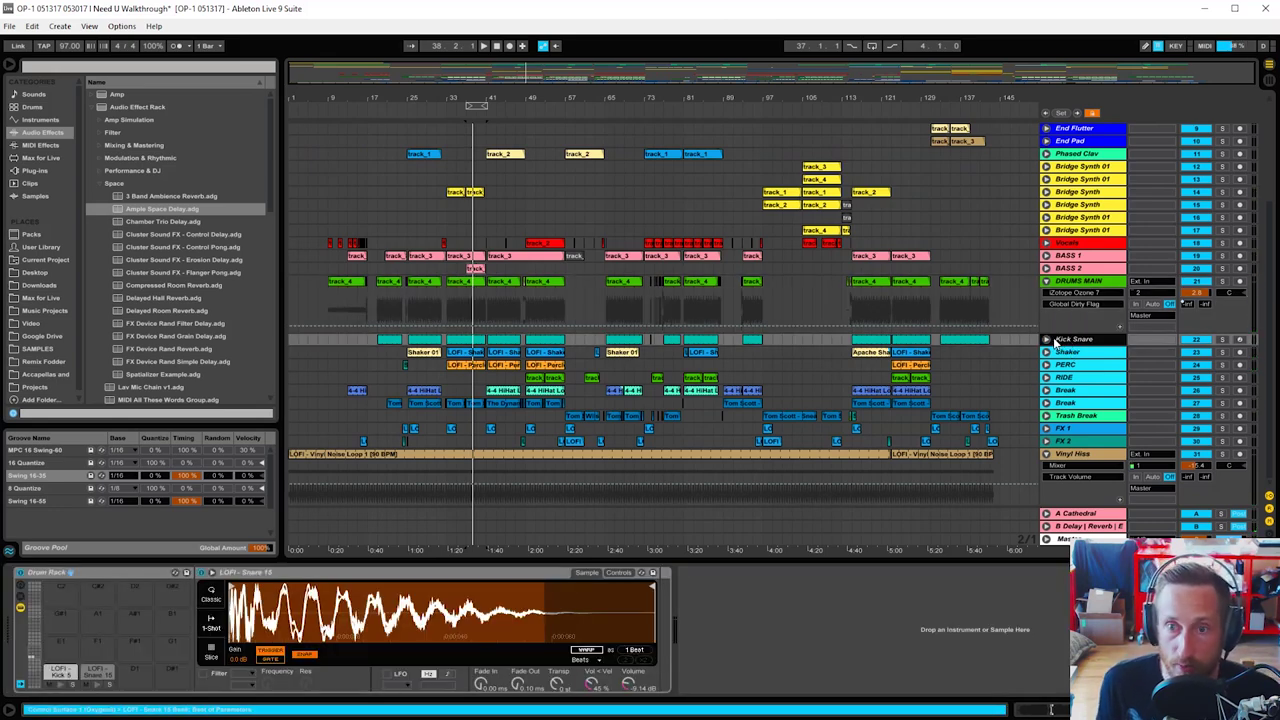
{"action": "left_click", "coordinate": [1045, 341]}
{"action": "left_click_drag", "start_coordinate": [1080, 357], "coordinate": [1076, 398]}
Step: Play the soloed Kick Snare track from its clip at bar 33
{"action": "left_click", "coordinate": [476, 349]}
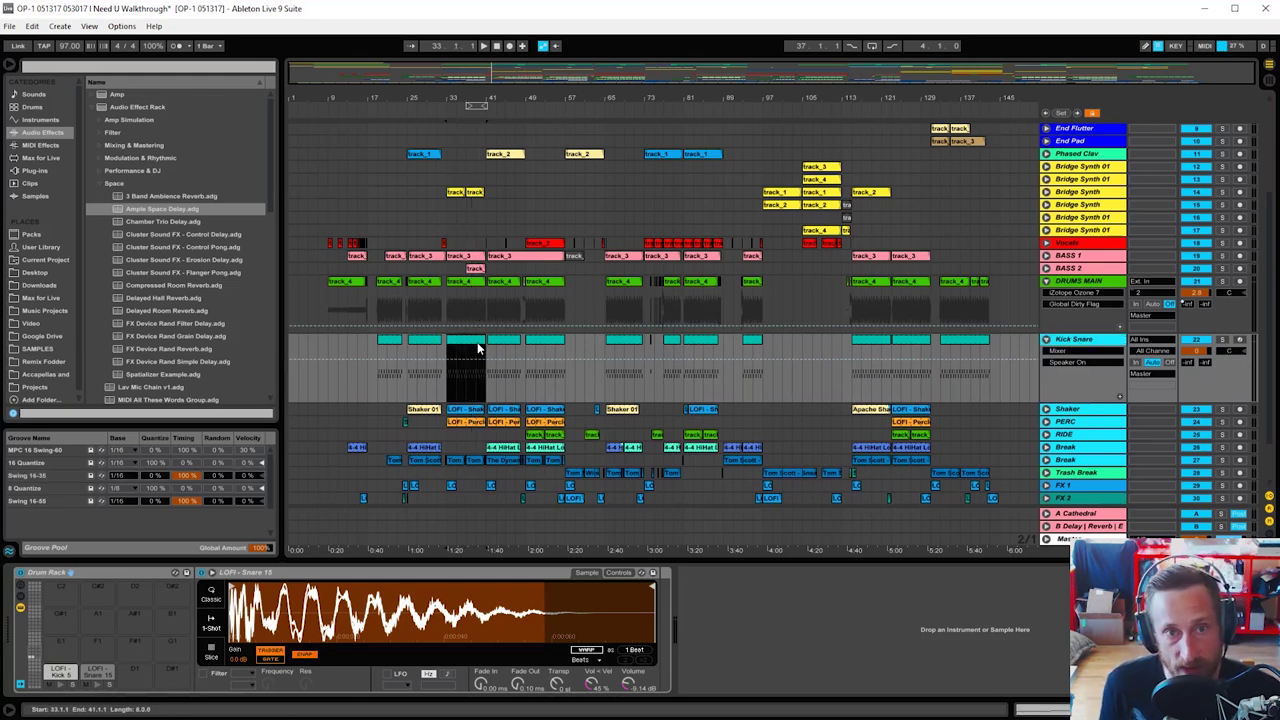
{"action": "left_click", "coordinate": [1221, 340]}
{"action": "key", "text": "space"}
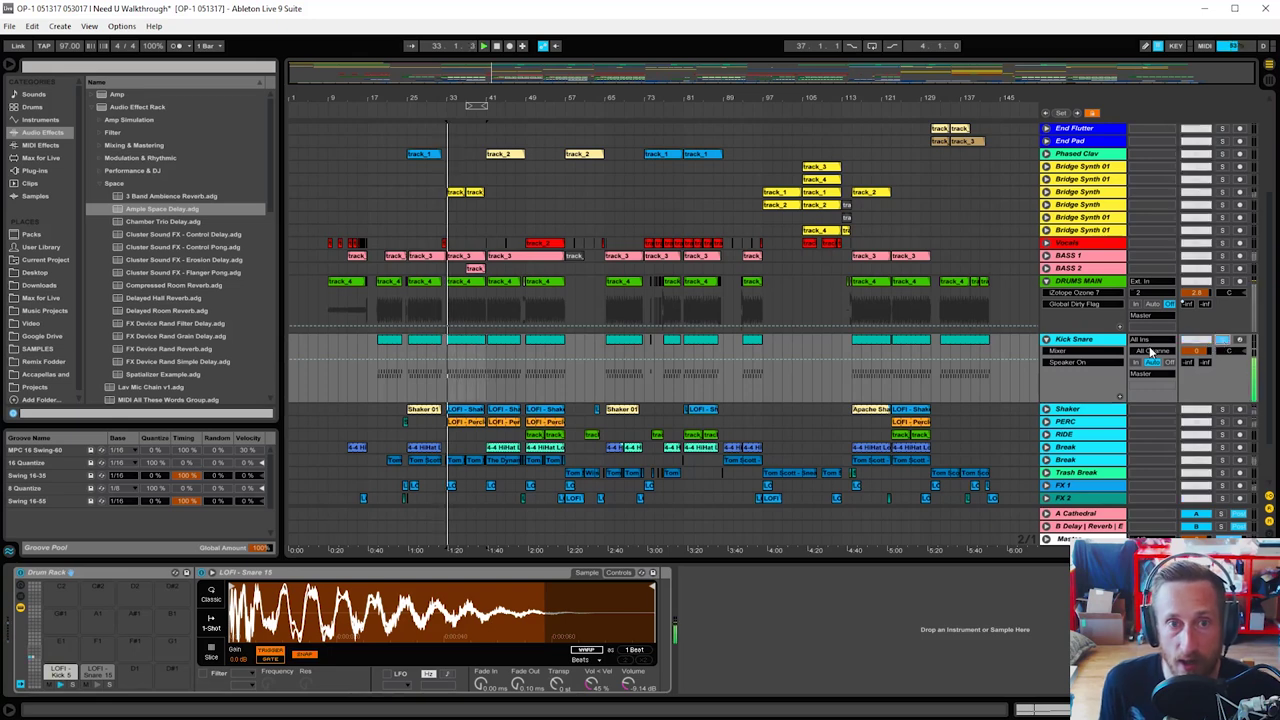
Step: Examine the Kick Snare drum rack pads, play the track's clip at bar 115, and release the solo
{"action": "left_click", "coordinate": [1105, 343]}
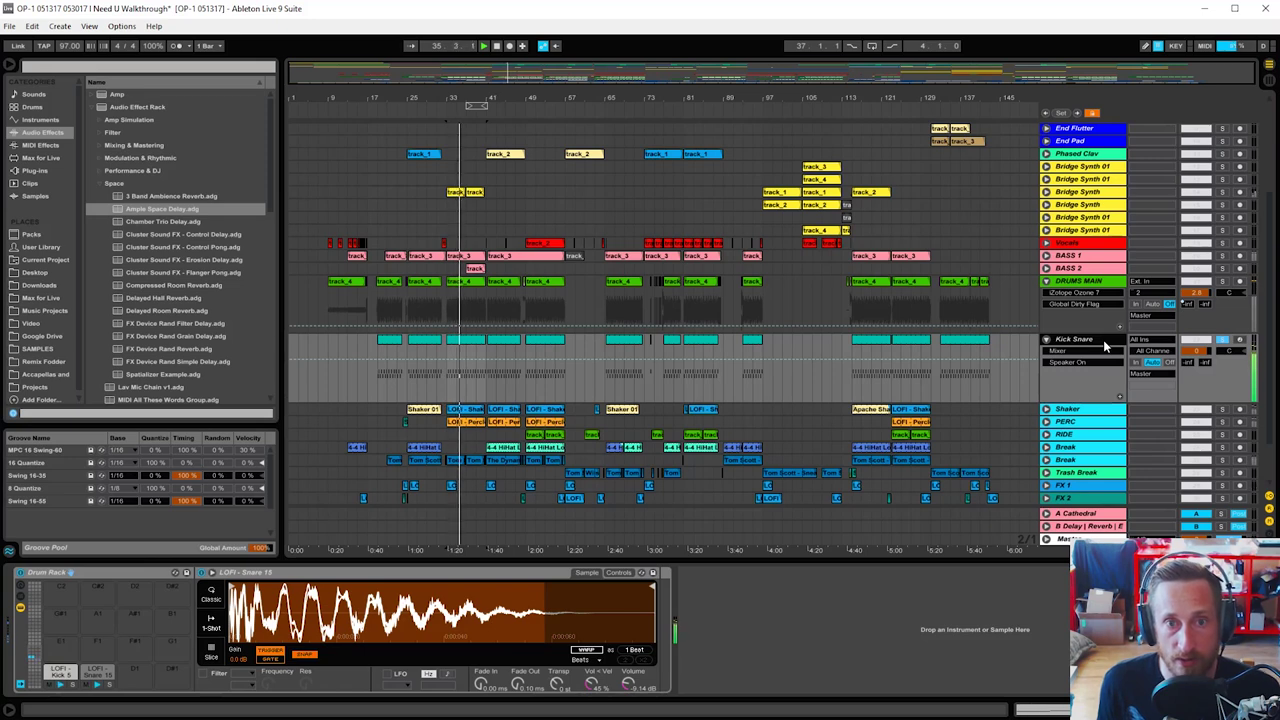
{"action": "left_click", "coordinate": [63, 685]}
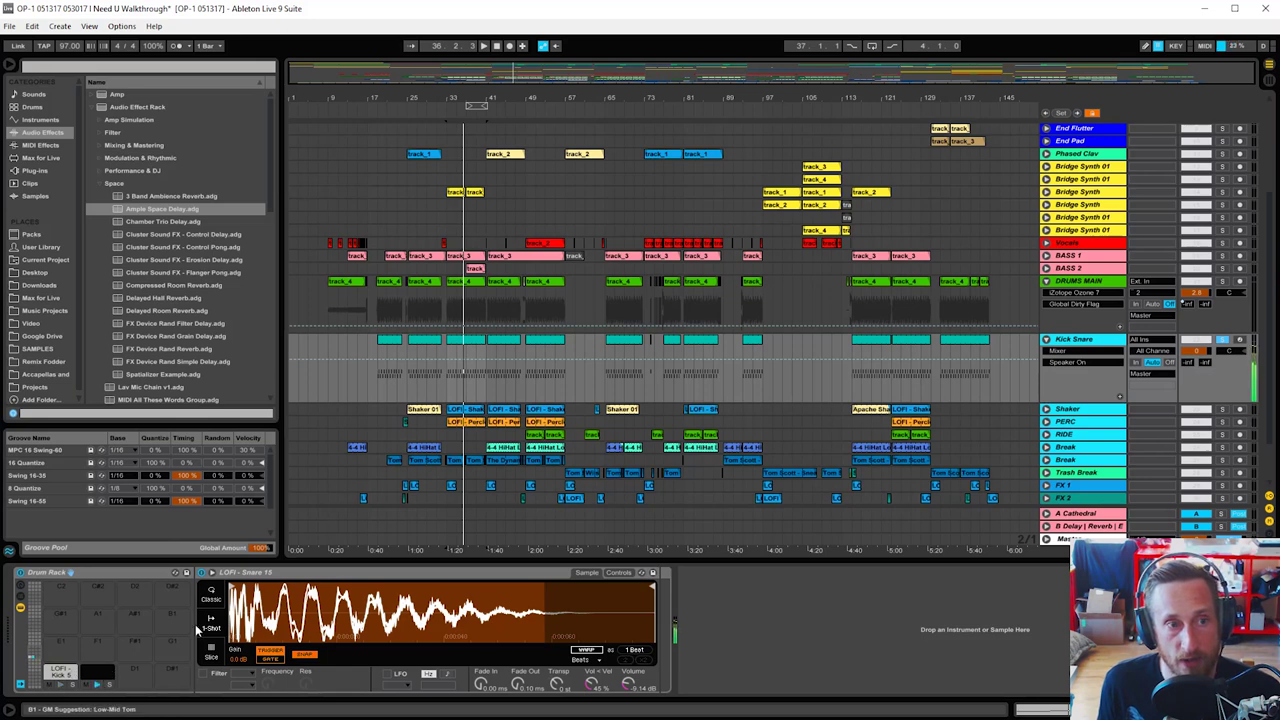
{"action": "left_click", "coordinate": [860, 338]}
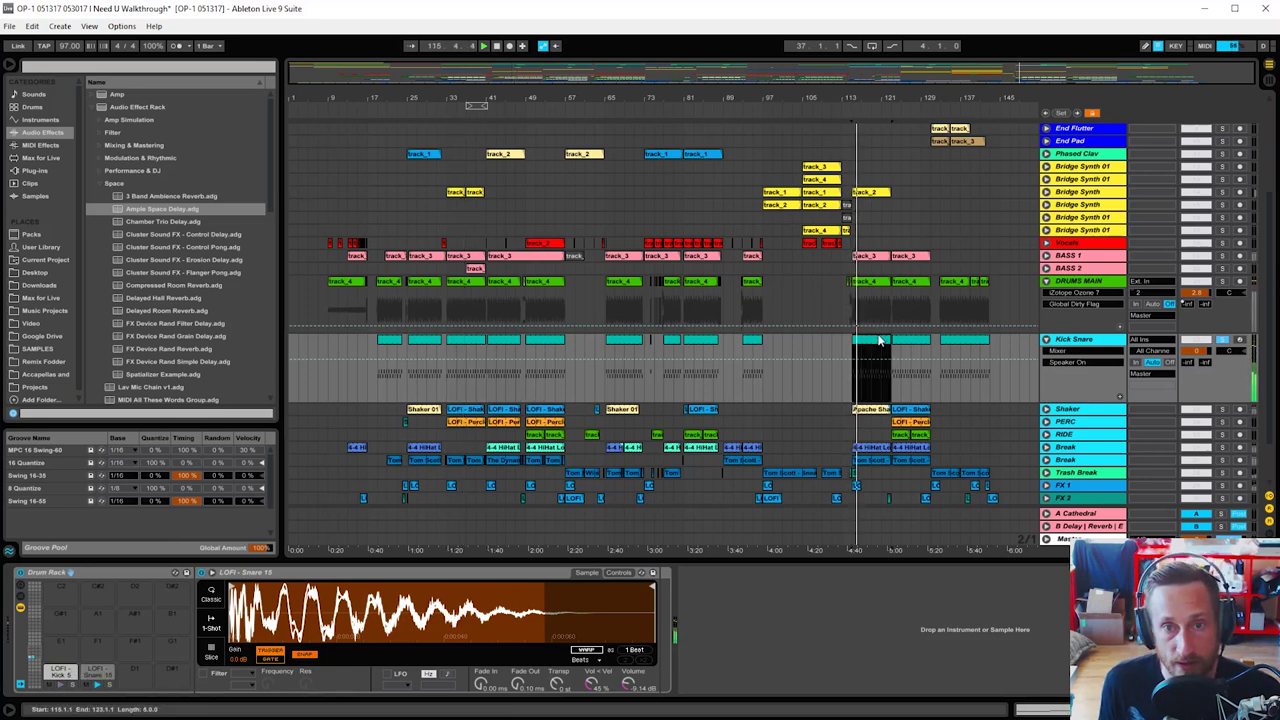
{"action": "left_click", "coordinate": [1222, 282]}
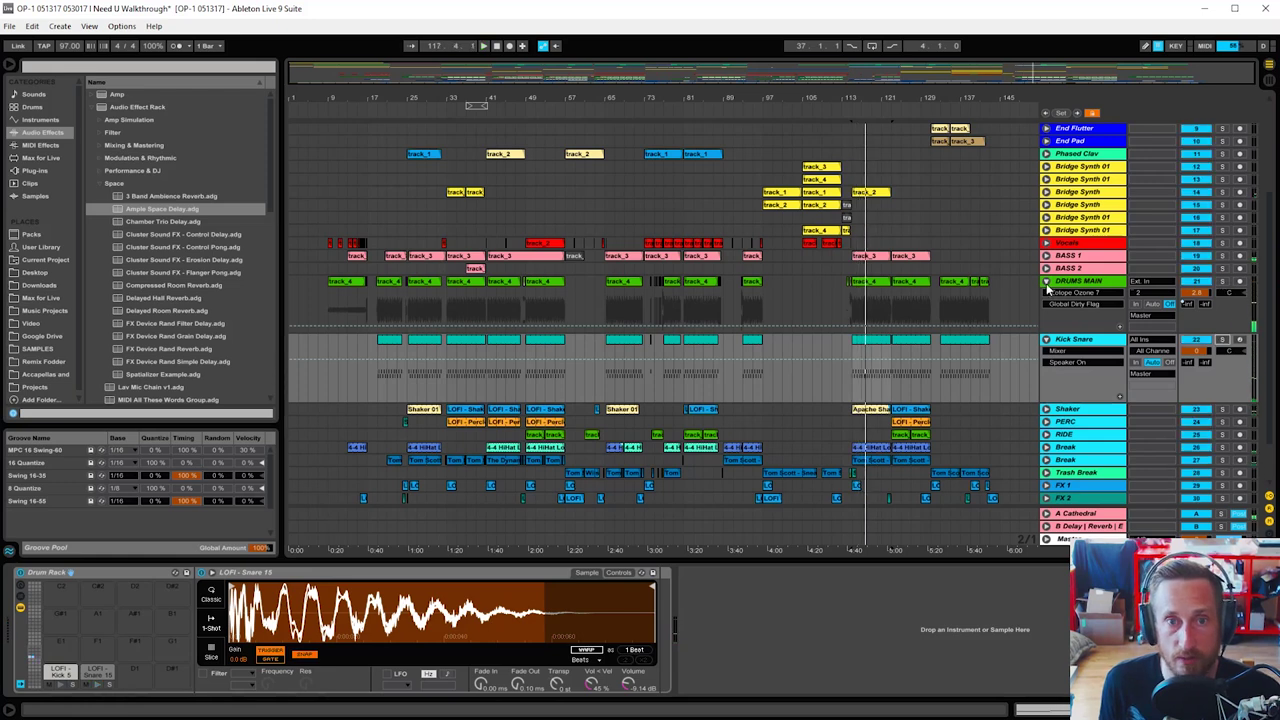
Step: Fold the DRUMS MAIN and Kick Snare tracks, and unfold the PERC and Shaker tracks
{"action": "left_click", "coordinate": [1046, 282]}
{"action": "left_click", "coordinate": [1046, 294]}
{"action": "left_click", "coordinate": [1065, 307]}
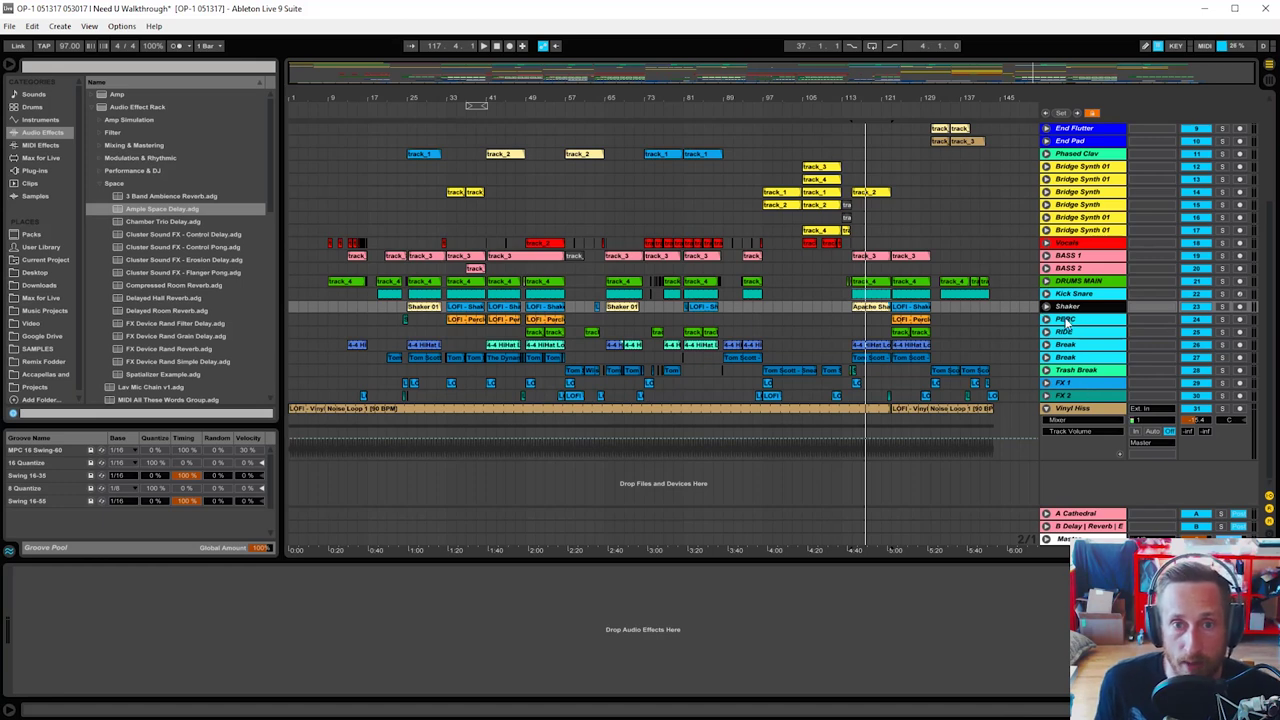
{"action": "left_click", "coordinate": [1075, 319]}
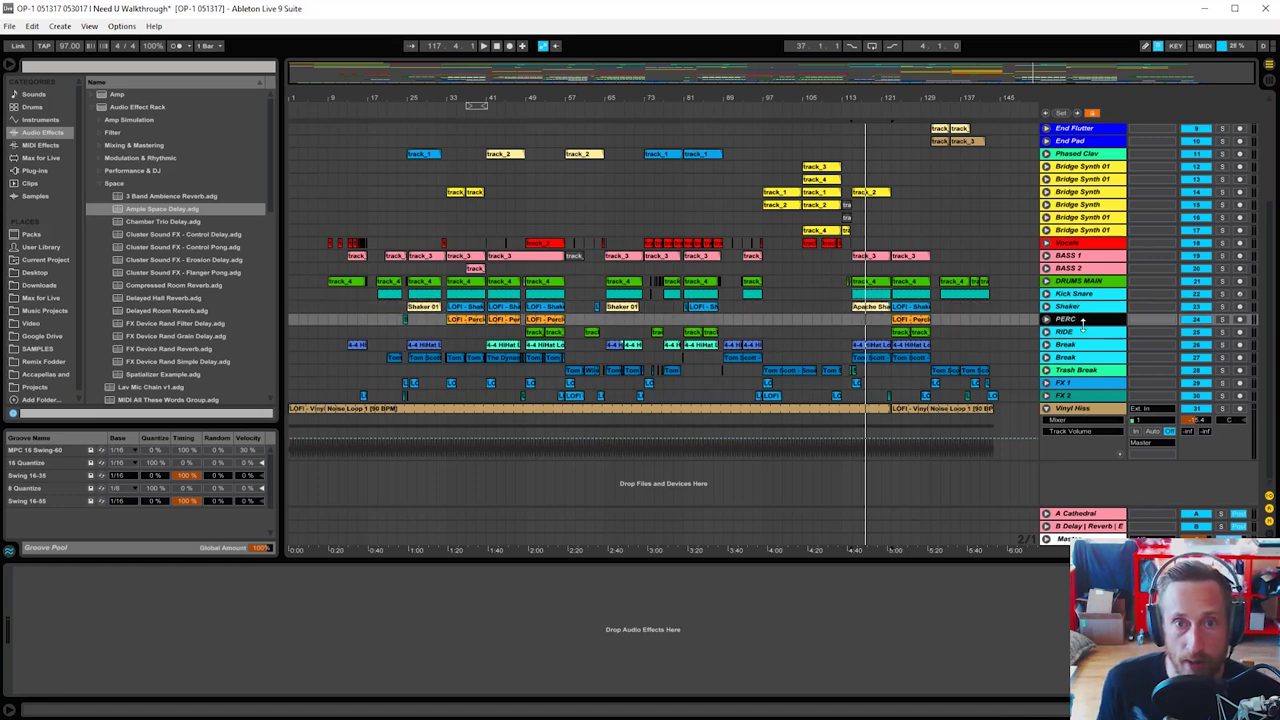
{"action": "left_click", "coordinate": [1046, 319]}
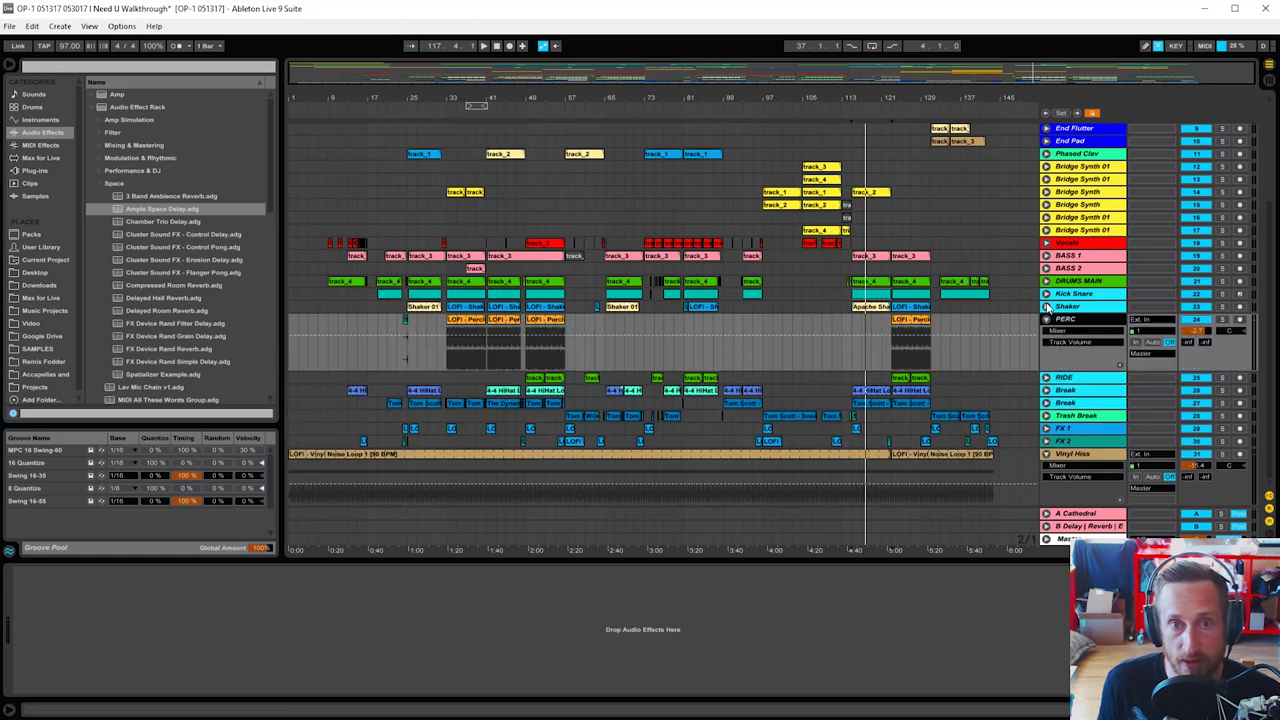
{"action": "left_click", "coordinate": [1046, 306]}
{"action": "scroll", "coordinate": [817, 363], "scroll_direction": "down", "scroll_amount": 1}
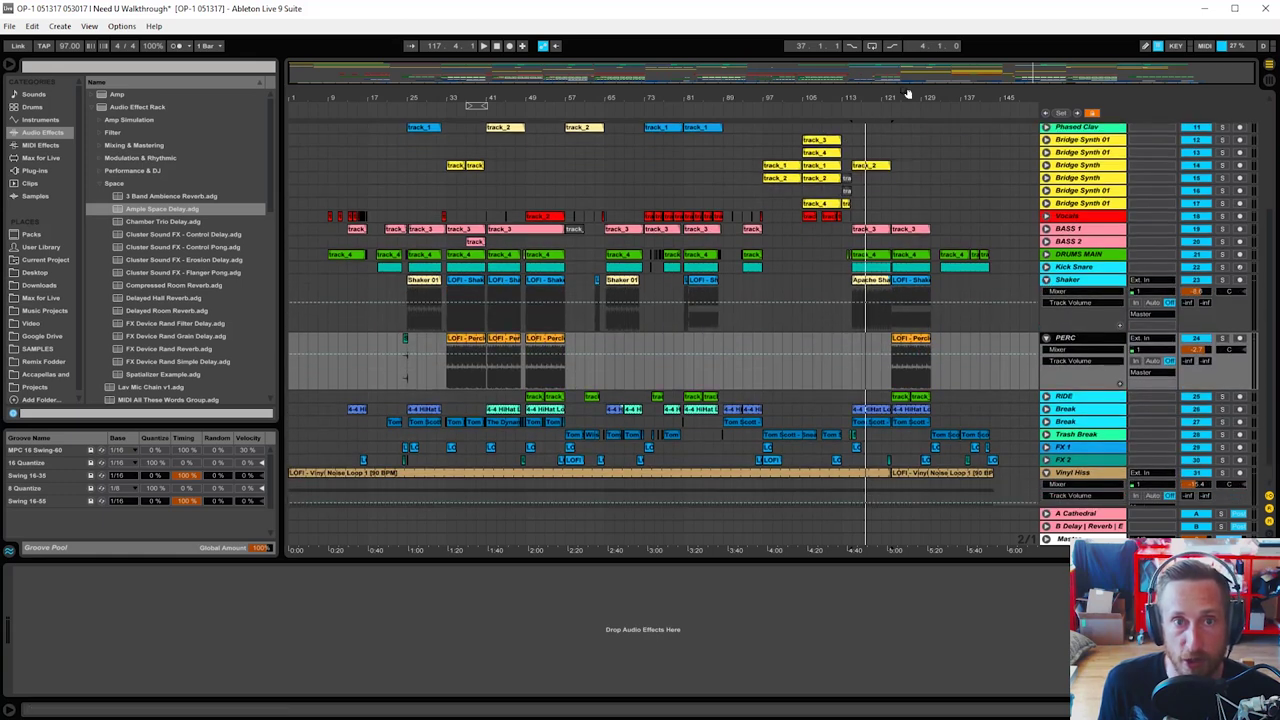
Step: Play the soloed Shaker track from its clip at bar 123, and add the PERC track to the solo
{"action": "left_click_drag", "start_coordinate": [907, 94], "coordinate": [831, 136]}
{"action": "left_click", "coordinate": [826, 281]}
{"action": "key", "text": "space"}
{"action": "left_click", "coordinate": [1221, 283]}
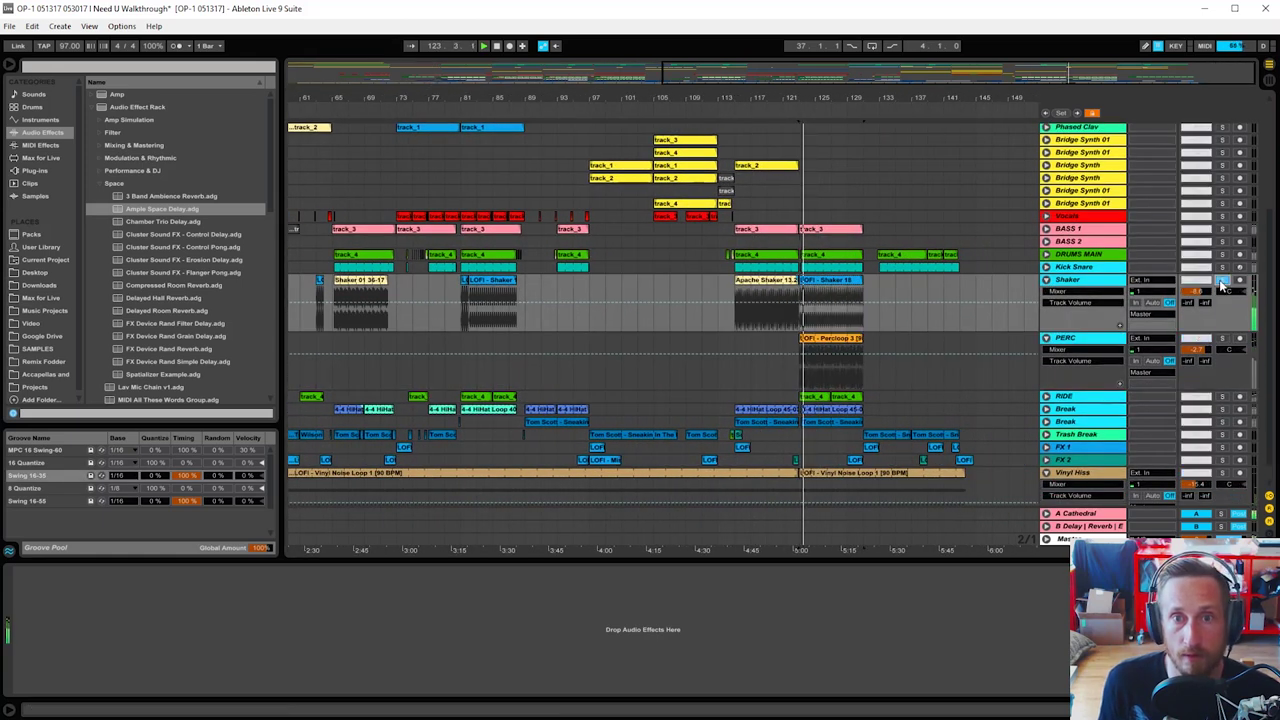
{"action": "left_click", "coordinate": [1221, 281]}
{"action": "left_click", "coordinate": [1222, 338], "text": "ctrl"}
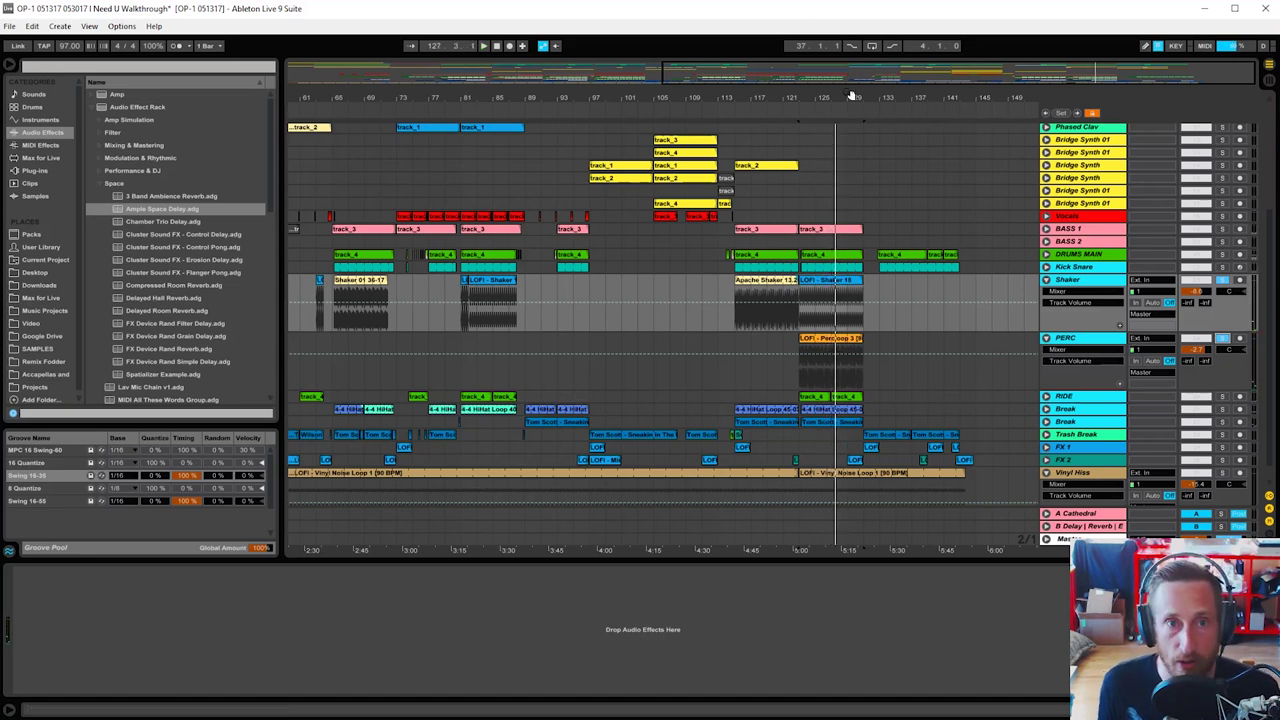
Step: Play the soloed Shaker and PERC tracks from bar 33, and add DRUMS MAIN to the solo
{"action": "left_click_drag", "start_coordinate": [851, 95], "coordinate": [923, 60]}
{"action": "left_click", "coordinate": [455, 285]}
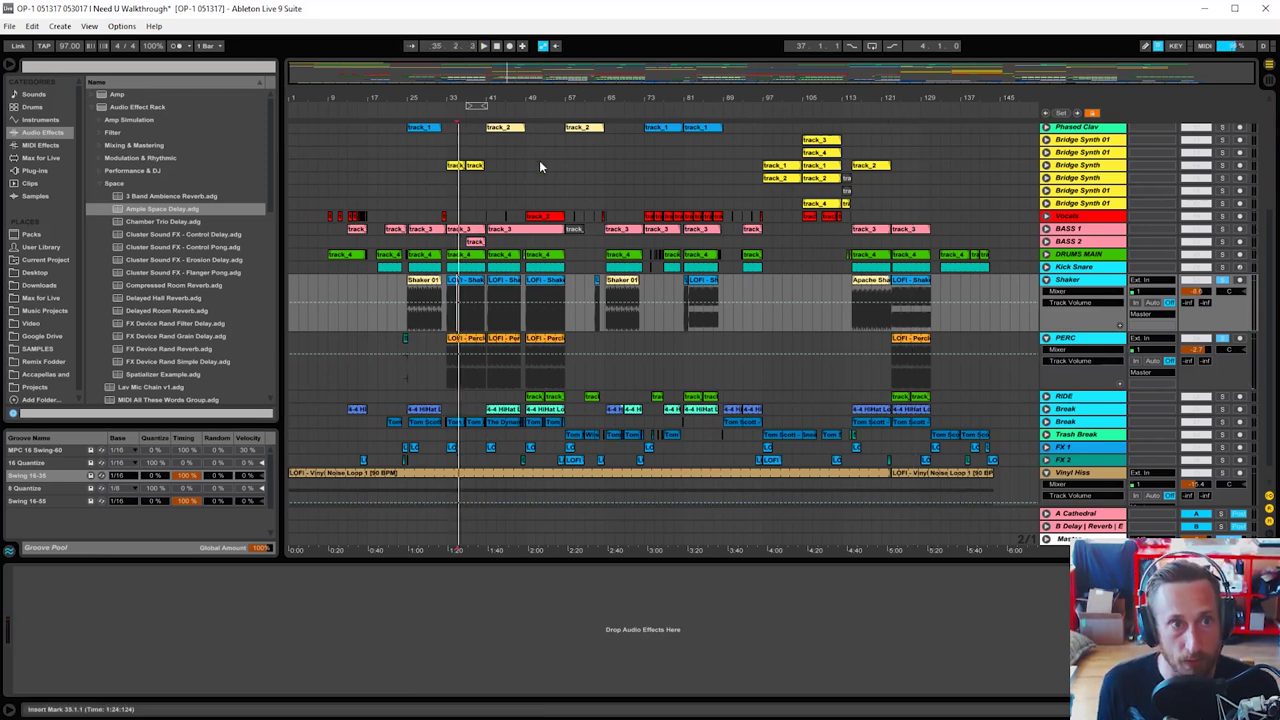
{"action": "left_click_drag", "start_coordinate": [455, 101], "coordinate": [460, 101]}
{"action": "left_click", "coordinate": [517, 293]}
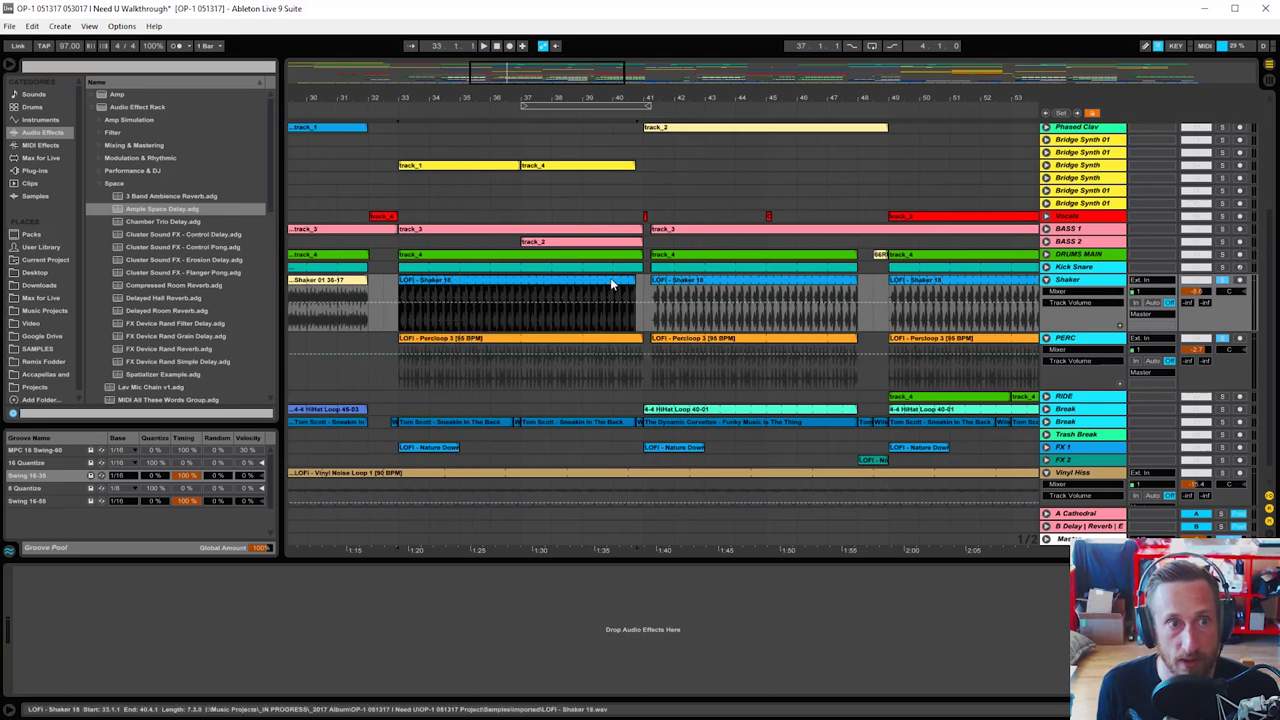
{"action": "key", "text": "space"}
{"action": "left_click_drag", "start_coordinate": [650, 97], "coordinate": [774, 62]}
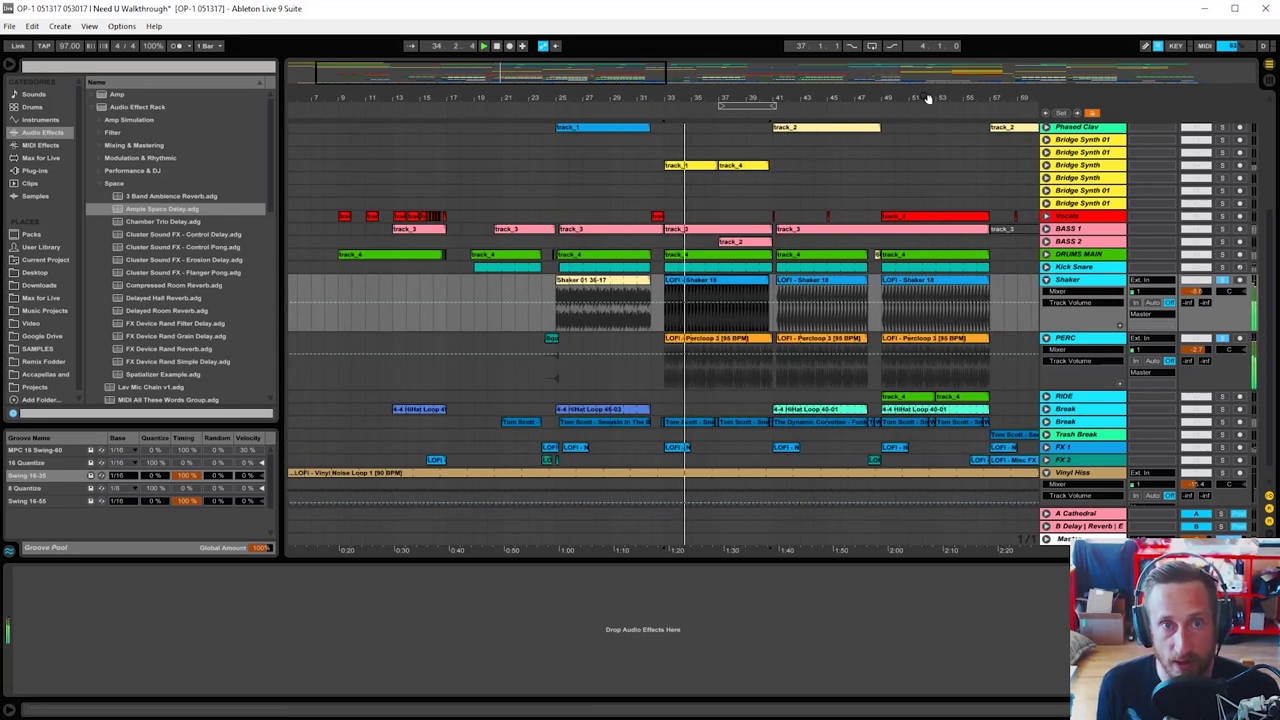
{"action": "left_click_drag", "start_coordinate": [929, 98], "coordinate": [905, 72]}
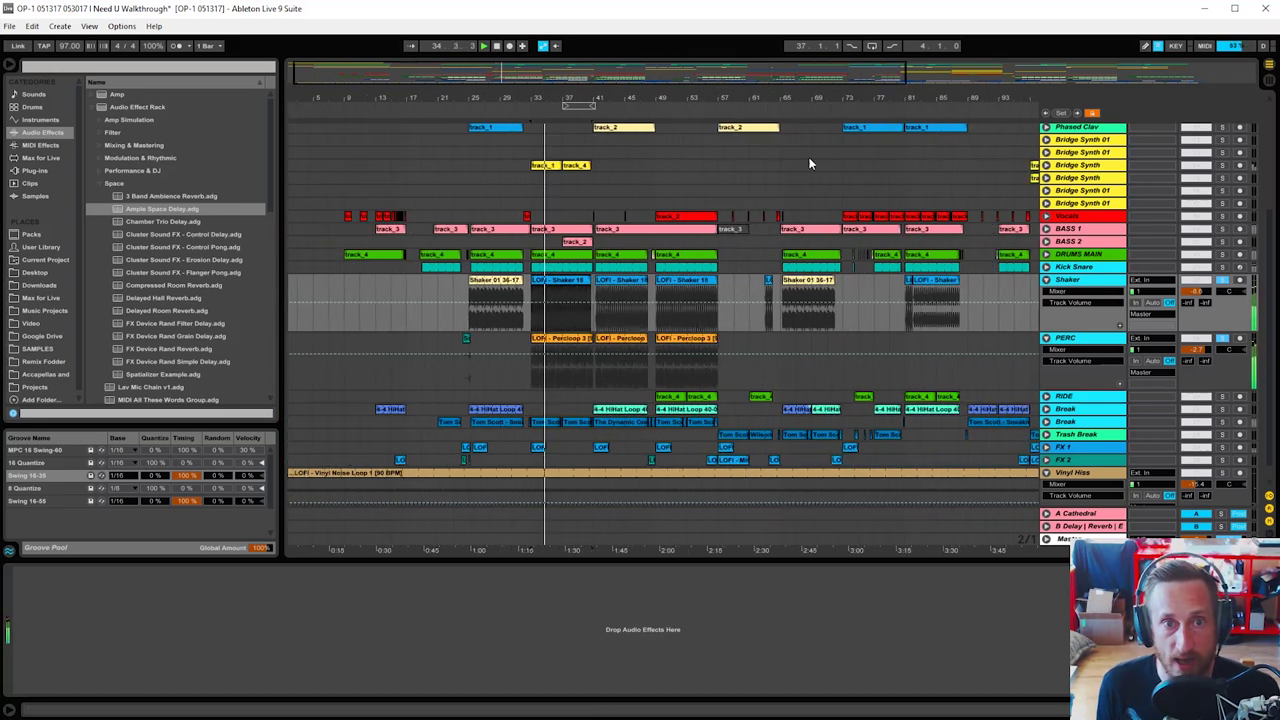
{"action": "left_click", "coordinate": [1222, 254]}
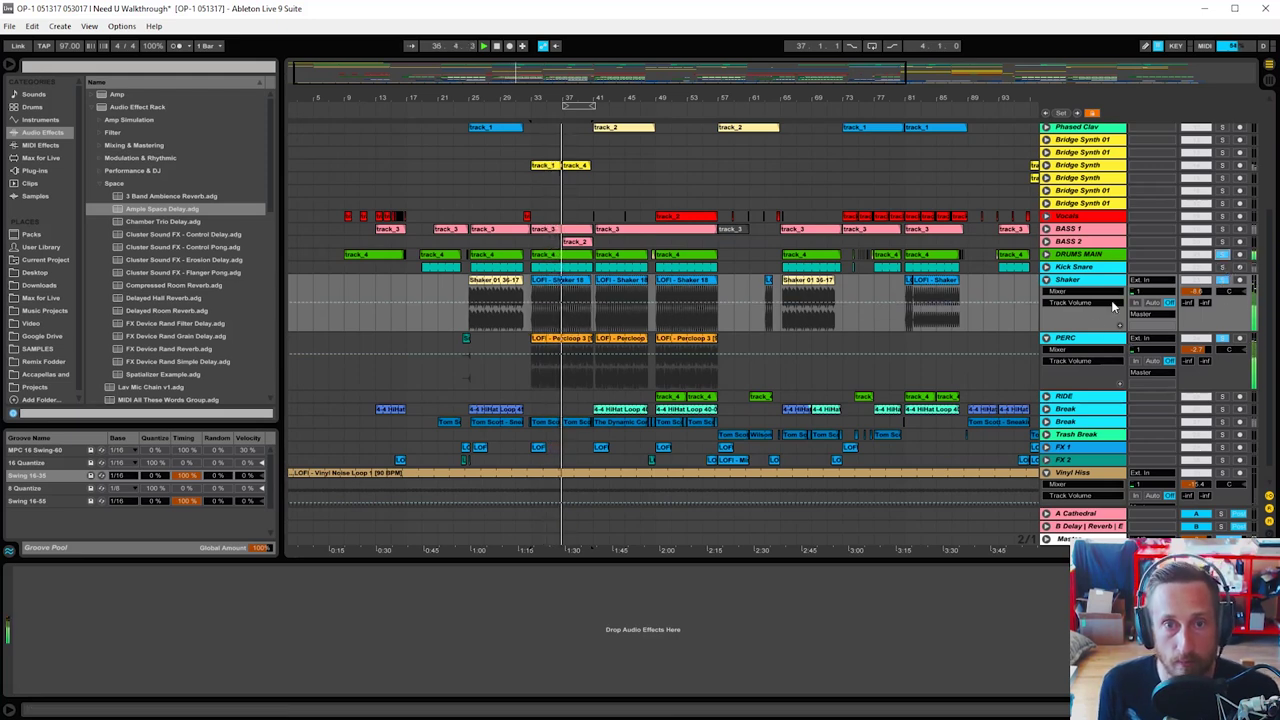
Step: Listen to the Break track with the HiHat loops in solo
{"action": "left_click", "coordinate": [1103, 338]}
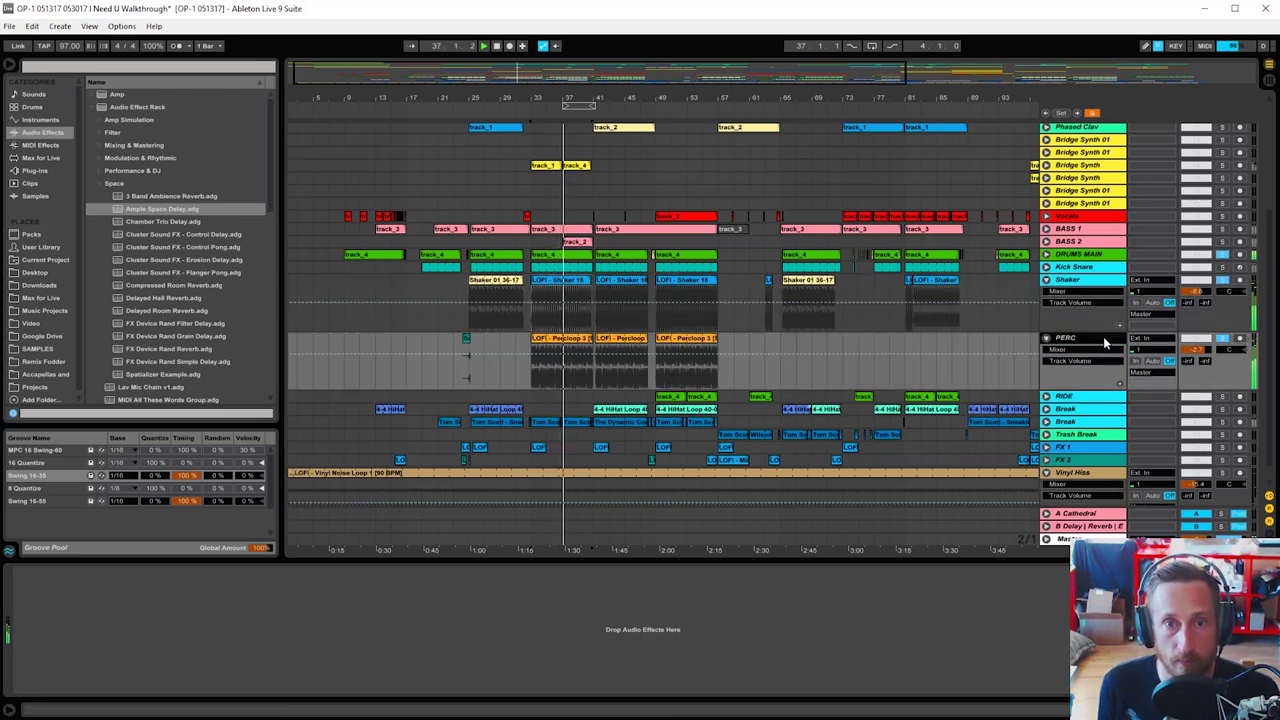
{"action": "left_click", "coordinate": [1082, 424]}
{"action": "left_click", "coordinate": [1095, 410]}
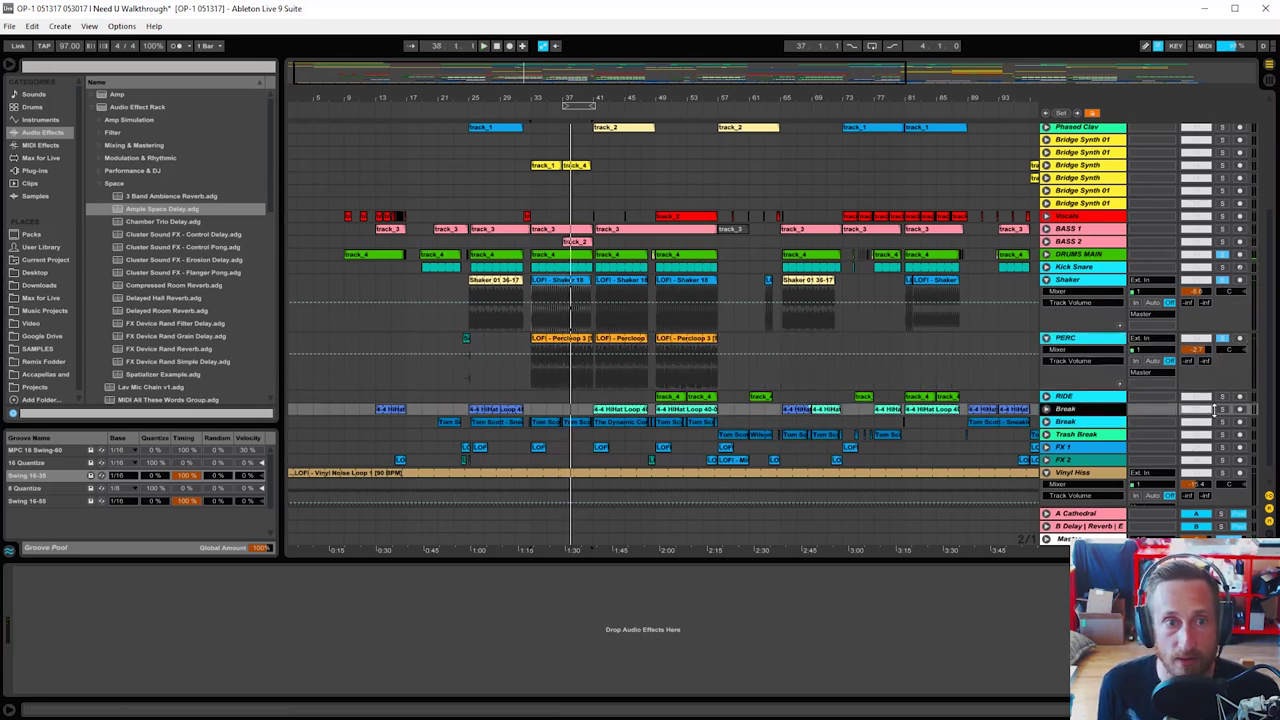
{"action": "left_click", "coordinate": [1221, 410]}
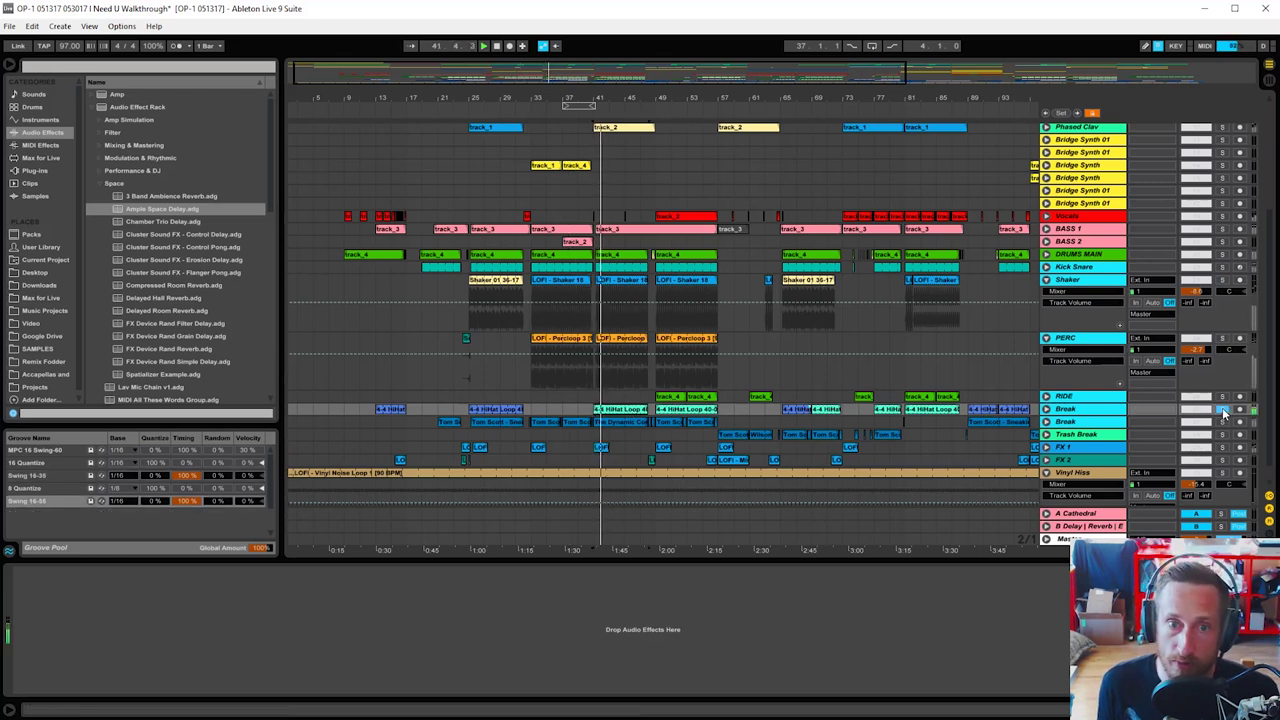
Step: Solo the RIDE track and play it from its clip at bar 49
{"action": "left_click", "coordinate": [1221, 398]}
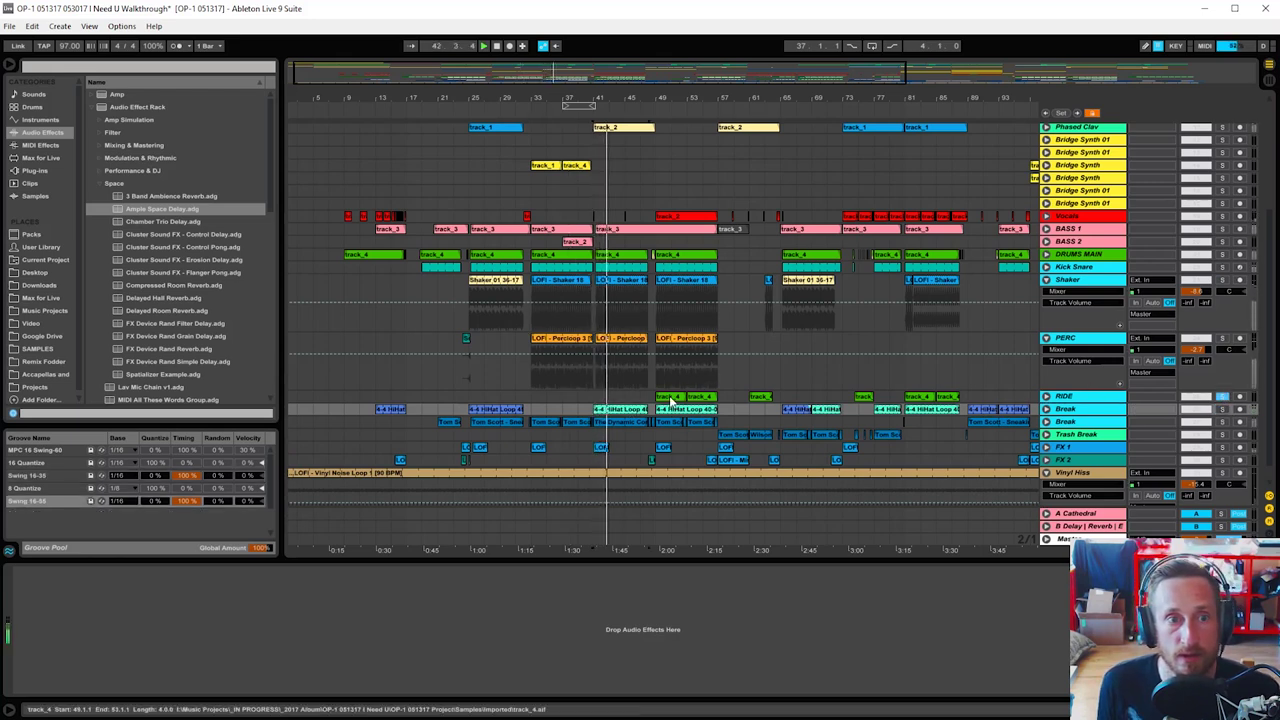
{"action": "left_click", "coordinate": [671, 397]}
{"action": "key", "text": "space"}
{"action": "key", "text": "space"}
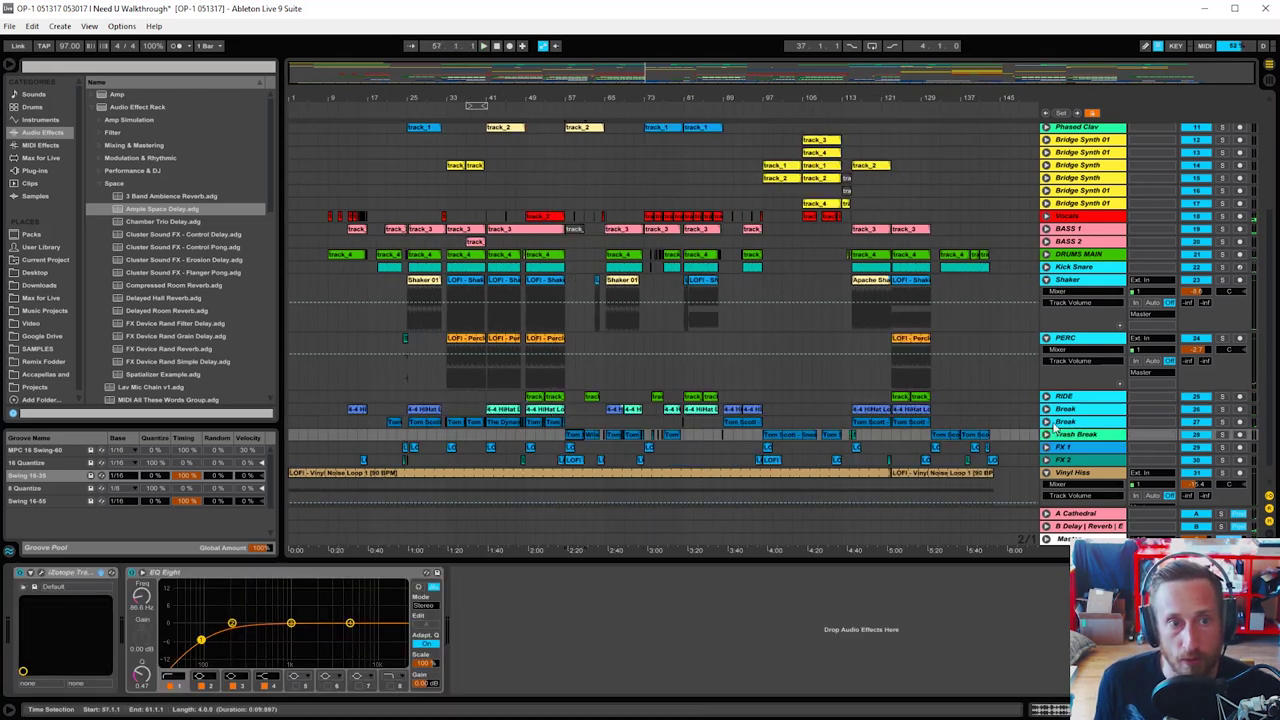
Step: Examine the Trash 2 plug-in on Trash Break while playing from bar 57, and listen to the track in solo
{"action": "left_click", "coordinate": [44, 577]}
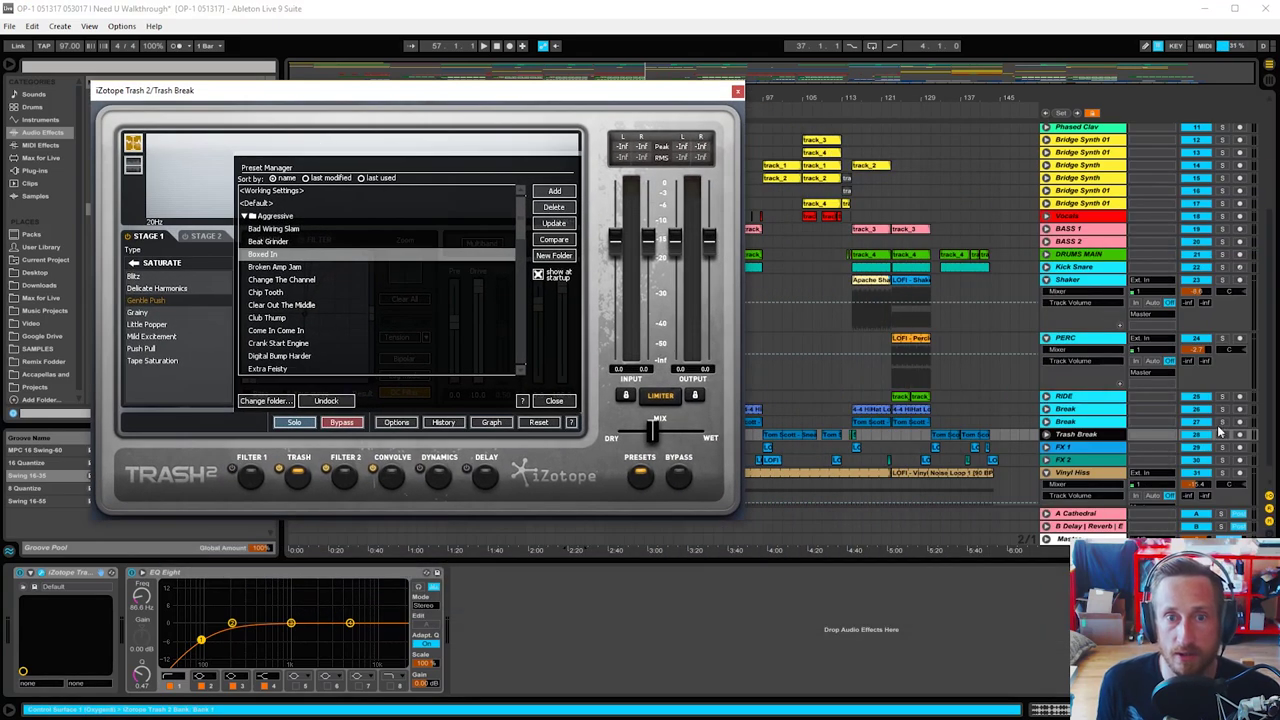
{"action": "left_click", "coordinate": [1085, 435]}
{"action": "key", "text": "space"}
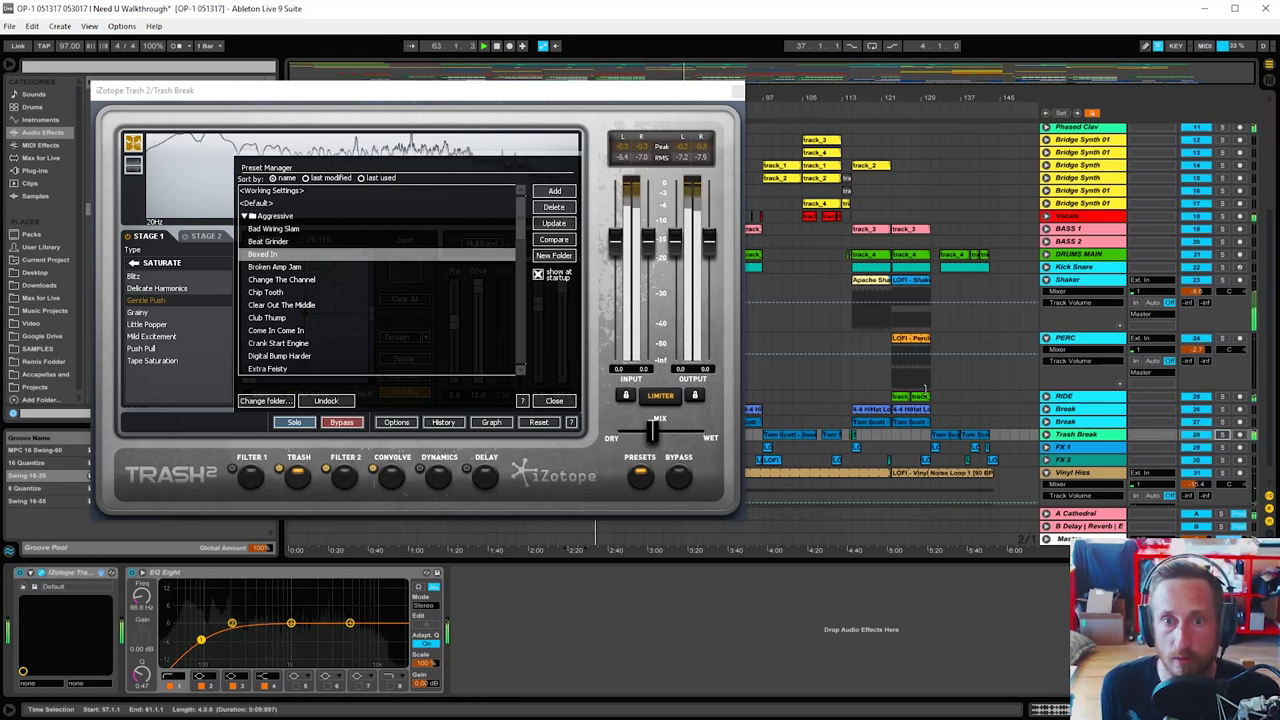
{"action": "left_click", "coordinate": [737, 90]}
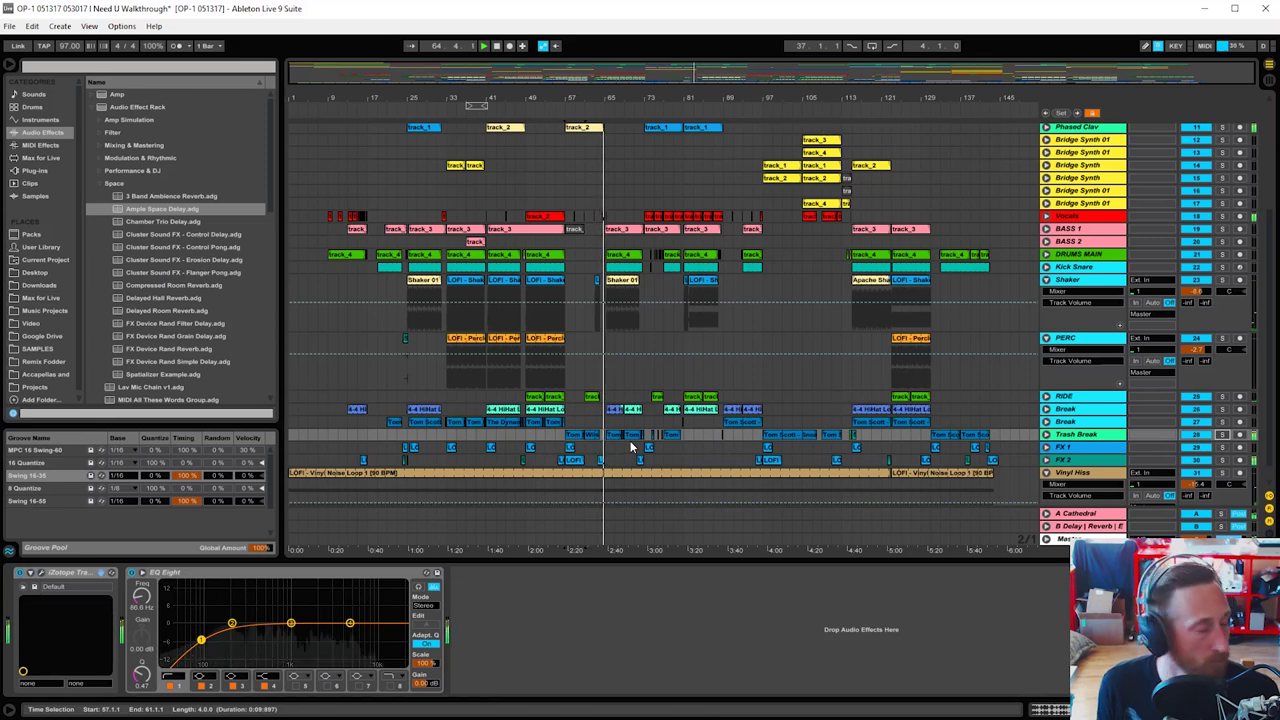
{"action": "left_click", "coordinate": [1223, 436]}
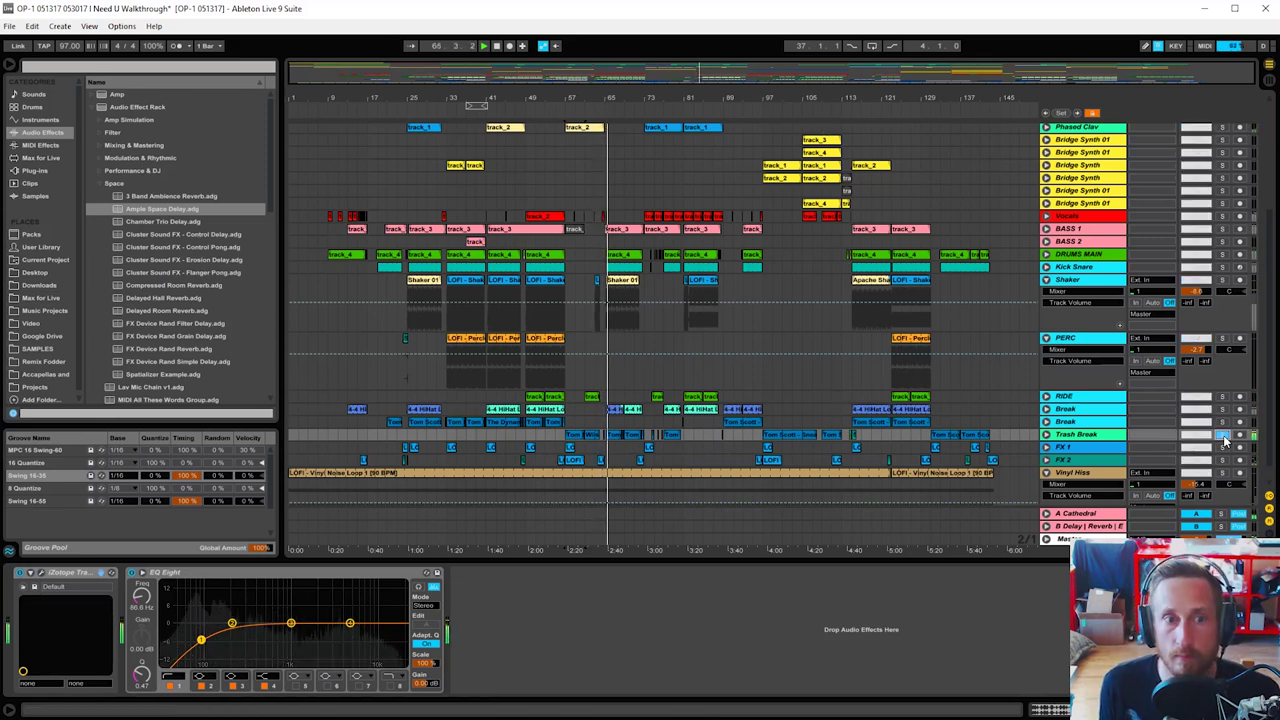
{"action": "left_click", "coordinate": [1223, 437]}
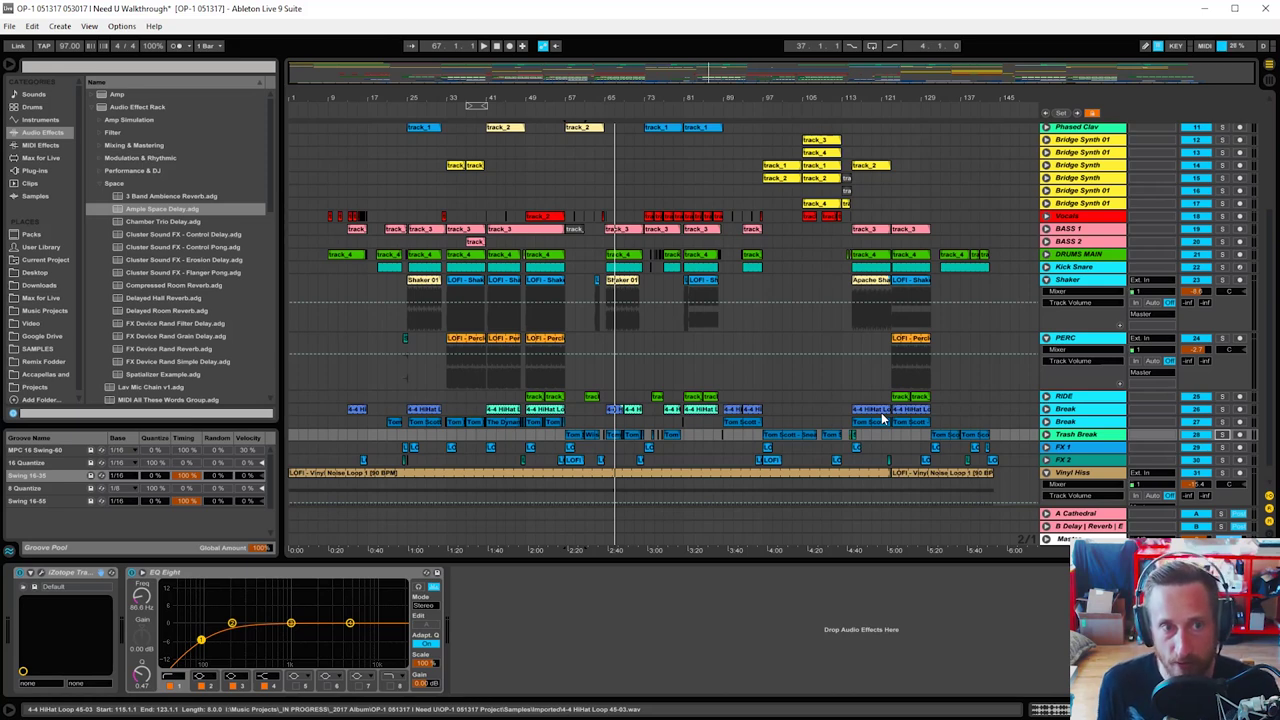
Step: Play DRUMS MAIN in solo together with Trash Break, and release the solos
{"action": "left_click", "coordinate": [1103, 256]}
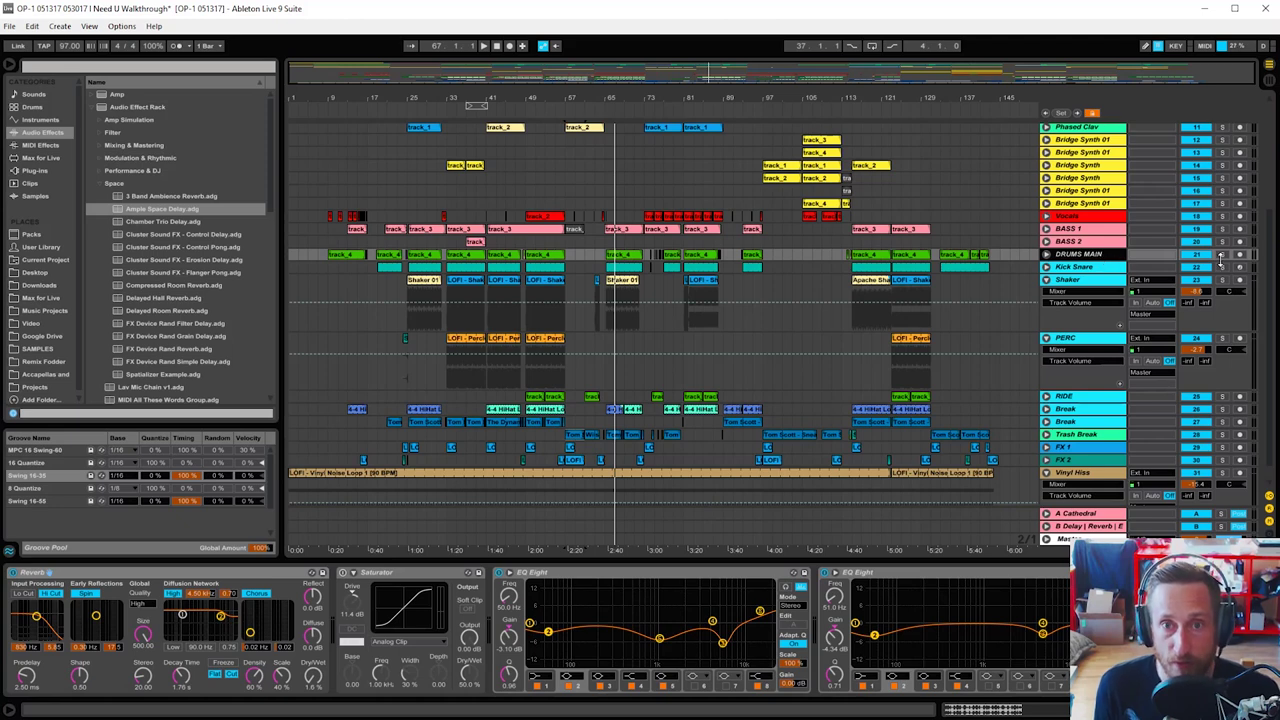
{"action": "key", "text": "space"}
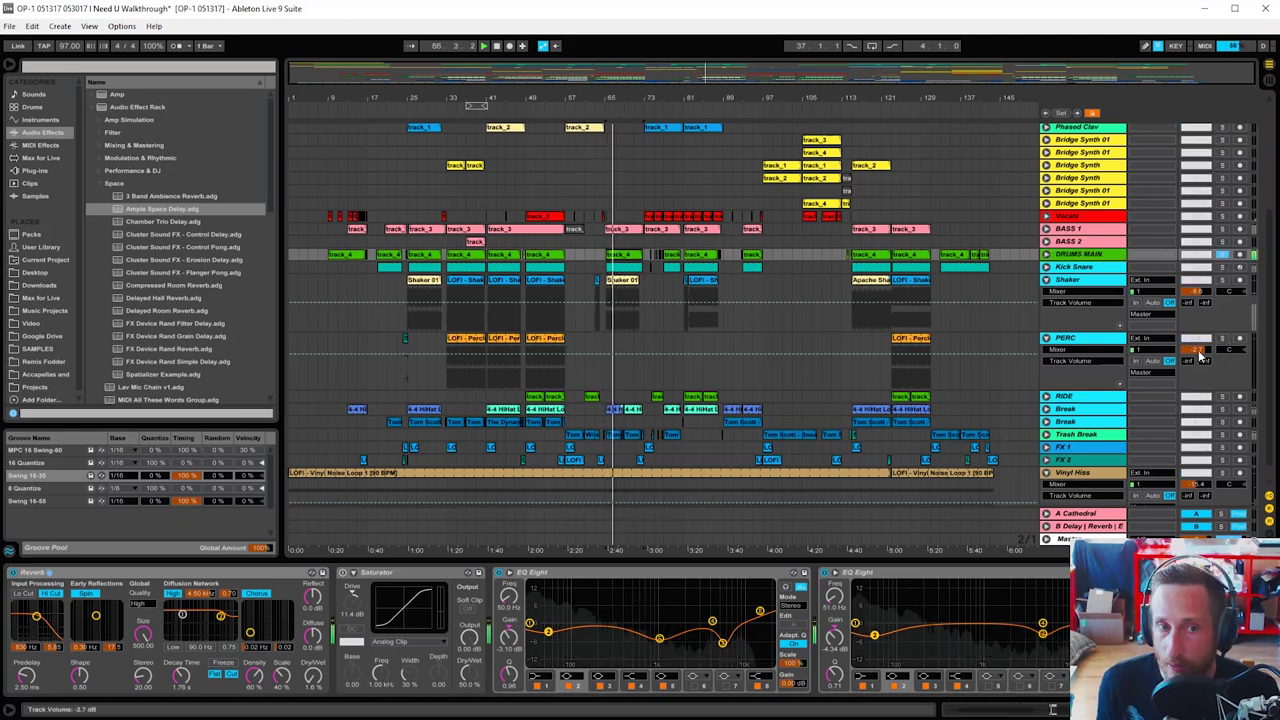
{"action": "left_click", "coordinate": [1221, 436]}
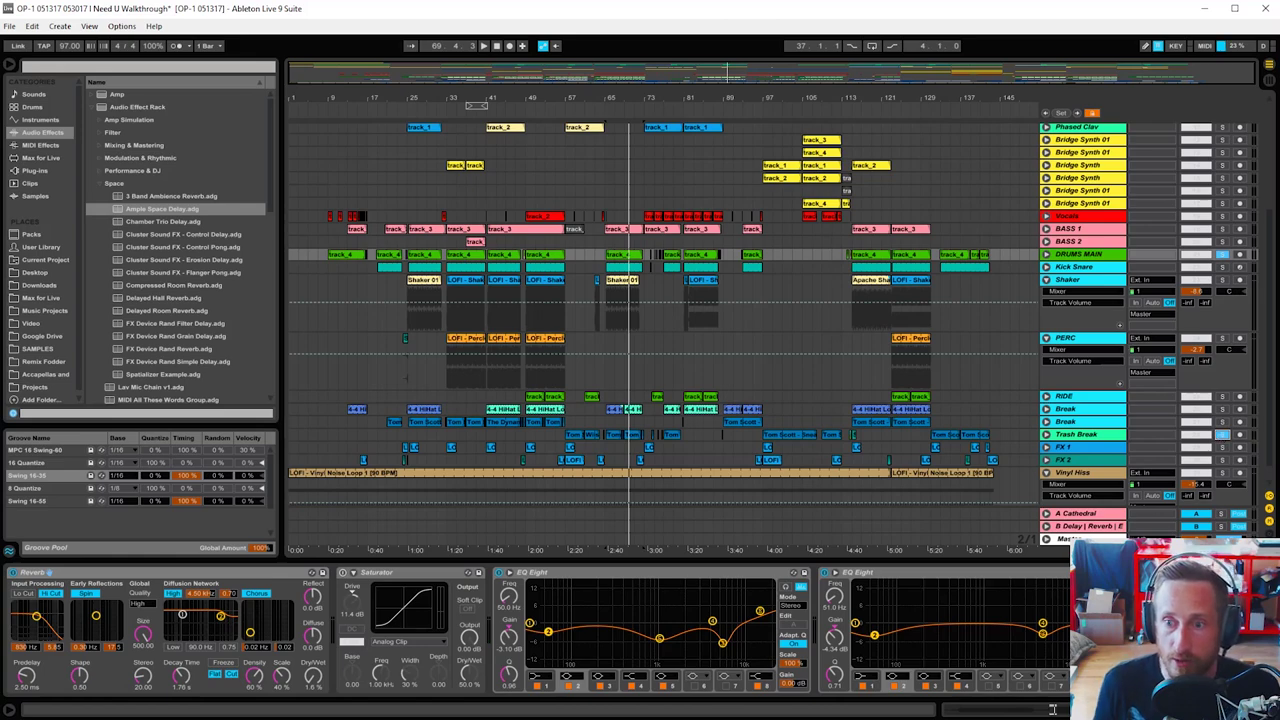
{"action": "left_click", "coordinate": [1222, 256]}
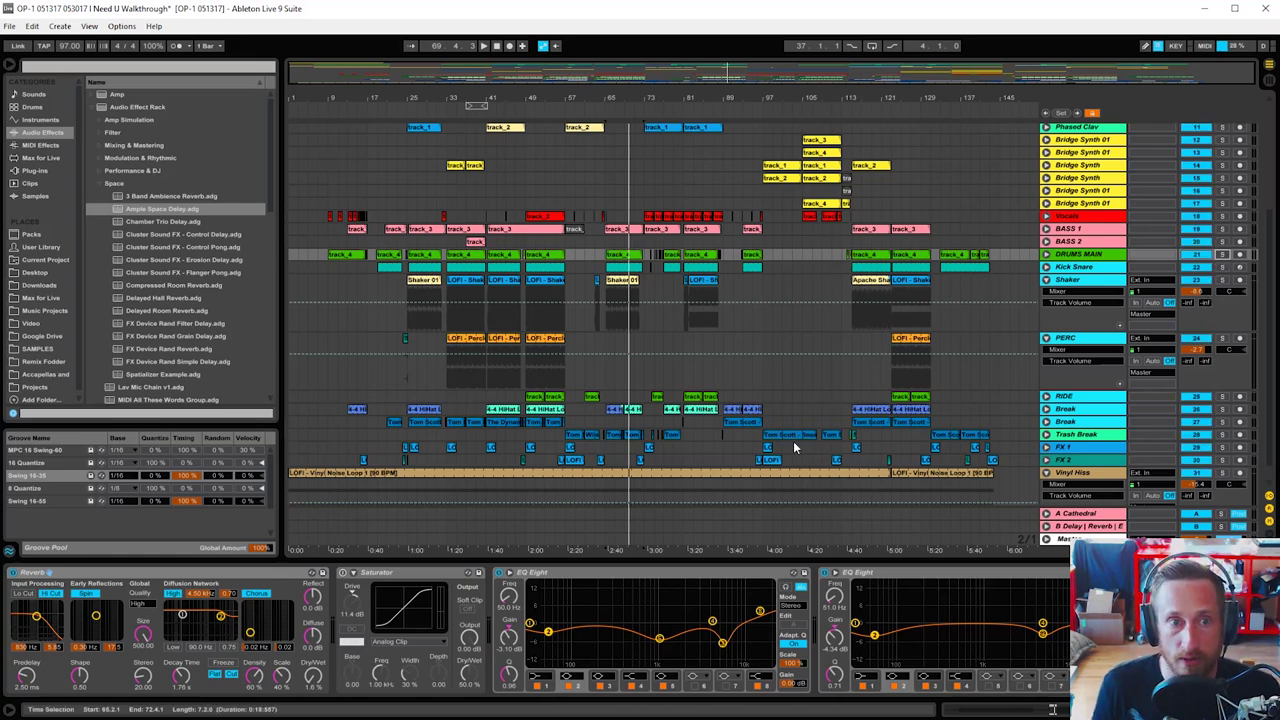
Step: Unfold the FX 1 track and select its clip at bar 57
{"action": "scroll", "coordinate": [797, 446], "scroll_direction": "down", "scroll_amount": 1}
{"action": "left_click", "coordinate": [1046, 429]}
{"action": "left_click_drag", "start_coordinate": [568, 102], "coordinate": [644, 175]}
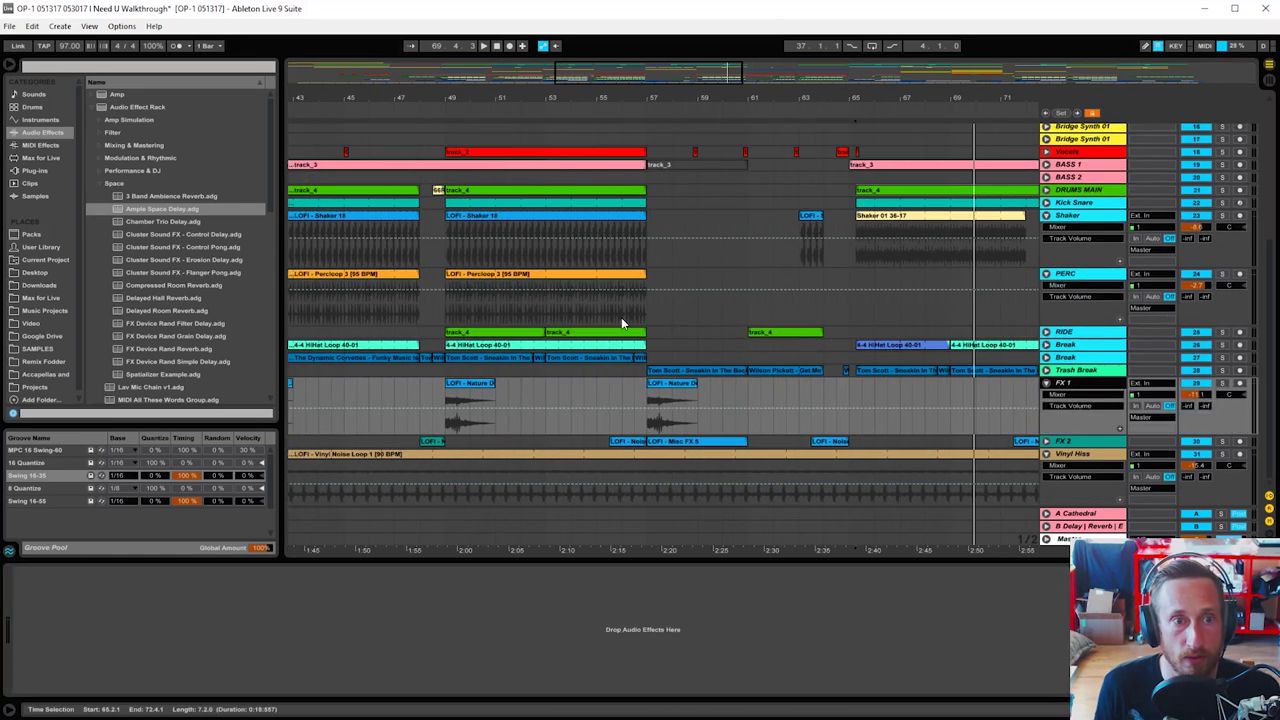
{"action": "left_click", "coordinate": [669, 384]}
{"action": "left_click_drag", "start_coordinate": [677, 101], "coordinate": [1004, 98]}
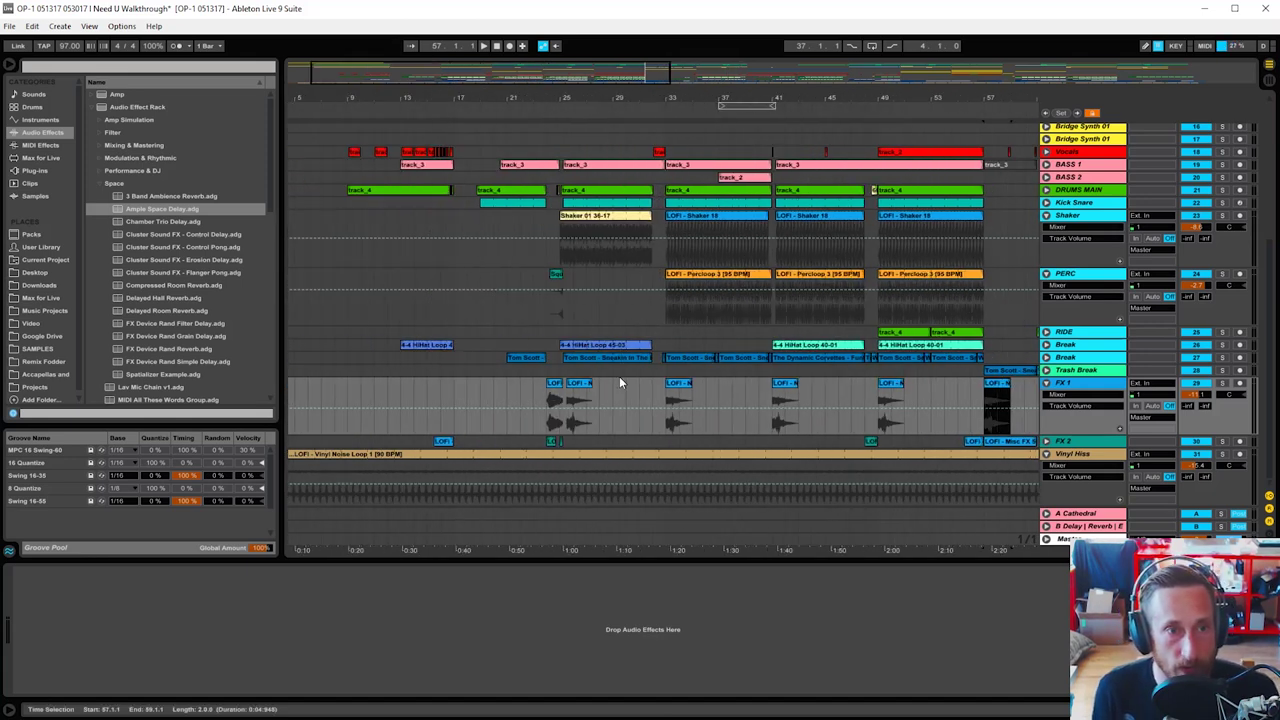
Step: Play the soloed FX 1 track from its Nature Downlift clip at bar 33
{"action": "left_click", "coordinate": [582, 383]}
{"action": "left_click", "coordinate": [679, 383]}
{"action": "left_click_drag", "start_coordinate": [679, 104], "coordinate": [676, 185]}
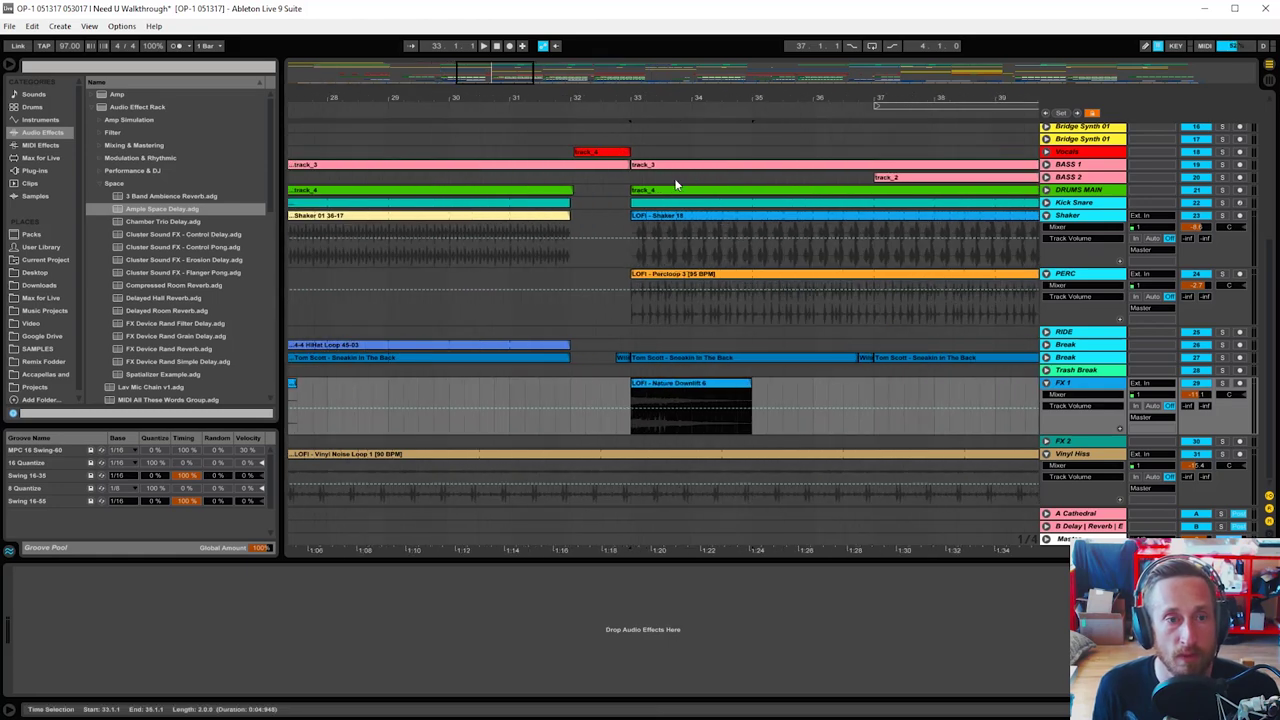
{"action": "left_click", "coordinate": [1221, 383]}
{"action": "key", "text": "space"}
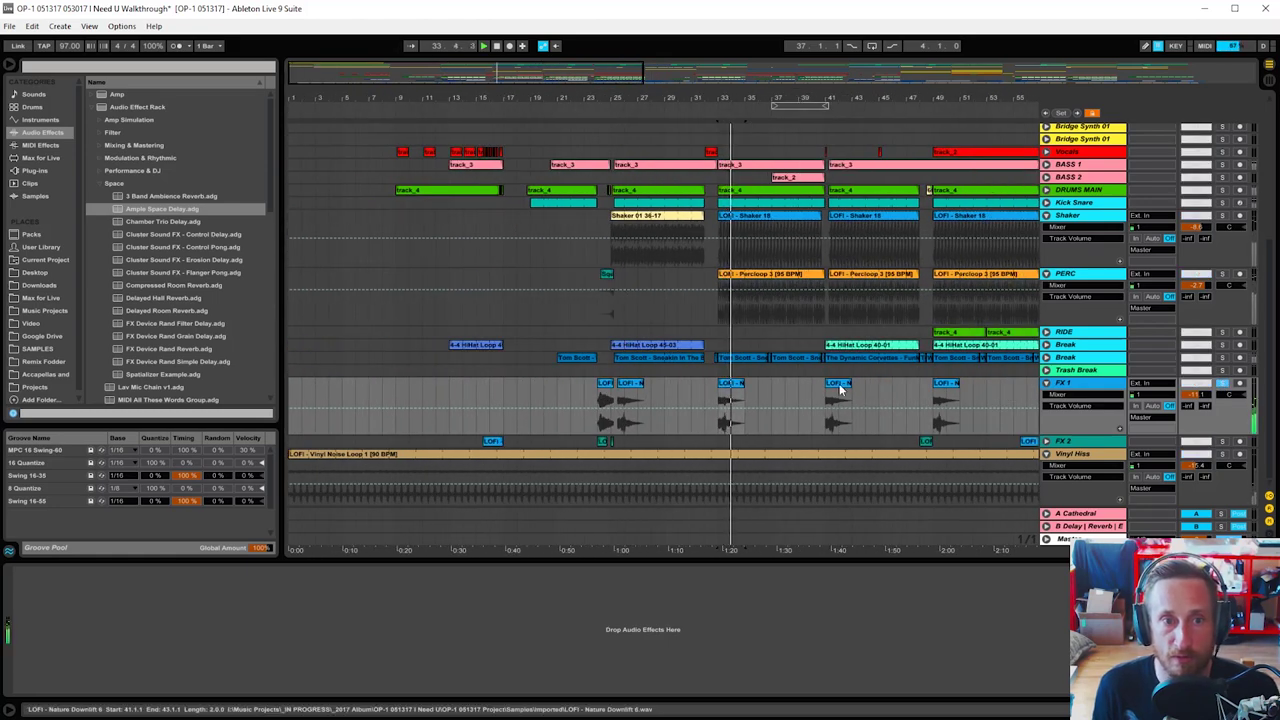
Step: Listen to the soloed FX 1 track from its clips at bars 41 and 49
{"action": "left_click", "coordinate": [840, 390]}
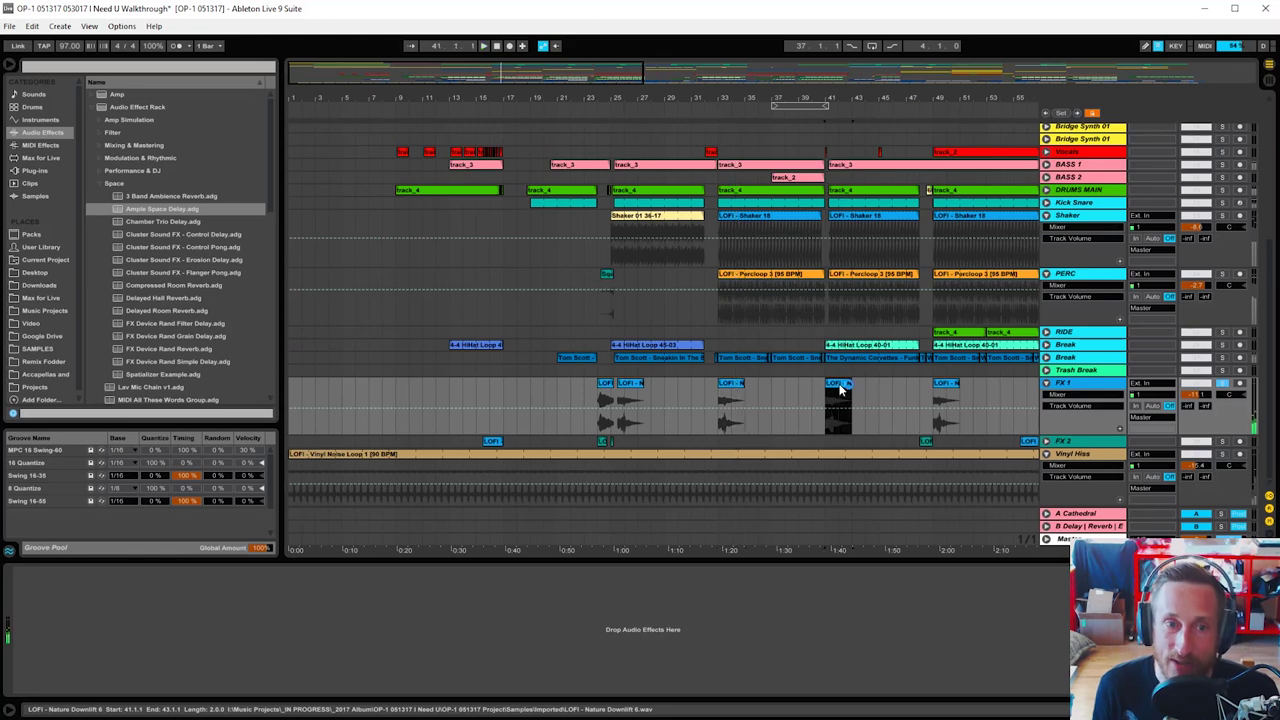
{"action": "left_click", "coordinate": [945, 385]}
{"action": "left_click_drag", "start_coordinate": [990, 98], "coordinate": [677, 62]}
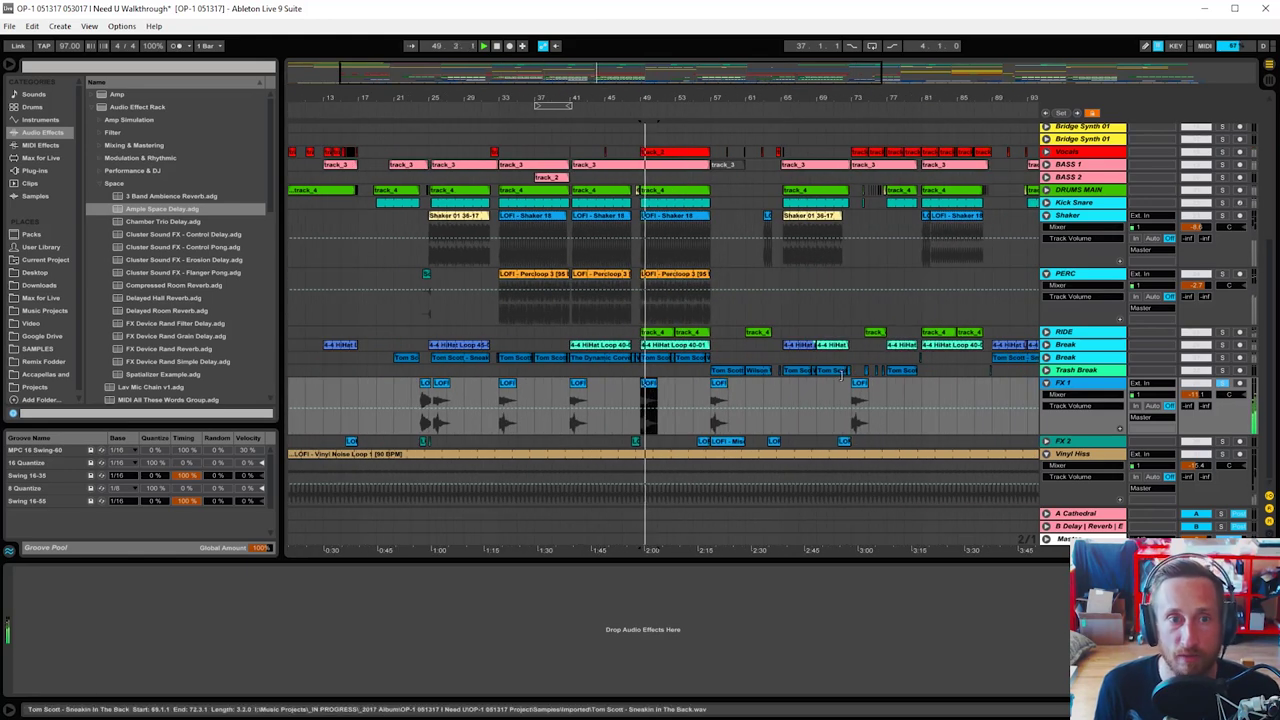
Step: Listen to the soloed FX 1 track from its clip at bar 73, and release the FX 1 solo
{"action": "left_click", "coordinate": [860, 384]}
{"action": "key", "text": "space"}
{"action": "key", "text": "space"}
{"action": "left_click_drag", "start_coordinate": [990, 98], "coordinate": [676, 88]}
{"action": "key", "text": "space"}
{"action": "left_click", "coordinate": [1220, 386]}
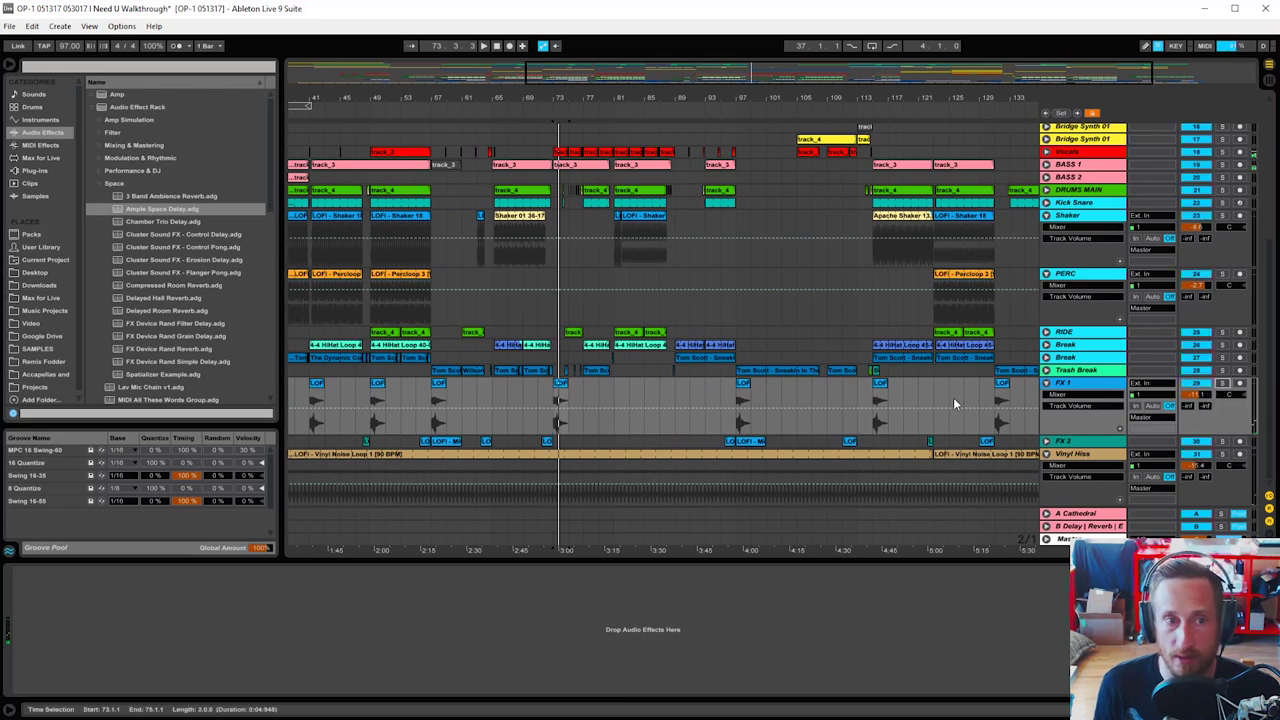
Step: Play the full mix from the FX 1 Nature Downlift 6 clips at bars 97 and 131
{"action": "left_click", "coordinate": [745, 388]}
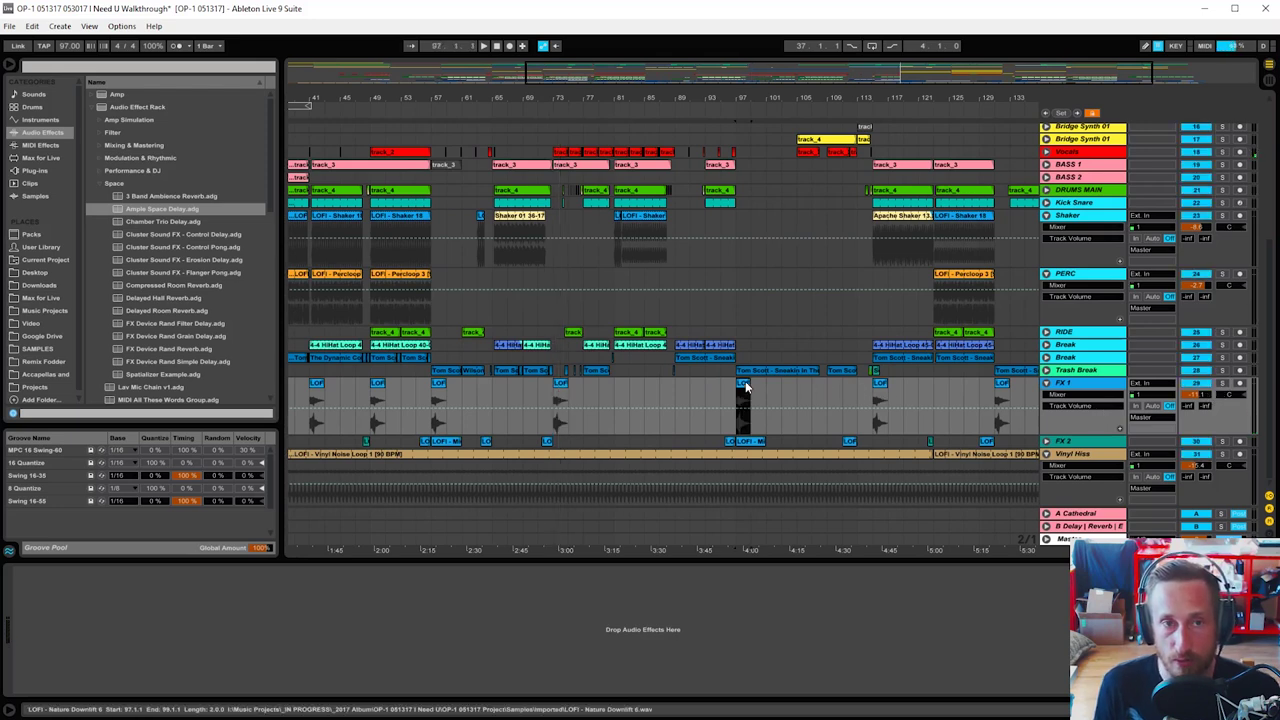
{"action": "key", "text": "space"}
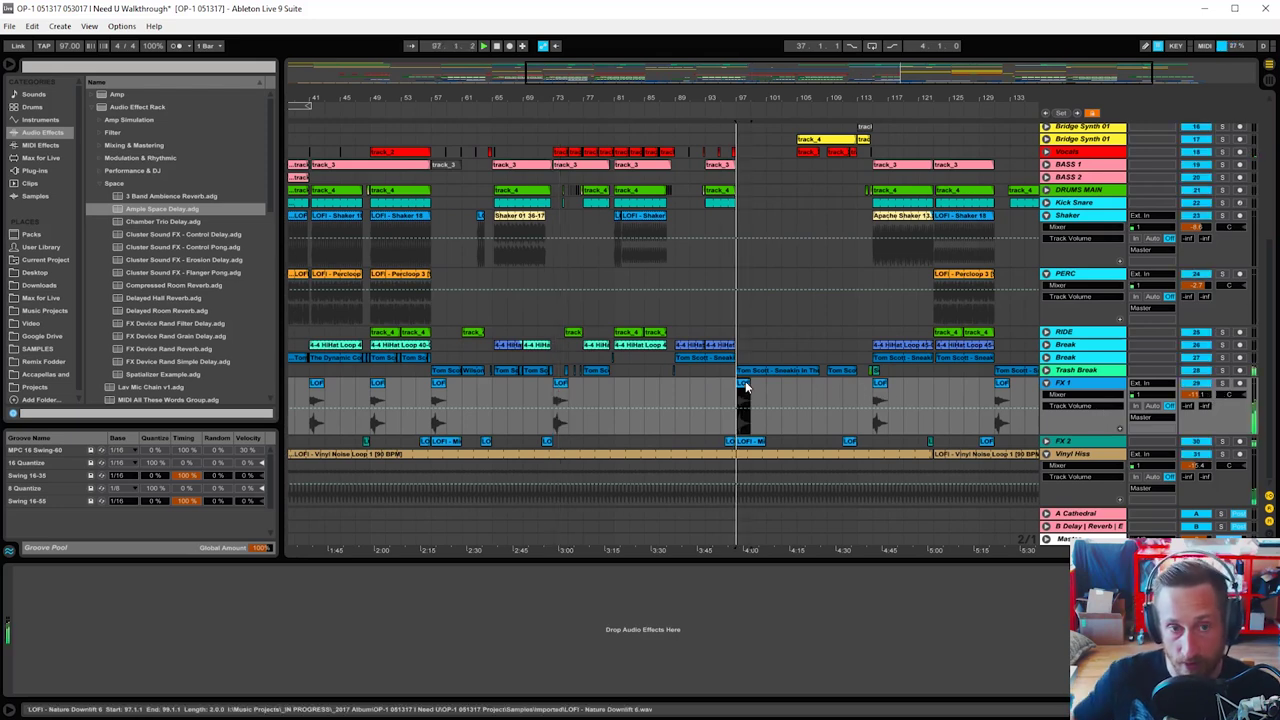
{"action": "left_click", "coordinate": [1000, 392]}
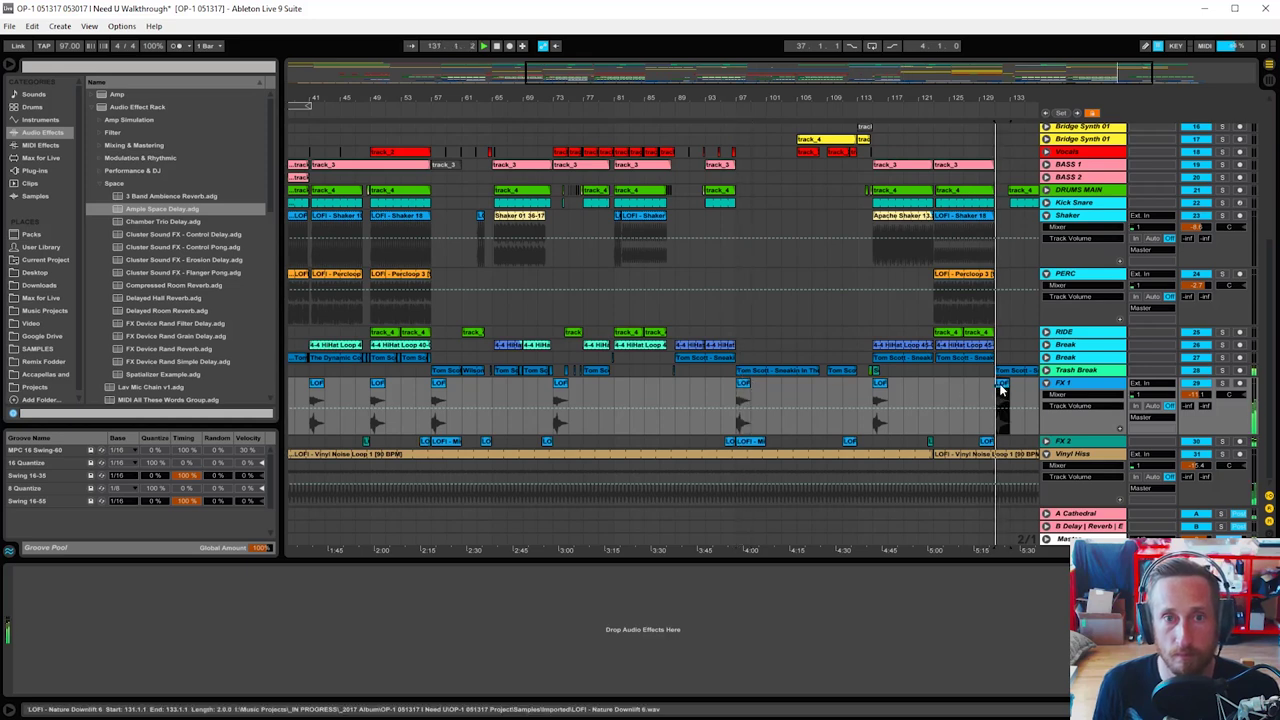
Step: Unfold and solo the FX 2 track, and play it from its Noise Uplift 1 clip at bar 129
{"action": "left_click", "coordinate": [1046, 442]}
{"action": "left_click_drag", "start_coordinate": [997, 97], "coordinate": [924, 90]}
{"action": "left_click", "coordinate": [850, 441]}
{"action": "left_click", "coordinate": [1222, 441]}
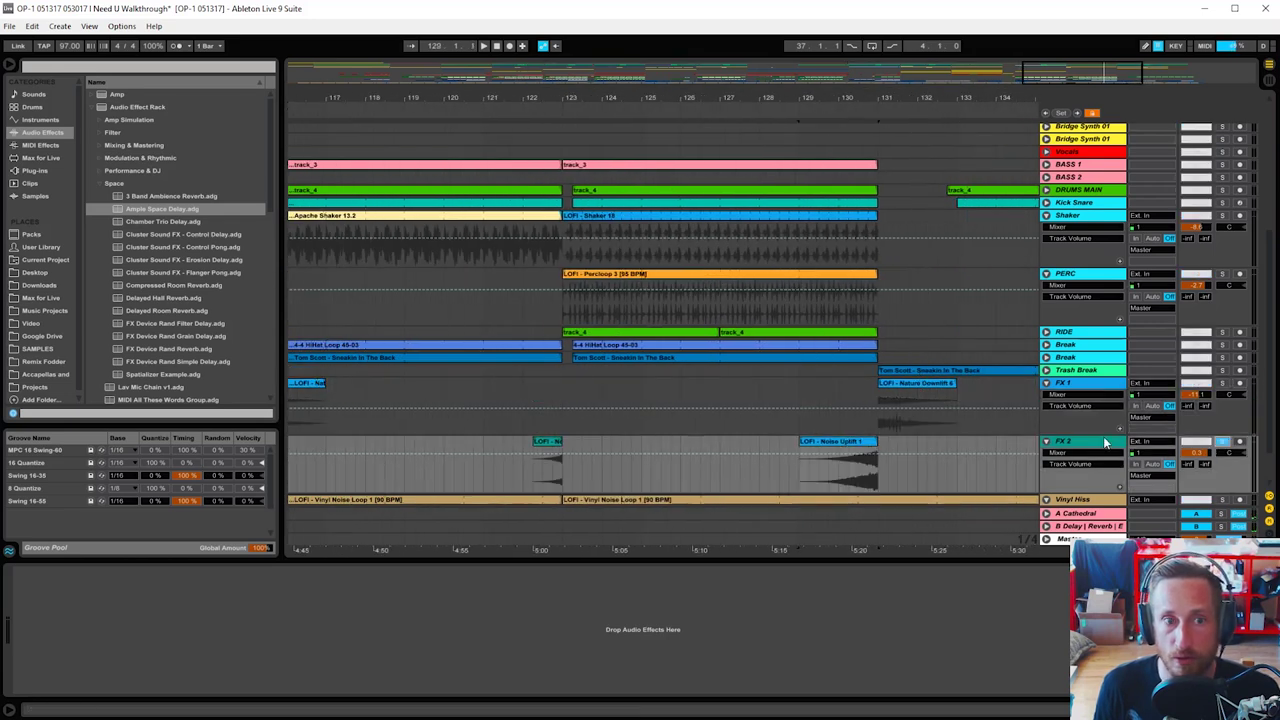
{"action": "key", "text": "space"}
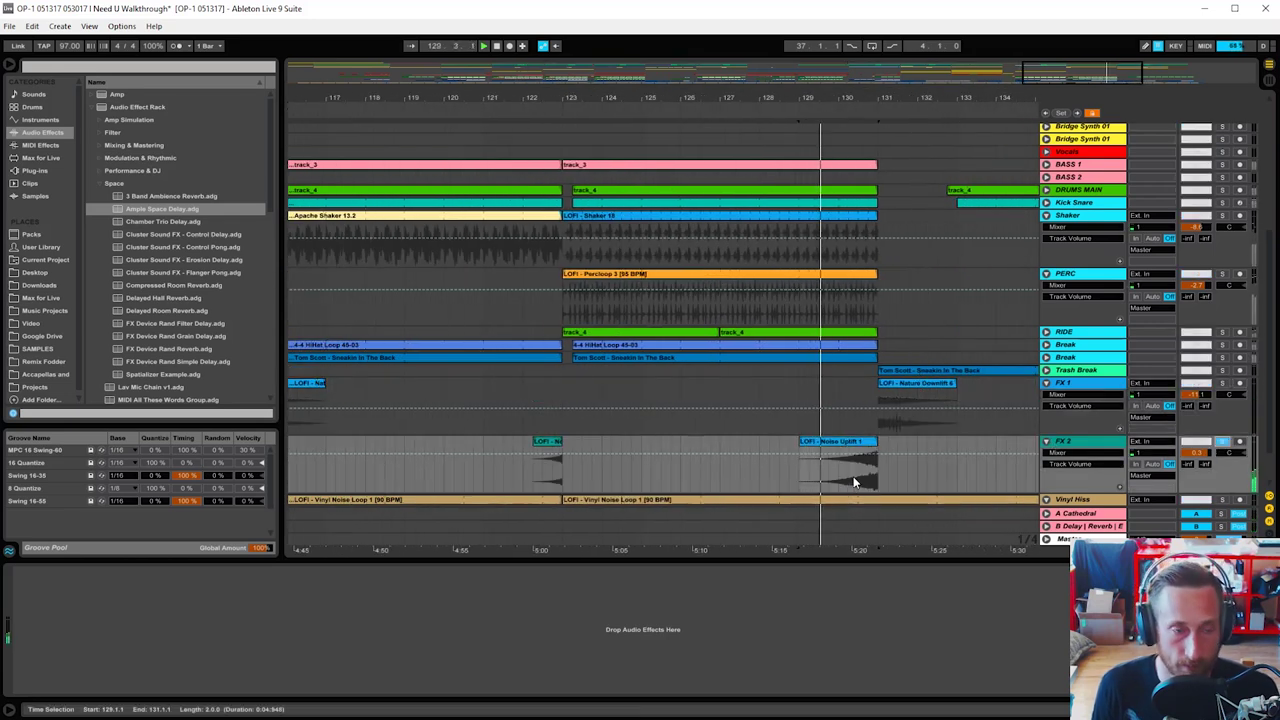
Step: Play the soloed FX 2 track from its short clip at bar 122
{"action": "left_click_drag", "start_coordinate": [853, 96], "coordinate": [1088, 74]}
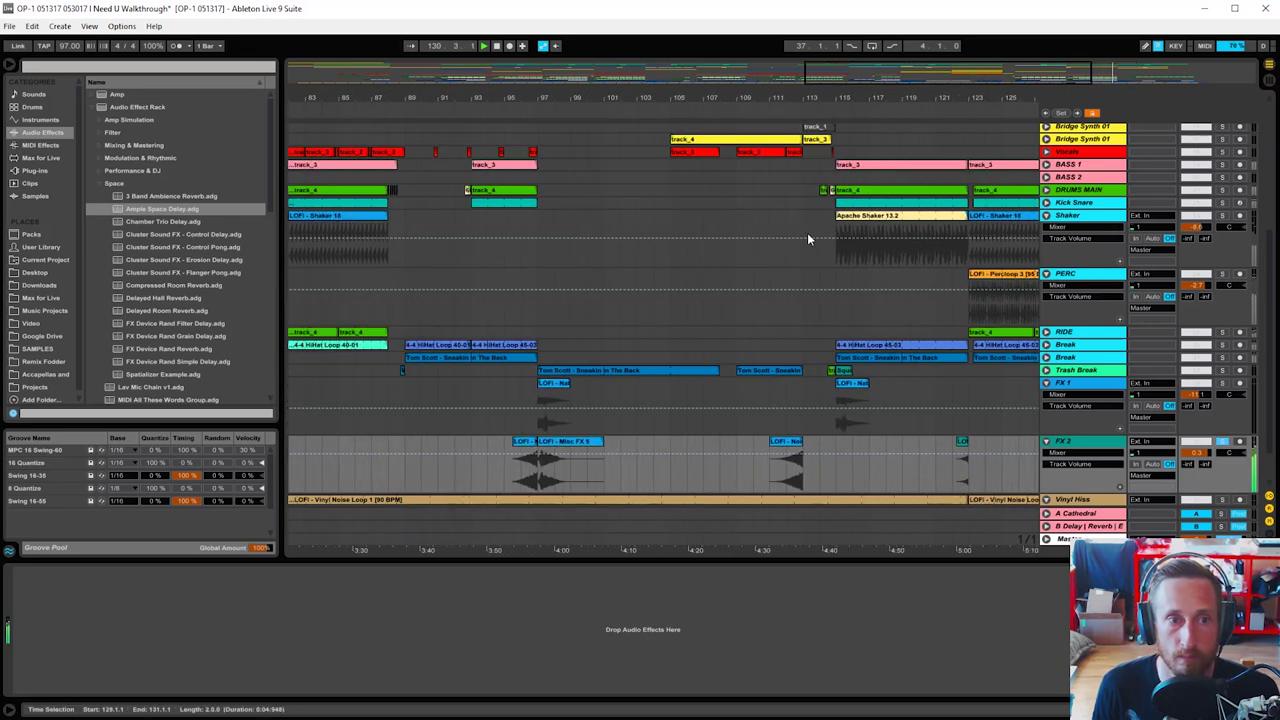
{"action": "left_click", "coordinate": [963, 442]}
{"action": "key", "text": "space"}
{"action": "key", "text": "space"}
Step: Release the FX 2 solo and play the full mix from the track's first clip at bar 15
{"action": "left_click_drag", "start_coordinate": [1020, 98], "coordinate": [1020, 72]}
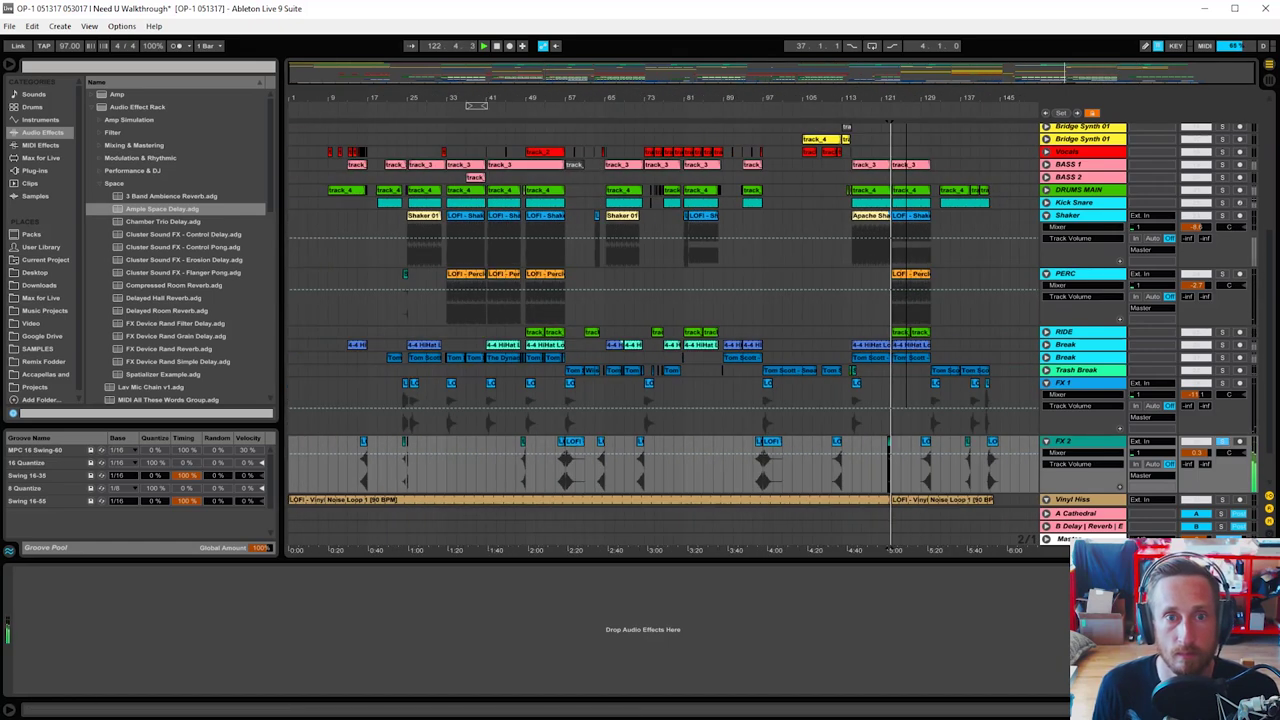
{"action": "left_click", "coordinate": [1224, 443]}
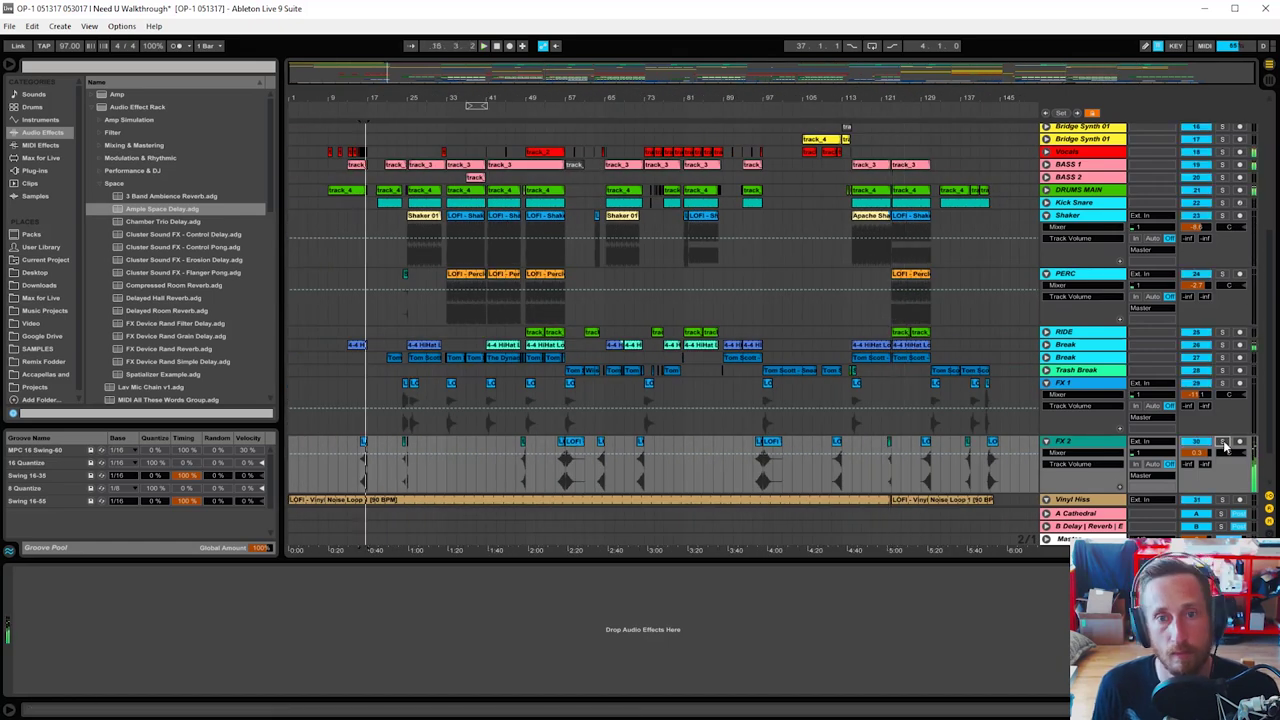
{"action": "key", "text": "space"}
{"action": "key", "text": "space"}
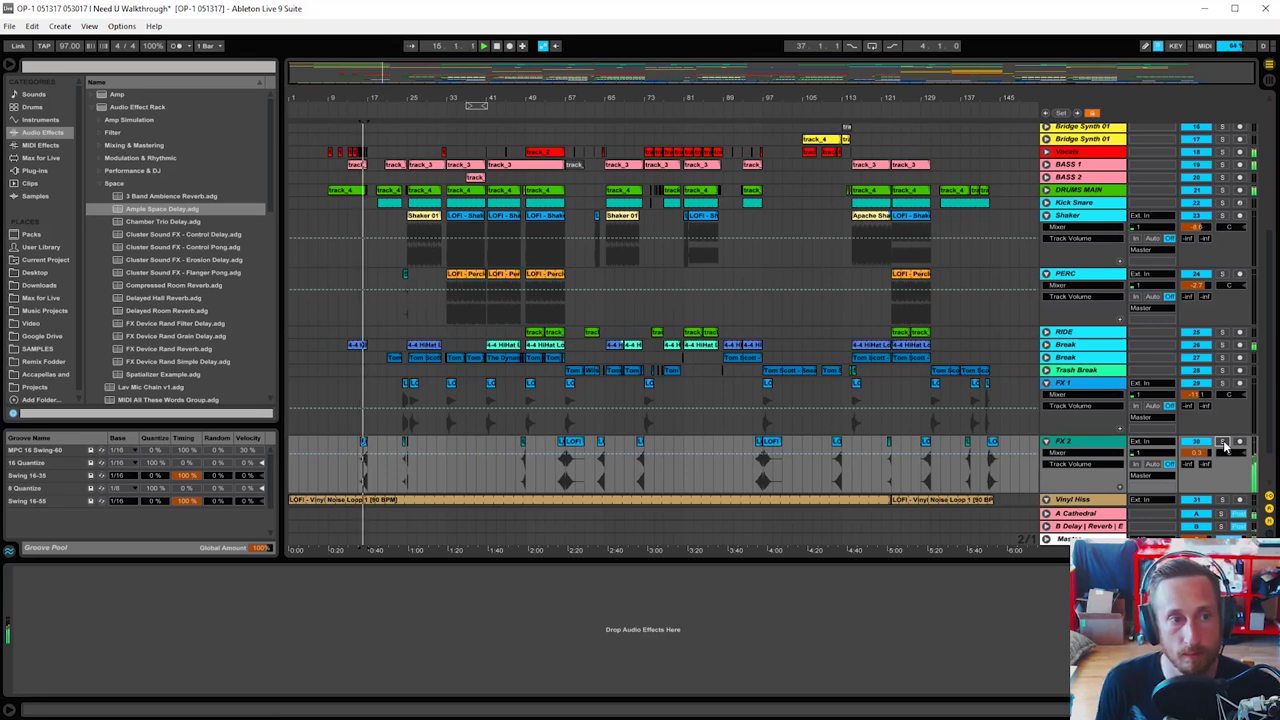